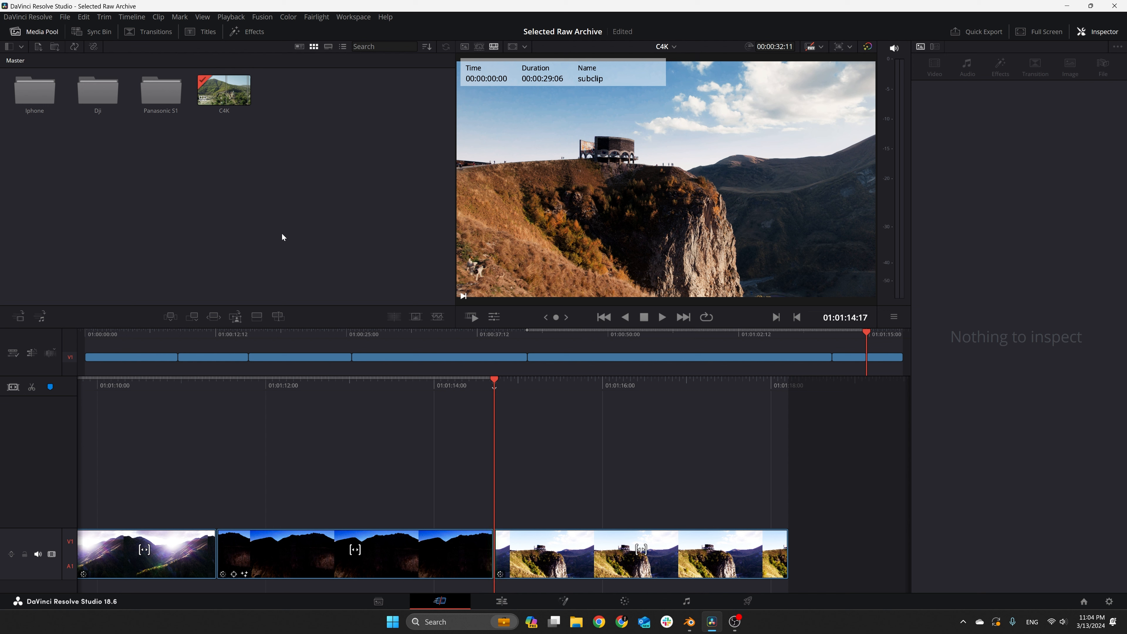
Open the Dji bin in the media pool and look through its drone clips
double_click(86, 93)
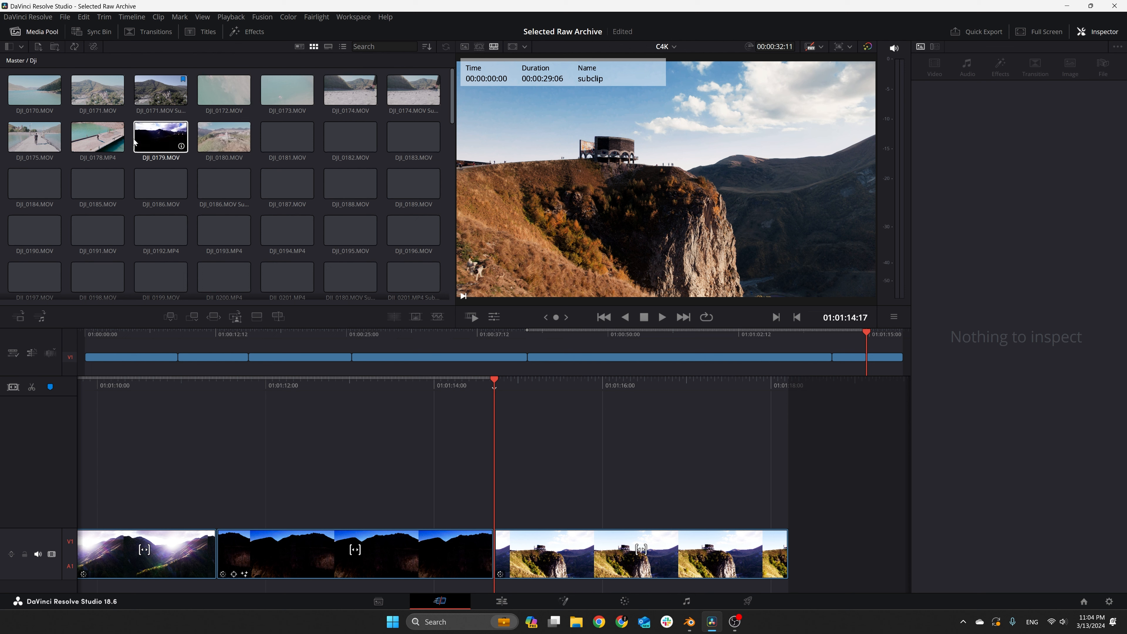
scroll(134, 141, down, 2)
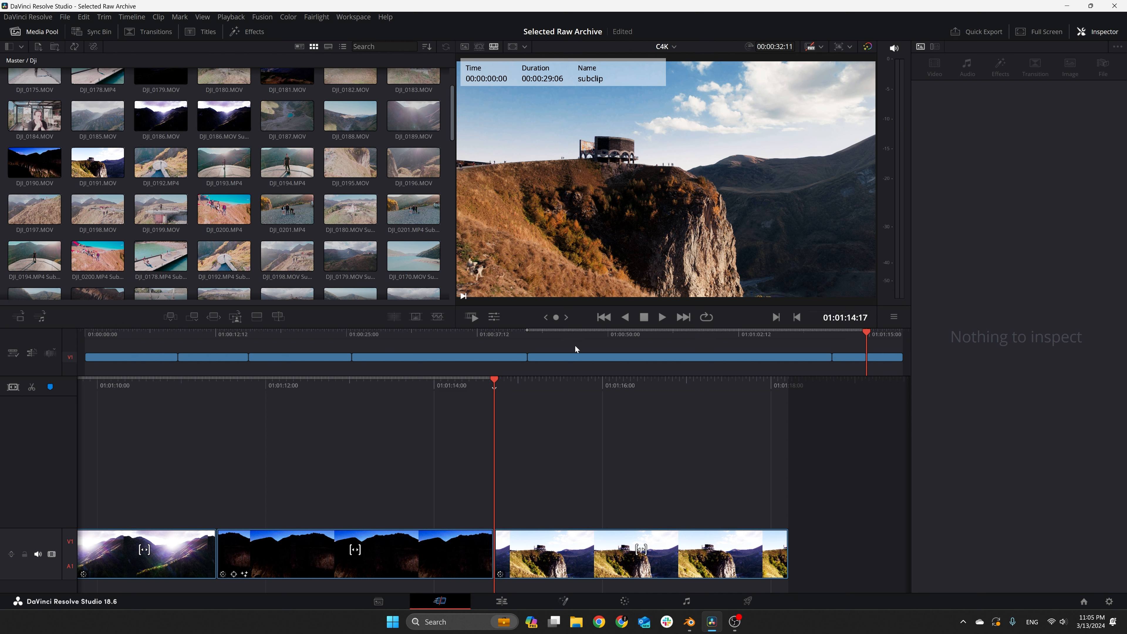
drag(526, 330, 85, 330)
scroll(92, 294, up, 3)
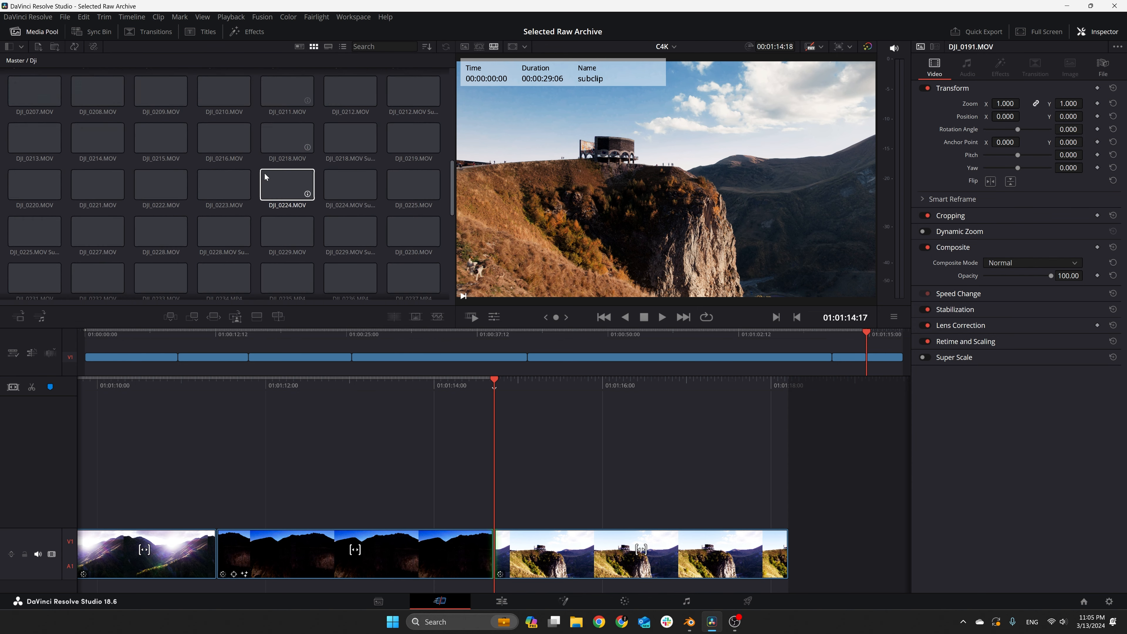
scroll(267, 181, down, 5)
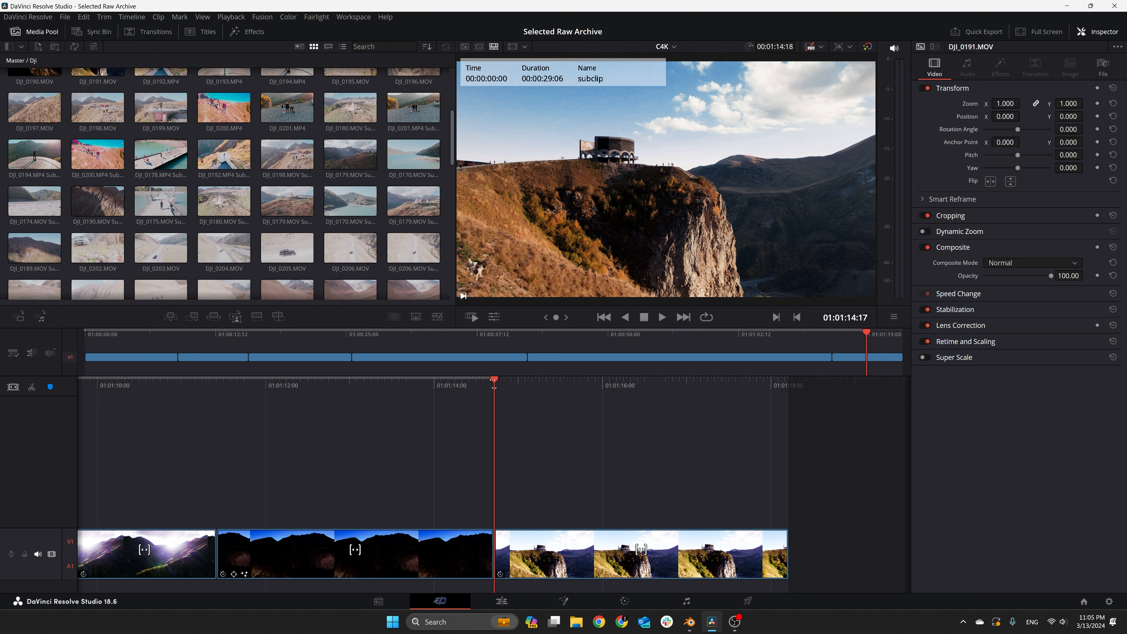
Move the timeline playhead to 01:01:15:17 within the last clip and open the Color page
drag(494, 386, 410, 389)
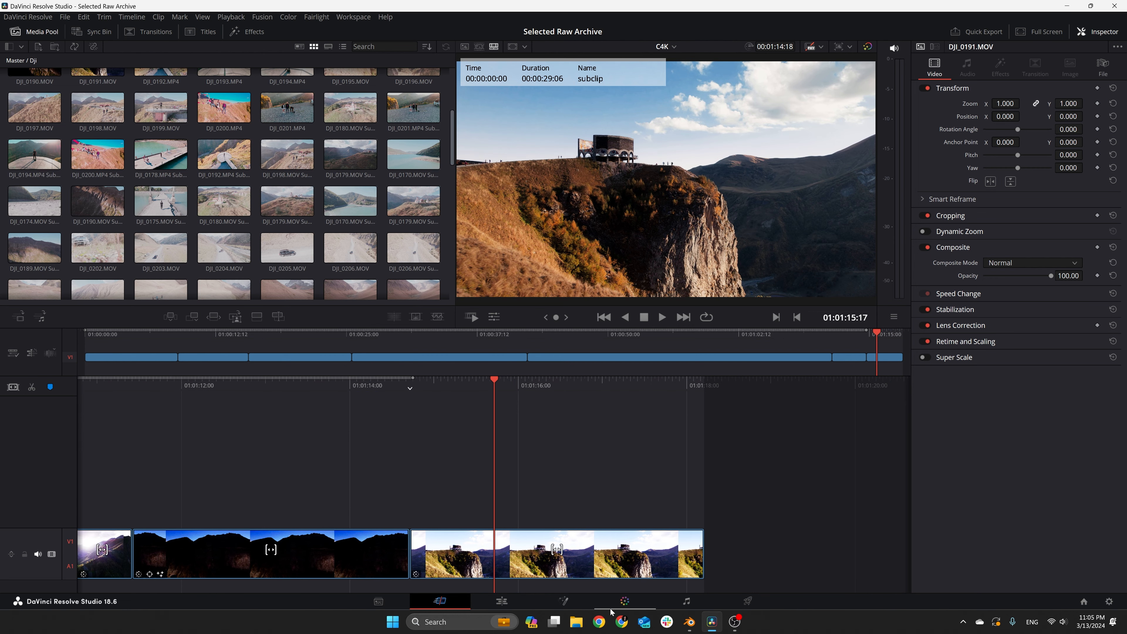
click(624, 601)
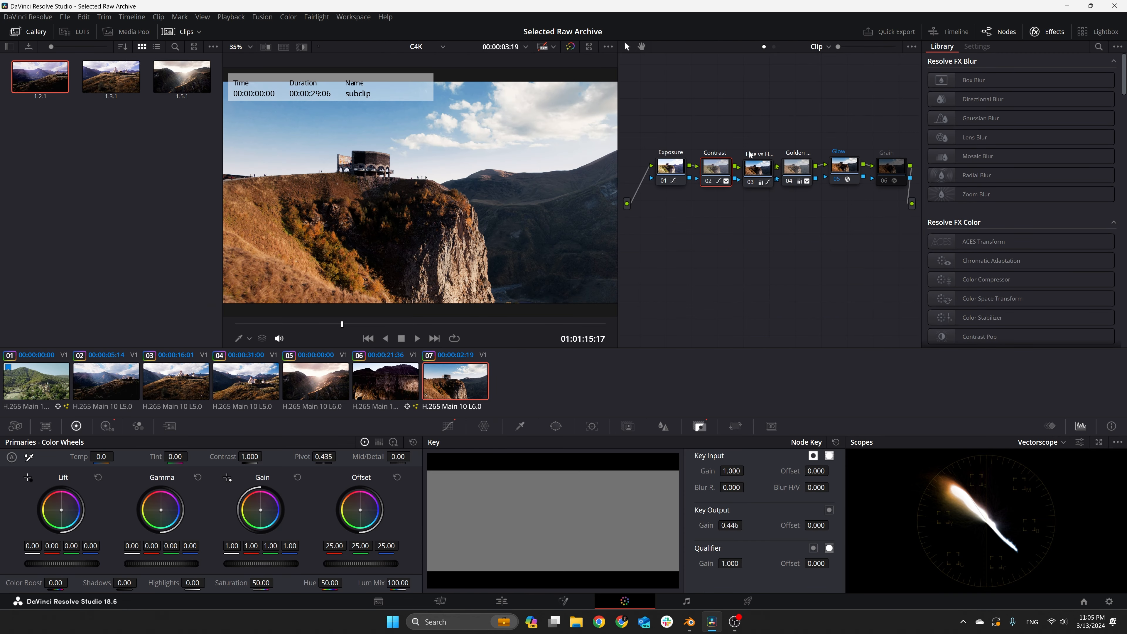
Look over the clip's node chain and toggle the Golden node off and on to compare its effect
drag(650, 143, 889, 206)
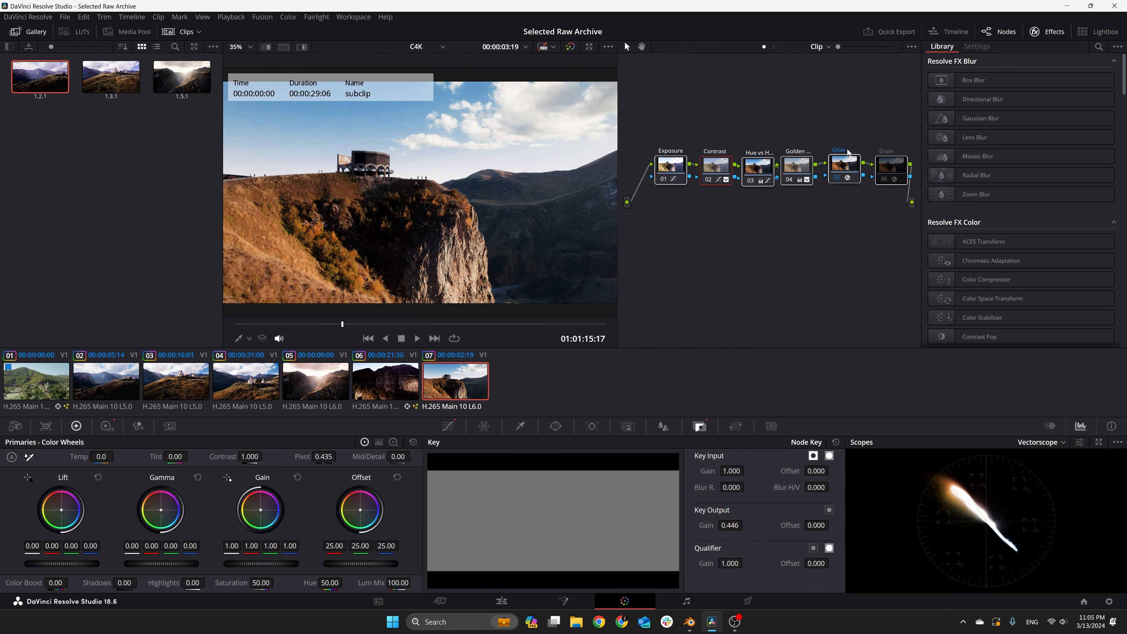
drag(674, 165, 802, 160)
key(ctrl+d)
key(ctrl+d)
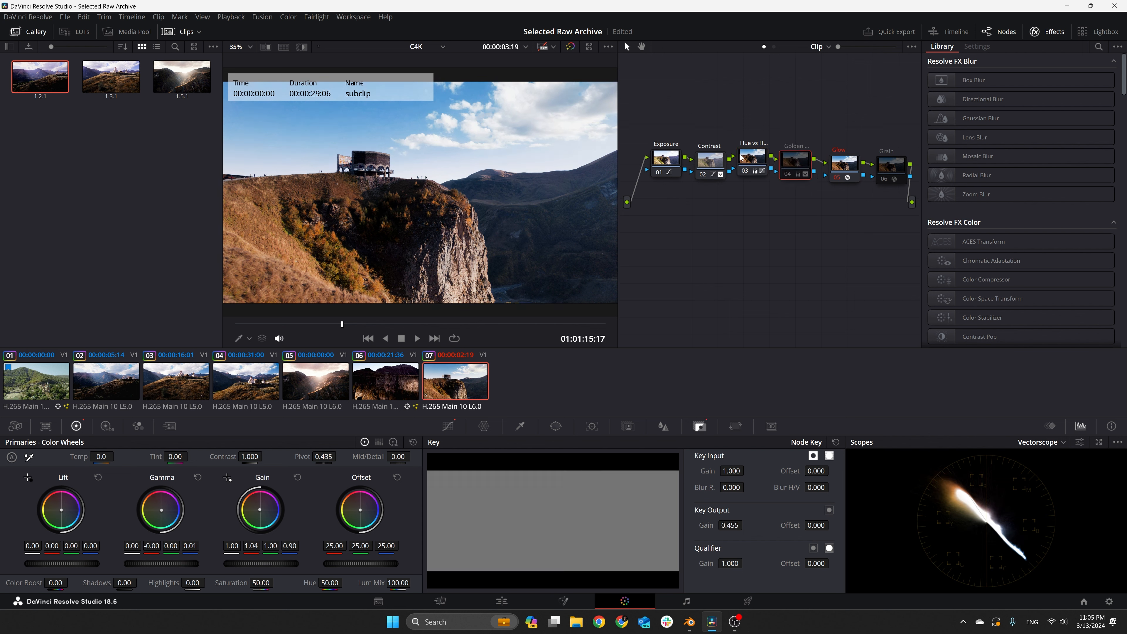
key(ctrl+d)
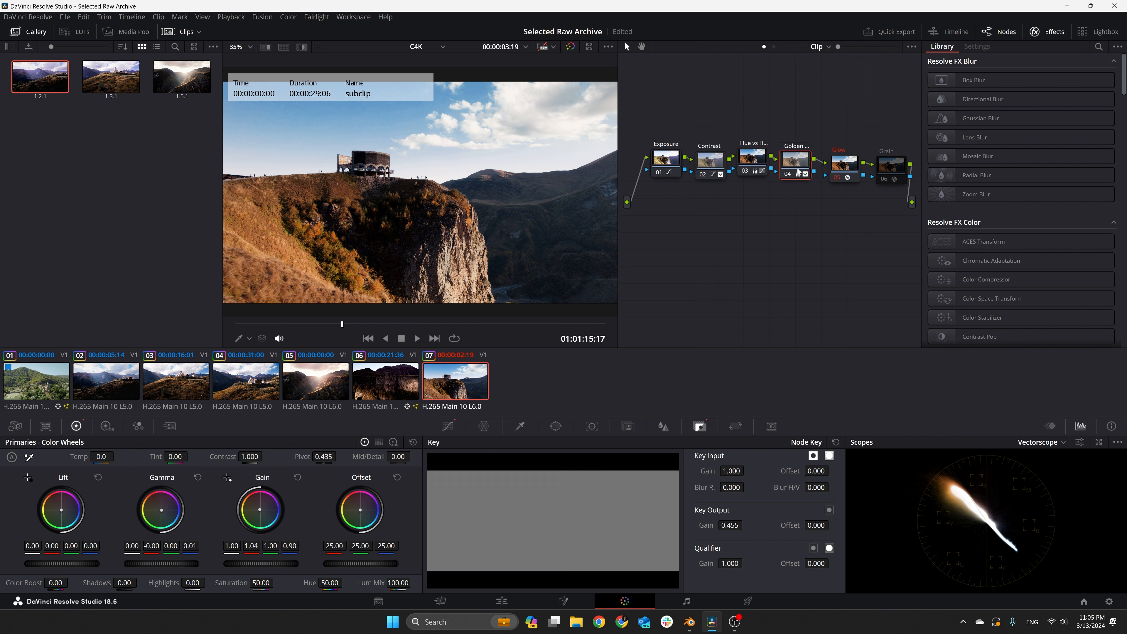
Select the Glow node to show its Light Rays settings and examine the graded image up close
click(854, 165)
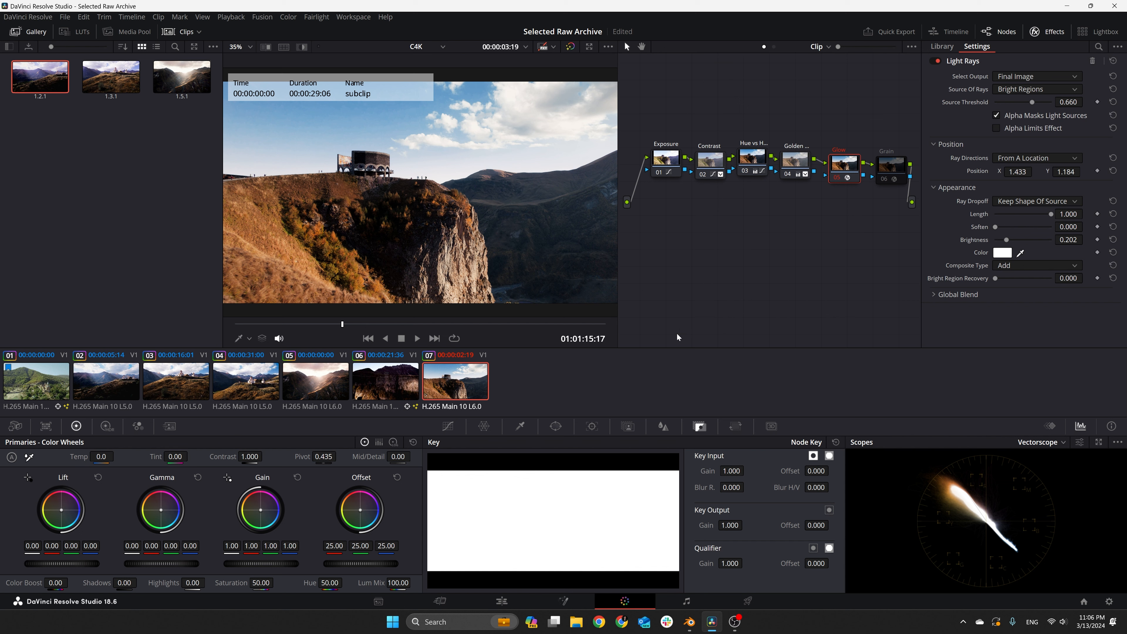
scroll(771, 226, down, 1)
middle_drag(771, 227, 753, 246)
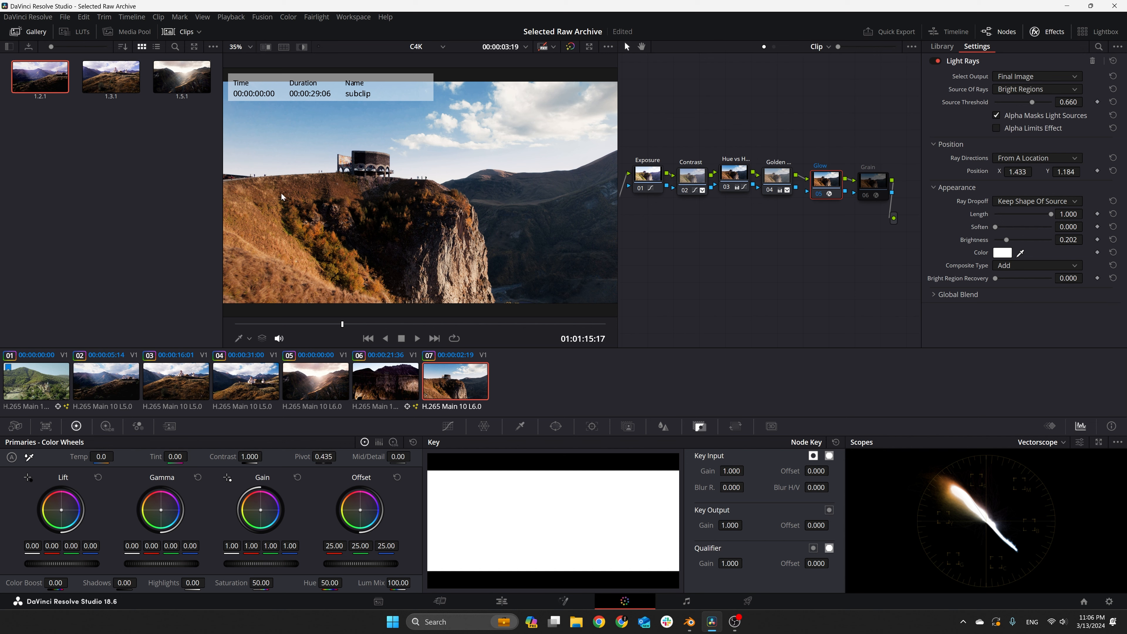
scroll(287, 191, up, 4)
scroll(293, 190, down, 4)
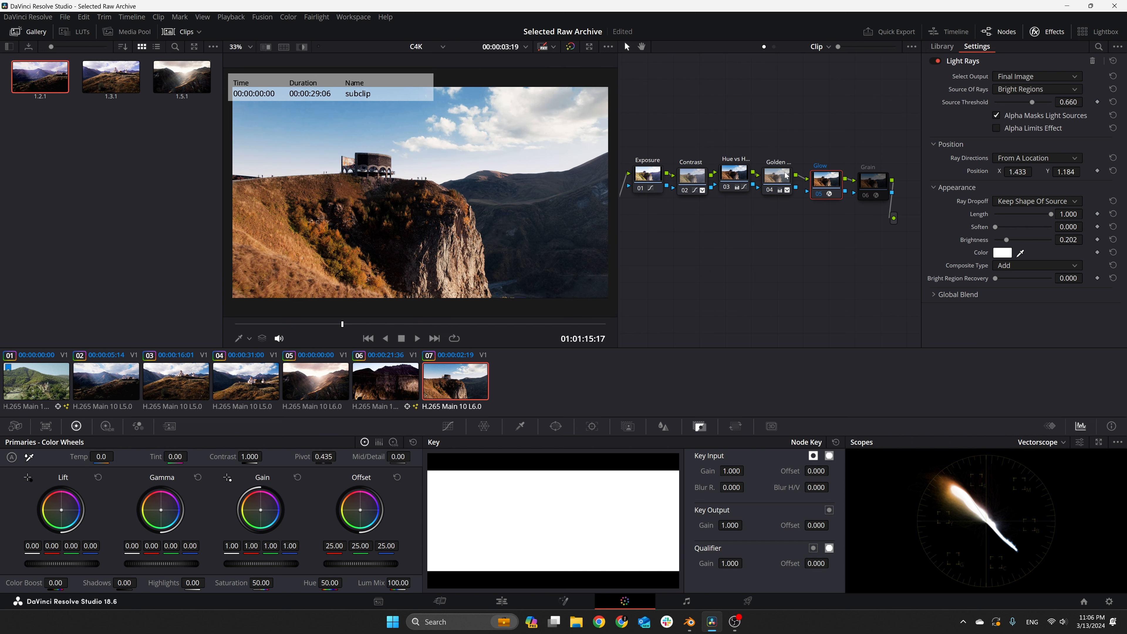
Toggle the bypass of all grades to compare the graded and ungraded image, leaving the grades bypassed
key(shift+d)
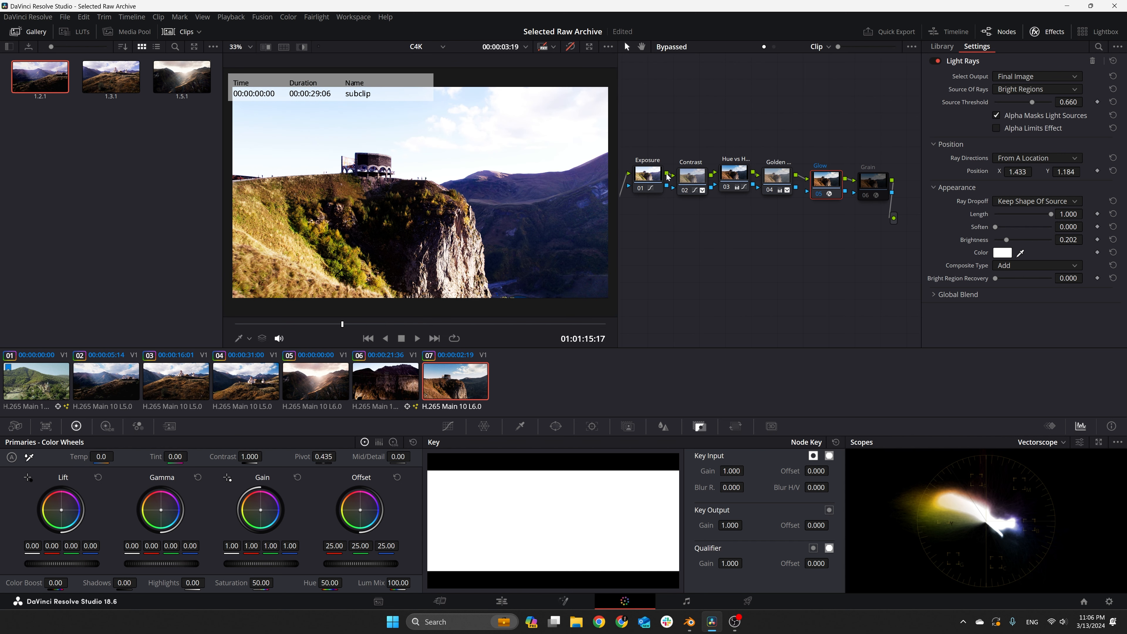
key(shift+d)
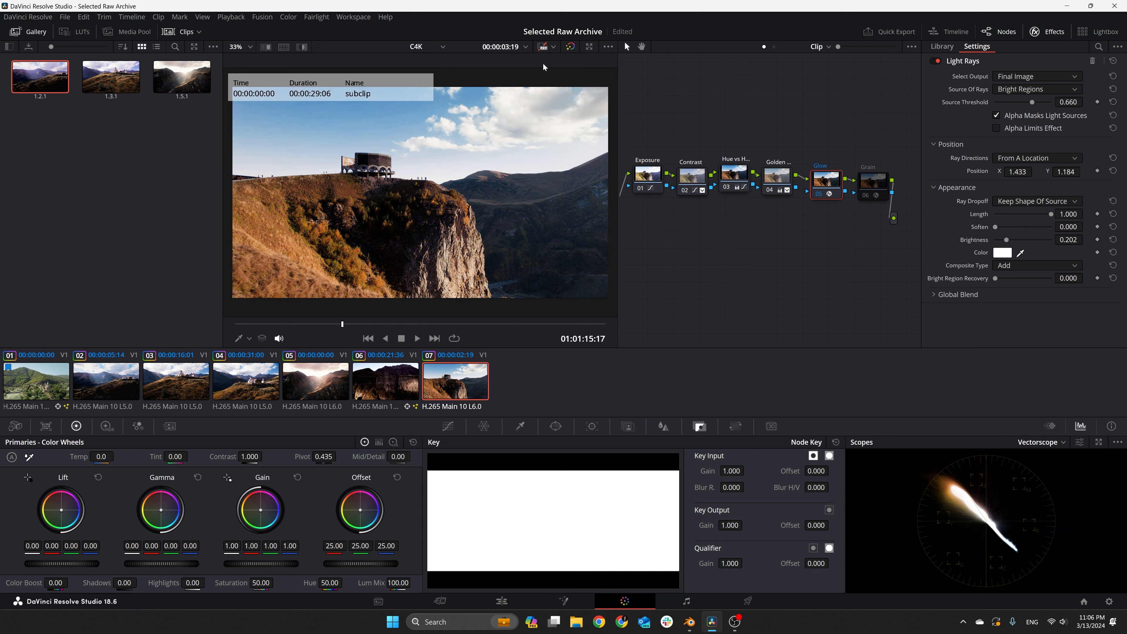
click(568, 50)
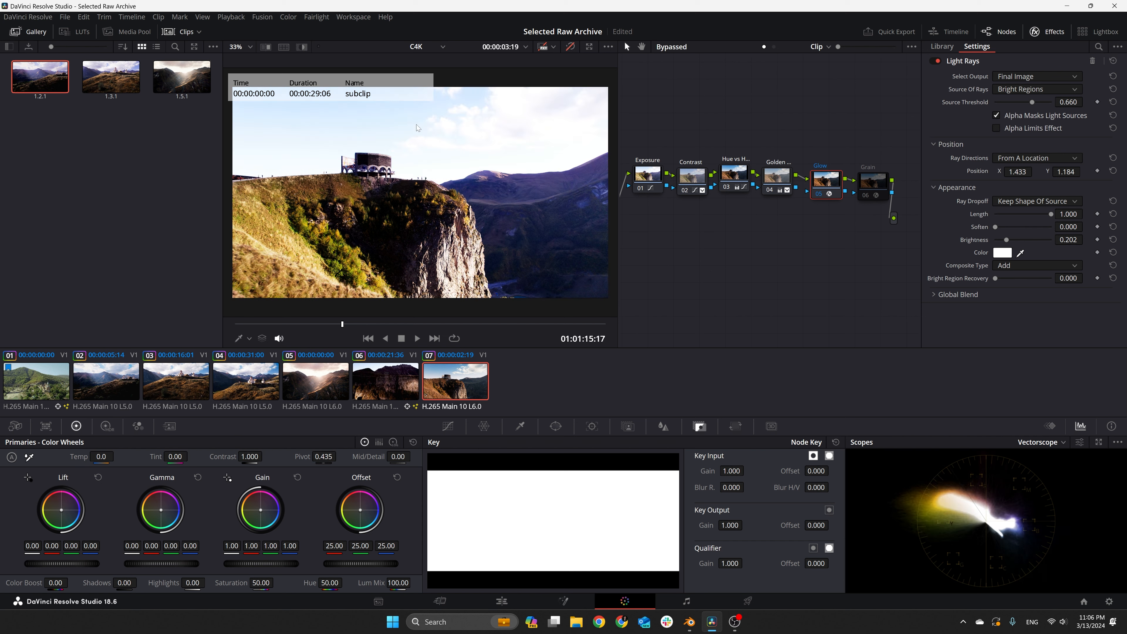
Choose IDT_DJI_DLog_DGamut as clip 07's ACES input transform and turn the bypassed grades back on
right_click(459, 391)
mouse_move(504, 285)
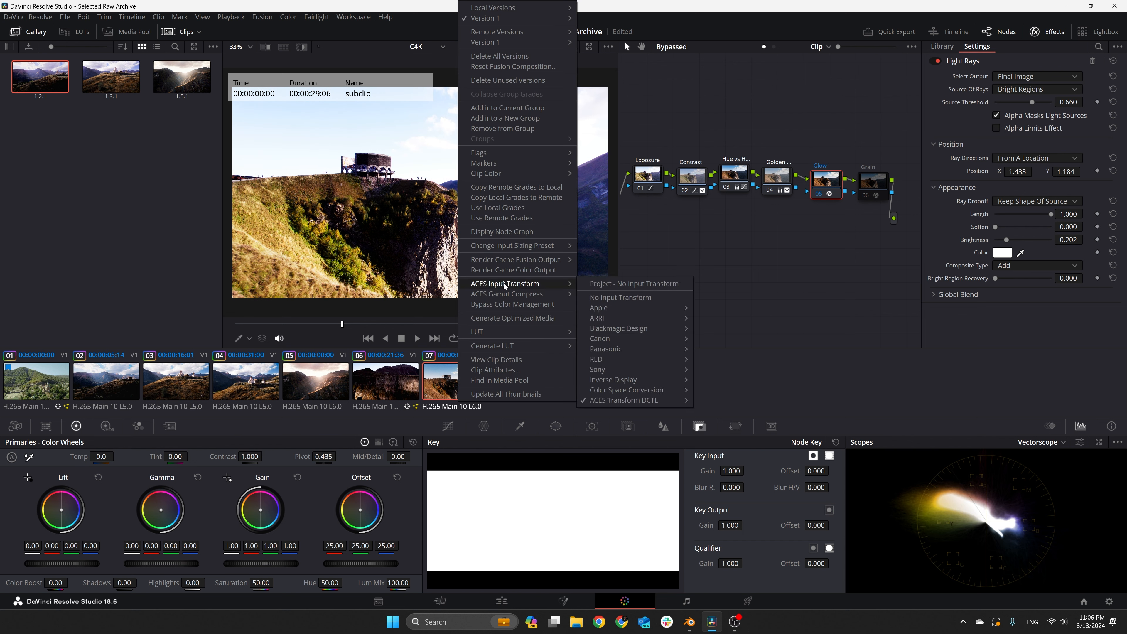
mouse_move(643, 400)
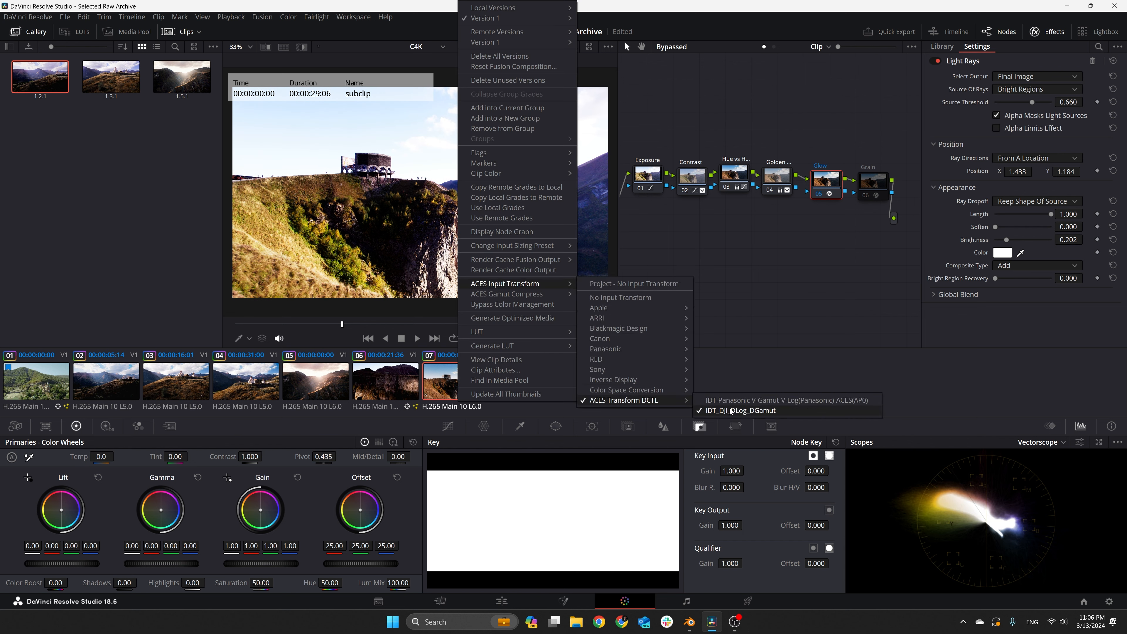
click(732, 411)
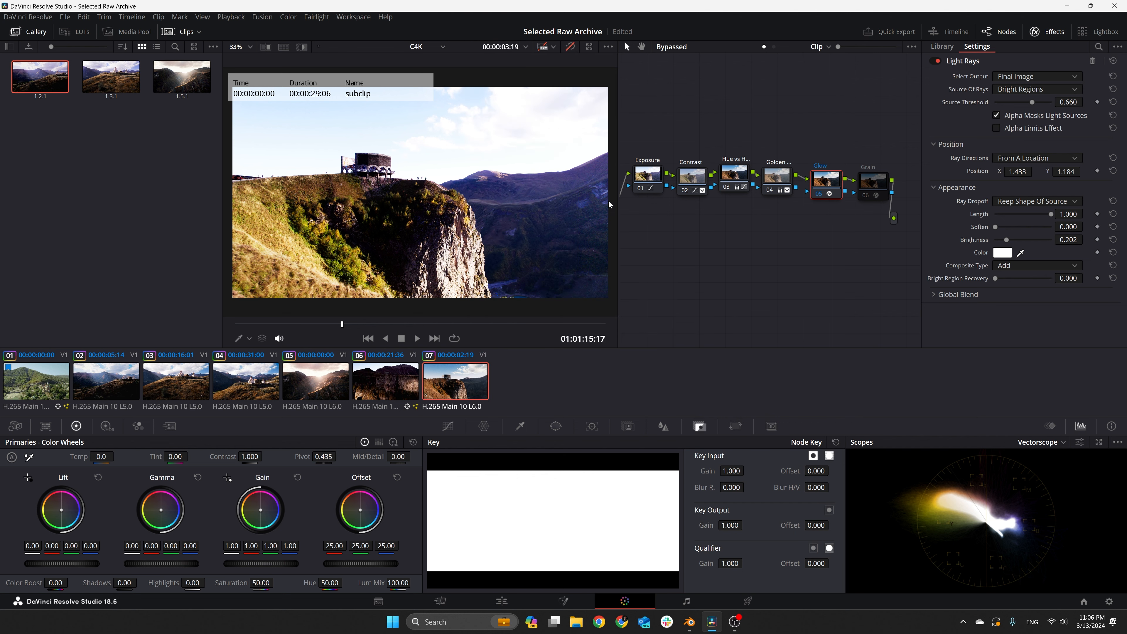
click(571, 49)
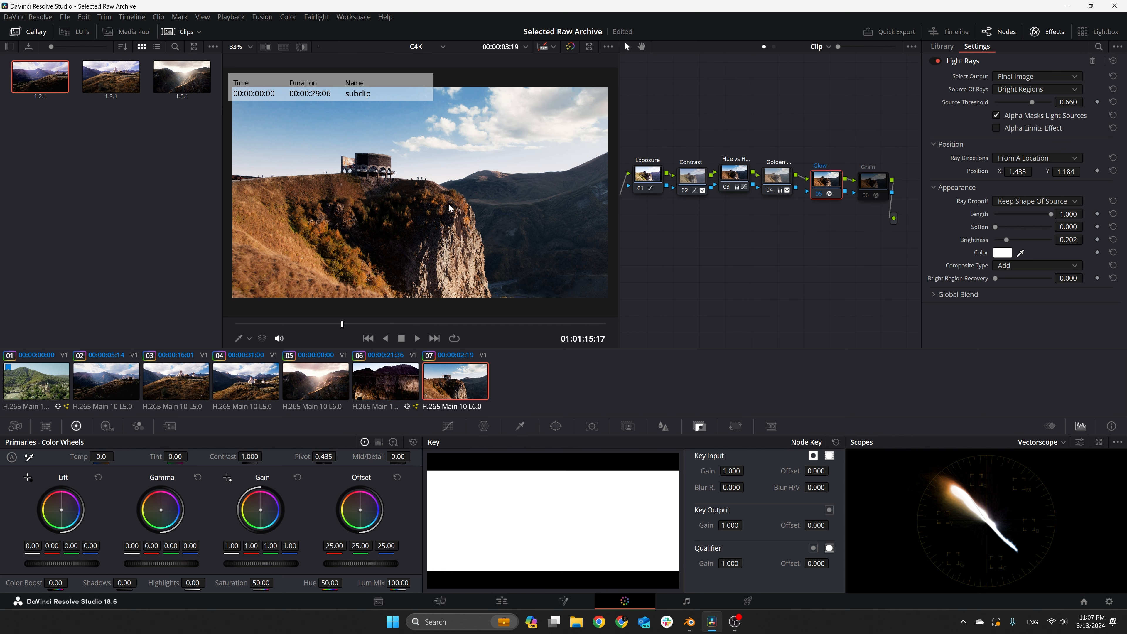
scroll(353, 166, down, 1)
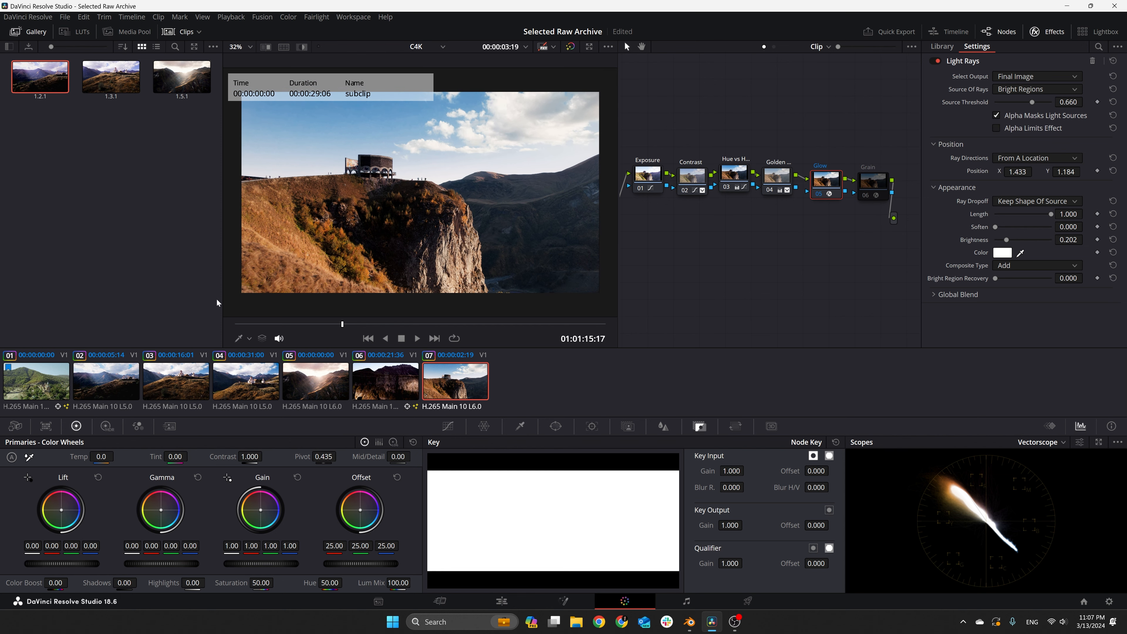
Open the Deliver page and review clips 03 to 07, finishing on clip 05
click(747, 600)
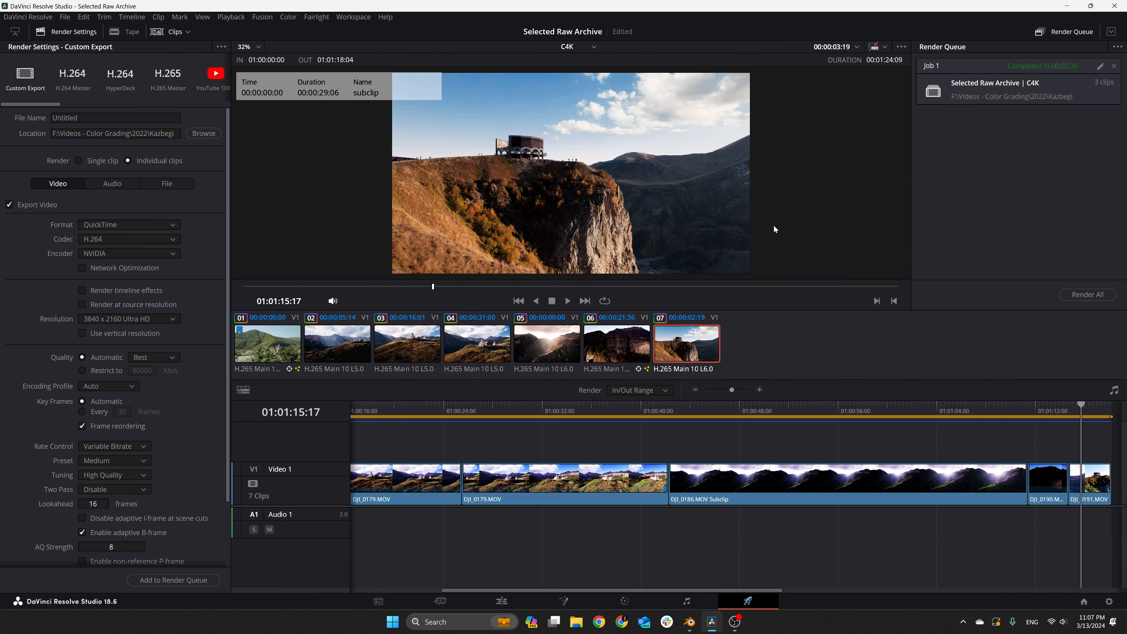
click(558, 354)
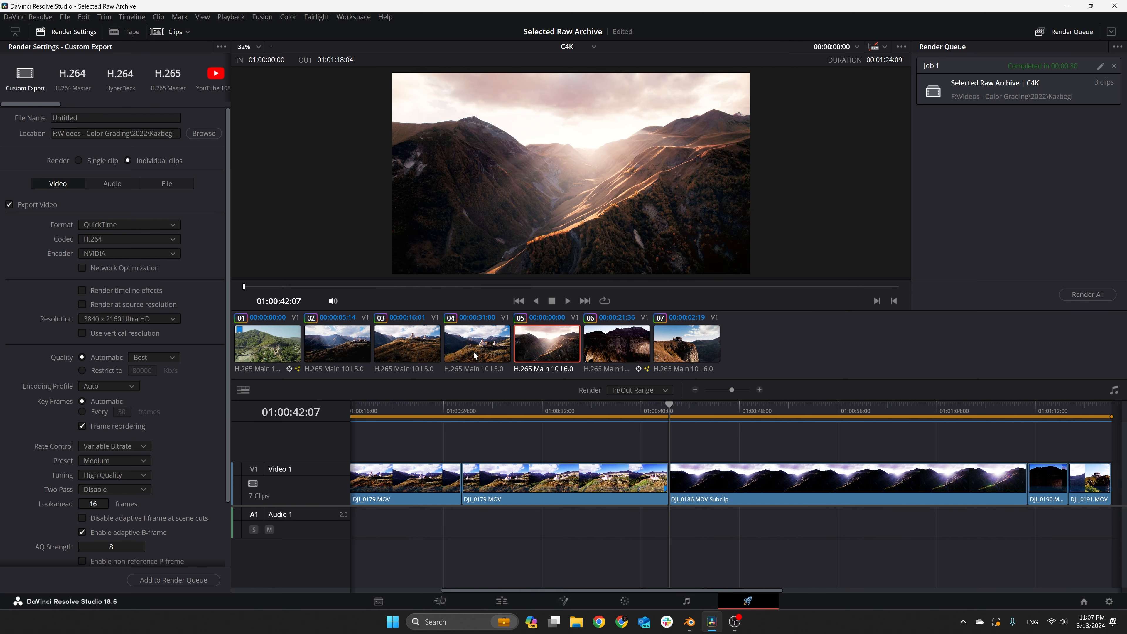
click(403, 352)
click(476, 350)
click(546, 350)
click(592, 351)
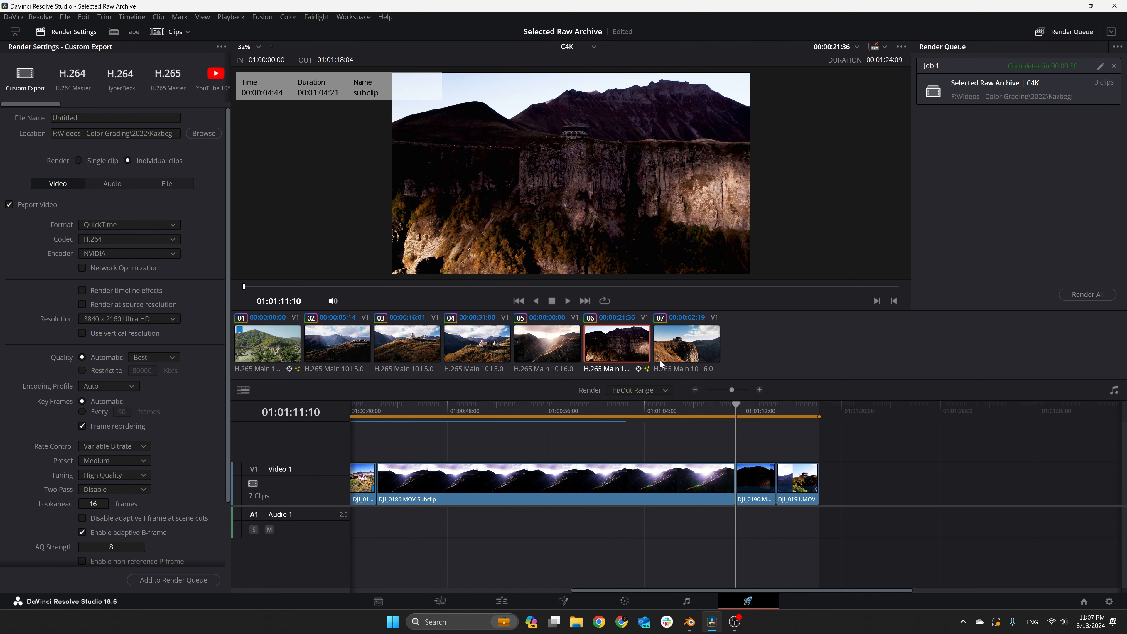
key(Up)
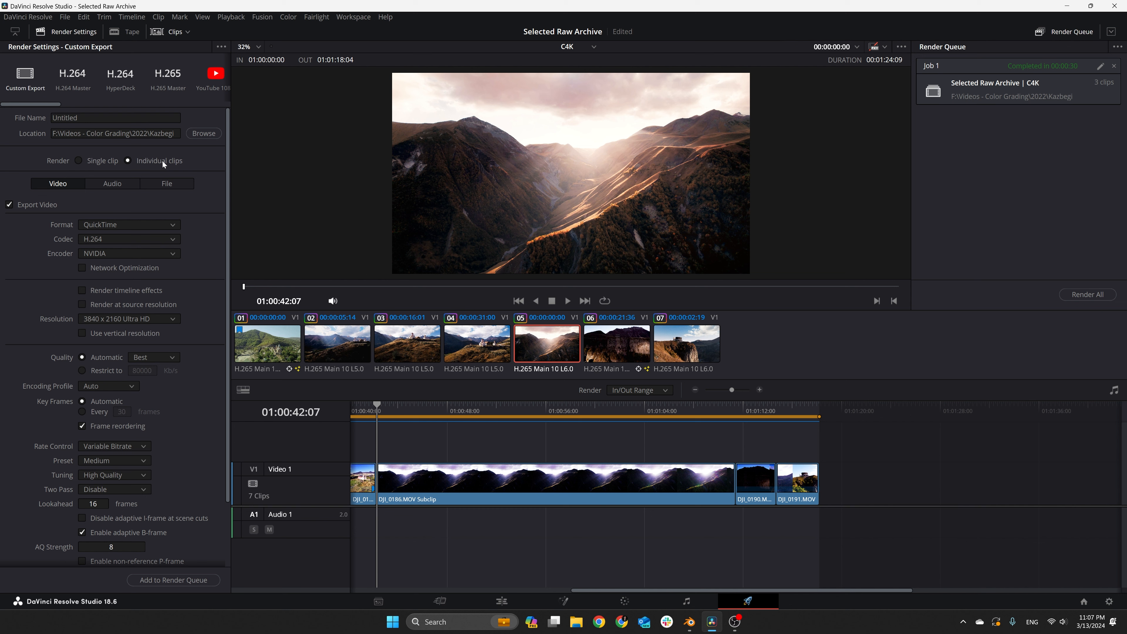
Set the render file name to the Clip Name variable followed by _Golden_Hour
double_click(106, 118)
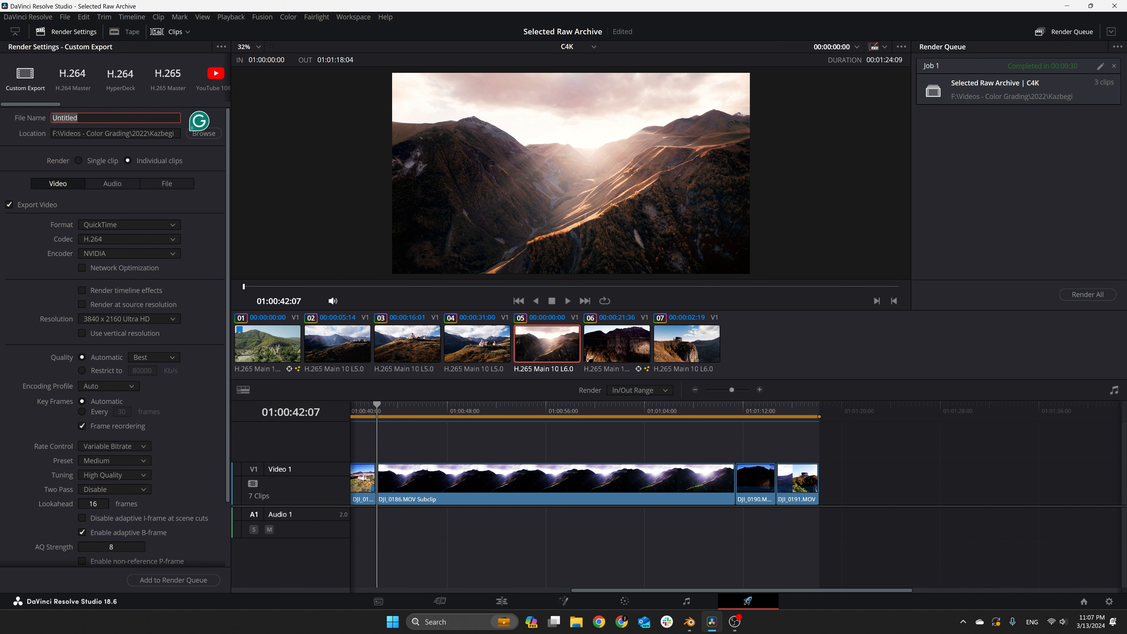
text(%cli)
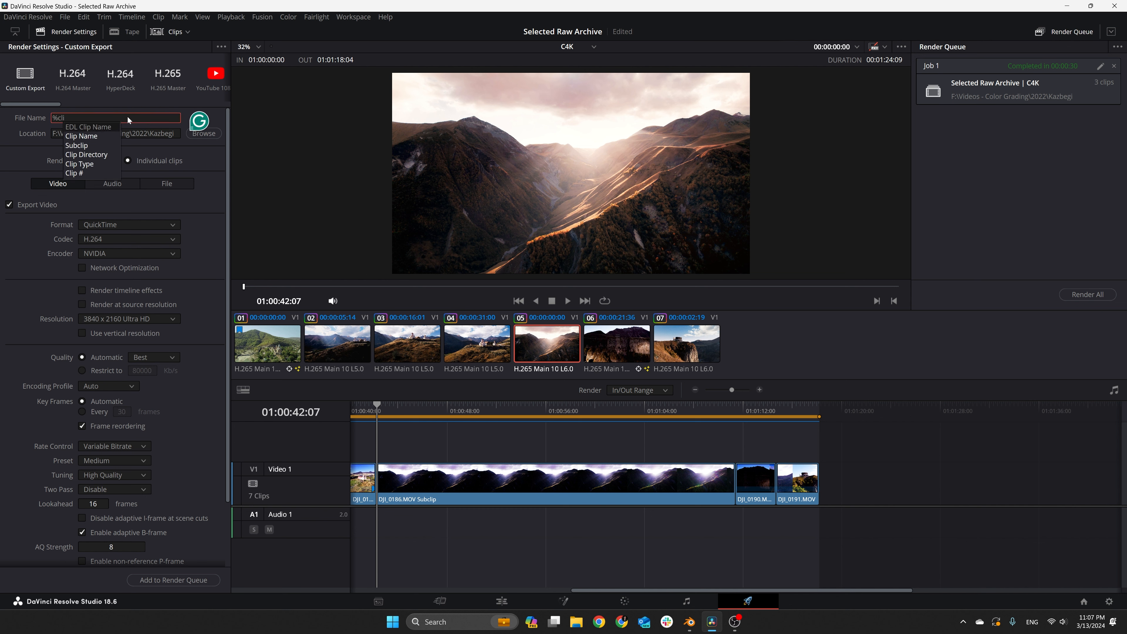
key(Down)
key(Return)
text(+)
key(BackSpace)
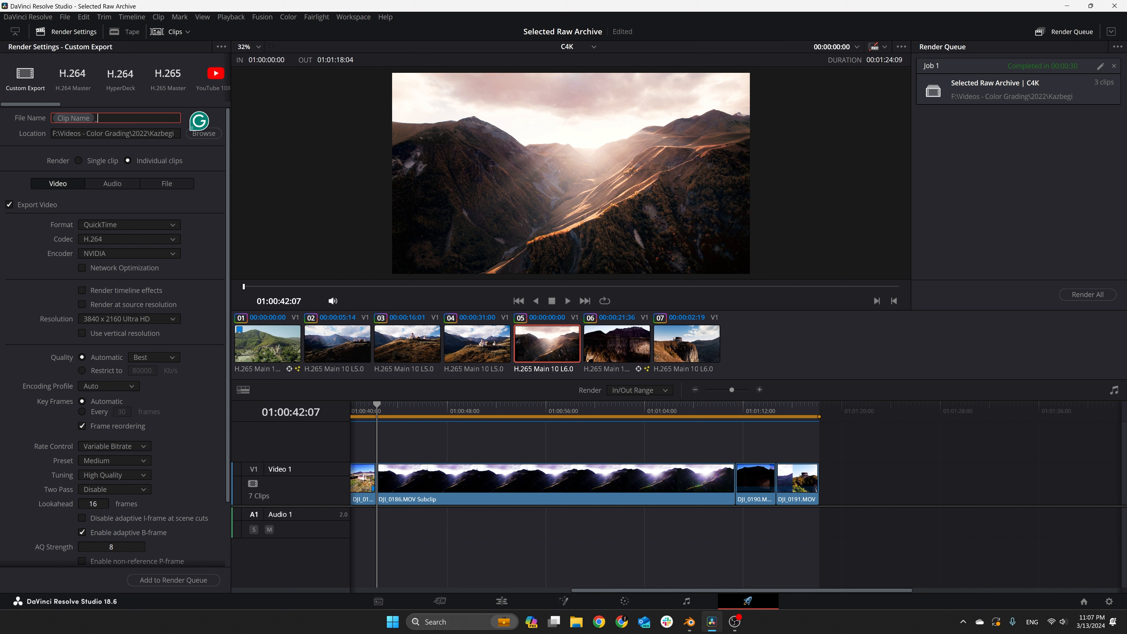
text(_Golden_Hour)
Review clips 04 to 07 in the Deliver page and inspect the church shot in clip 04 up close
click(621, 348)
click(681, 348)
click(599, 349)
click(547, 348)
click(453, 368)
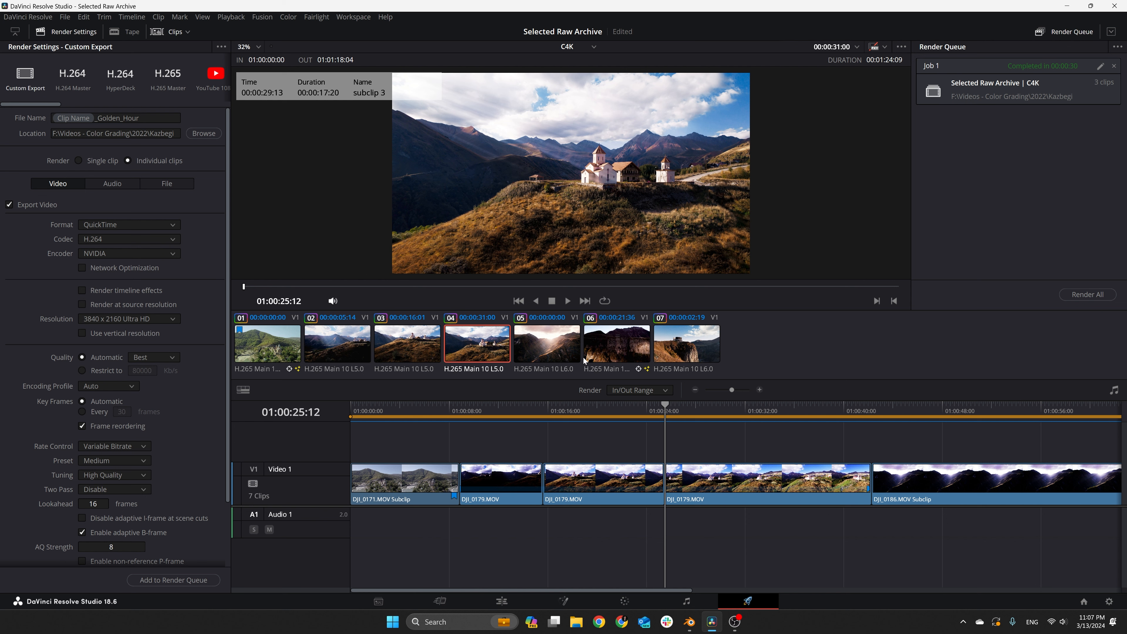
scroll(624, 178, up, 5)
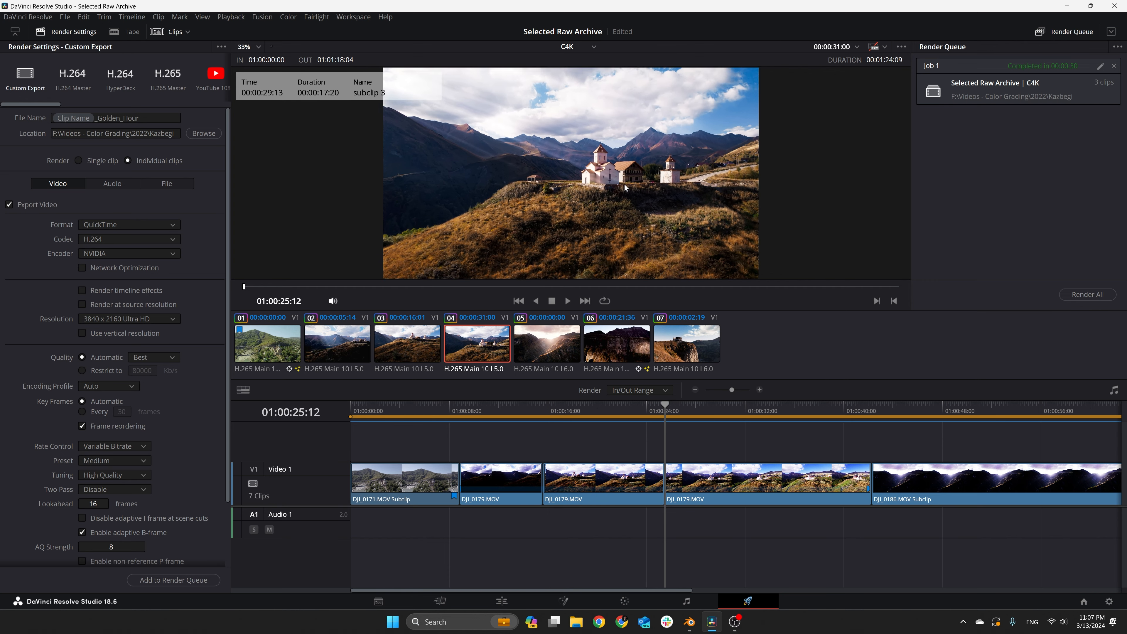
middle_drag(625, 178, 516, 171)
scroll(519, 175, down, 5)
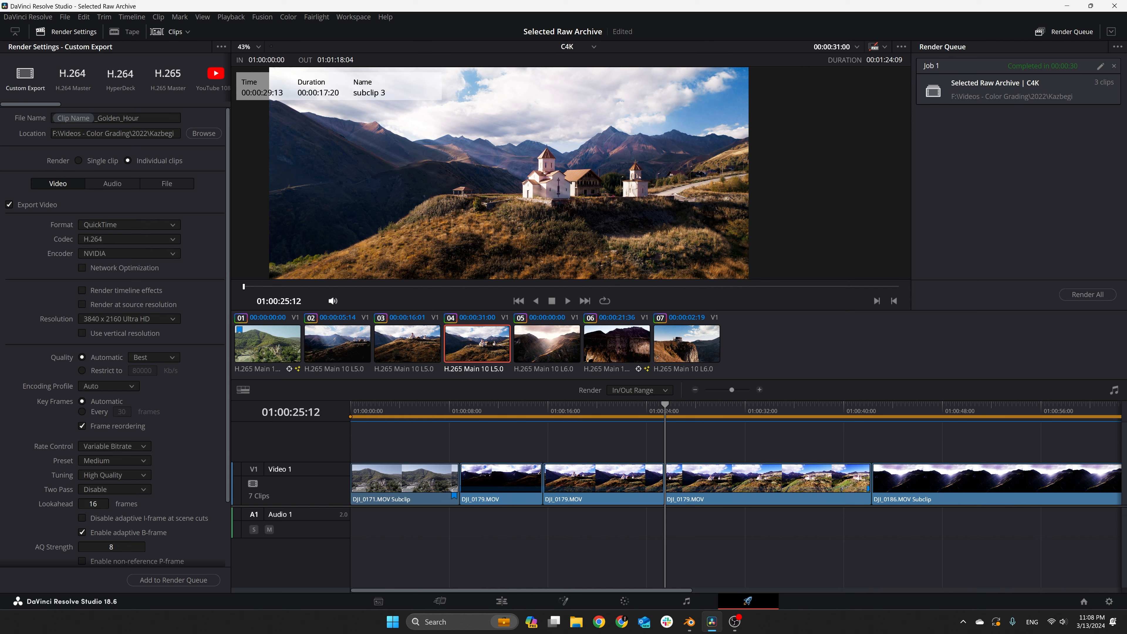
Switch to Blender, display the 3D viewport in solid shading, and close DaVinci Resolve
key(alt+Tab)
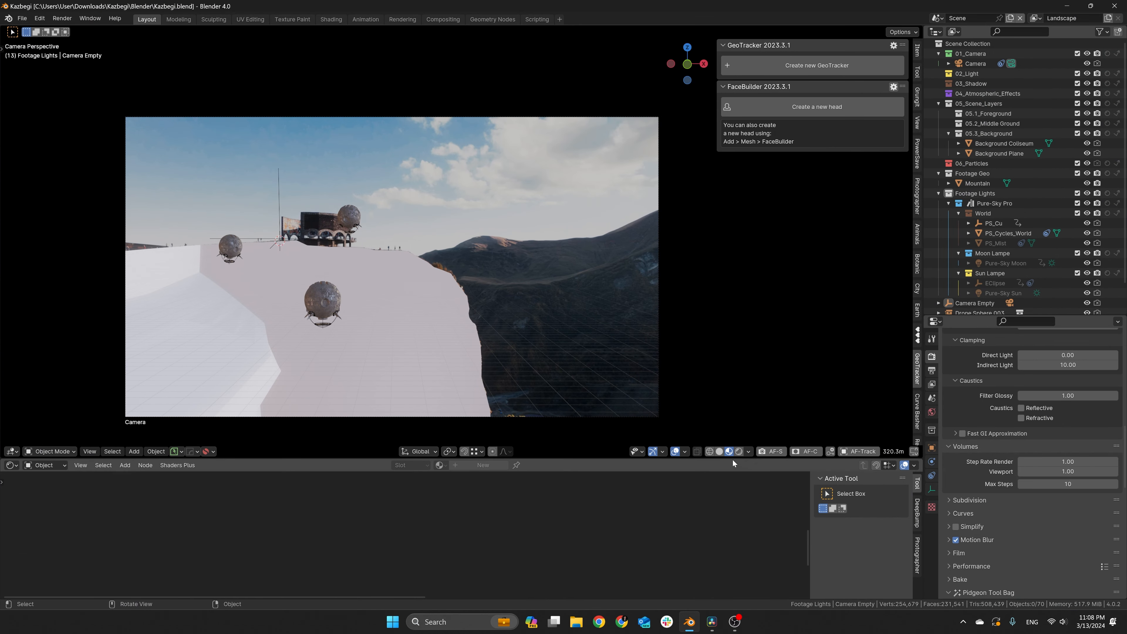
click(719, 451)
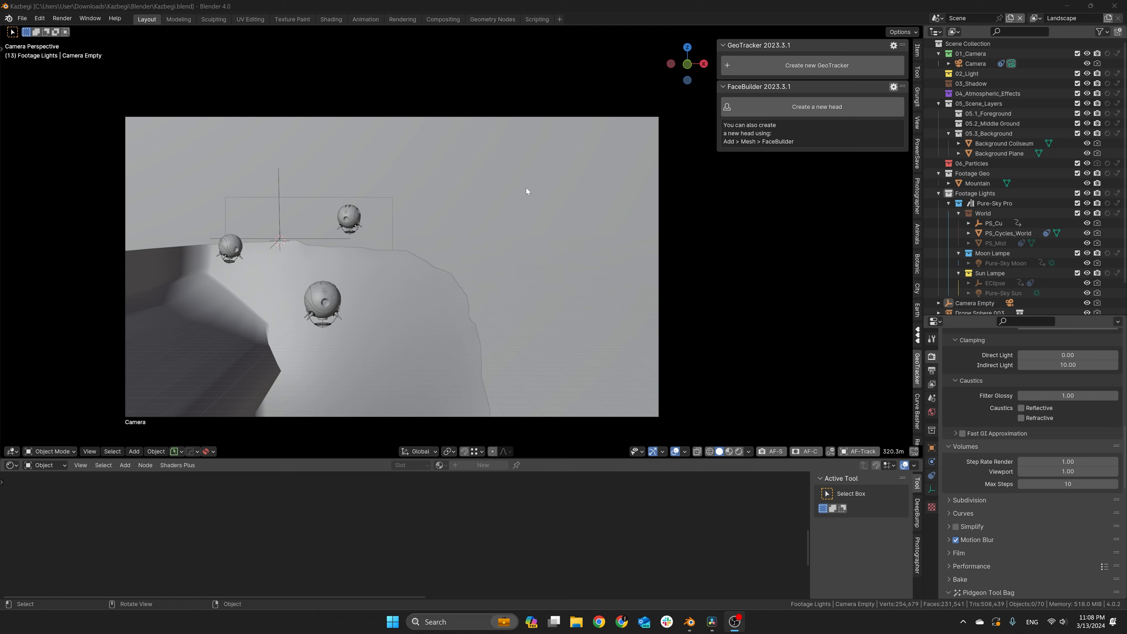
click(711, 621)
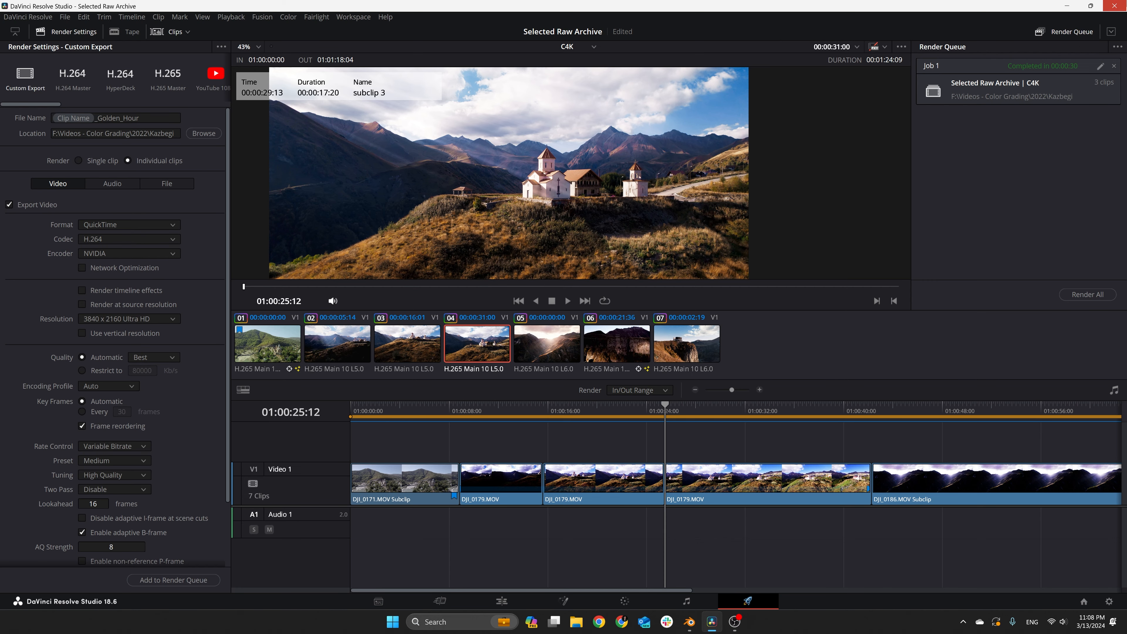
click(1118, 4)
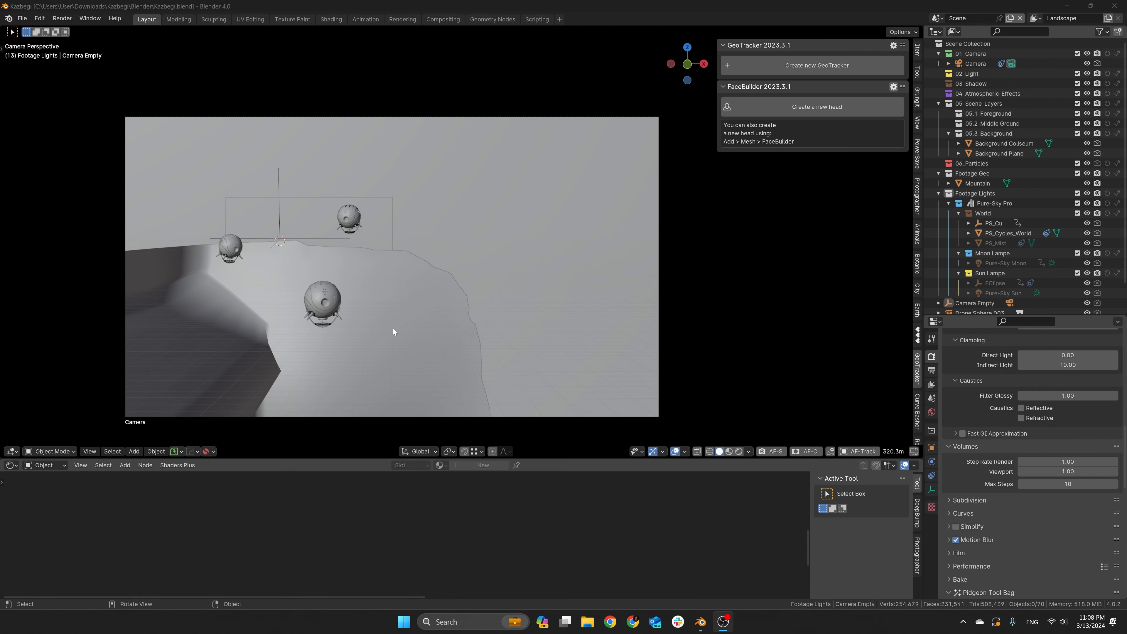
Select the Mountain mesh and frame it in the 3D viewport
click(448, 307)
key(KP_Decimal)
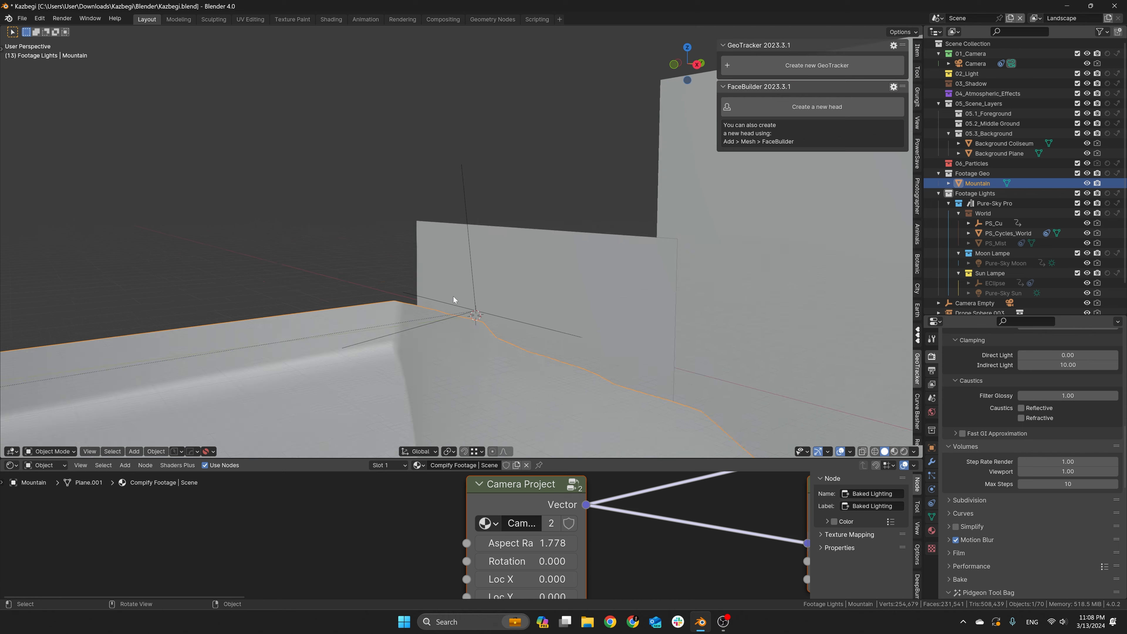
Add the VFX Motion Tracking workspace to the Kazbegi file
click(558, 20)
mouse_move(549, 68)
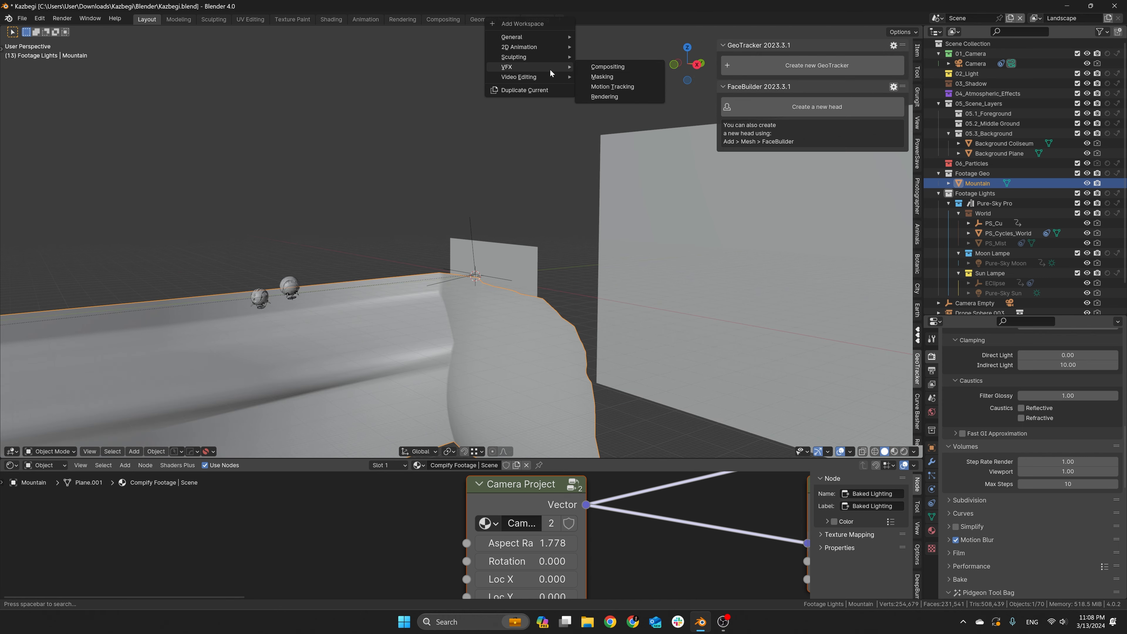
click(600, 86)
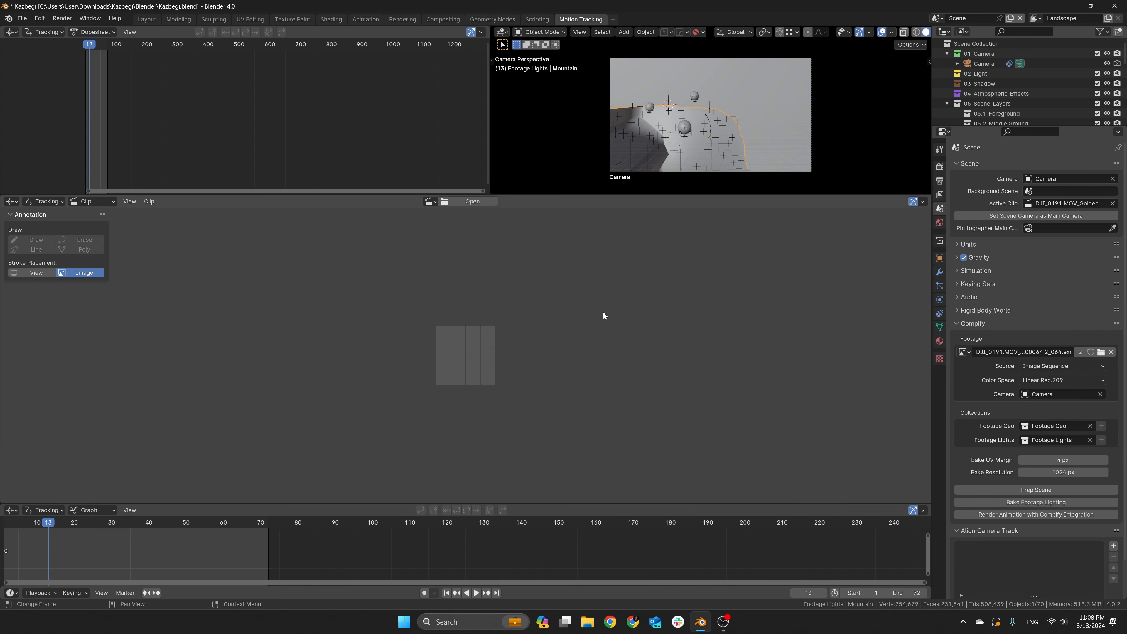
Start opening a tracking clip and look through the DJI_0191 EXR sequence in the Blender Exports folder
click(462, 202)
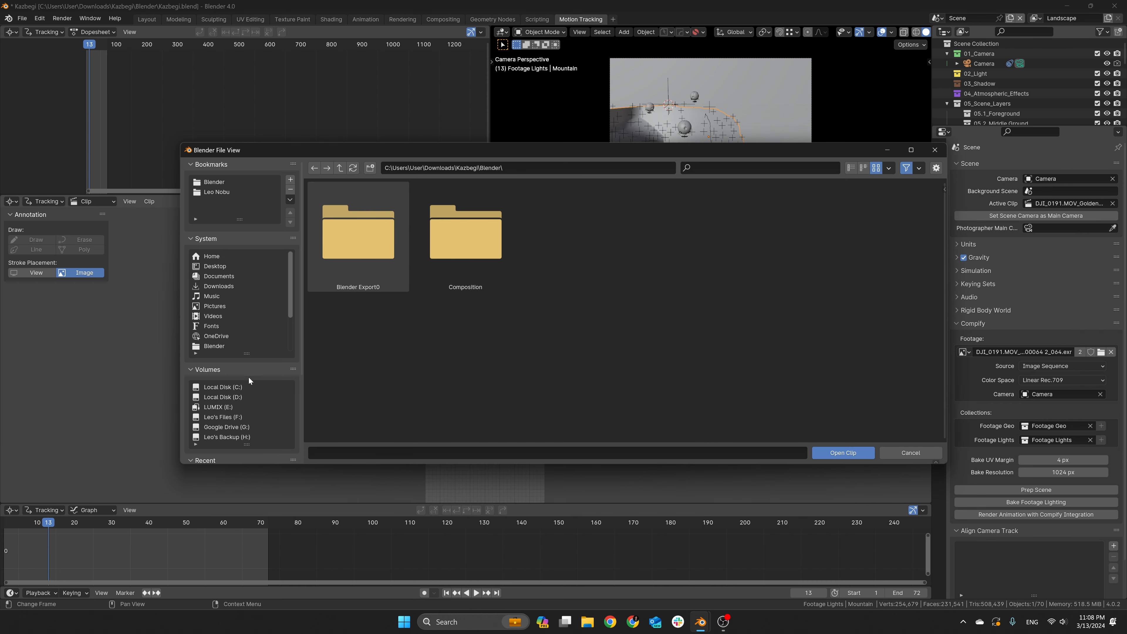
scroll(249, 390, down, 3)
scroll(236, 406, down, 1)
click(232, 357)
click(358, 228)
scroll(505, 295, down, 15)
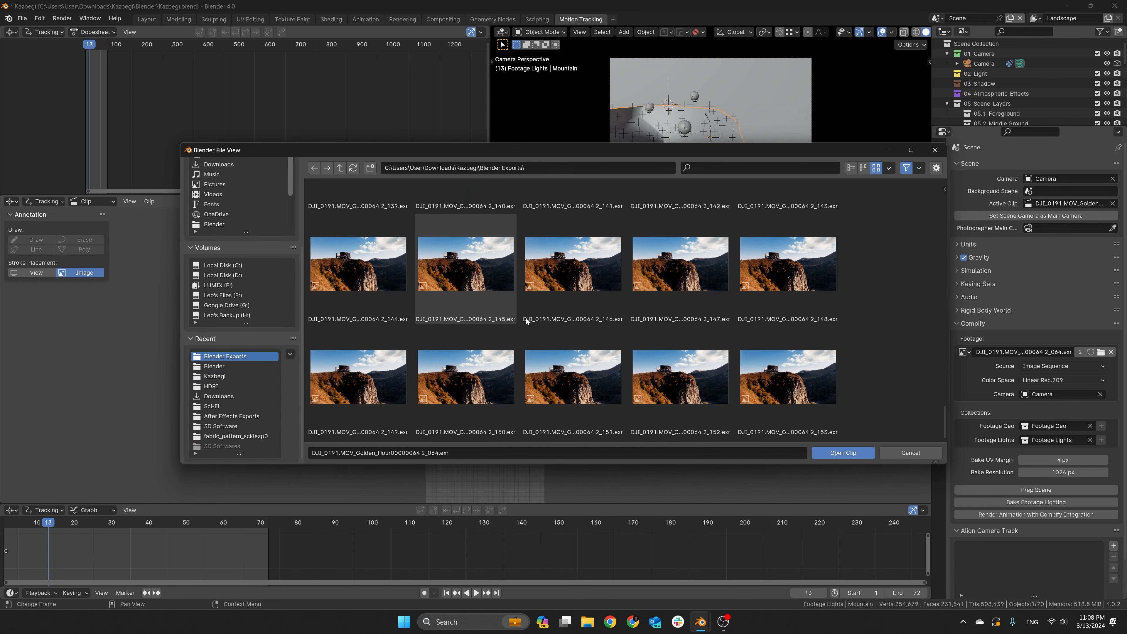
scroll(728, 372, up, 15)
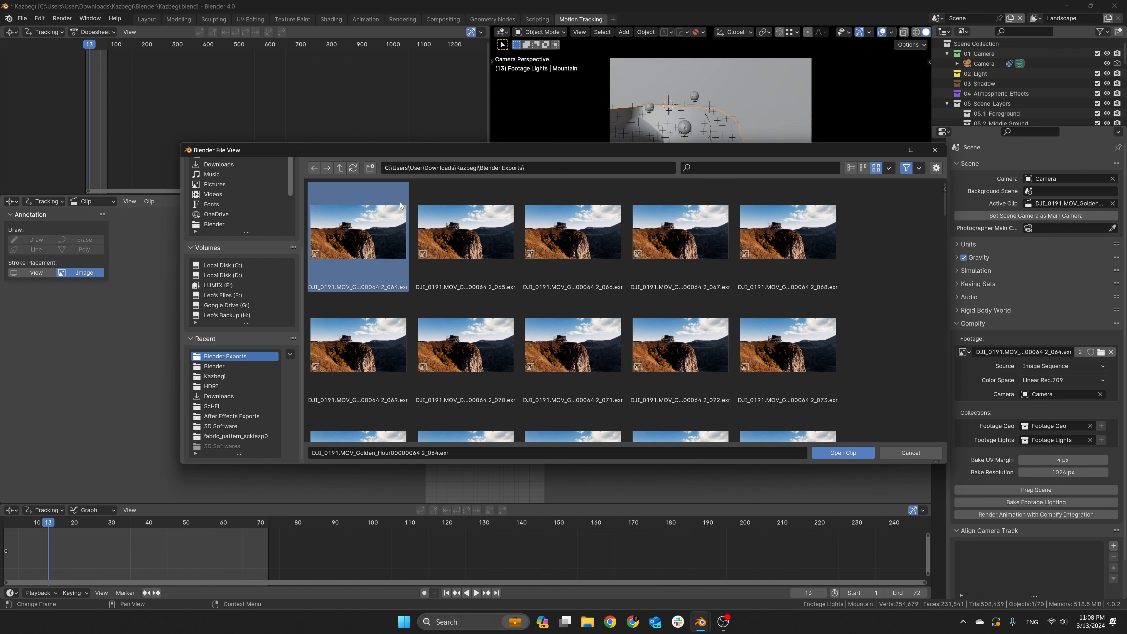
scroll(401, 222, down, 15)
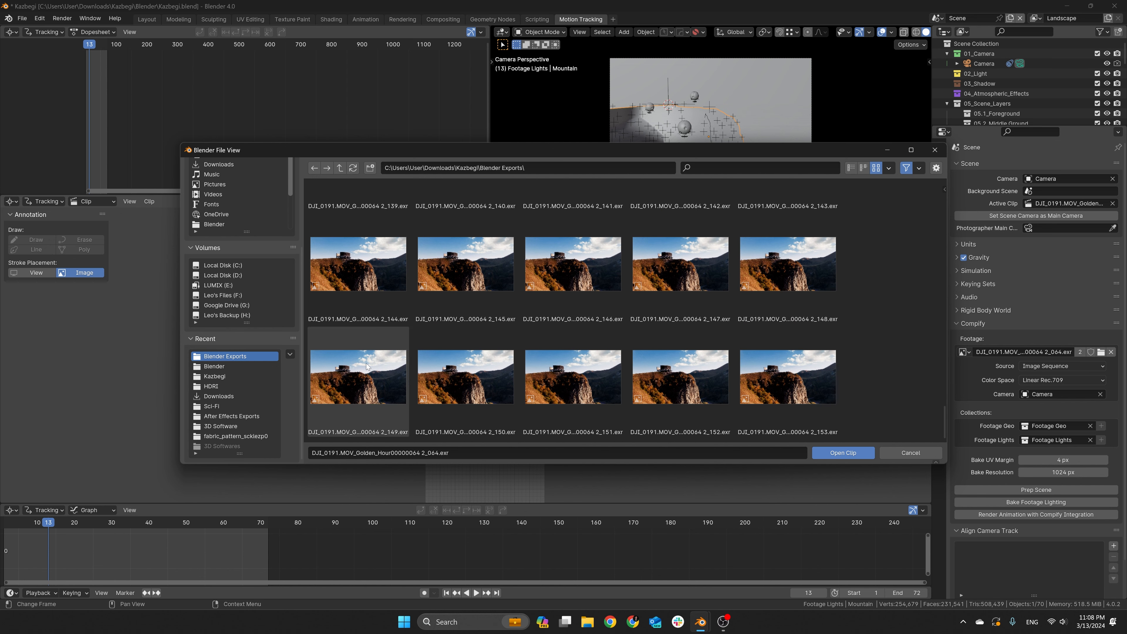
Load DJI_0191.MOV_Golden_Hour00000064.mov into the movie clip editor as the tracking footage
click(263, 377)
click(470, 344)
double_click(473, 343)
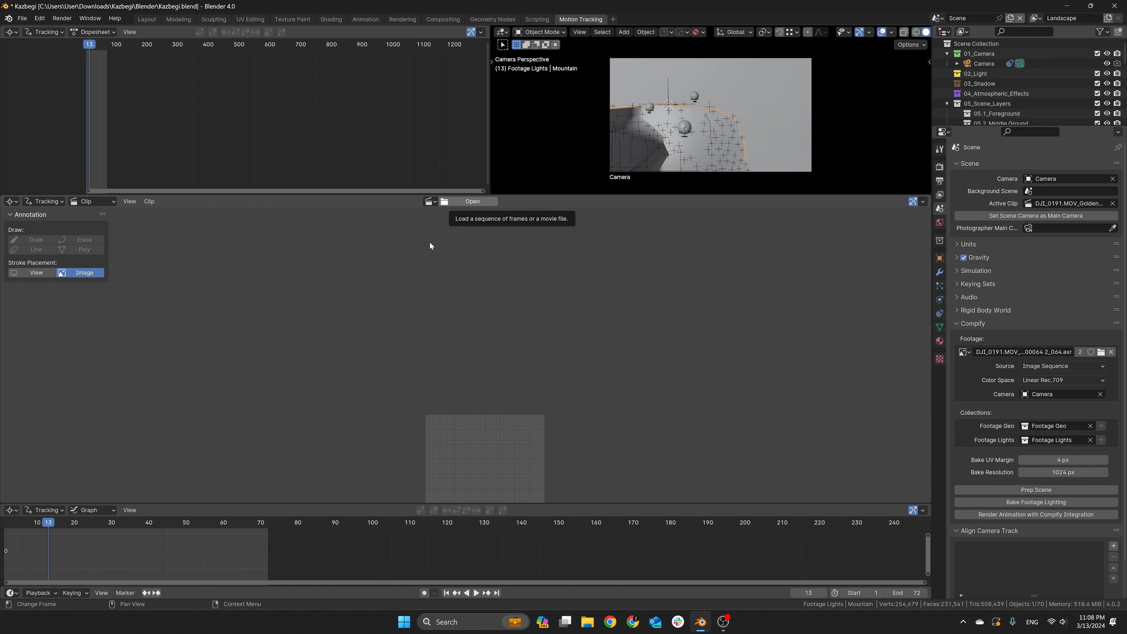
scroll(435, 336, down, 5)
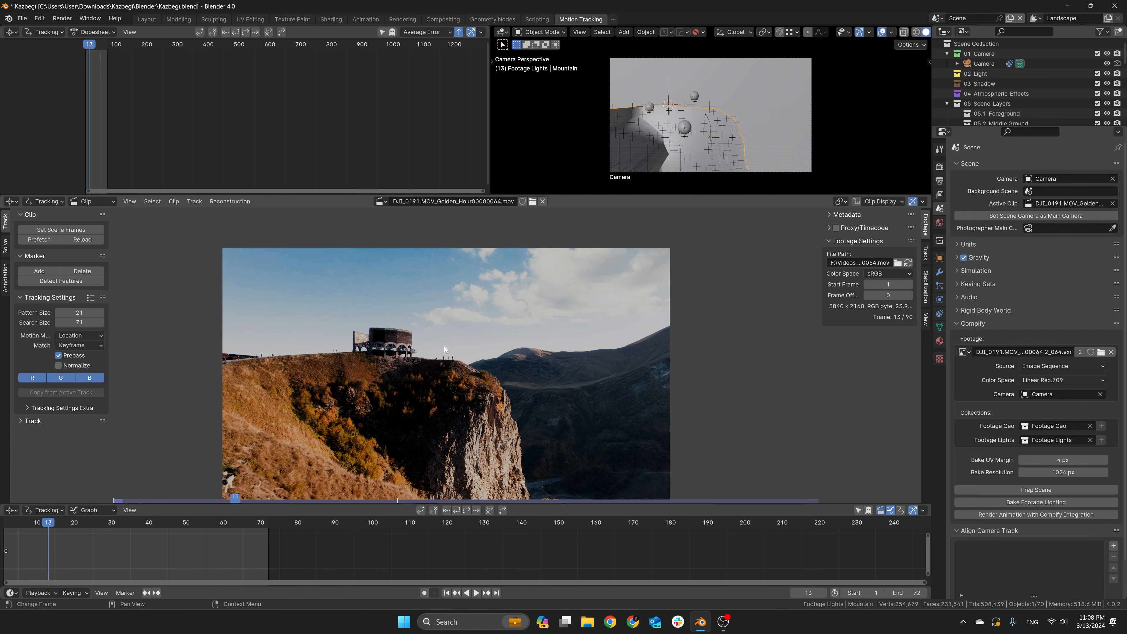
middle_drag(452, 308, 444, 317)
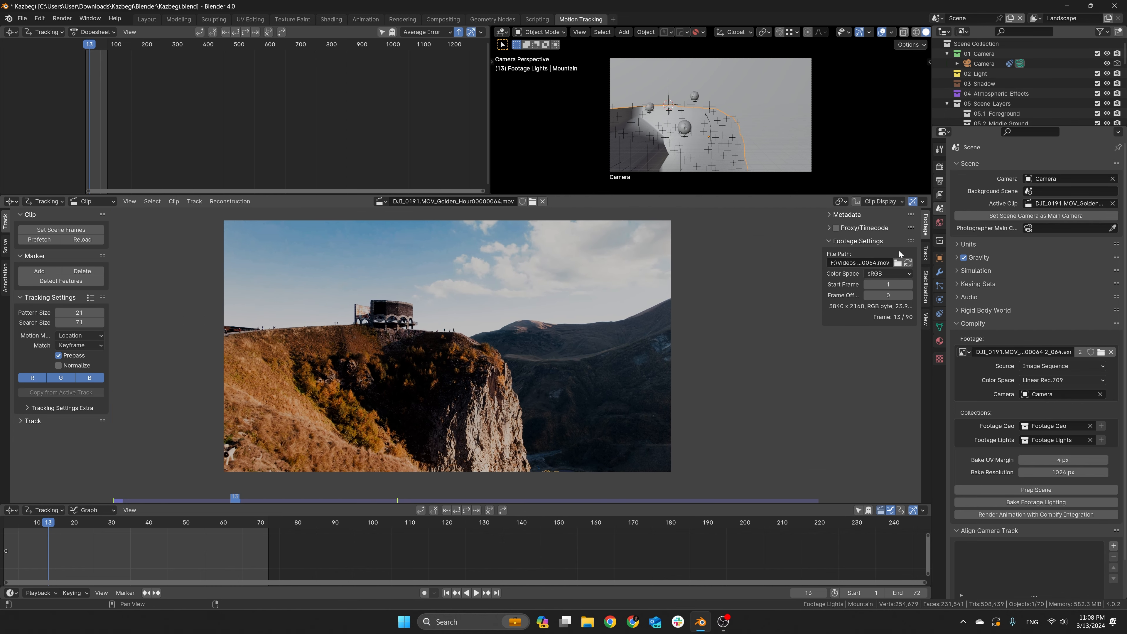
Show the clip's tracking camera settings and save the Blender file
click(926, 252)
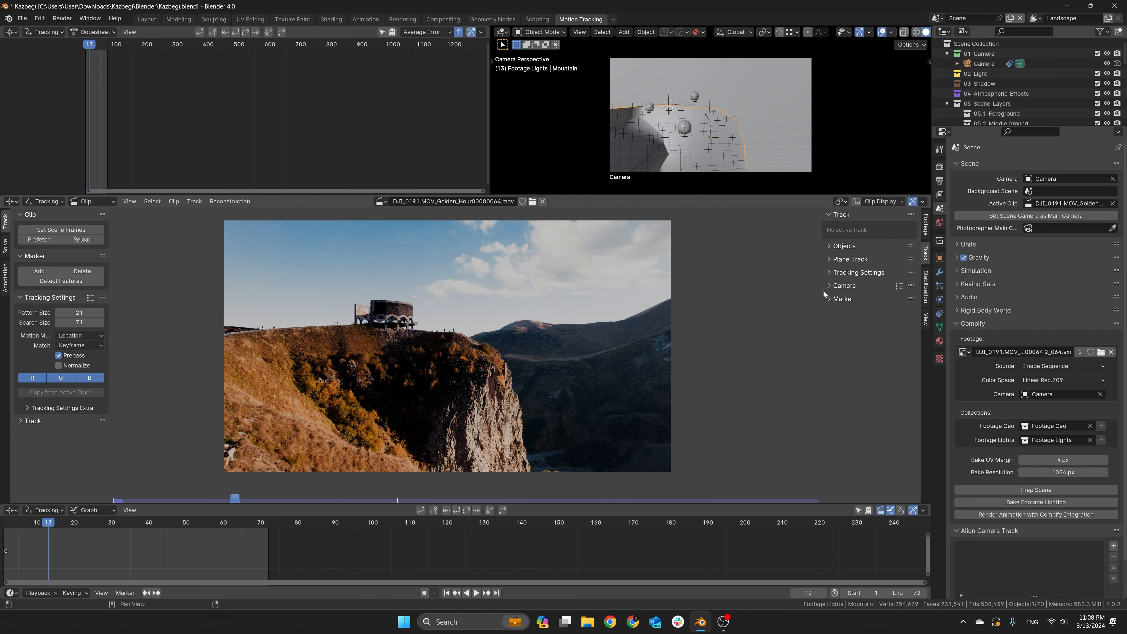
click(834, 286)
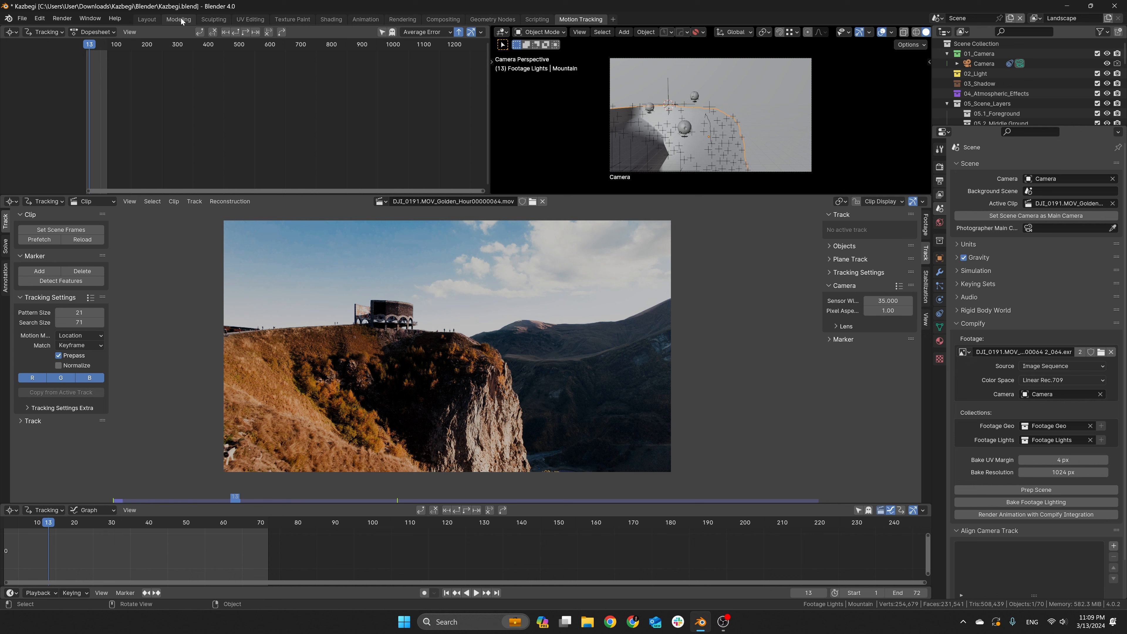
key(ctrl+s)
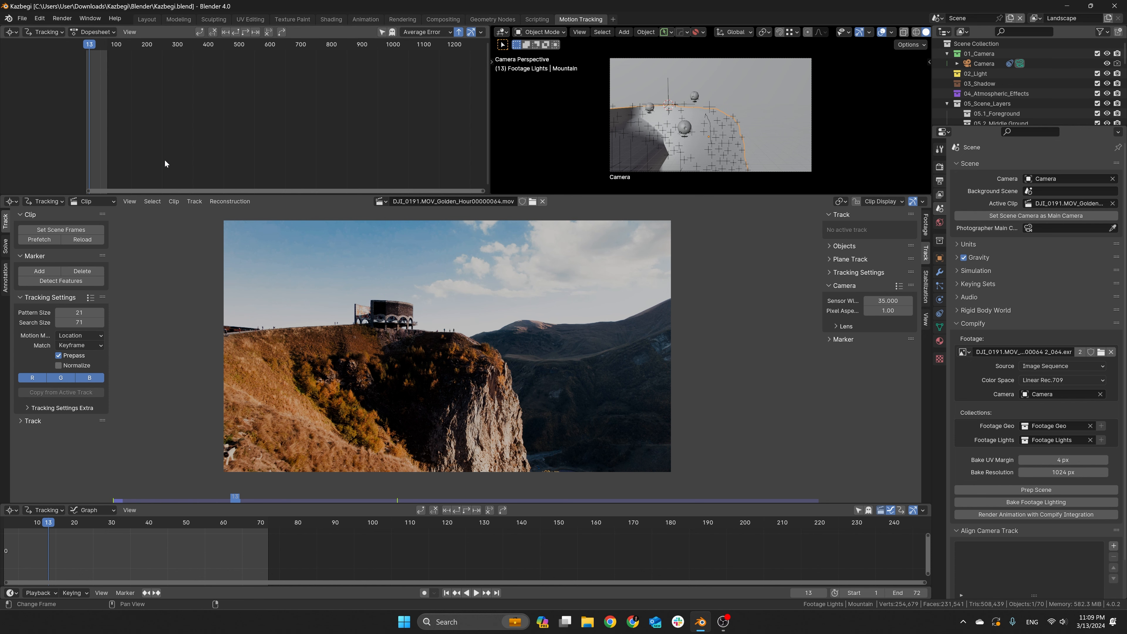
Examine the round building and the cliff in the drone clip up close
scroll(408, 347, up, 2)
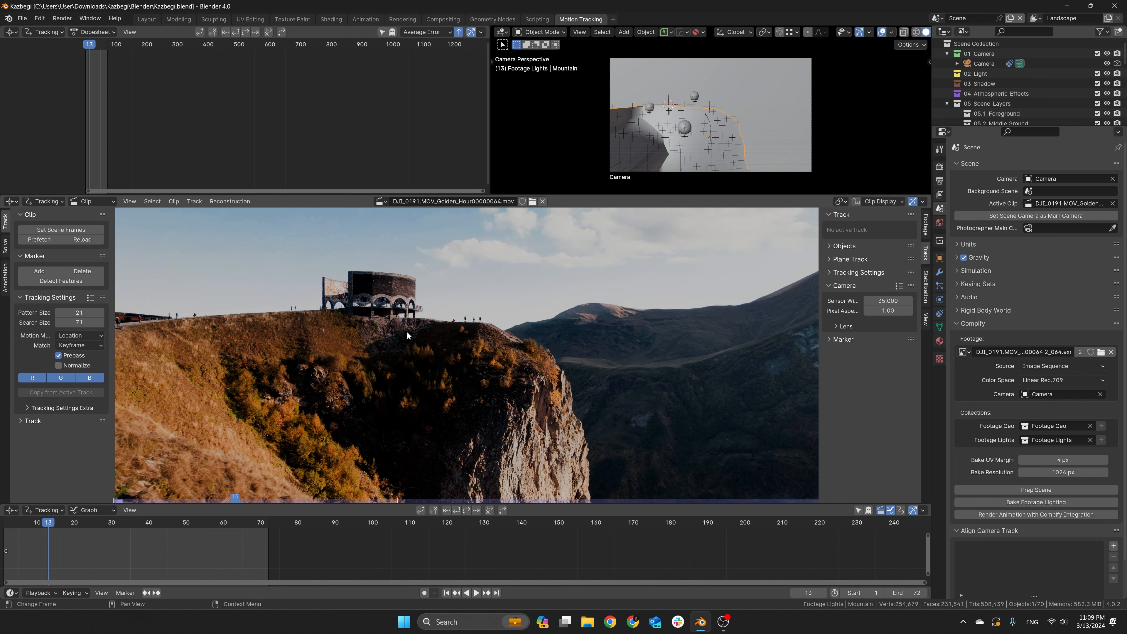
scroll(343, 280, up, 5)
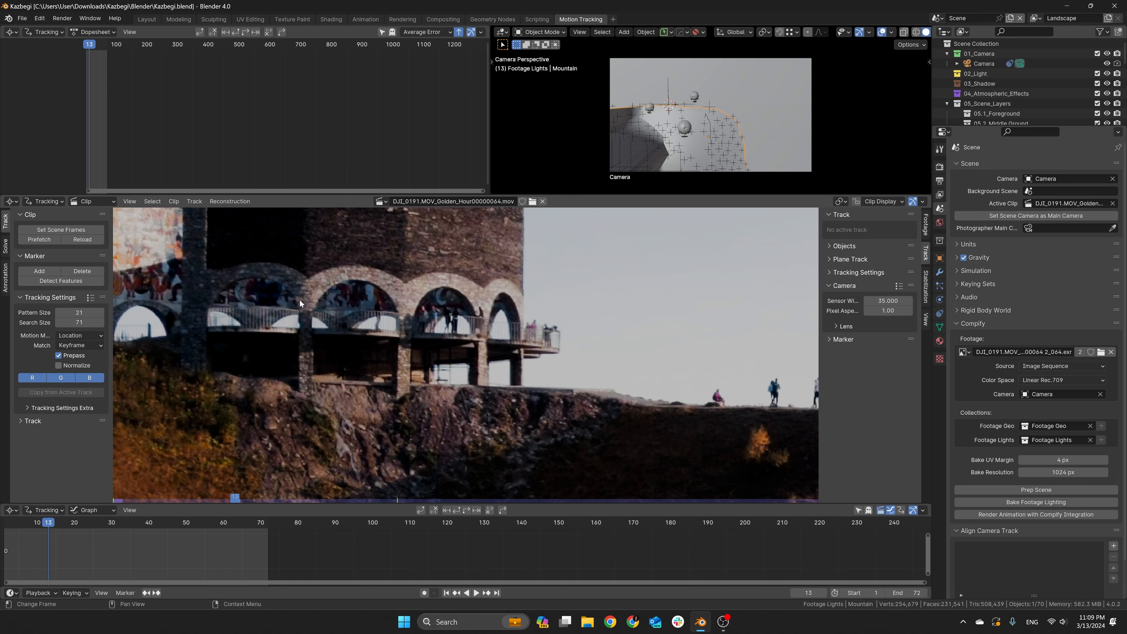
scroll(300, 301, down, 5)
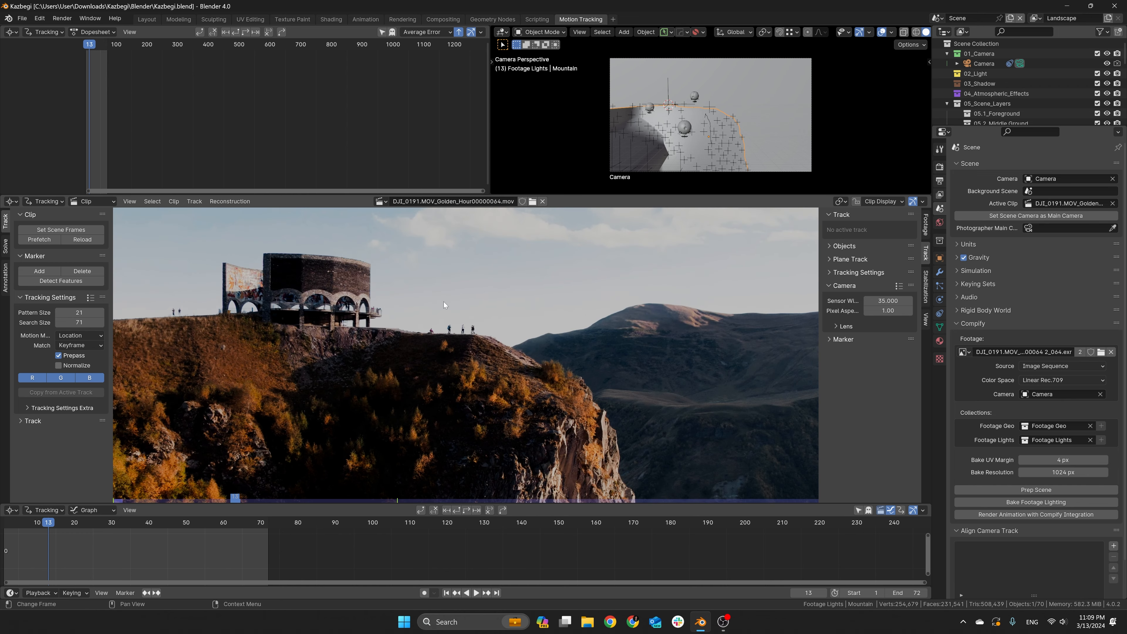
scroll(441, 298, down, 4)
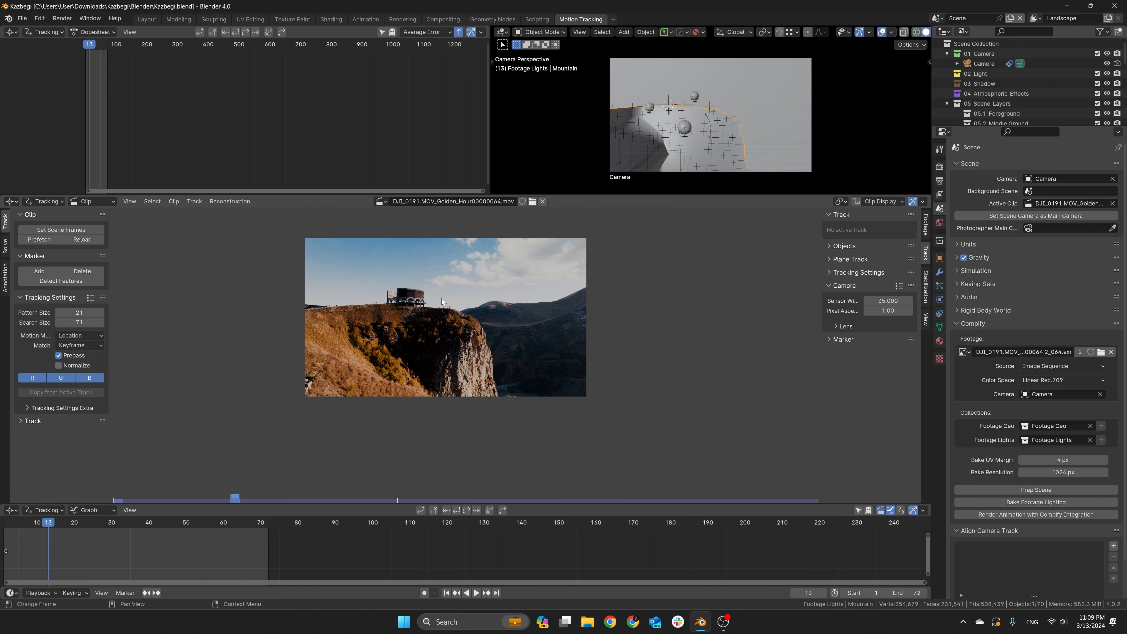
scroll(440, 318, up, 3)
scroll(437, 327, down, 1)
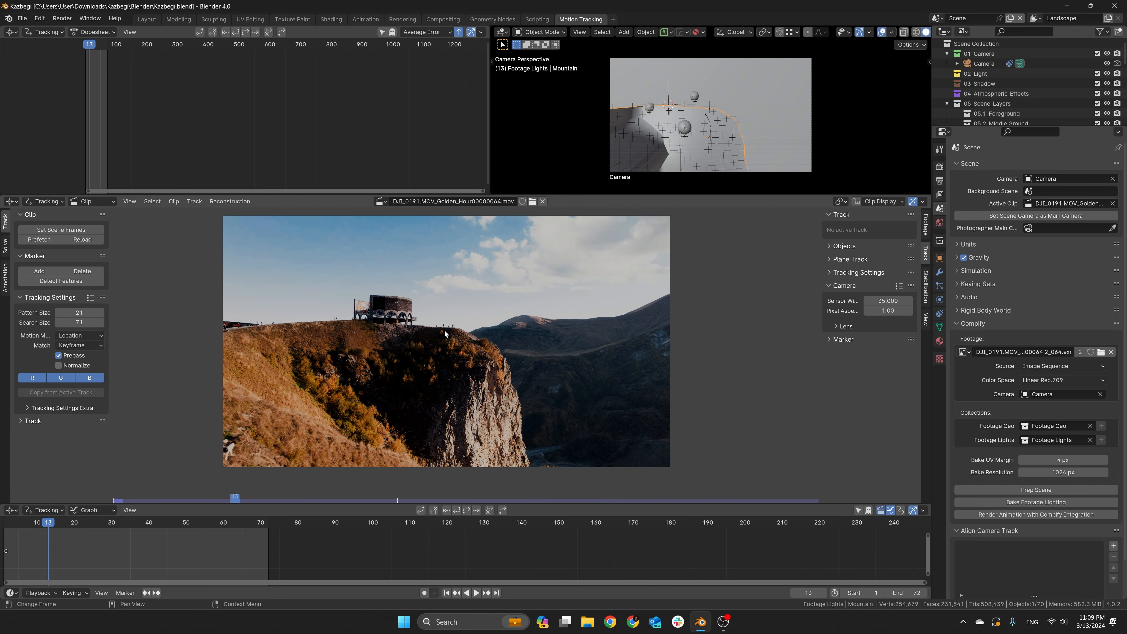
middle_drag(437, 327, 448, 327)
Set the tracking camera's sensor width to 13.50
click(875, 304)
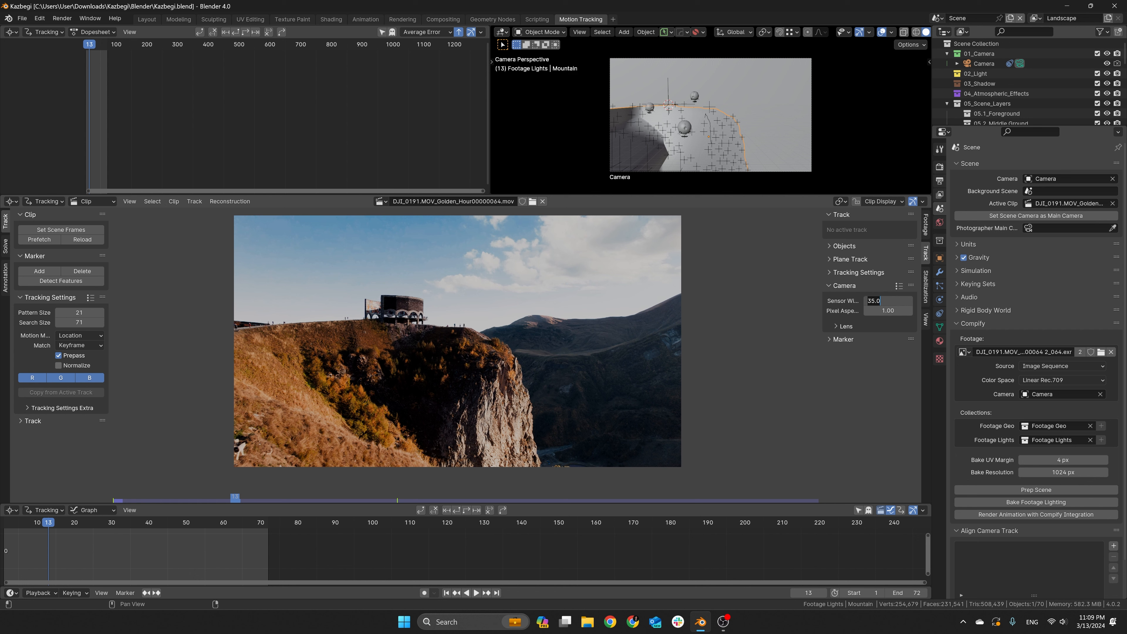
text(13.50)
key(Return)
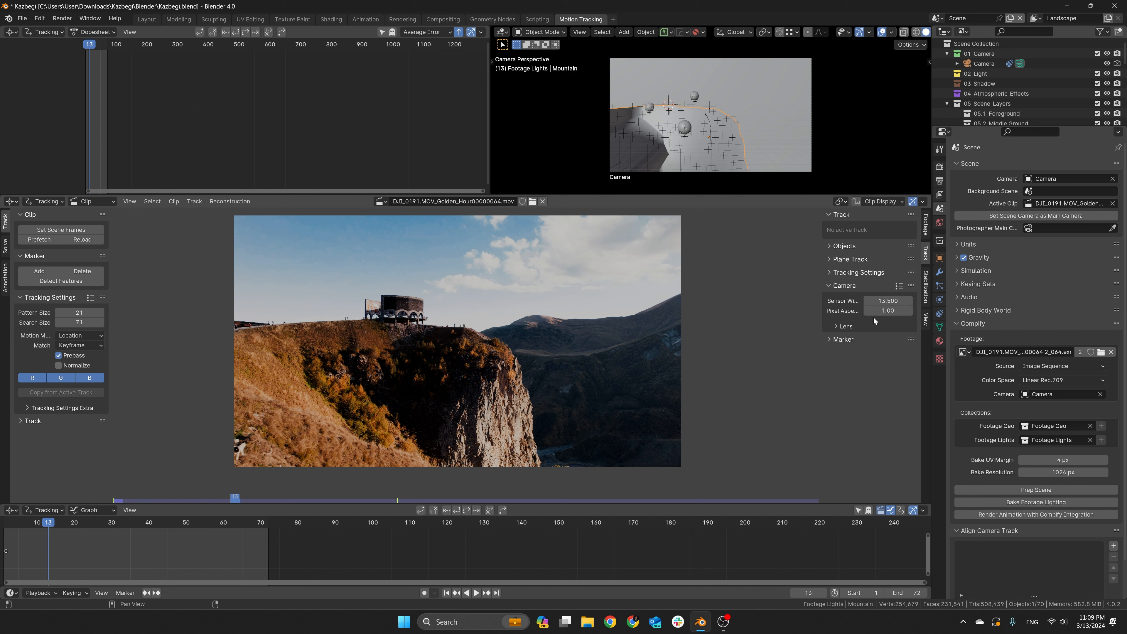
click(881, 301)
click(883, 301)
click(722, 282)
click(873, 312)
Show the tracking camera's lens settings and set the focal length to 22 mm
click(845, 326)
click(846, 326)
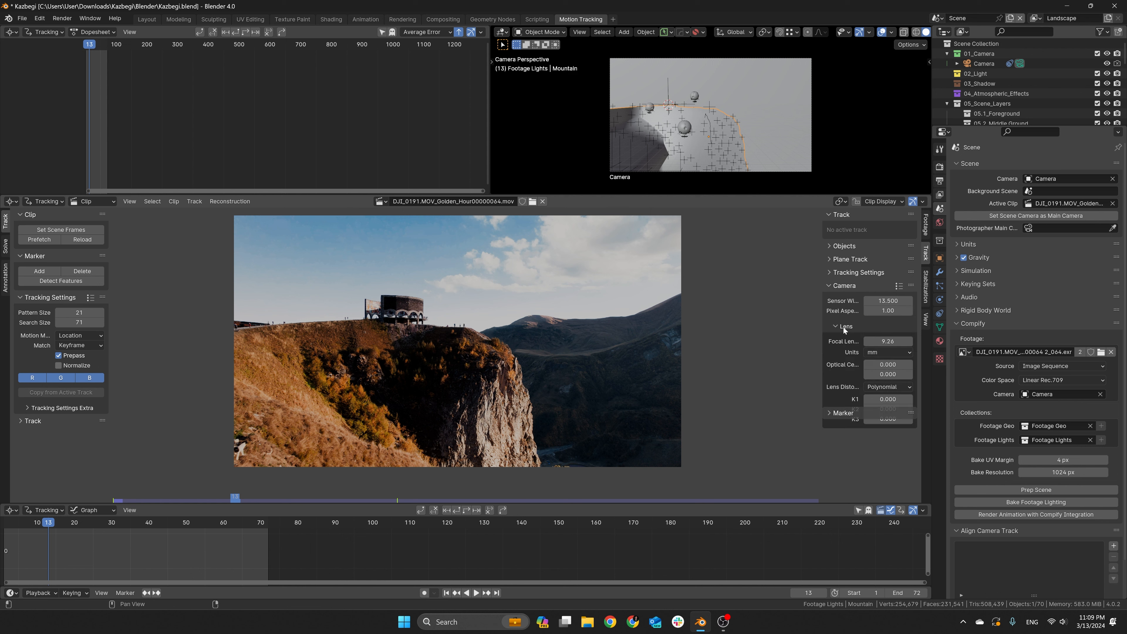
click(897, 342)
text(22)
key(Return)
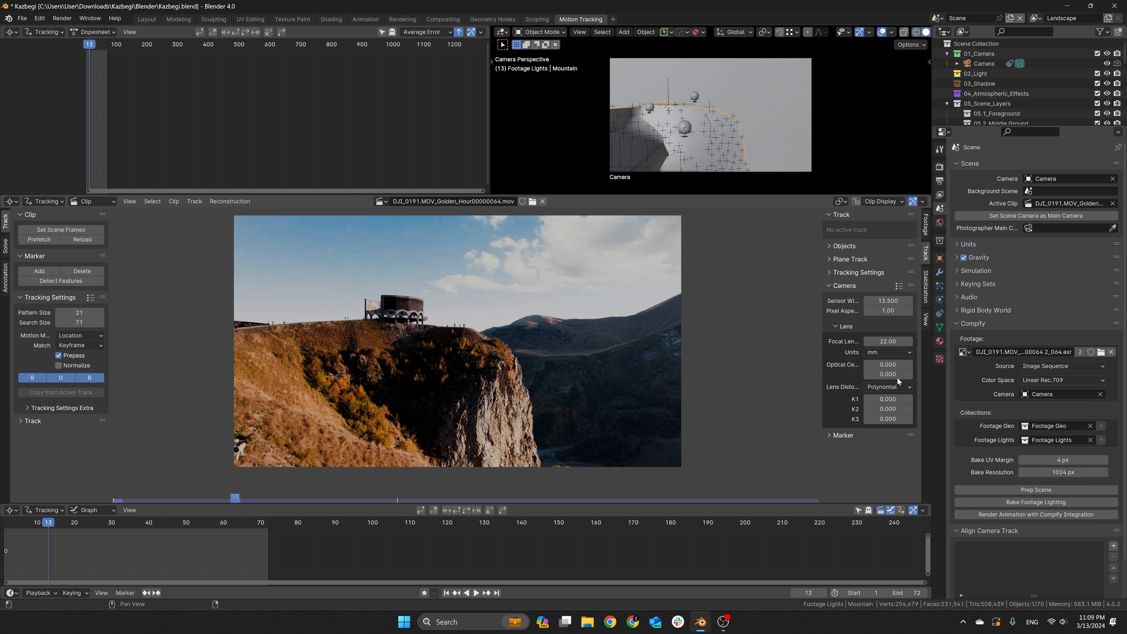
Correct the tracking camera's sensor width to 13.05 and enter the 22 mm focal length again
click(610, 621)
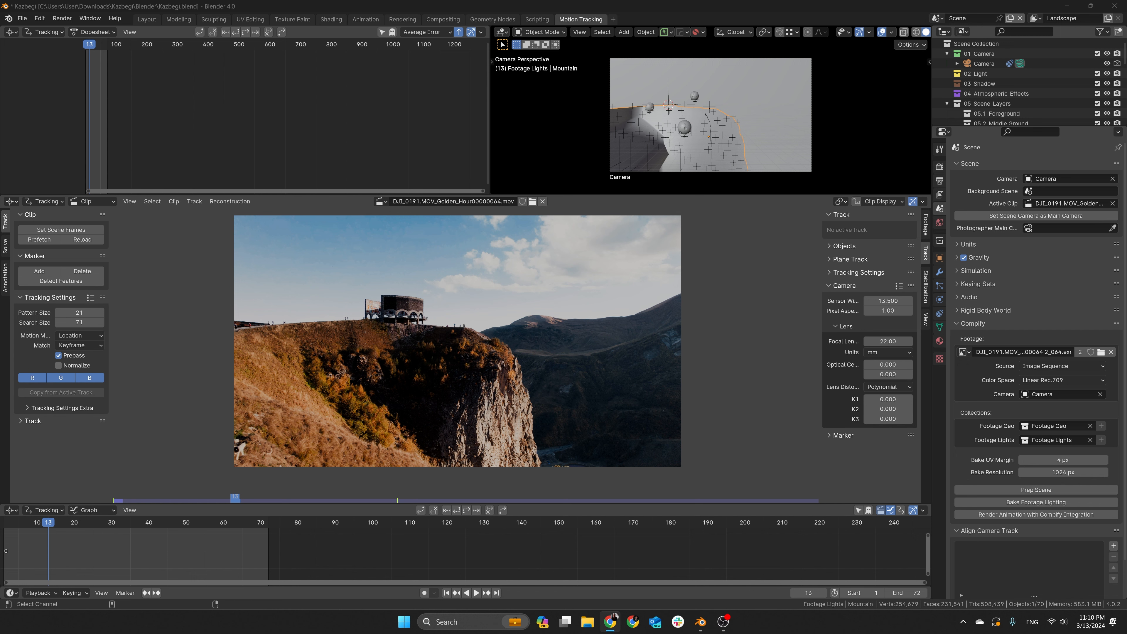
click(888, 301)
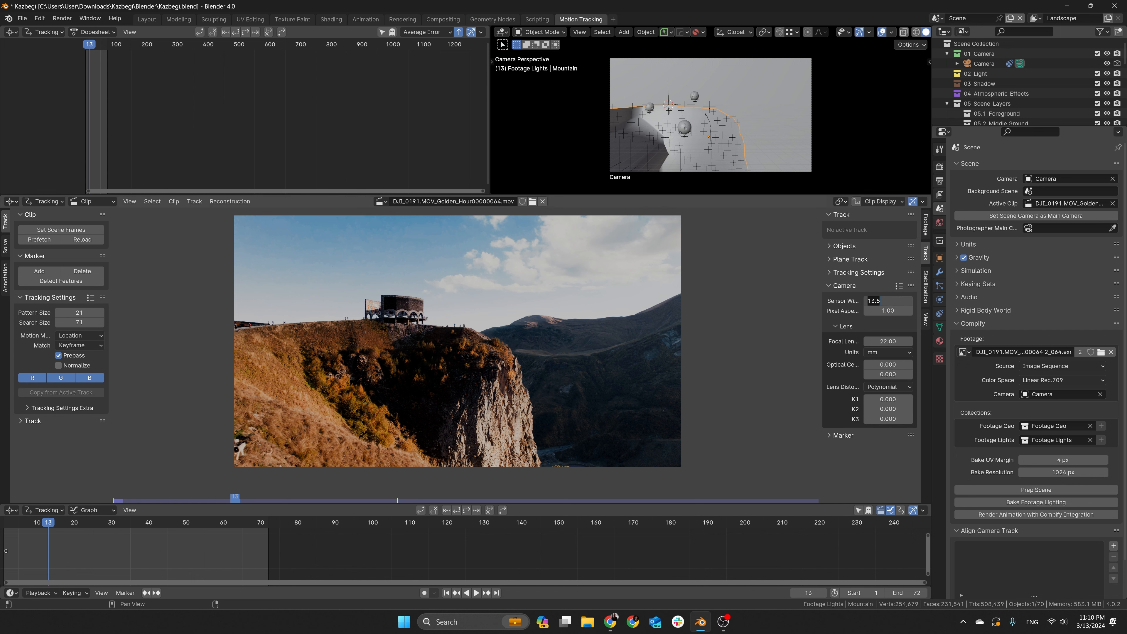
text(13.05)
key(Return)
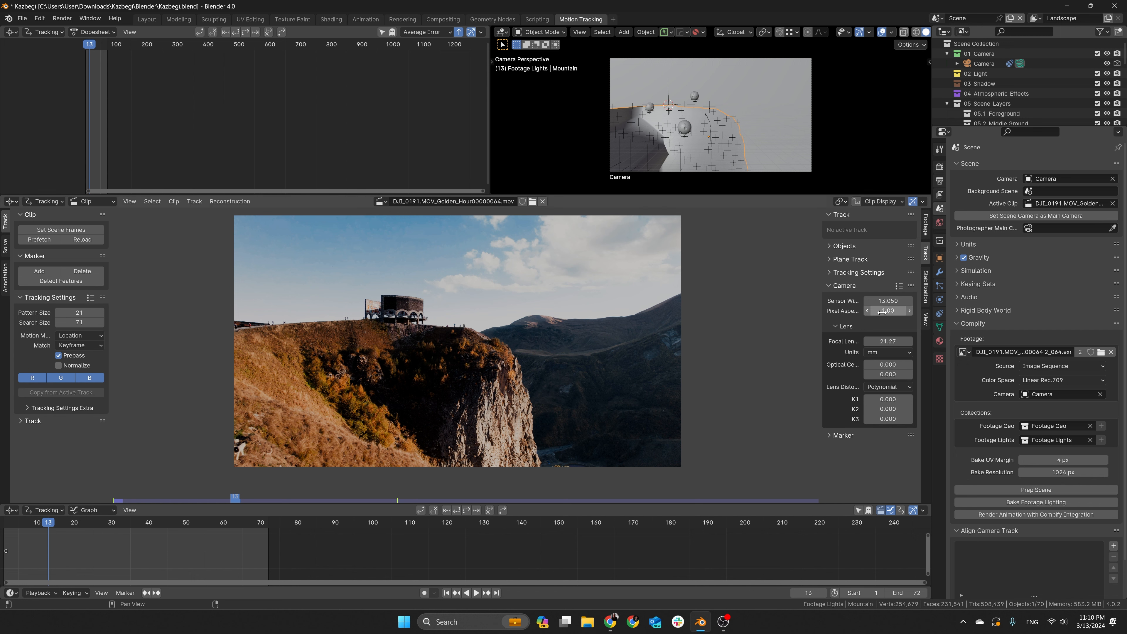
click(889, 341)
text(22)
key(Return)
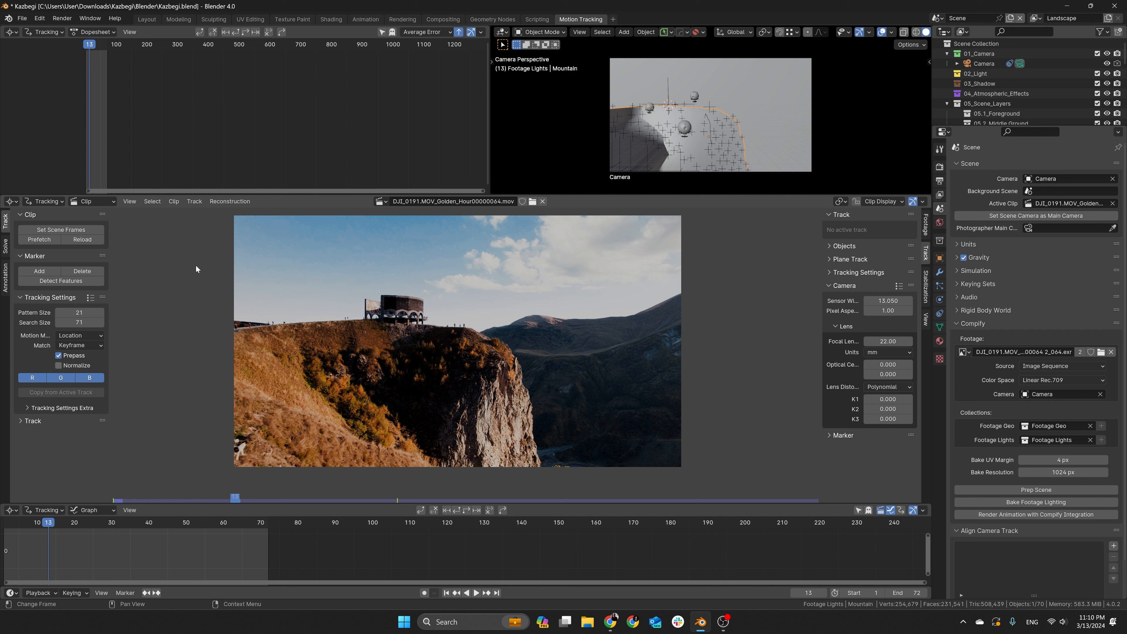
Apply the Planar preset to the tracking settings
click(91, 298)
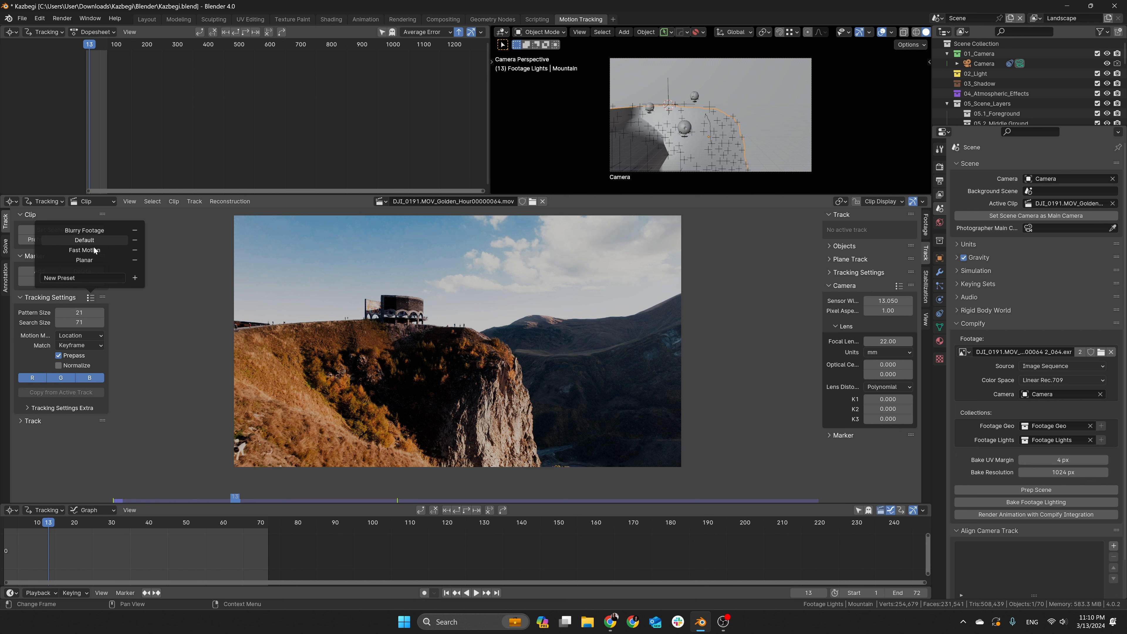
click(96, 257)
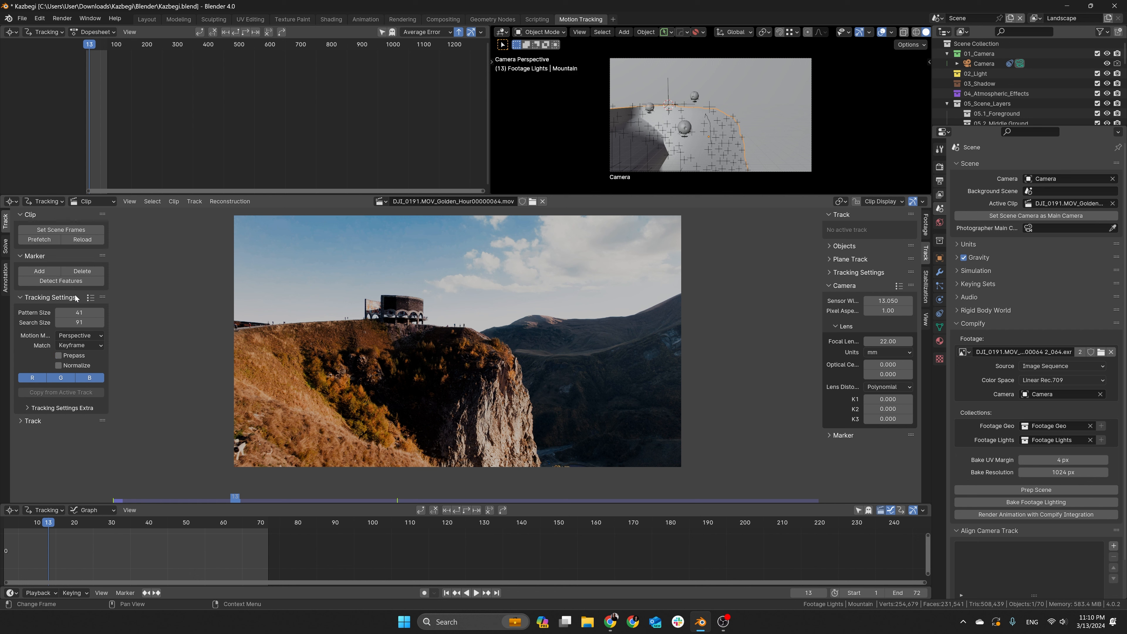
Match the scene's frame range to the clip and prefetch the clip's frames
click(73, 231)
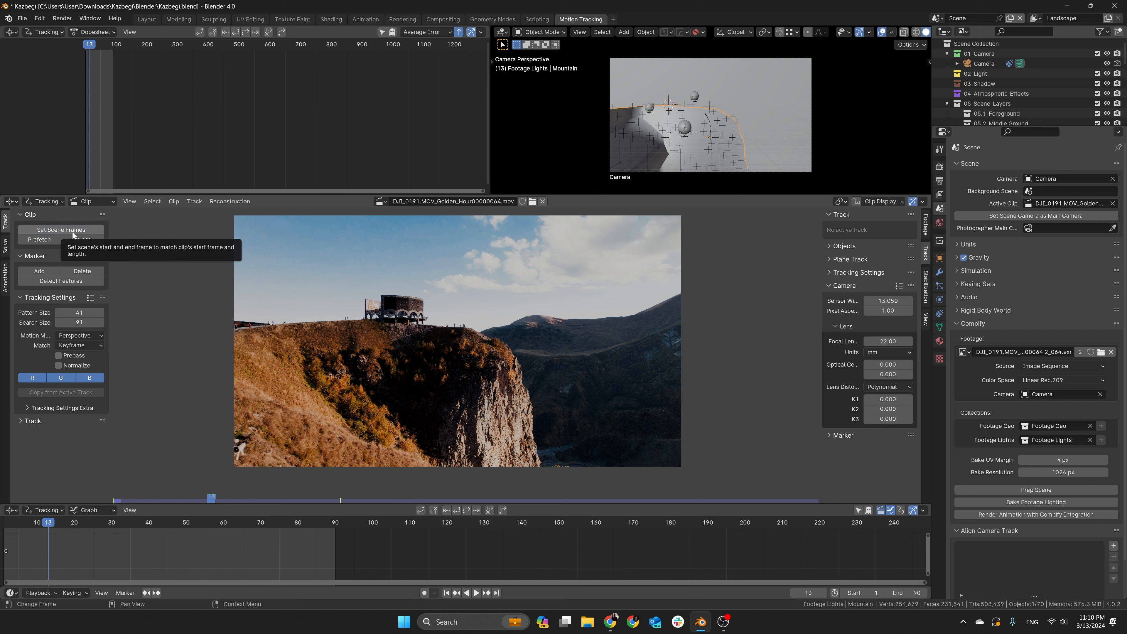
click(39, 239)
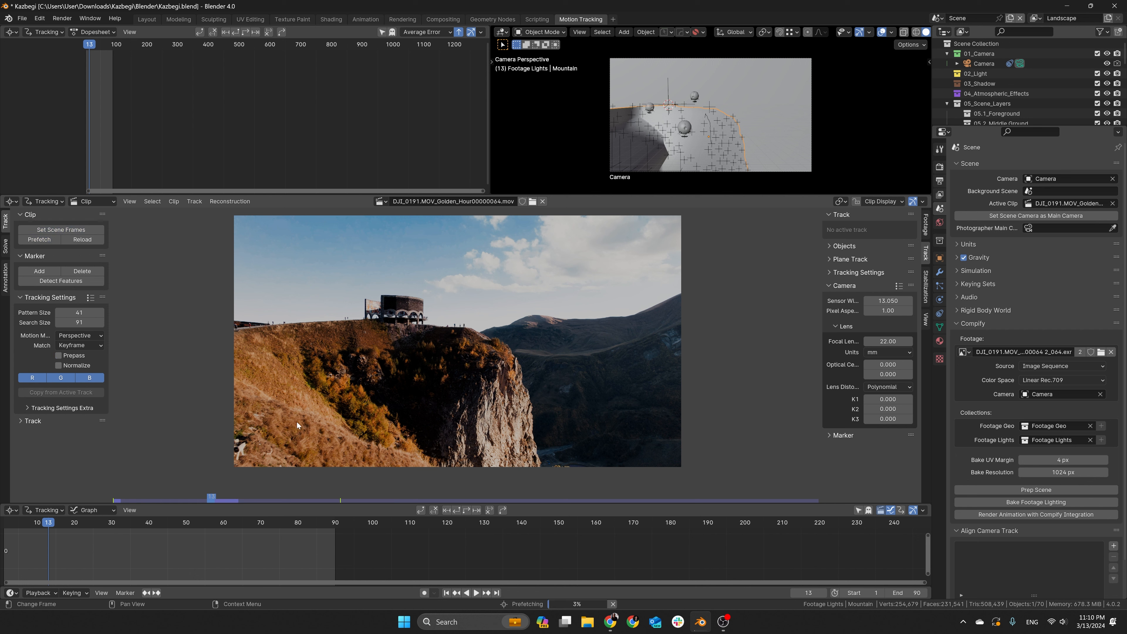
middle_drag(407, 405, 381, 416)
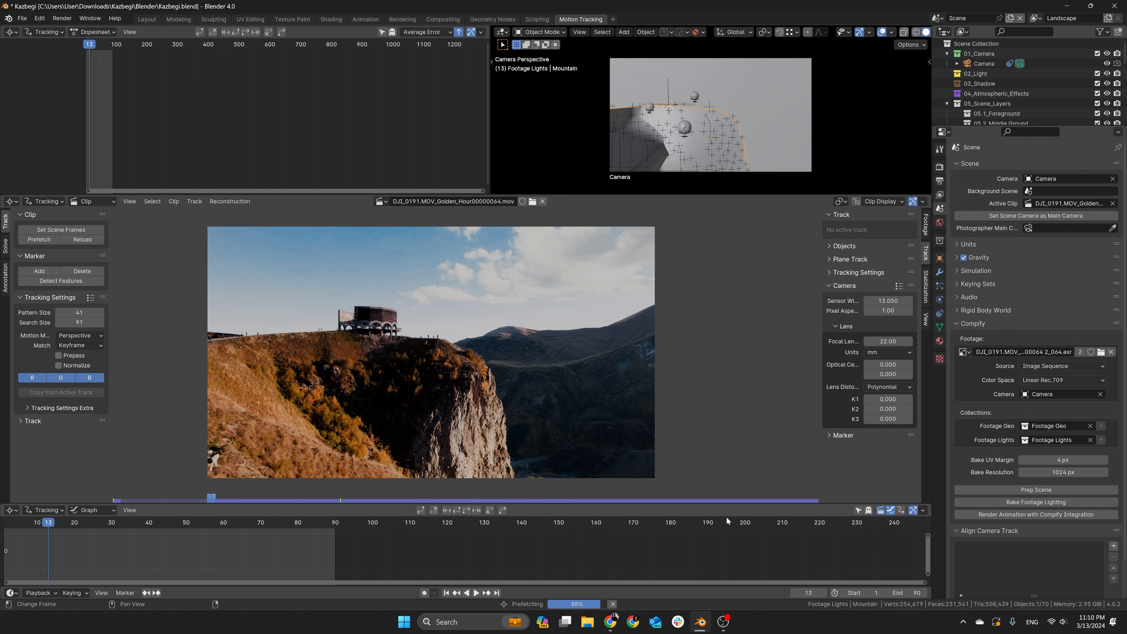
middle_drag(215, 540, 373, 540)
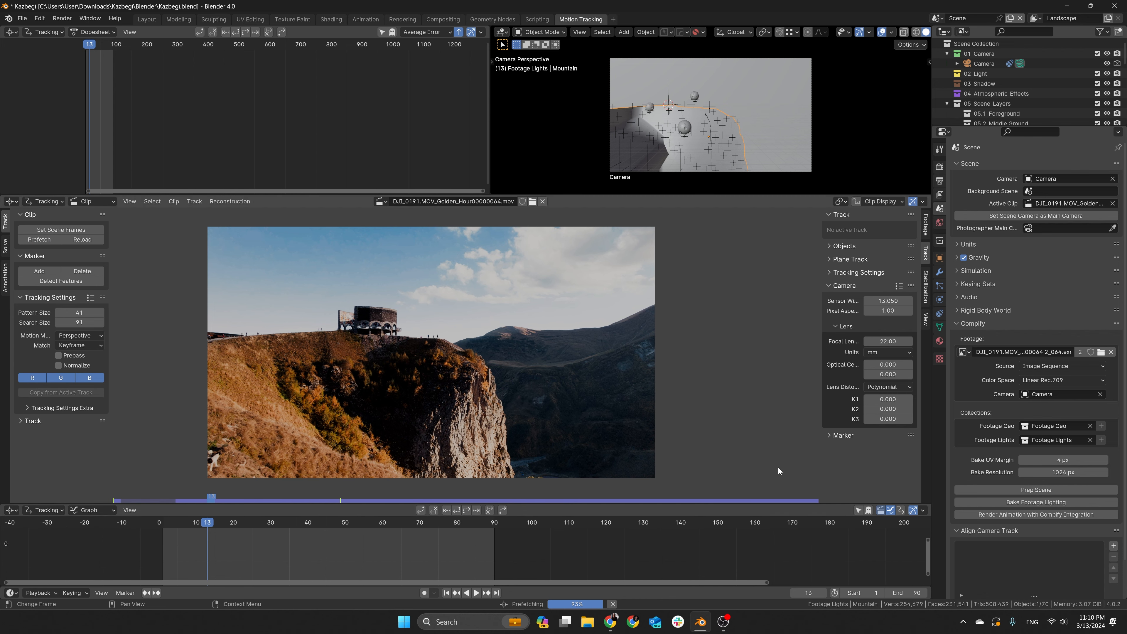
Try 74 and 24*4 as the scene's end frame
click(905, 592)
text(72)
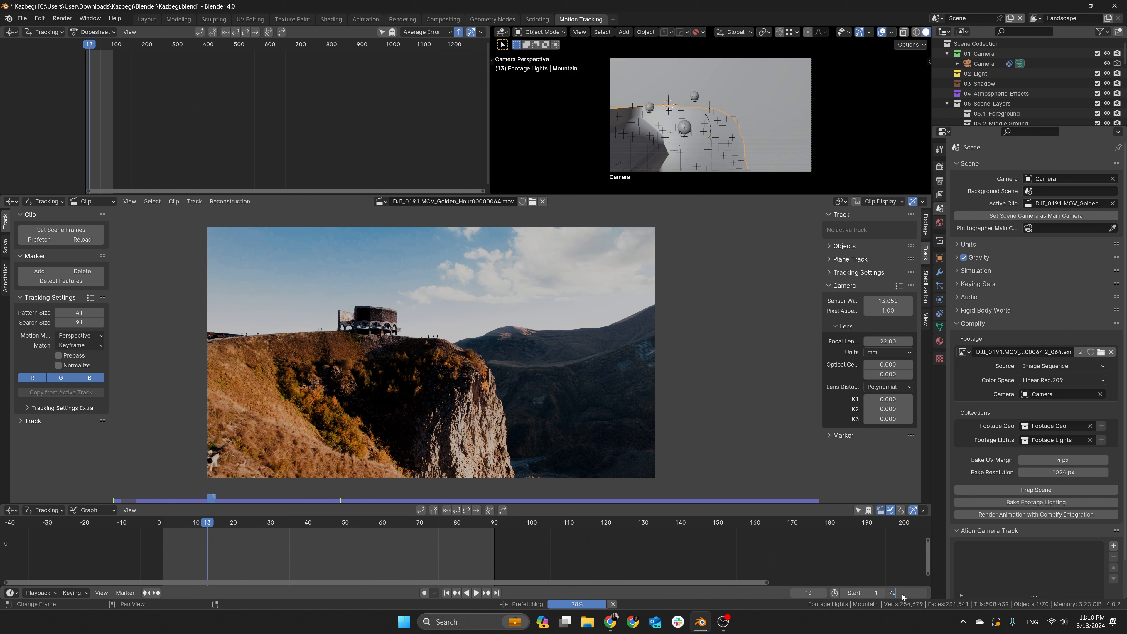
key(Return)
key(BackSpace)
text(4)
key(Return)
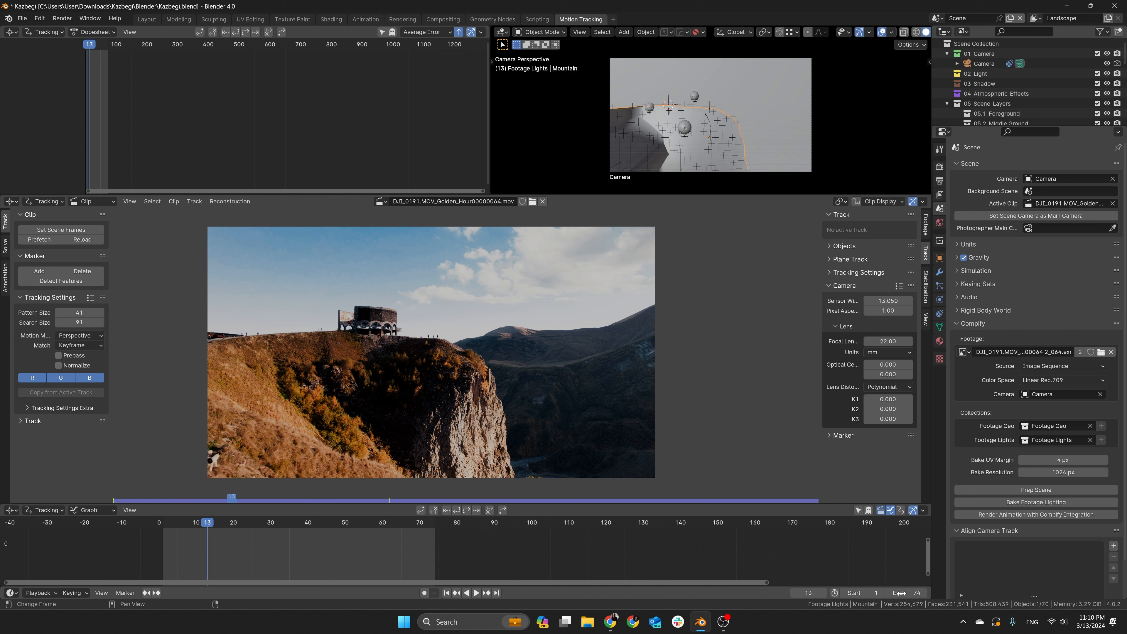
text(24*4)
key(Return)
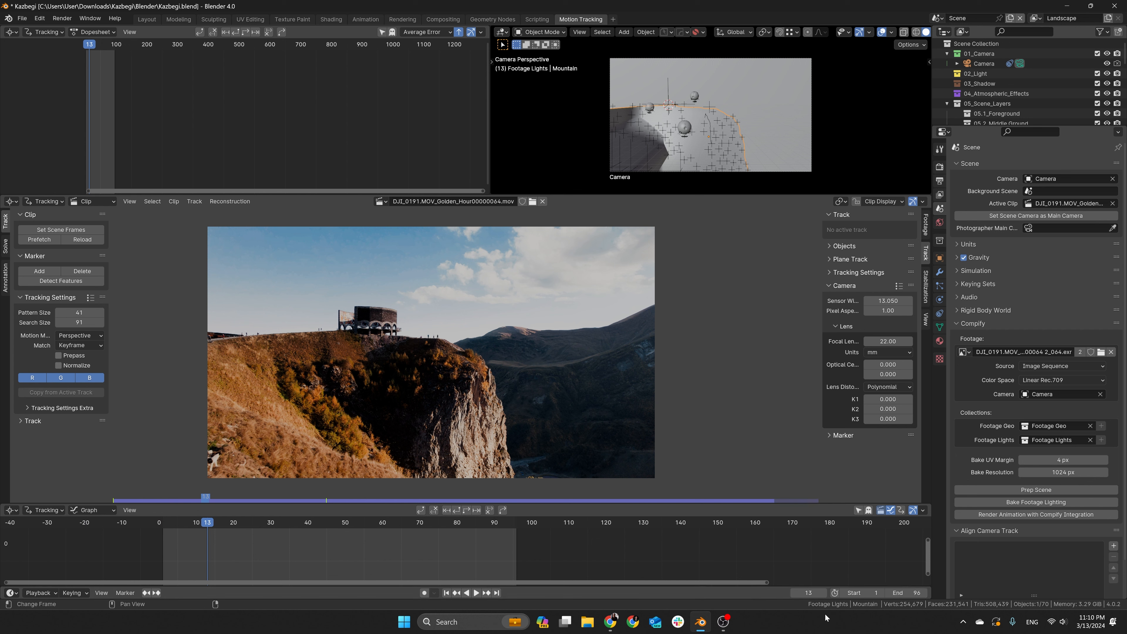
Set the scene's end frame to 72
click(907, 592)
text(72)
key(Return)
middle_drag(467, 341, 470, 342)
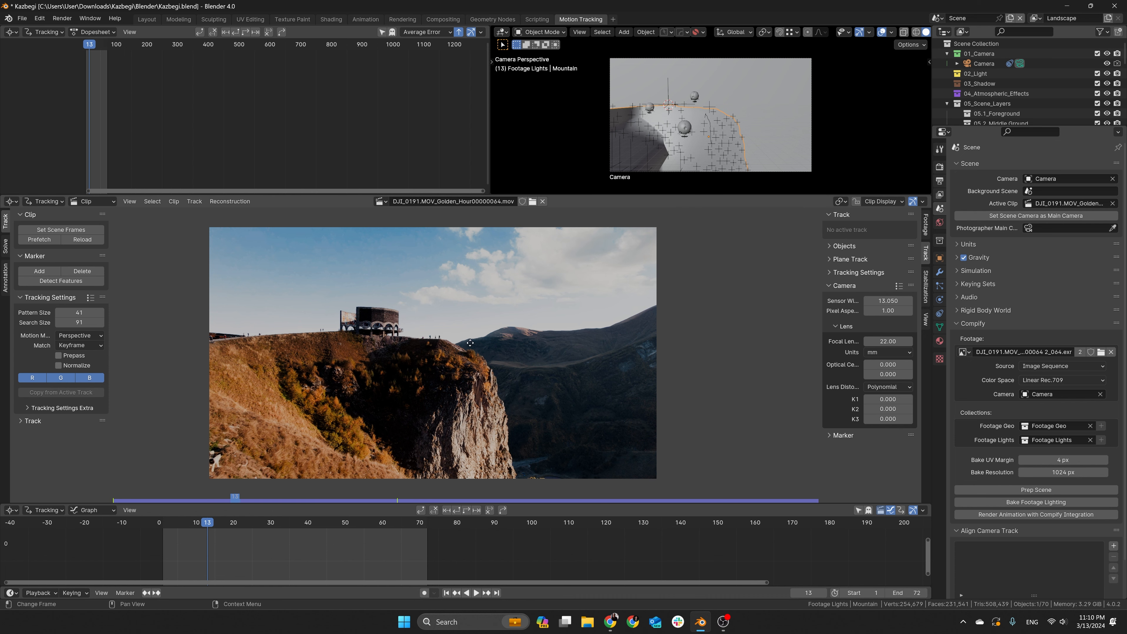
Detect features on the clip at frame 13 and track the markers forward to the end of the clip
click(53, 281)
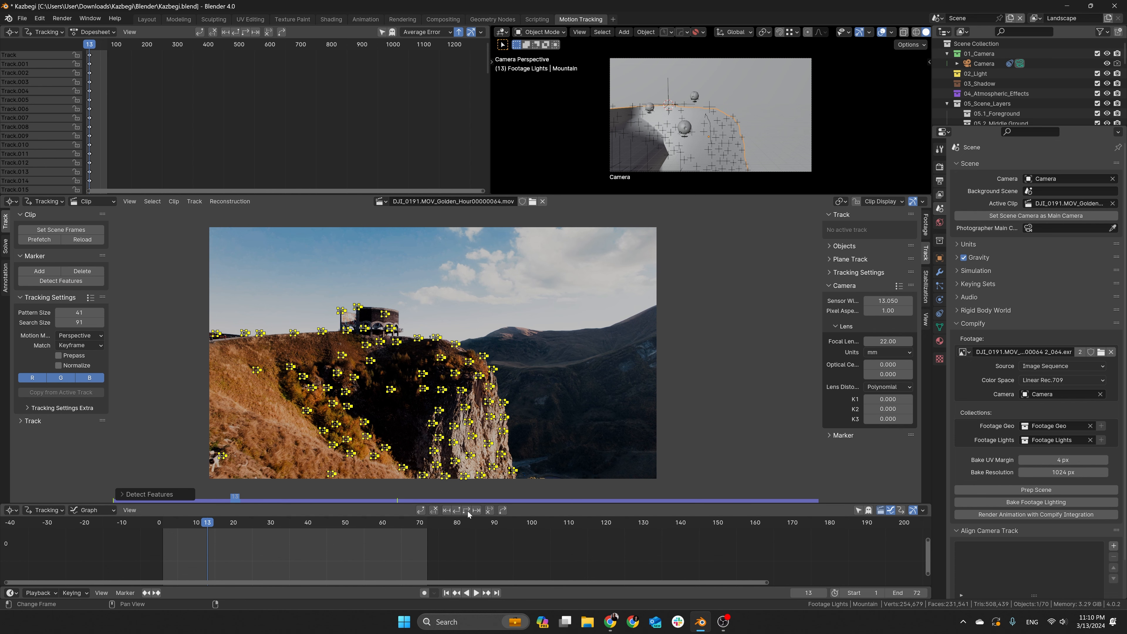
key(ctrl+t)
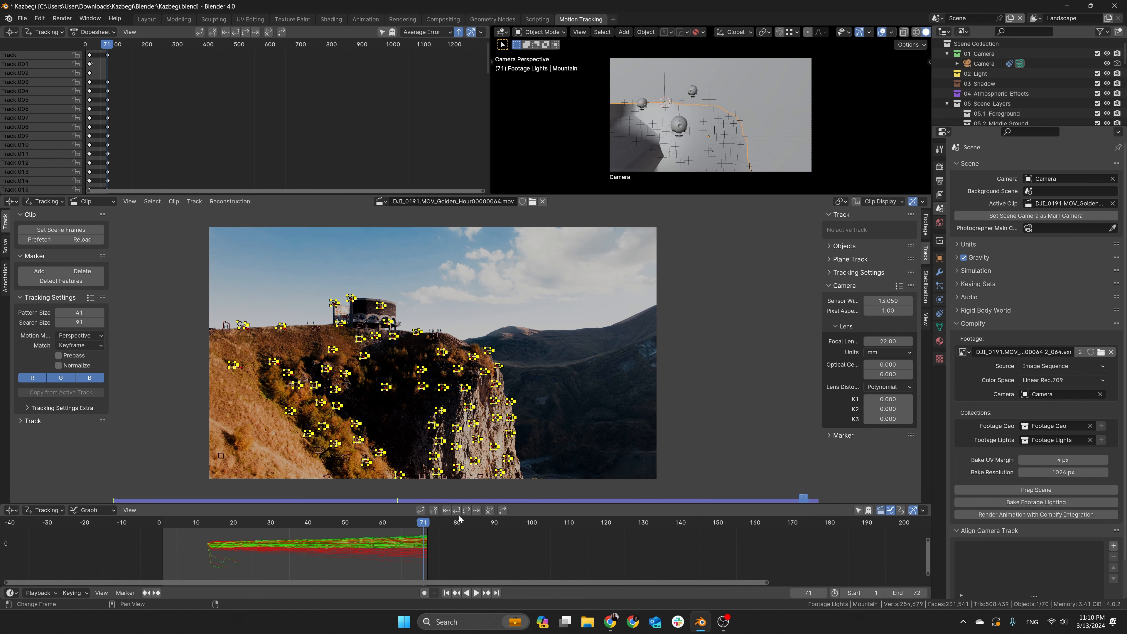
Detect additional features at frame 65 and track them backward to the clip's start and forward to frame 72
click(416, 523)
click(401, 523)
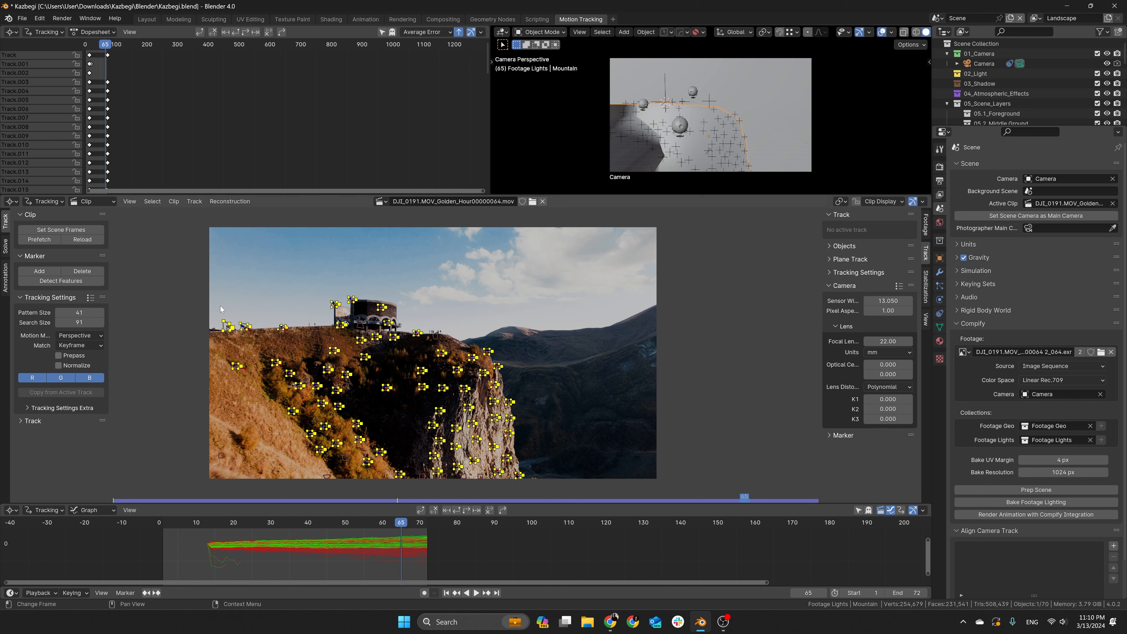
click(63, 284)
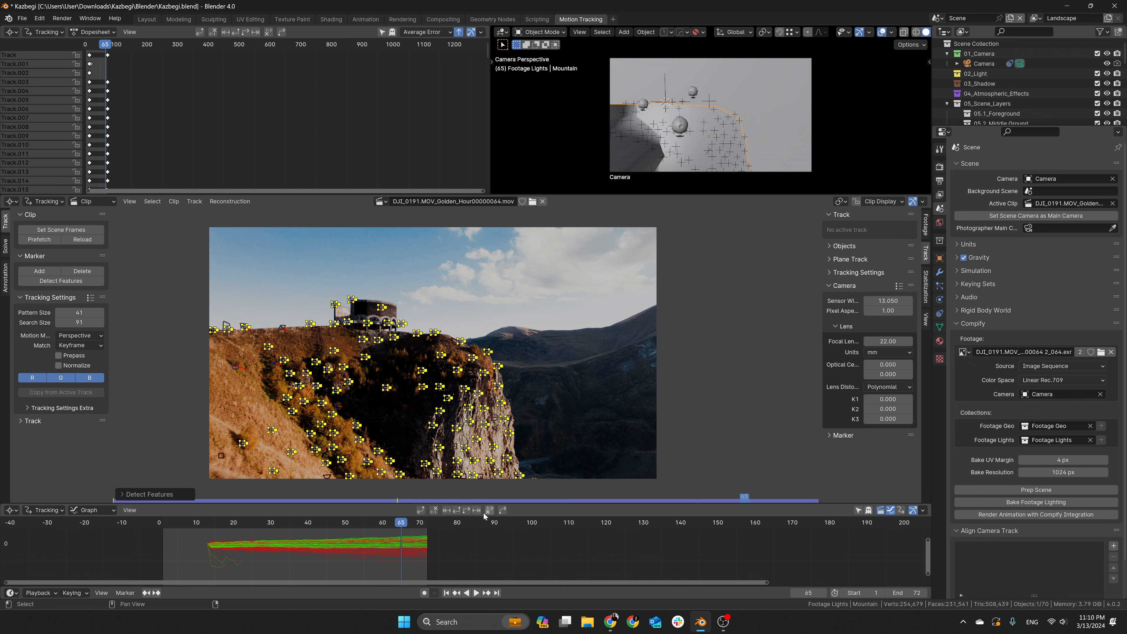
click(453, 510)
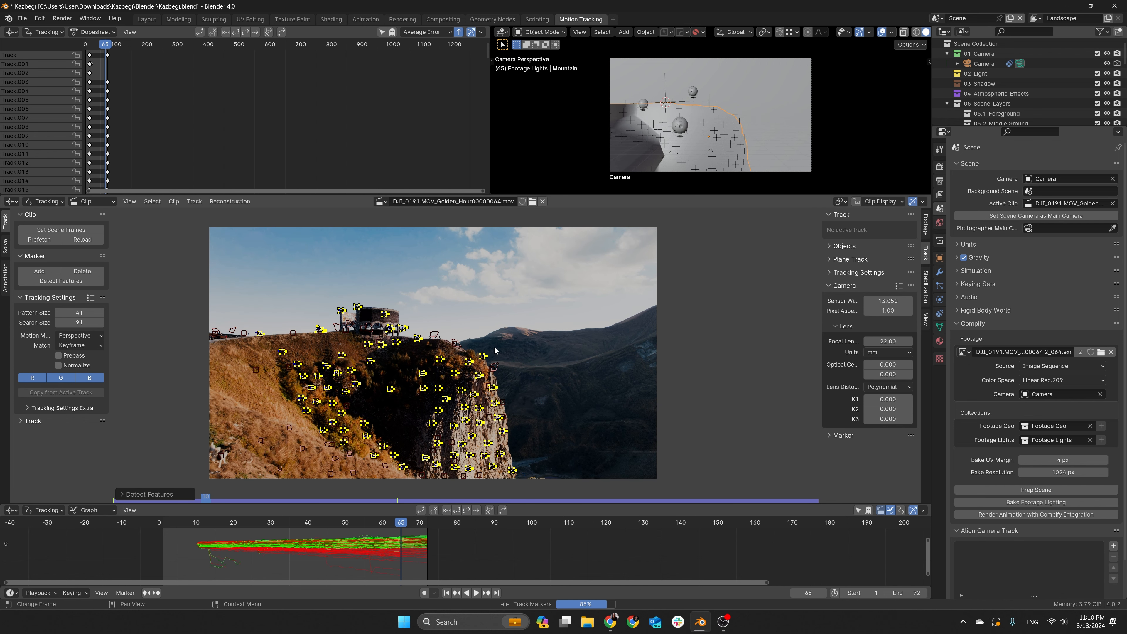
drag(218, 529, 245, 529)
drag(318, 534, 401, 530)
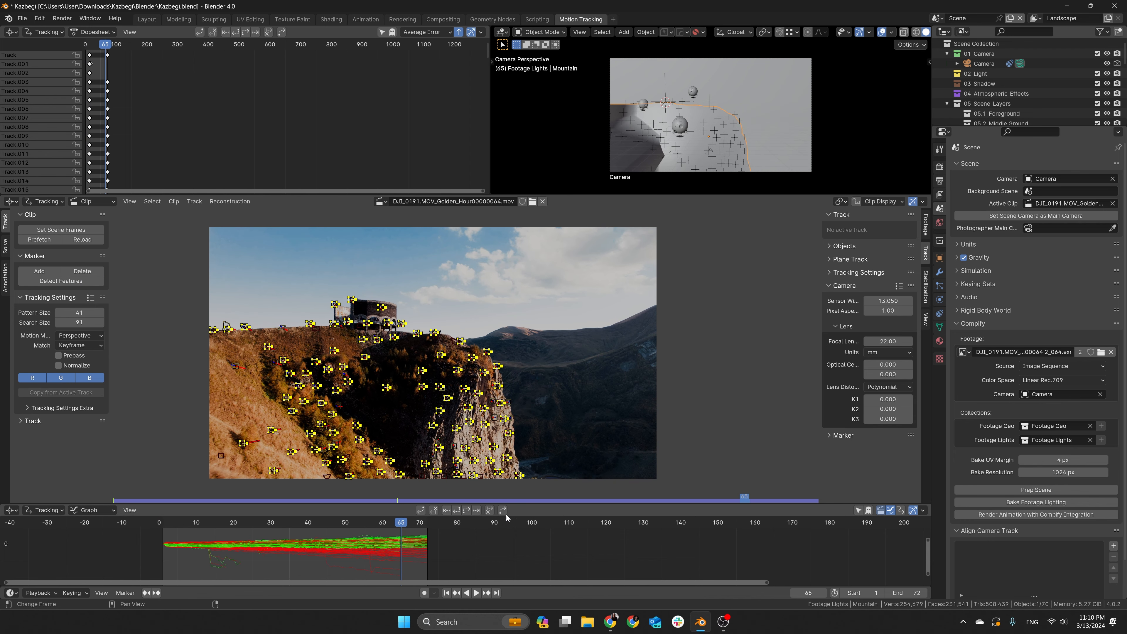
key(shift+Right)
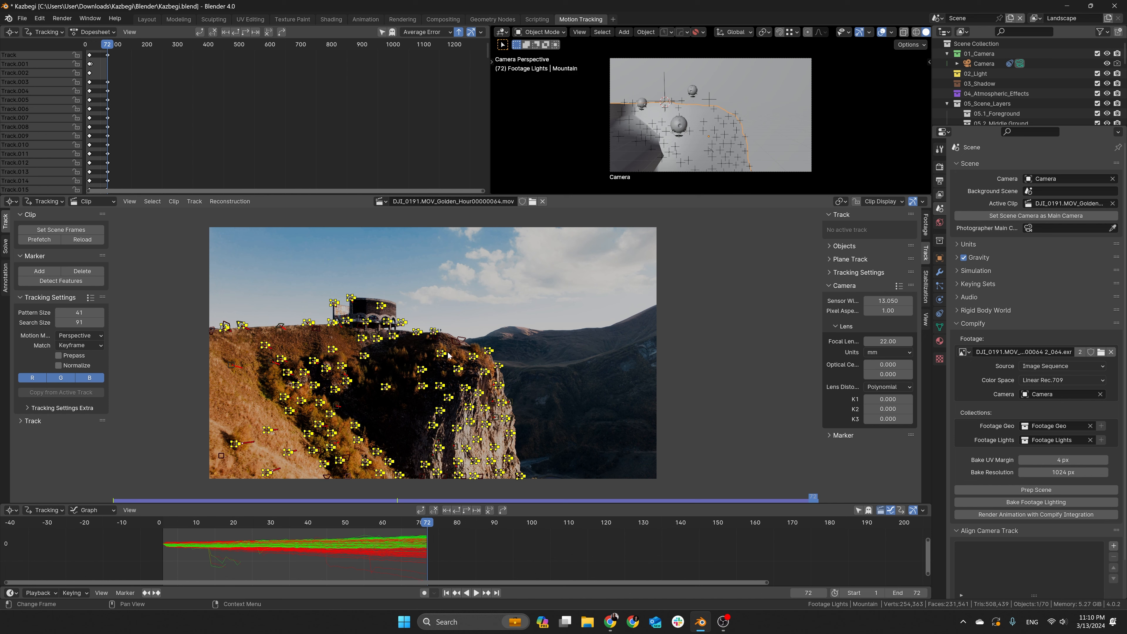
Set the solve's Keyframe A to 12 and Keyframe B to 63, and solve the camera motion
mouse_move(393, 521)
mouse_down()
mouse_move(385, 523)
mouse_move(395, 523)
mouse_up()
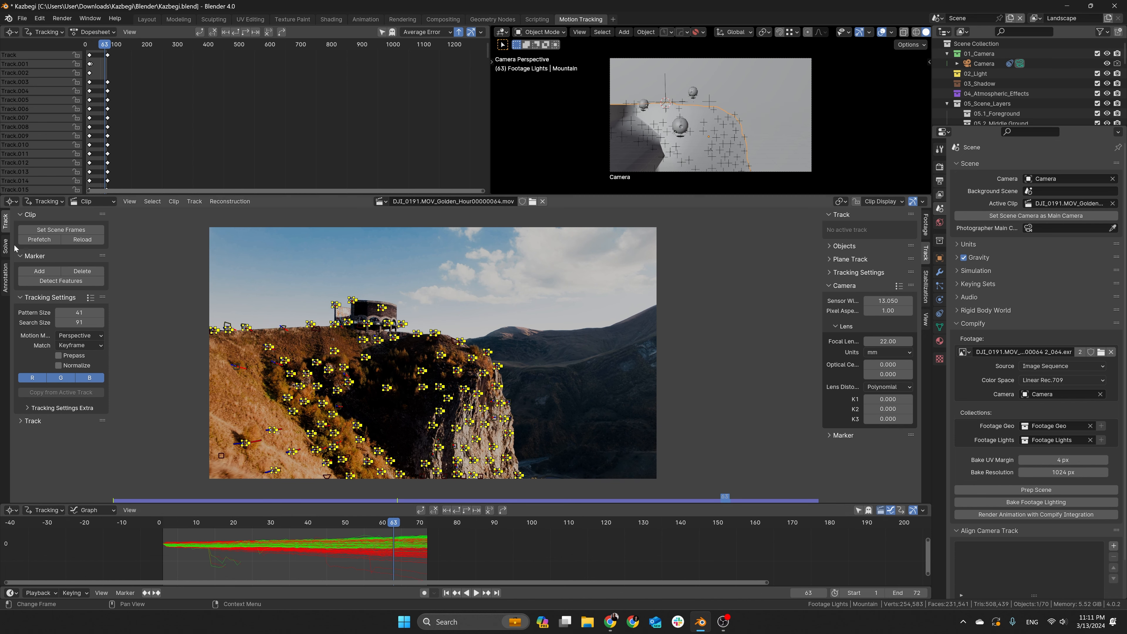
click(5, 245)
double_click(64, 277)
text(63)
double_click(88, 267)
text(12)
key(Return)
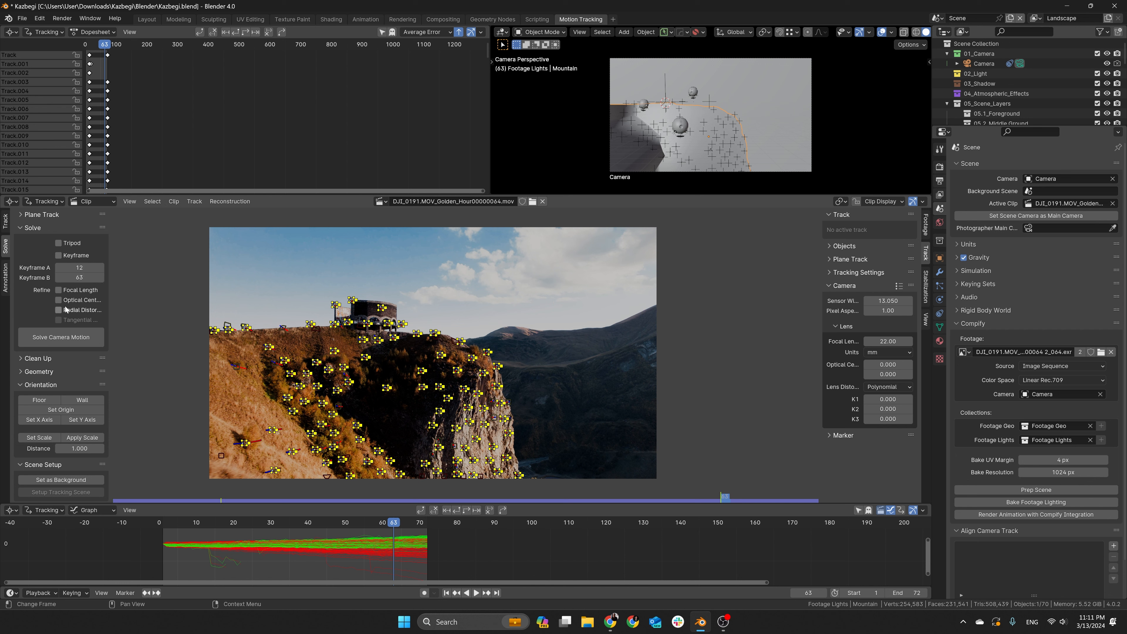
click(43, 339)
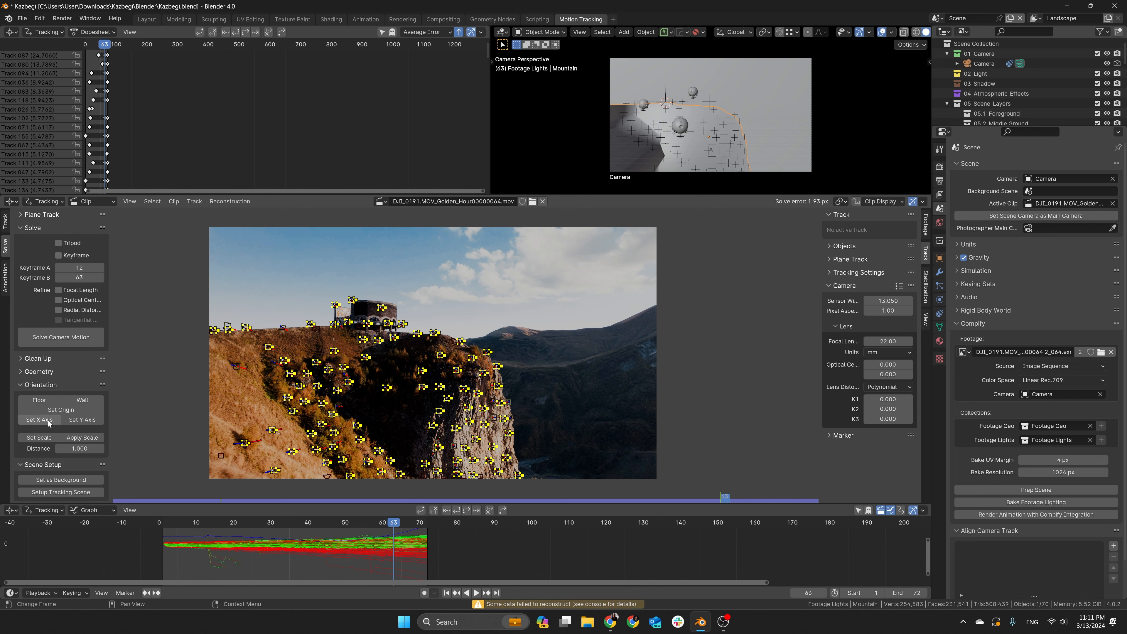
Run Clean Tracks with a reprojection error of 4 to select the inaccurate tracks
click(38, 359)
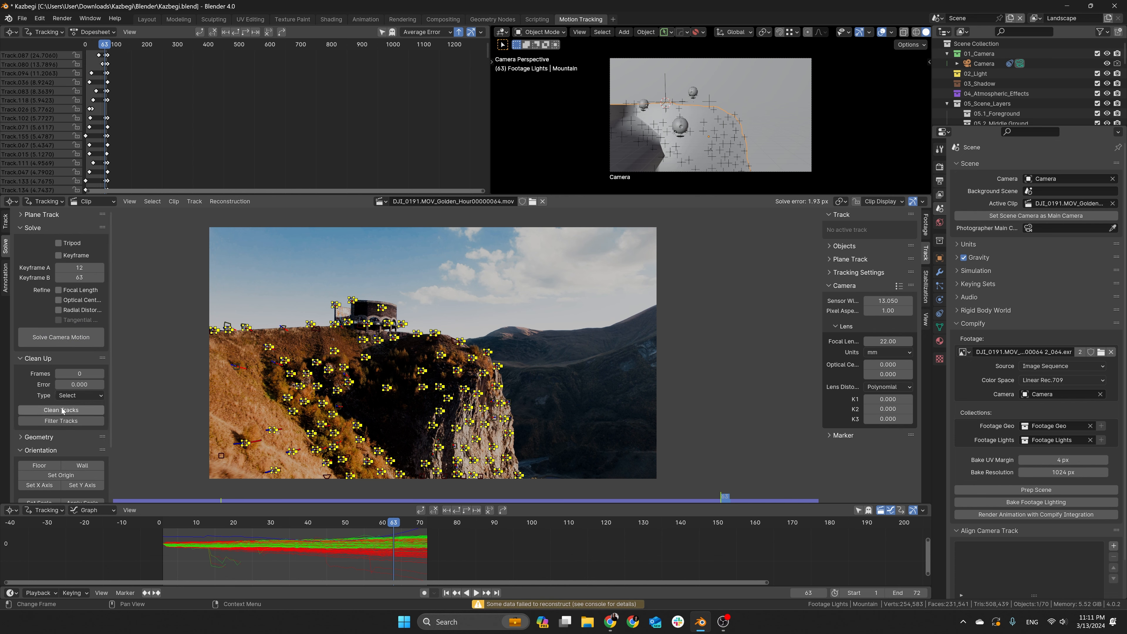
click(75, 412)
click(212, 480)
text(4)
key(Return)
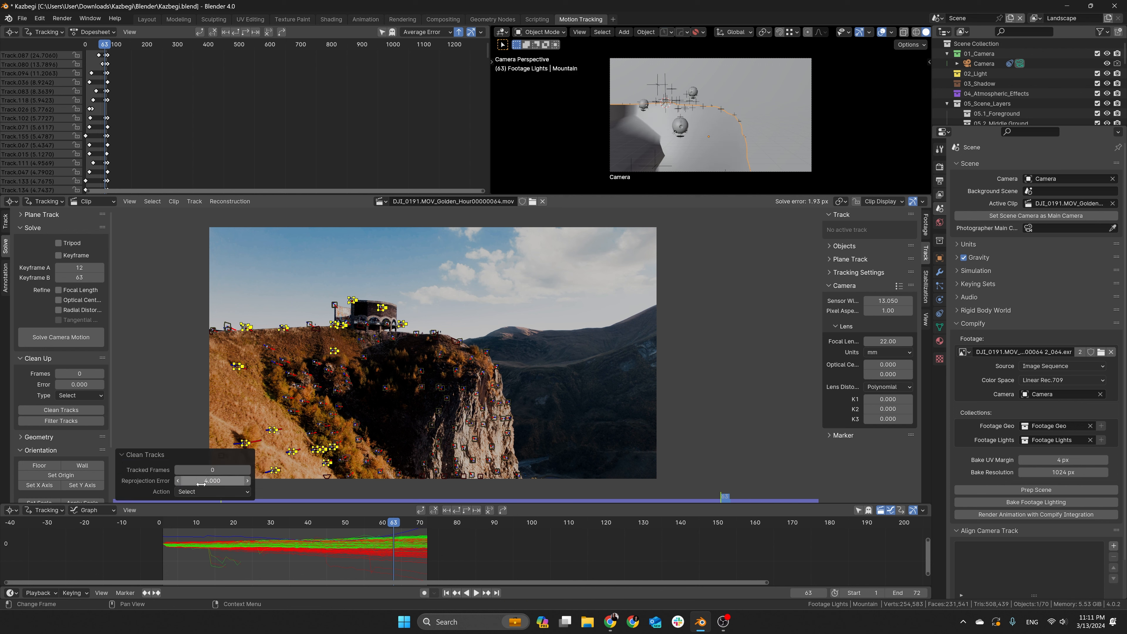
Change Clean Tracks to delete tracks with a reprojection error of 3, and solve the camera motion again
click(212, 491)
click(211, 514)
click(213, 480)
text(3)
key(Return)
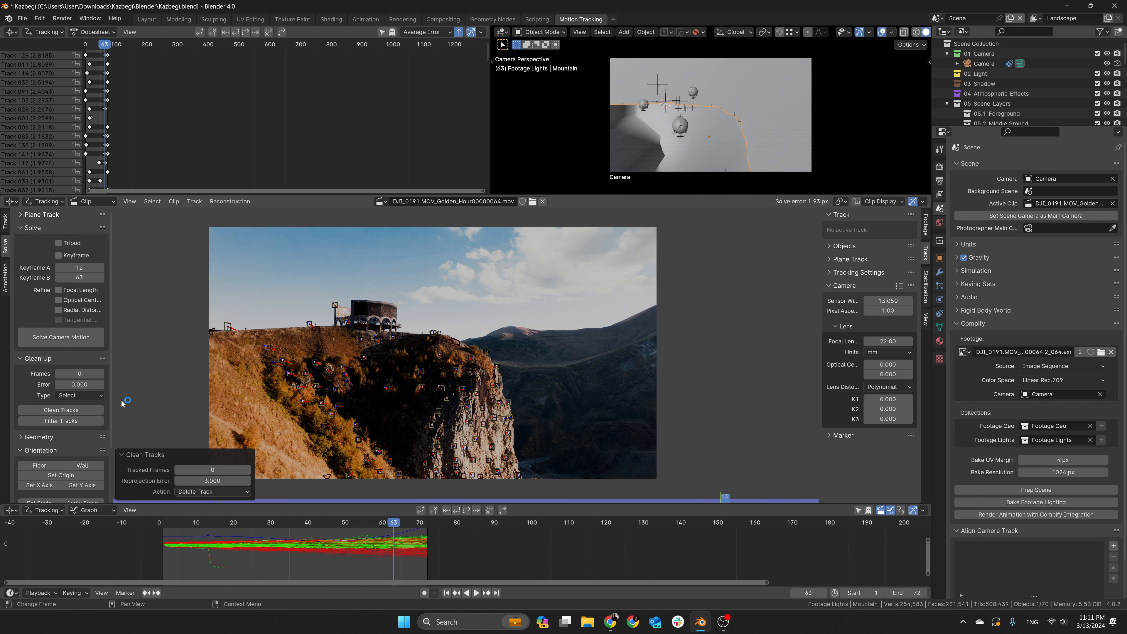
click(60, 336)
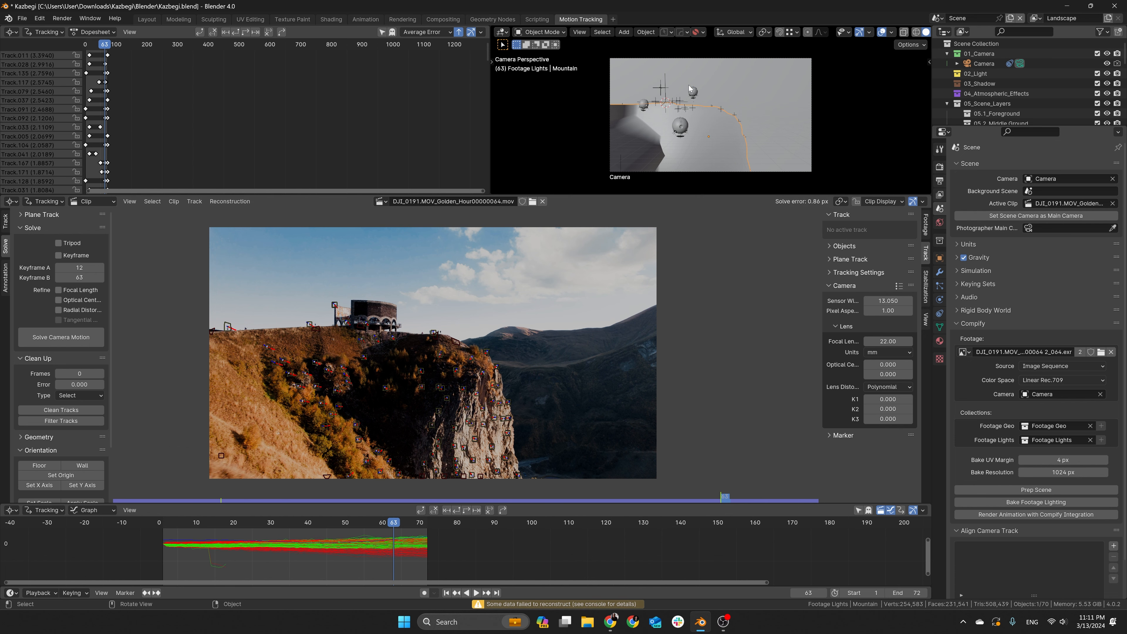
Move to frame 51 and look through the scene camera in the Layout workspace
drag(379, 527, 349, 531)
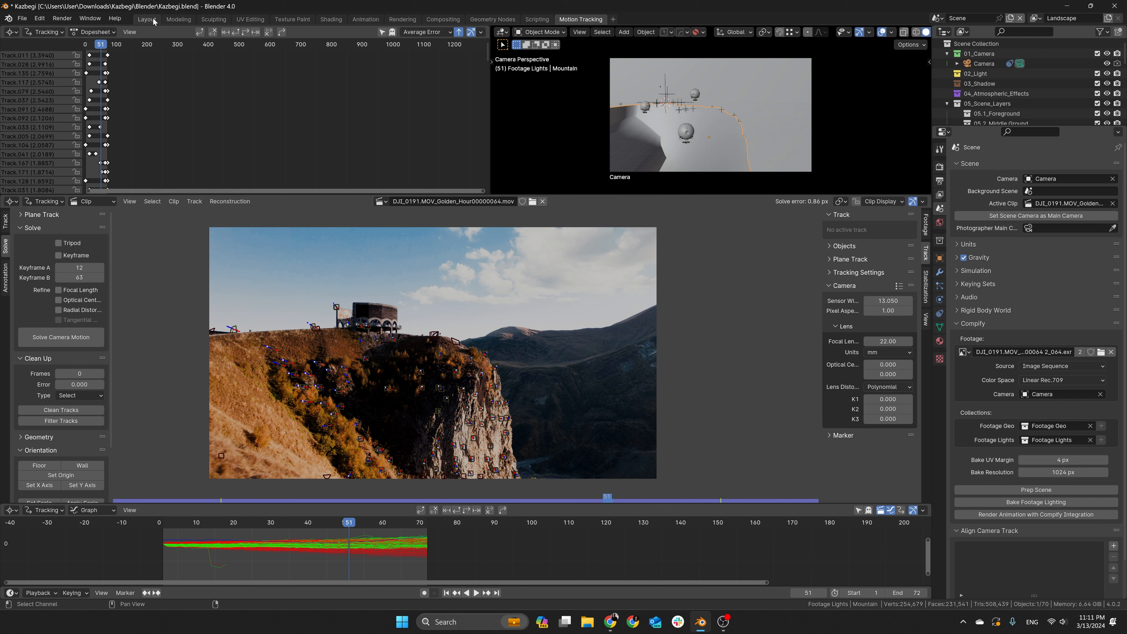
scroll(50, 377, down, 3)
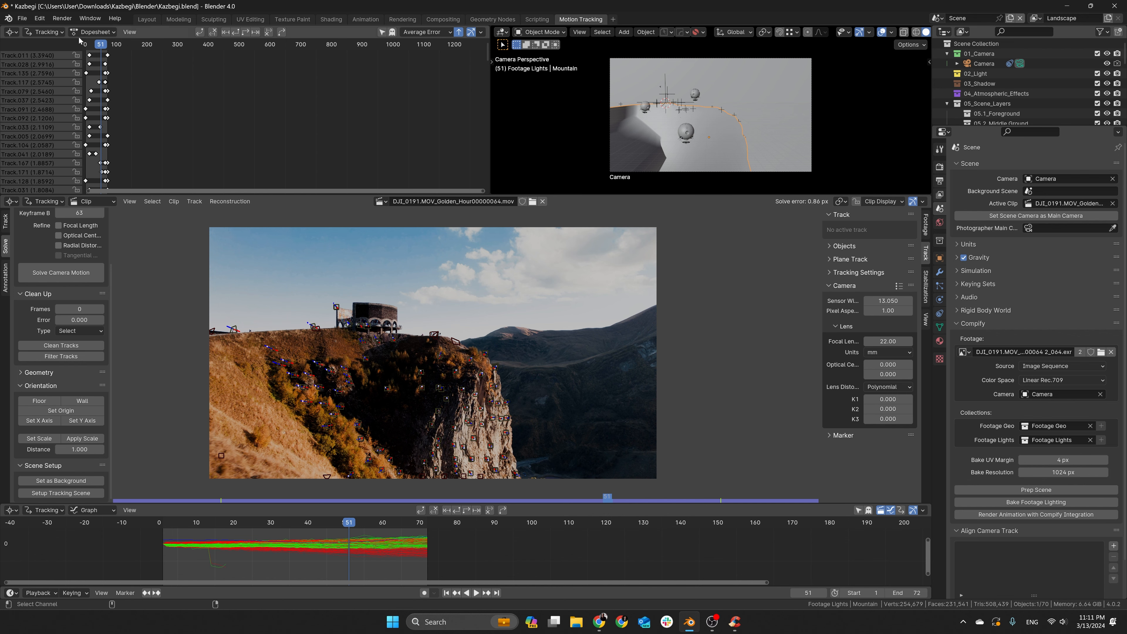
click(146, 19)
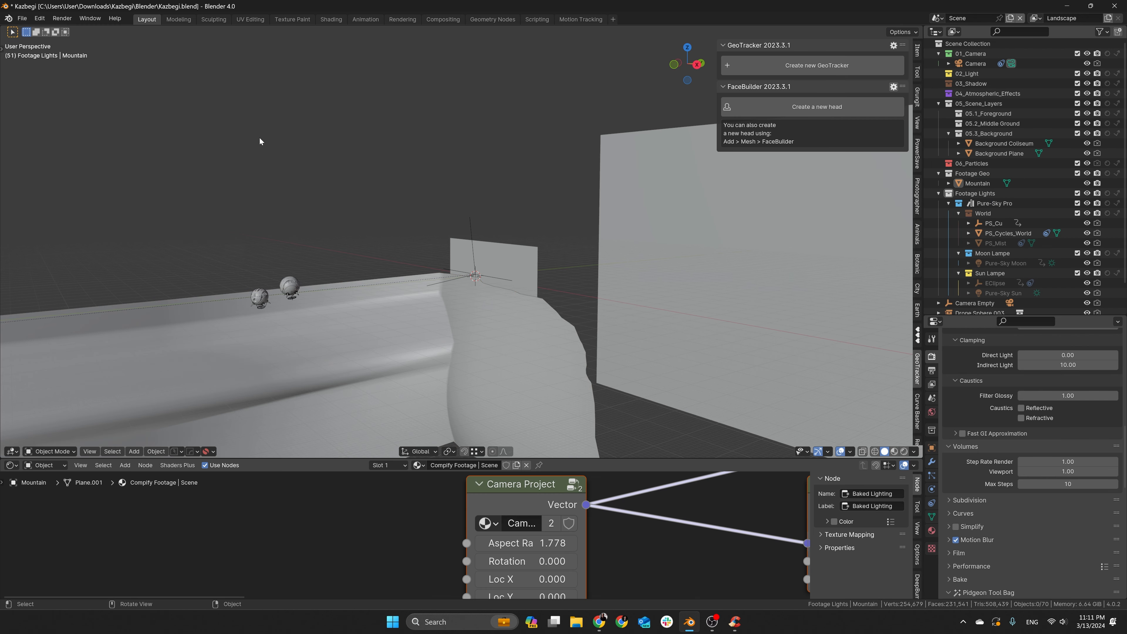
key(KP_0)
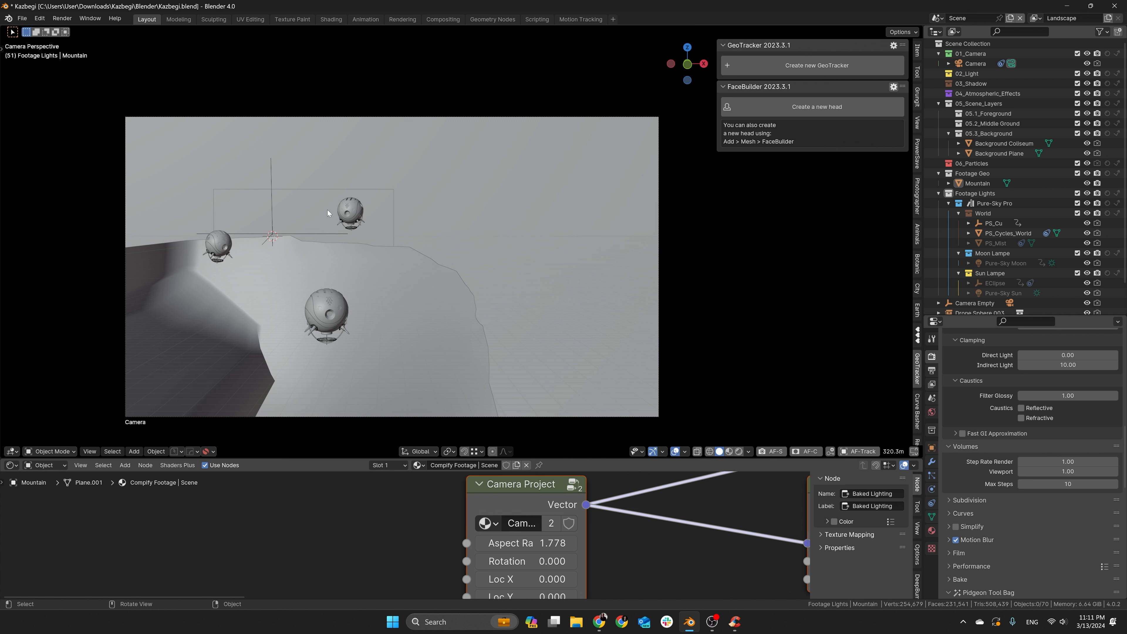
Set the opacity of the Camera's background movie clip to 1.000
click(557, 300)
scroll(558, 300, down, 4)
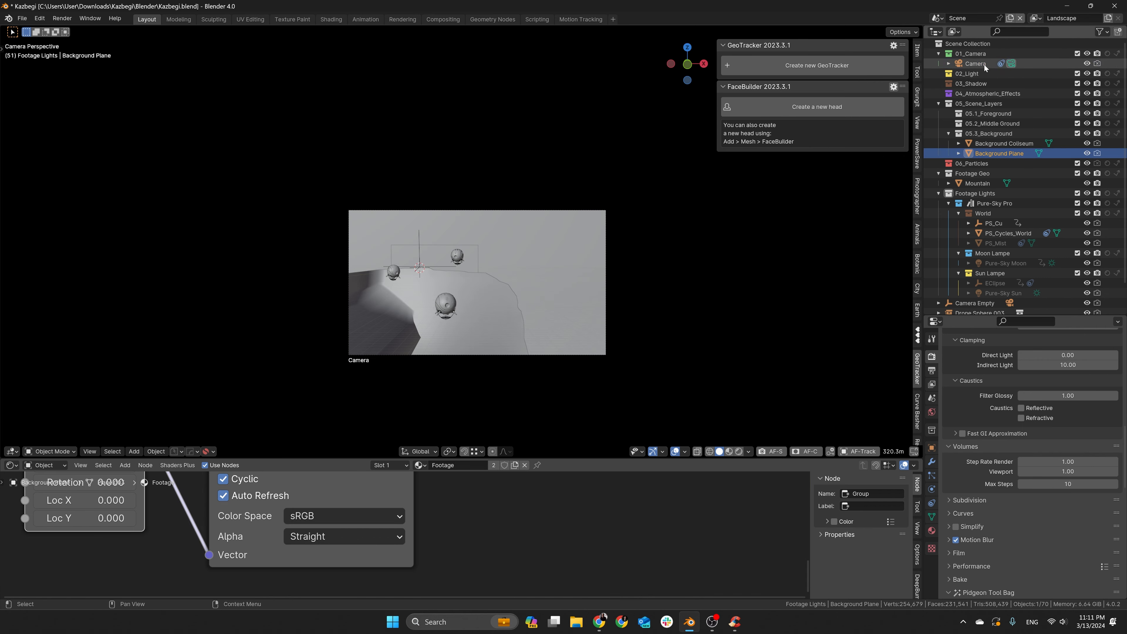
click(975, 64)
click(931, 488)
scroll(998, 442, down, 2)
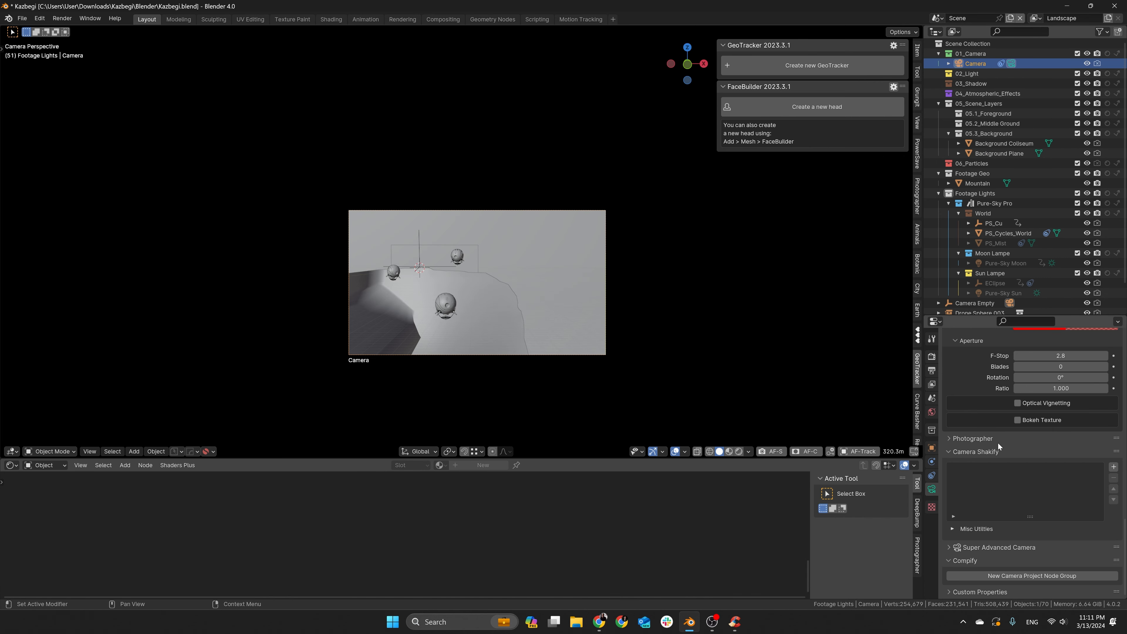
scroll(1067, 378, up, 10)
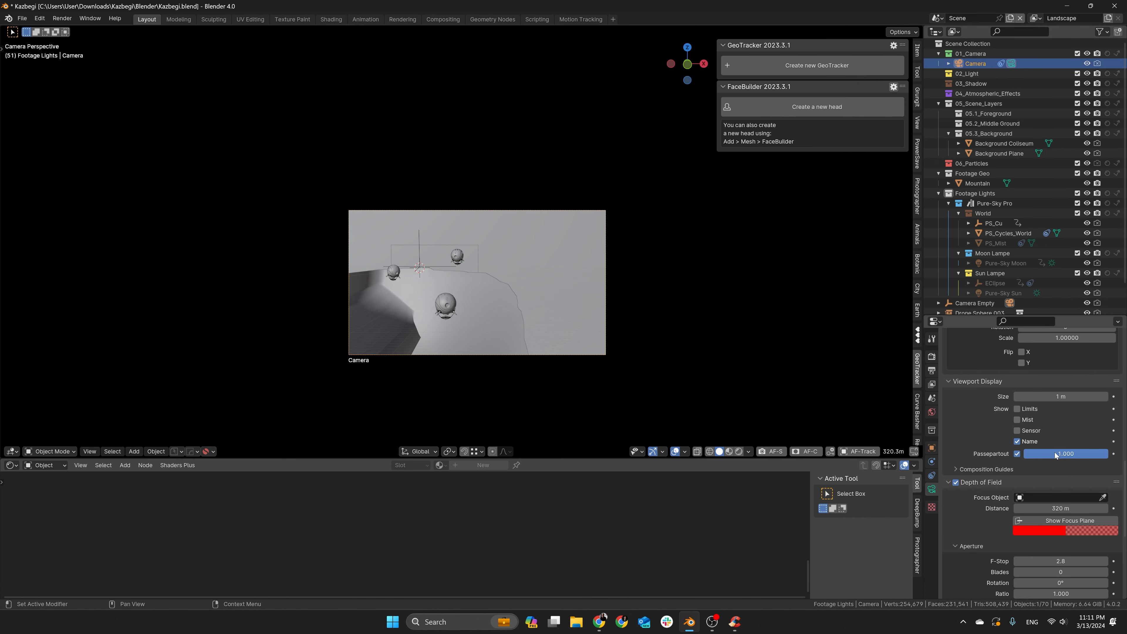
scroll(1053, 453, up, 6)
drag(1047, 369, 1100, 370)
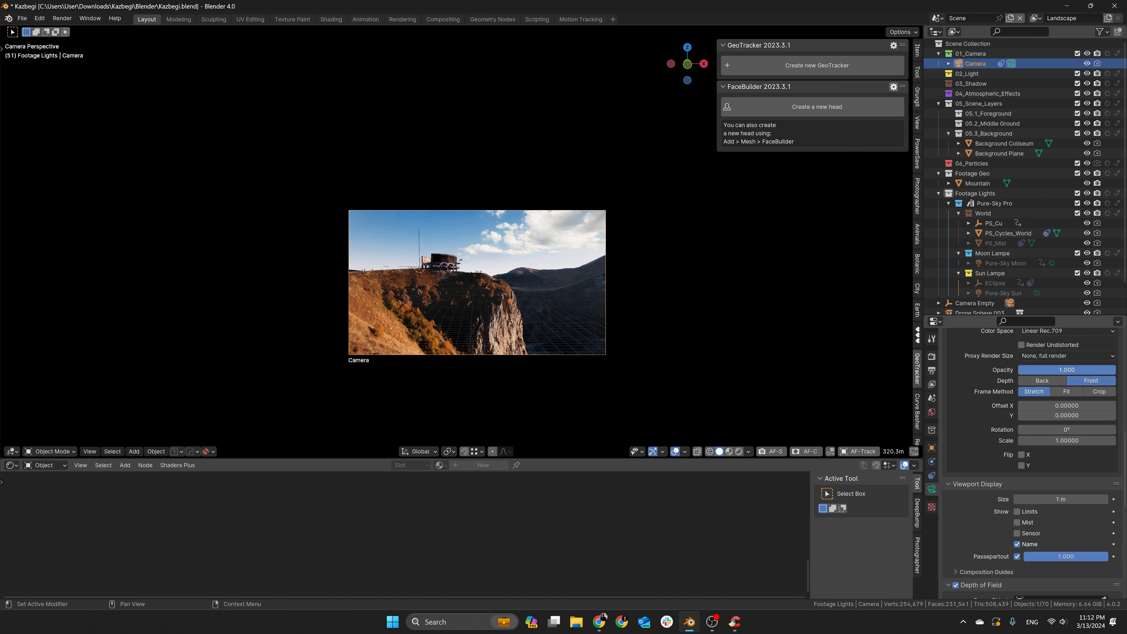
scroll(527, 297, up, 3)
shift+middle_drag(528, 297, 445, 290)
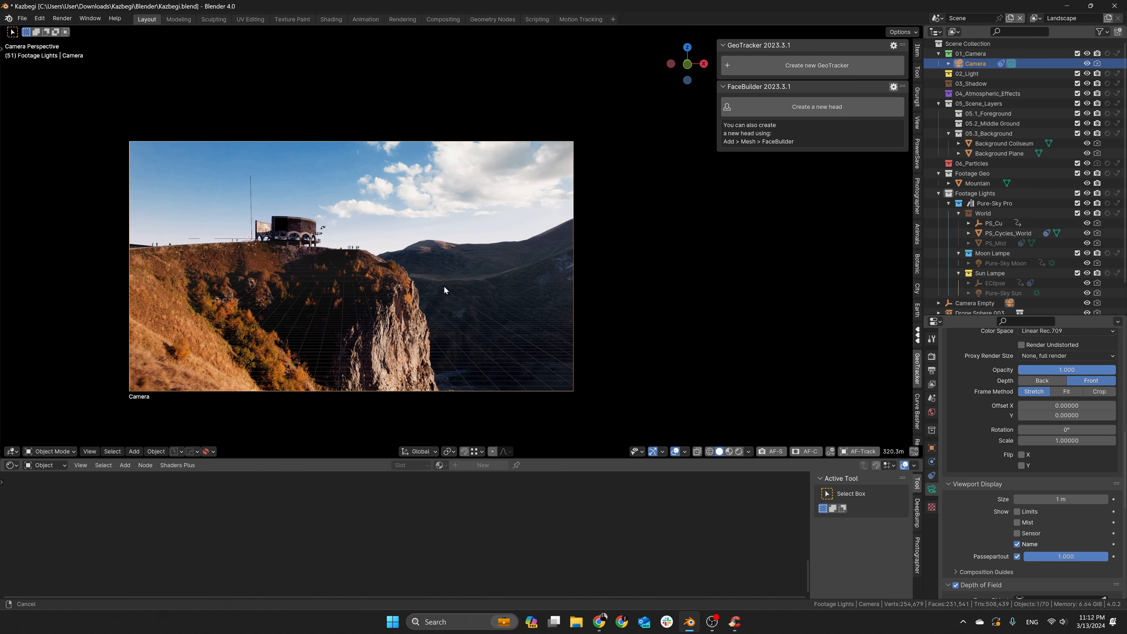
Replace the Shader Editor with a Timeline and preview the shot through the camera around frame 60
click(11, 465)
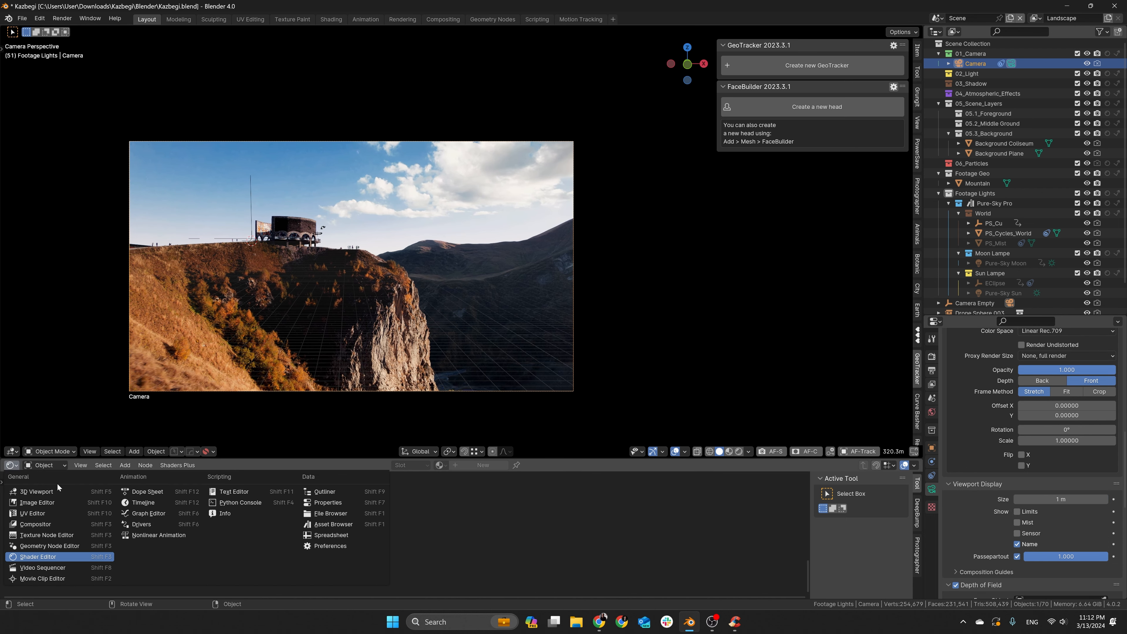
click(126, 502)
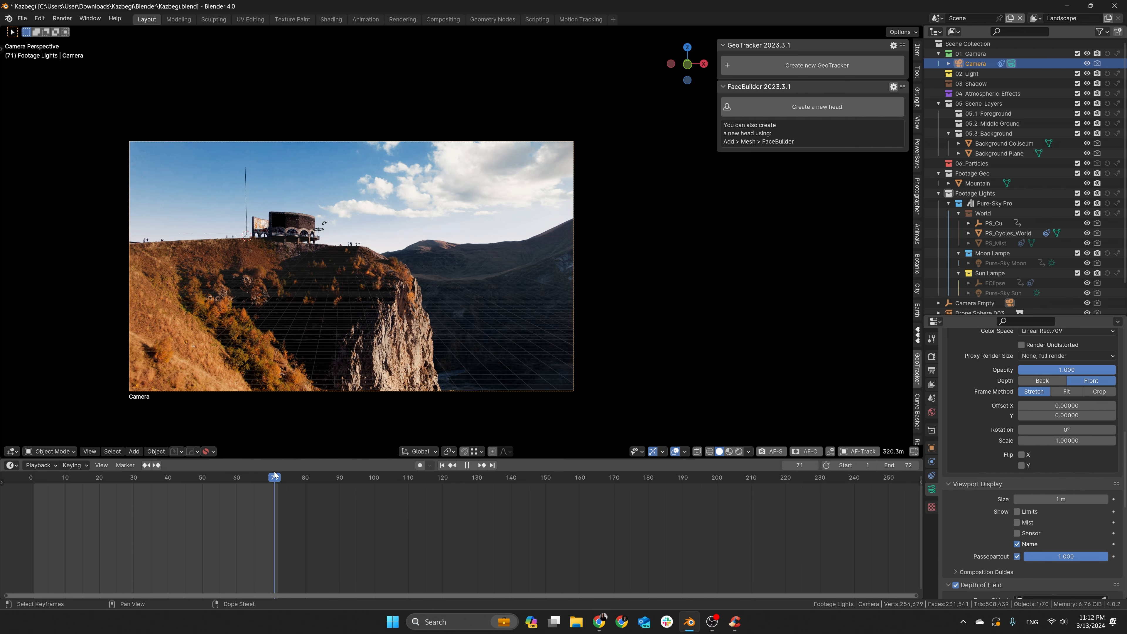
drag(125, 483, 237, 488)
key(space)
click(298, 313)
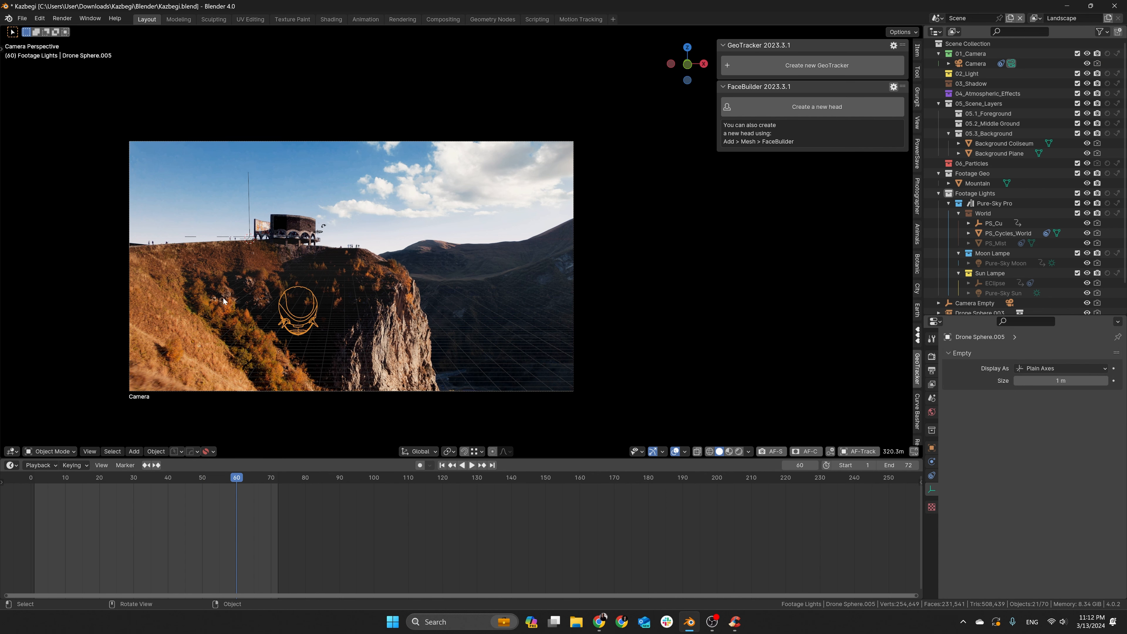
click(316, 305)
click(458, 265)
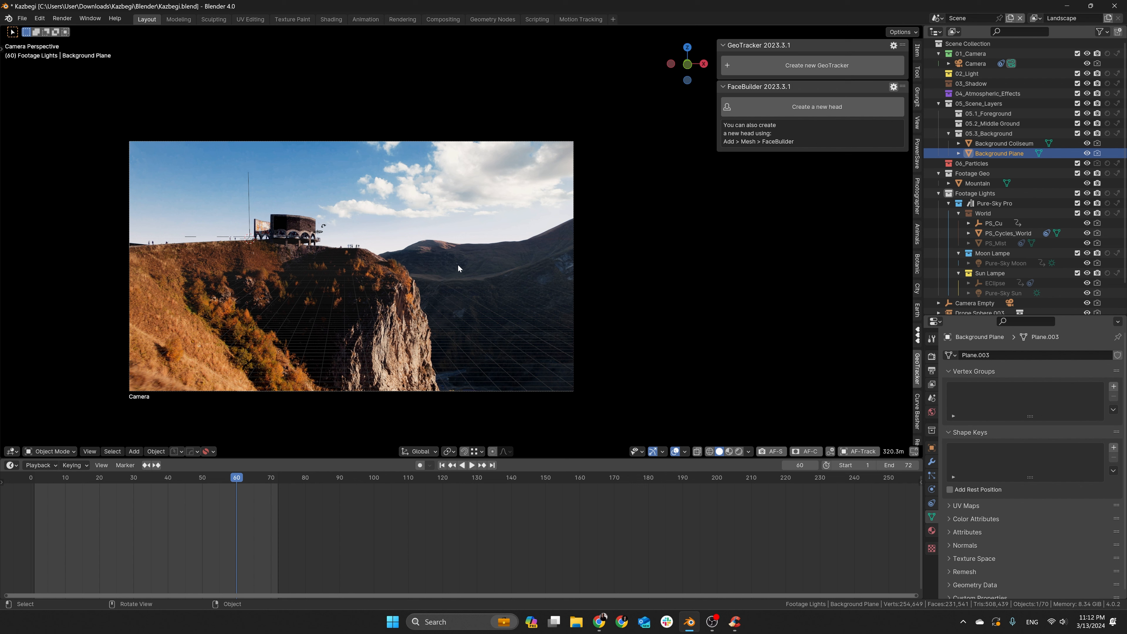
Use Material Preview shading and hide 06_Particles, Footage Geo, Footage Lights, Camera Empty and the three drone spheres in the viewport
click(729, 451)
click(938, 173)
click(938, 182)
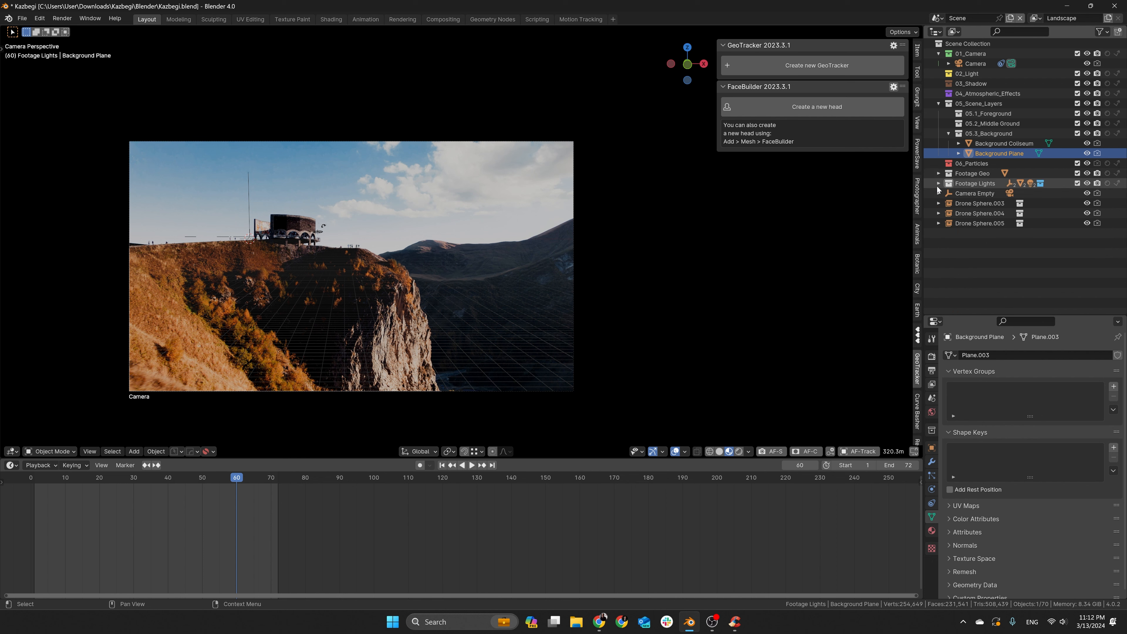
drag(1086, 193, 1086, 163)
Lower the Camera's background clip opacity to about 0.484
click(975, 64)
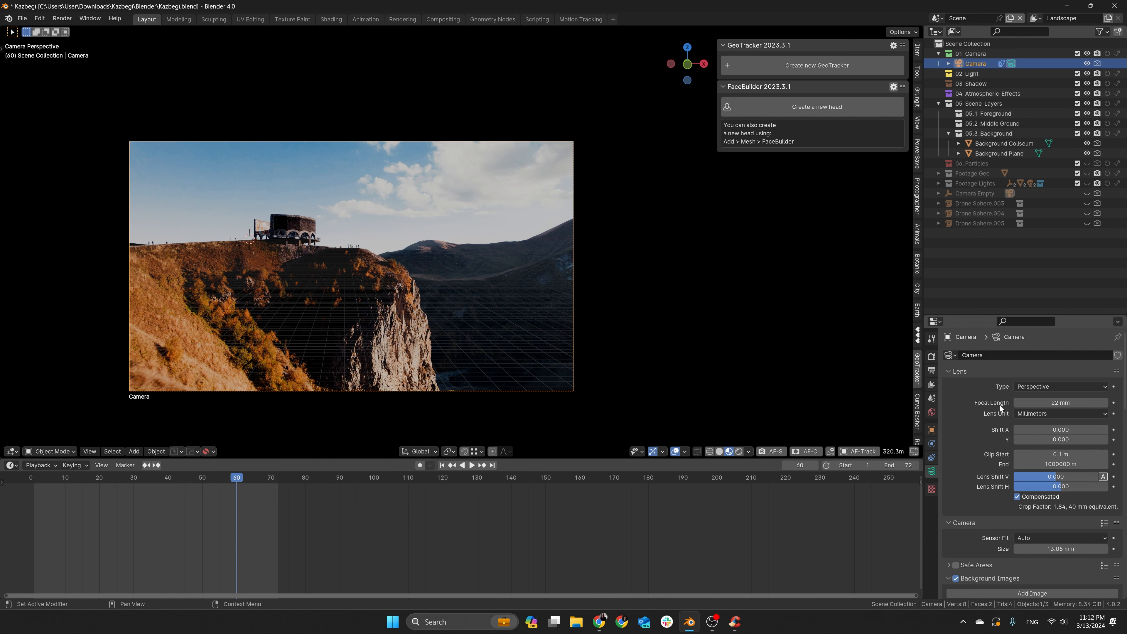
scroll(1050, 468, down, 3)
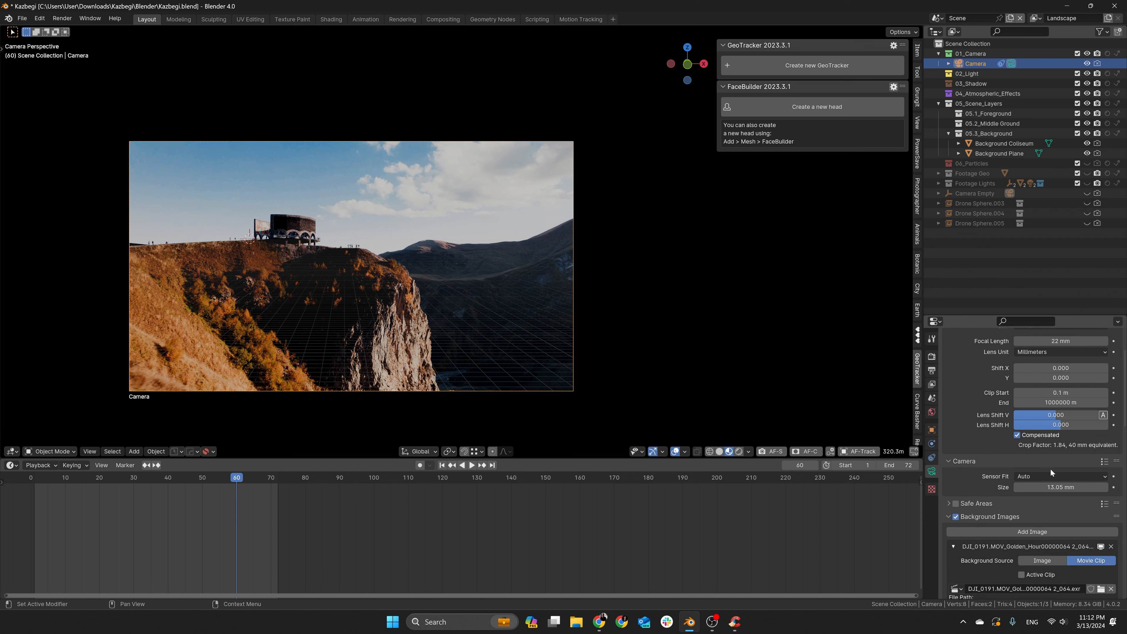
scroll(1050, 469, down, 6)
scroll(1051, 479, up, 6)
scroll(1059, 402, down, 5)
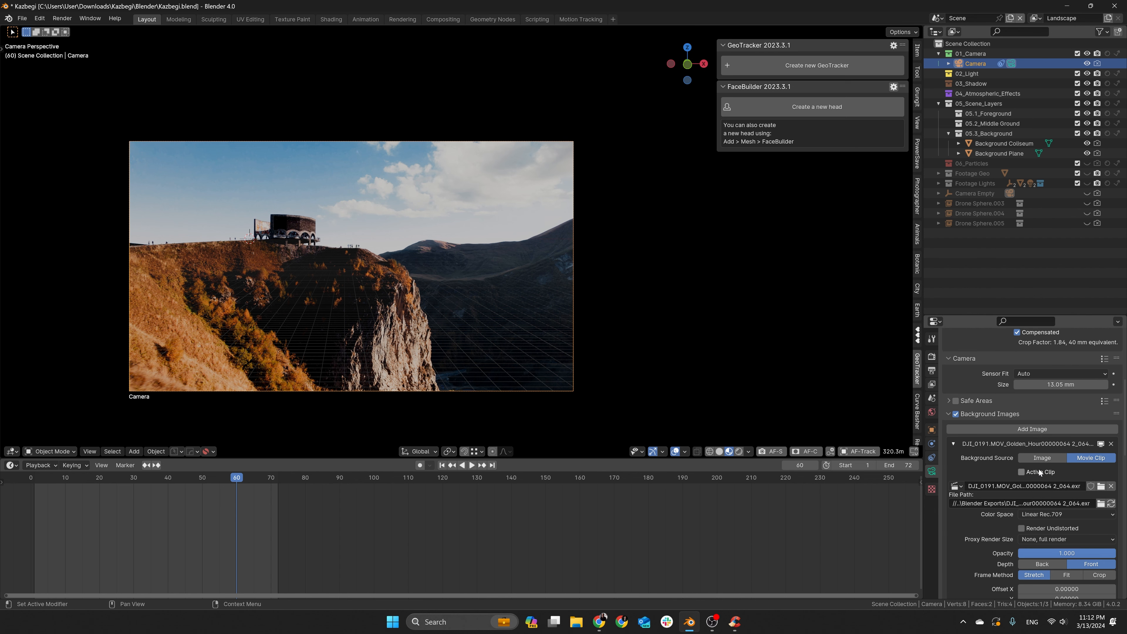
drag(1098, 553, 1069, 552)
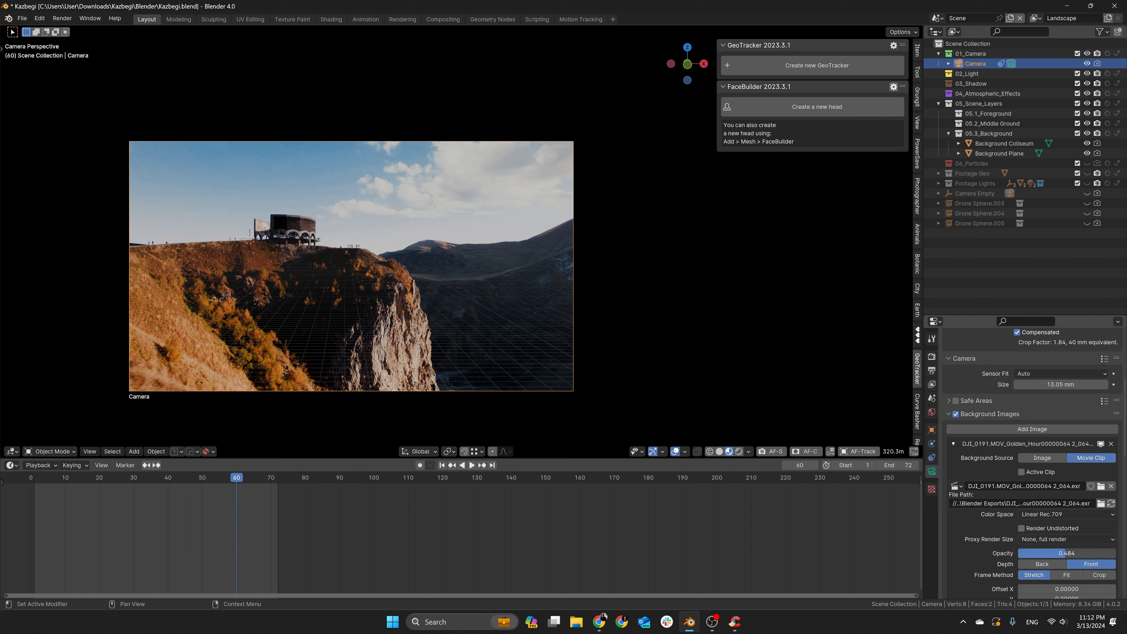
Add a cube mesh at the cliff-top building for checking the camera track
click(342, 230)
key(shift+a)
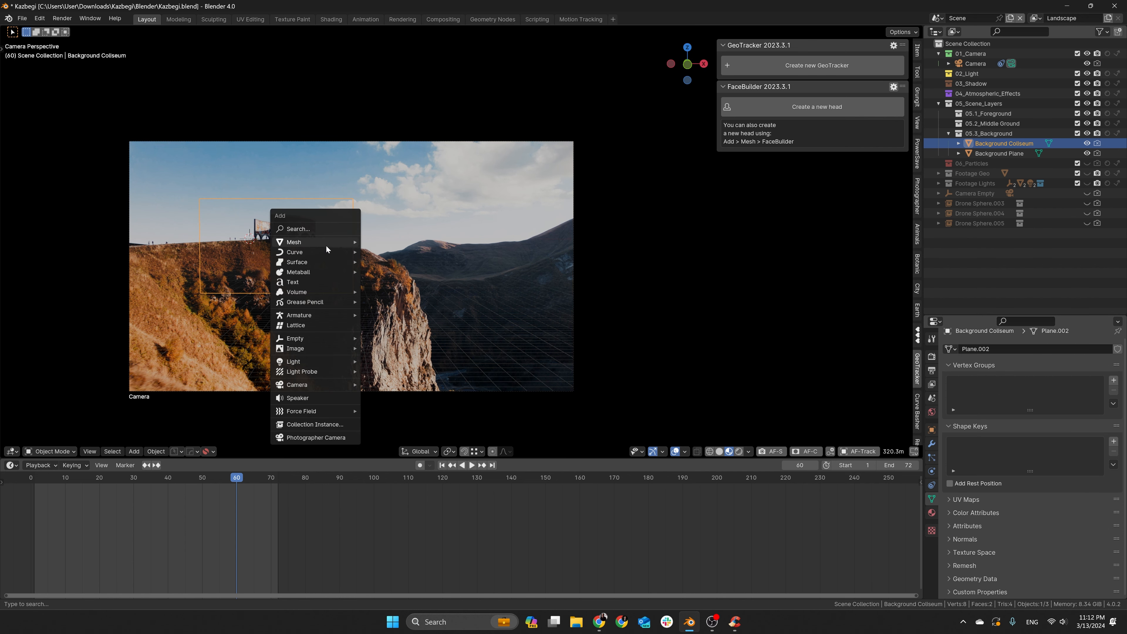
mouse_move(326, 243)
click(377, 261)
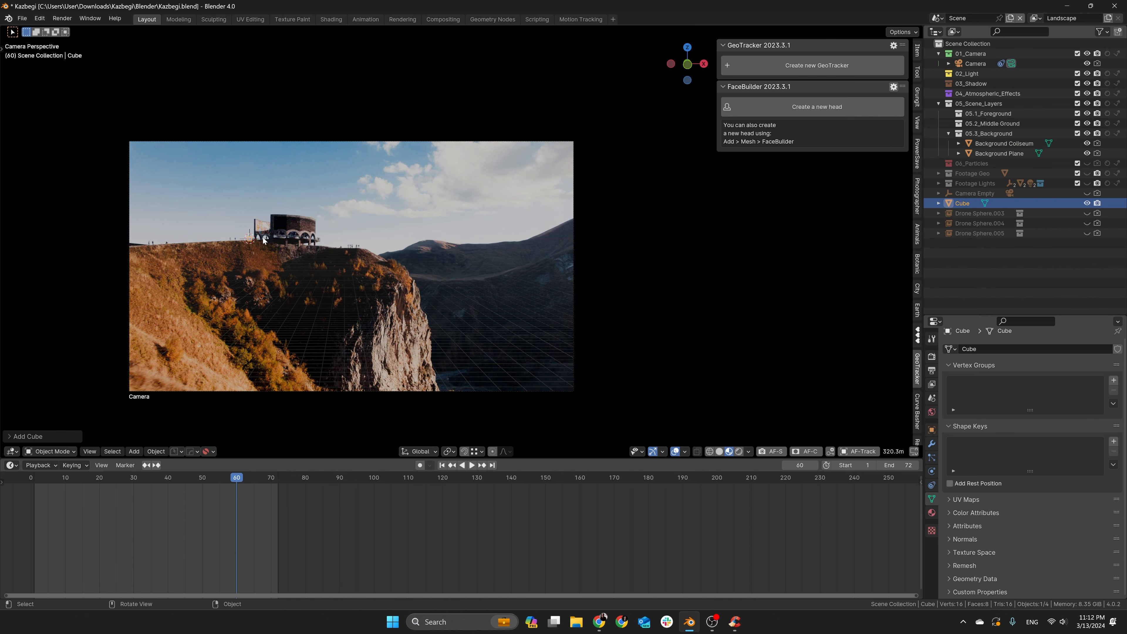
scroll(251, 233, up, 10)
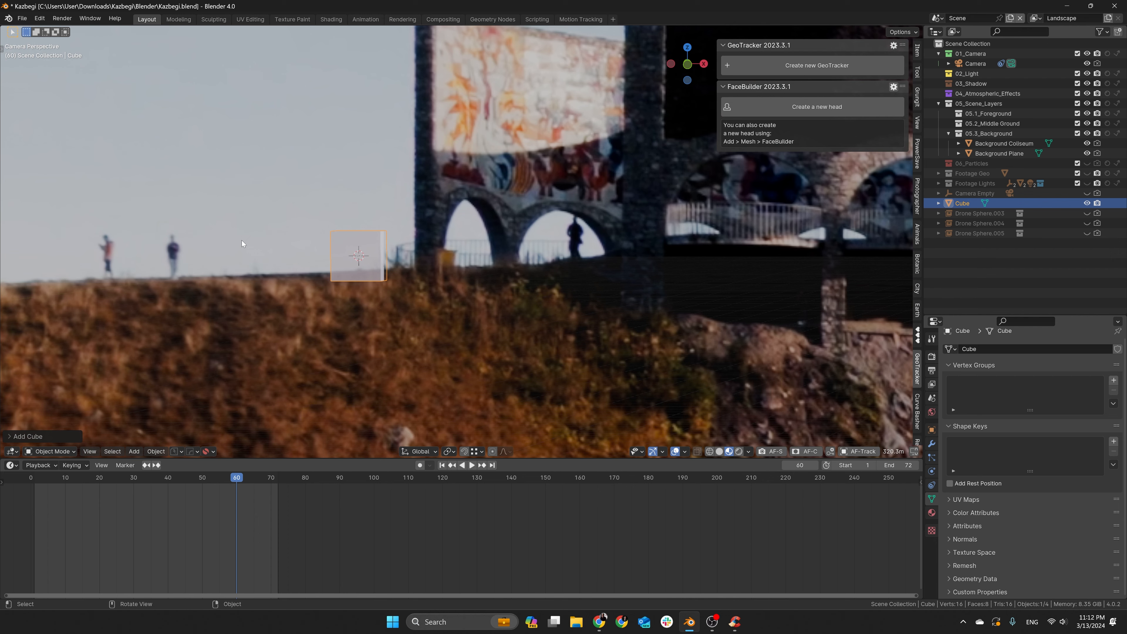
Try moving the test cube along the X axis toward the standing figures on the ridge, and undo the move
scroll(244, 240, down, 5)
key(g)
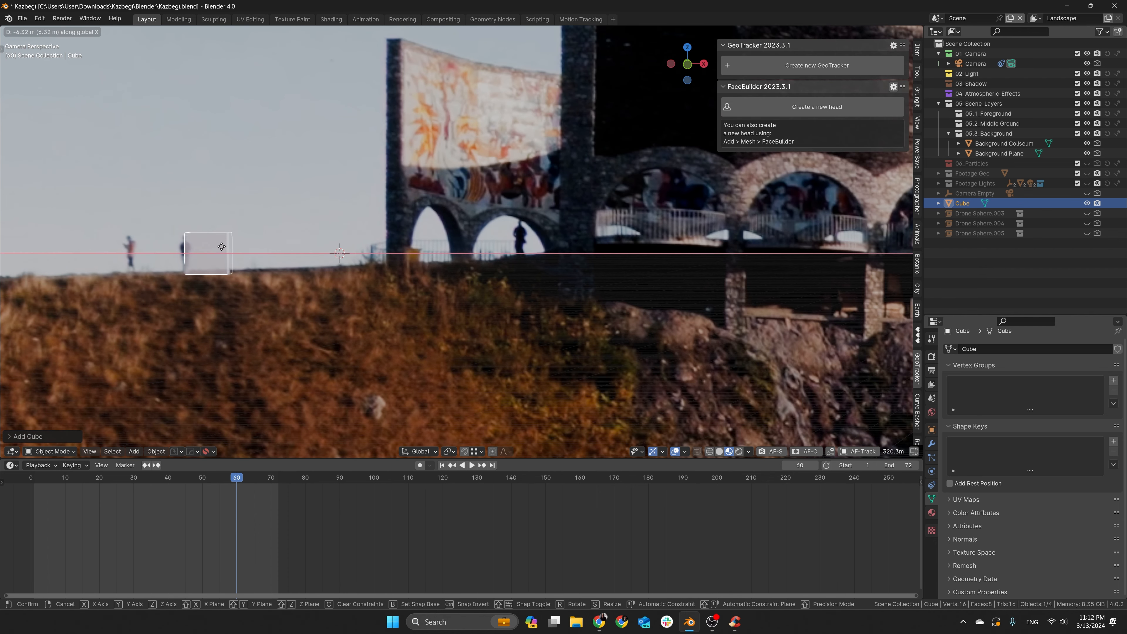
click(211, 247)
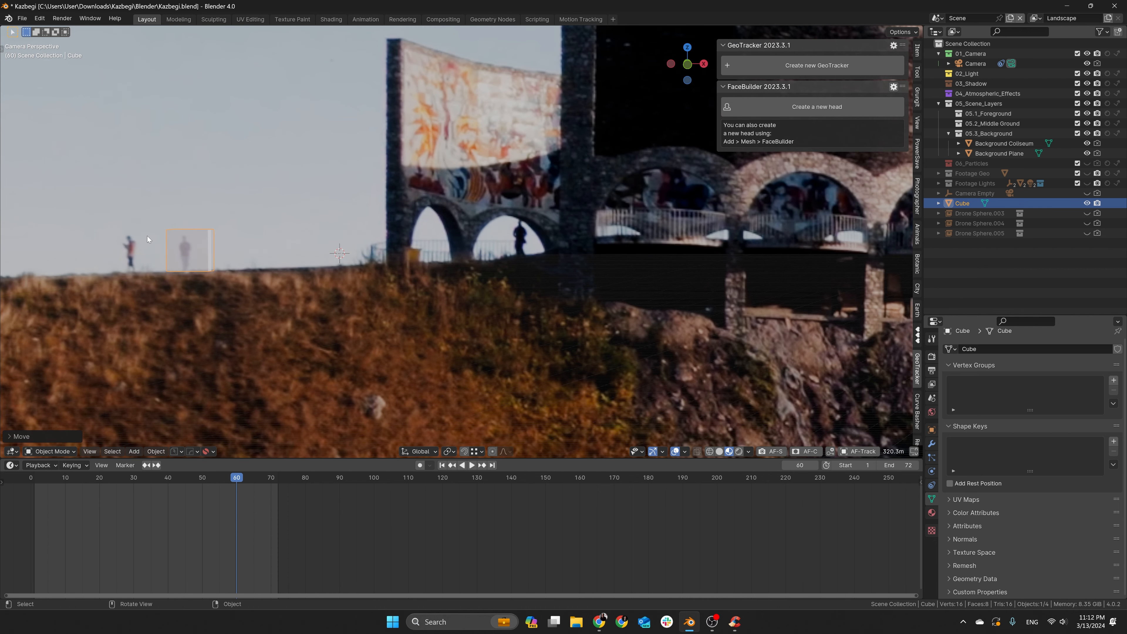
key(ctrl+z)
key(ctrl+z)
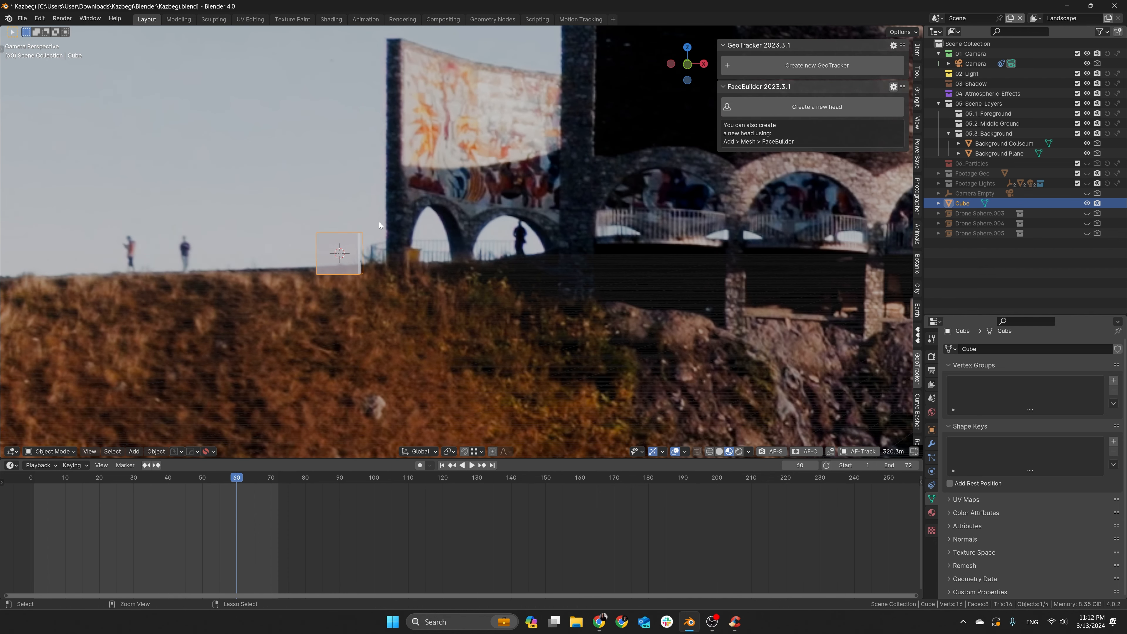
Hide the 05.3_Background collection in the viewport
scroll(373, 221, down, 9)
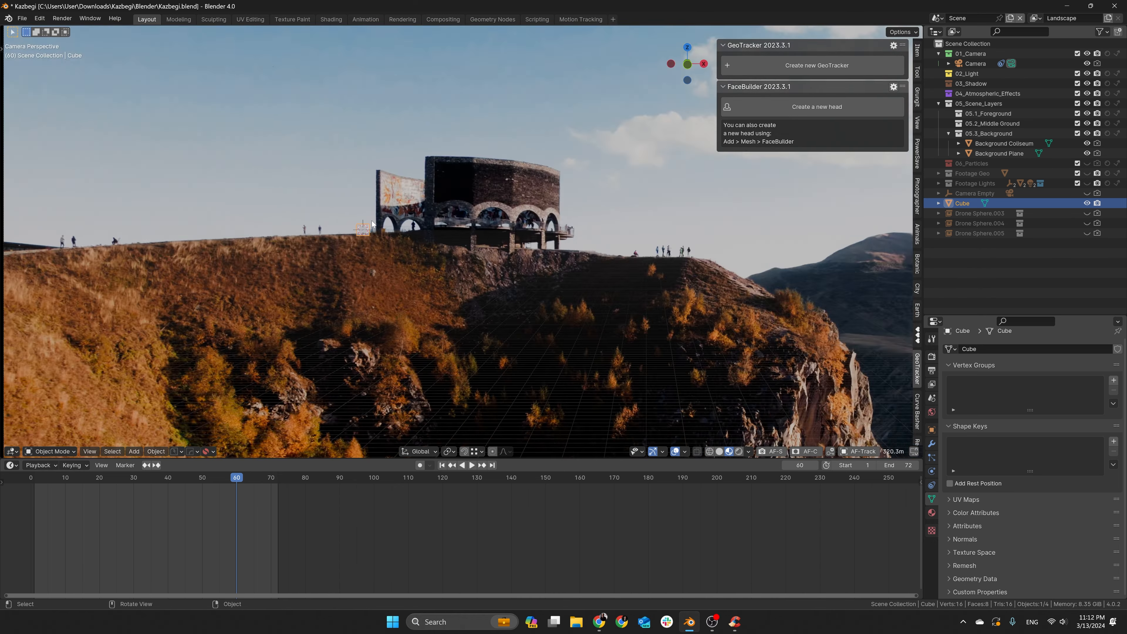
scroll(371, 220, down, 5)
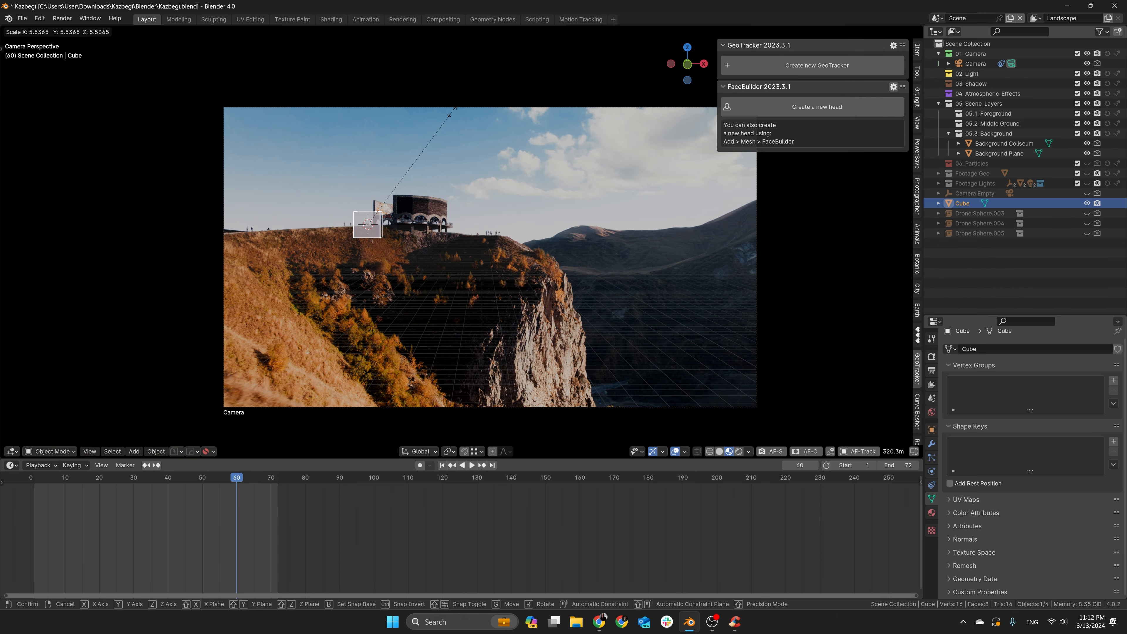
click(415, 196)
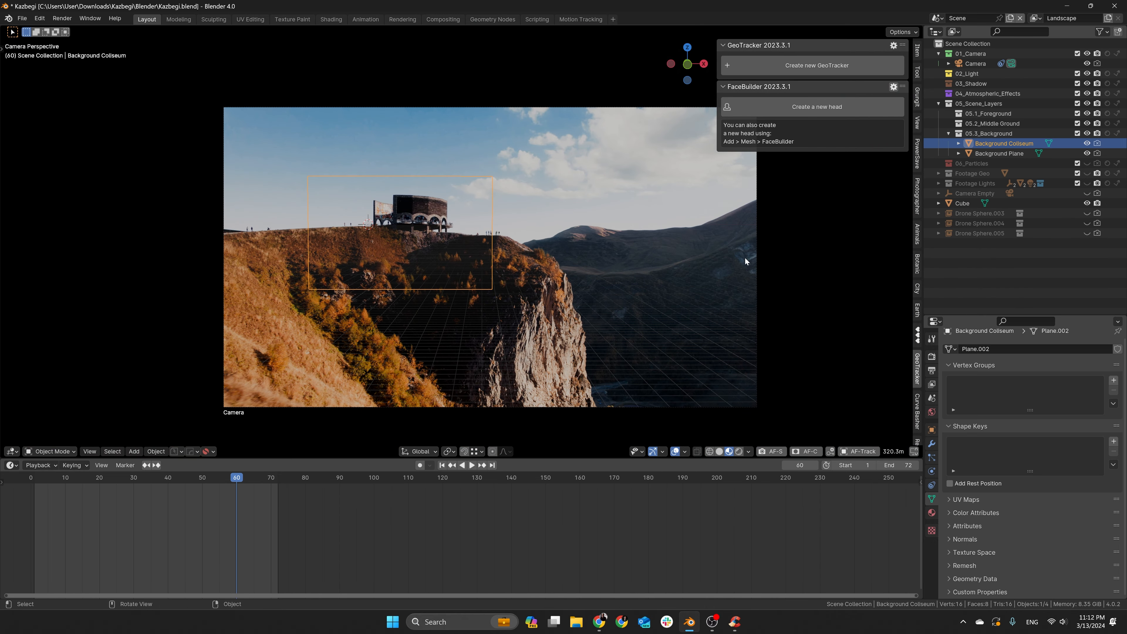
click(1087, 134)
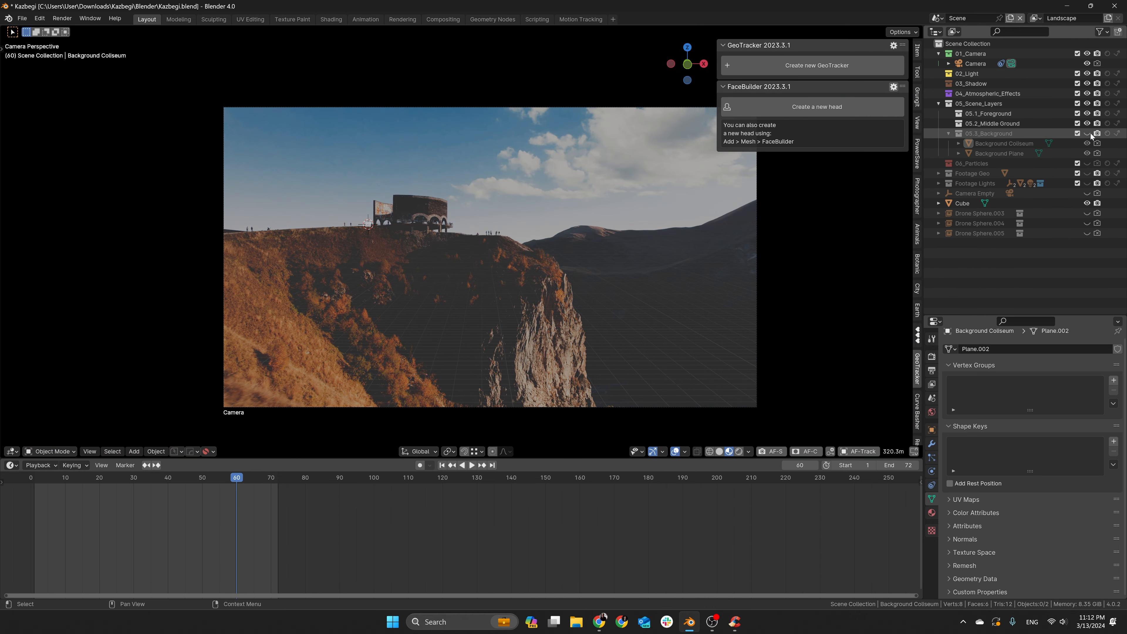
Unhide the Camera Empty and scale it down uniformly to about 1.835
click(975, 195)
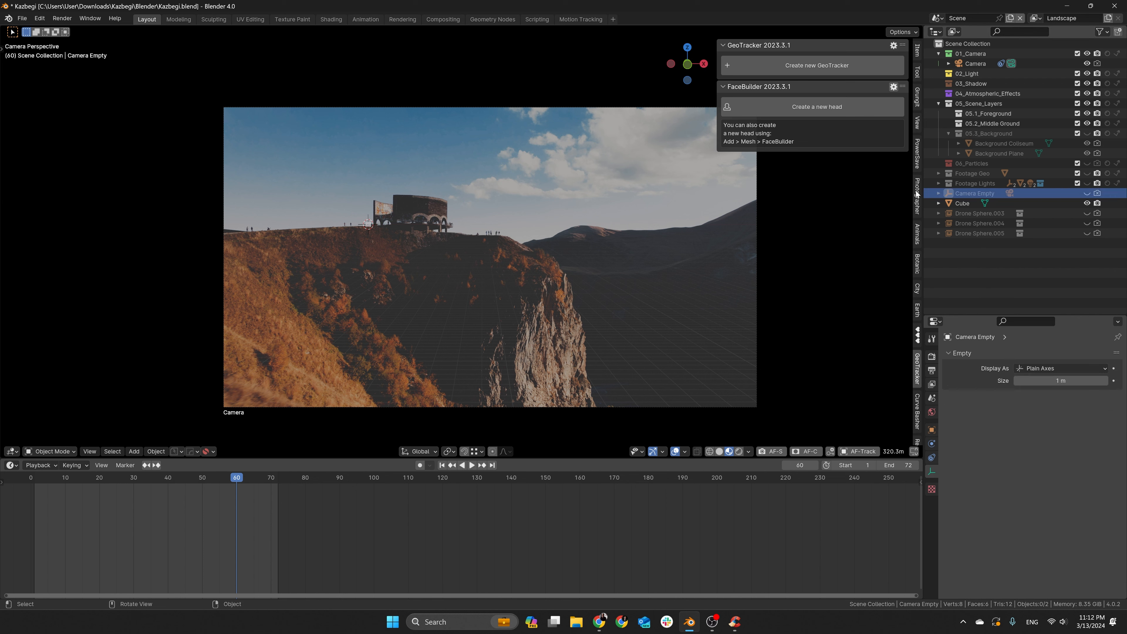
click(1086, 193)
click(960, 193)
key(s)
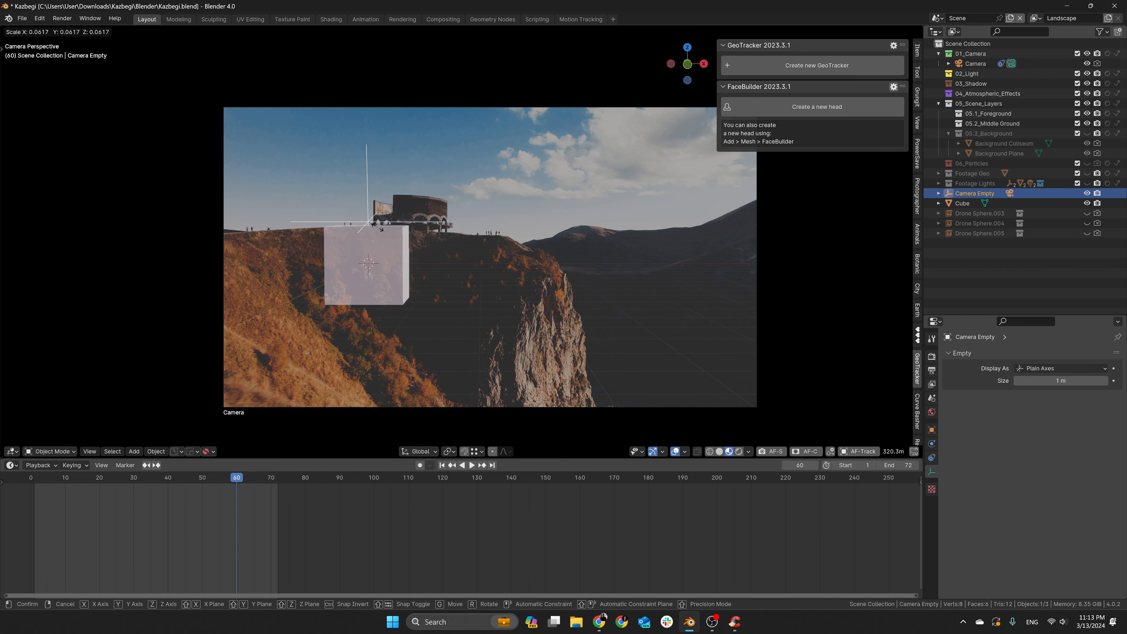
click(378, 226)
click(353, 292)
Outside the camera view, set the cube's X and Y dimensions to 0.5 m each
key(KP_0)
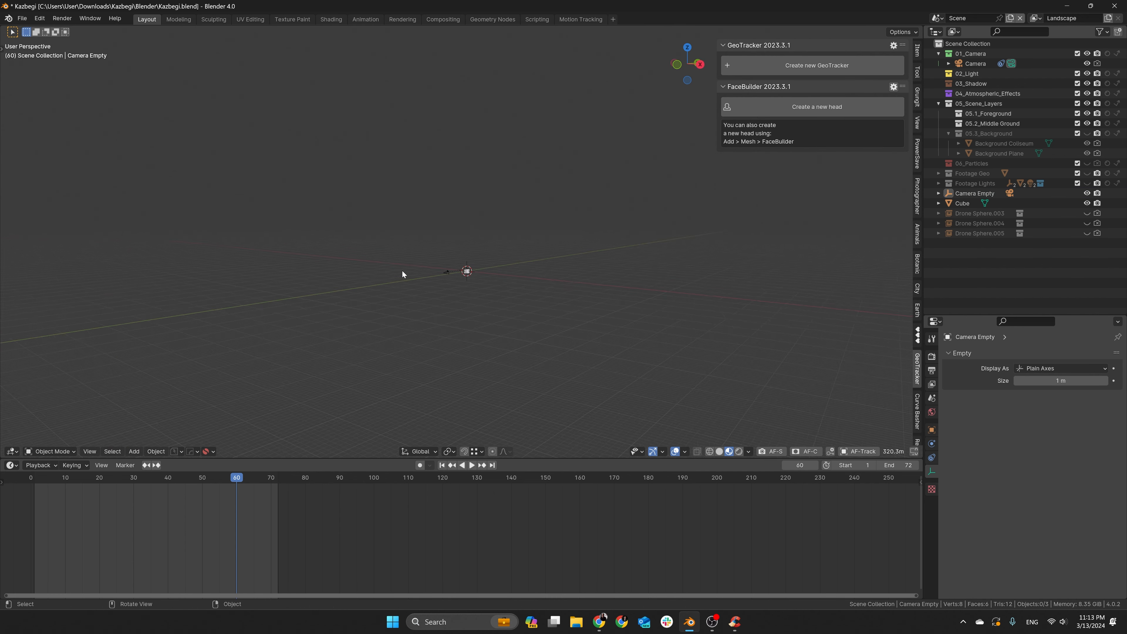
middle_drag(403, 271, 206, 279)
scroll(443, 272, up, 7)
scroll(204, 280, up, 4)
scroll(205, 282, up, 1)
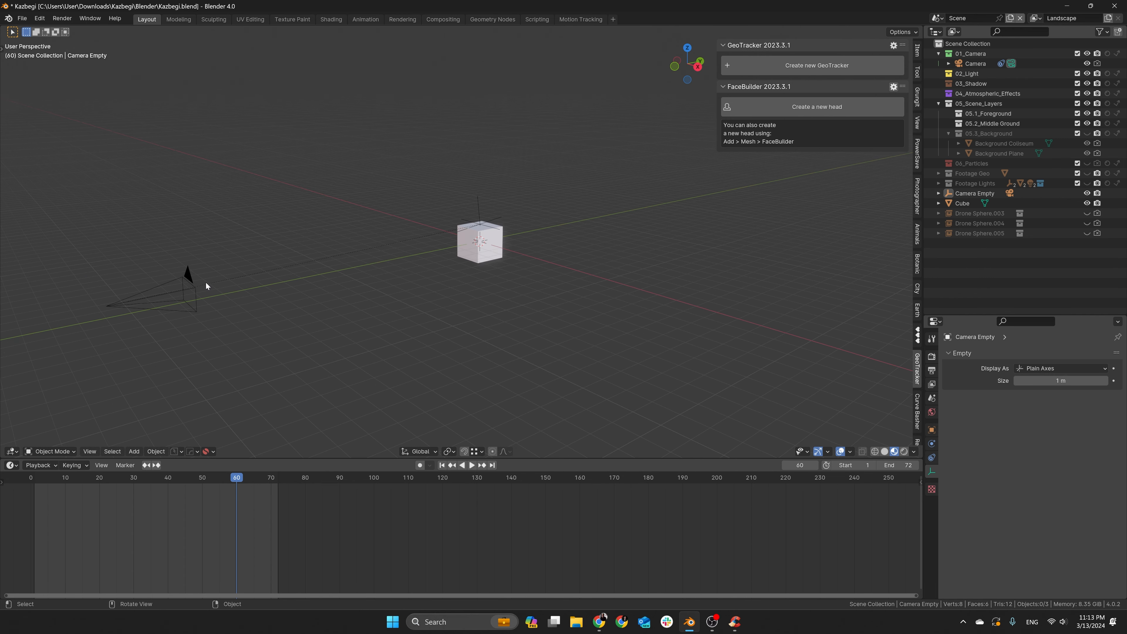
click(474, 238)
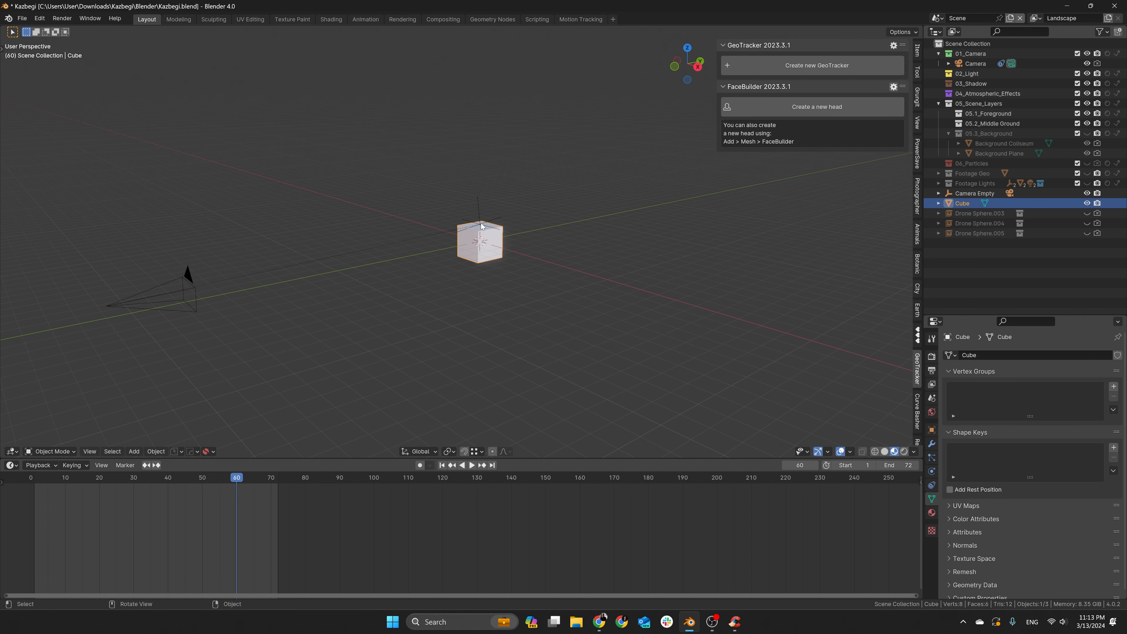
click(917, 123)
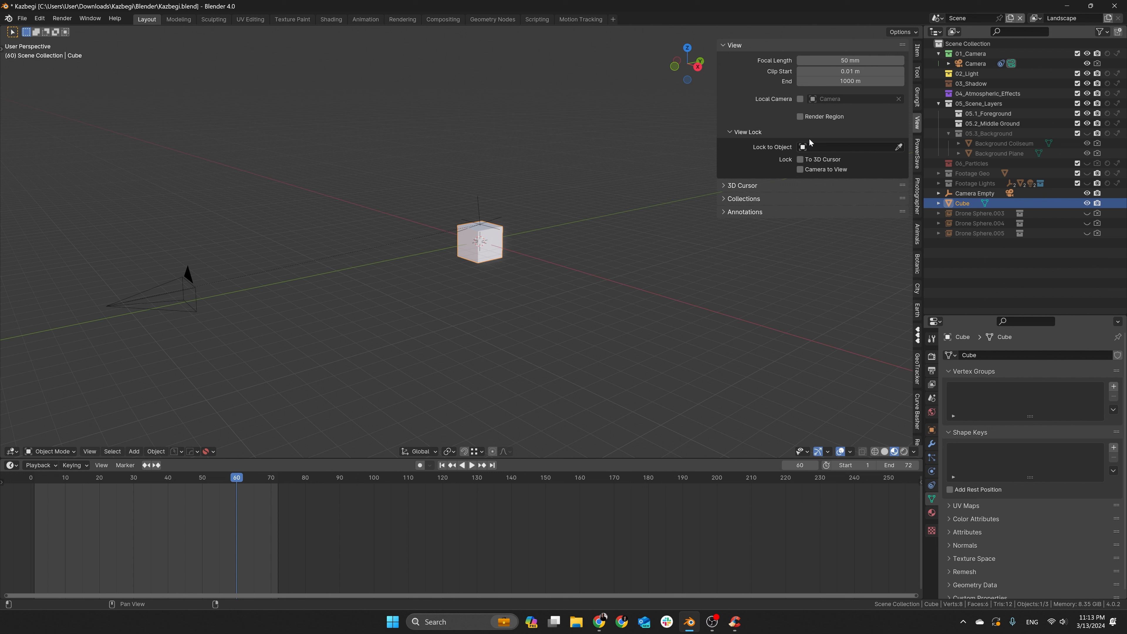
click(917, 51)
click(812, 204)
text(0.5)
key(Return)
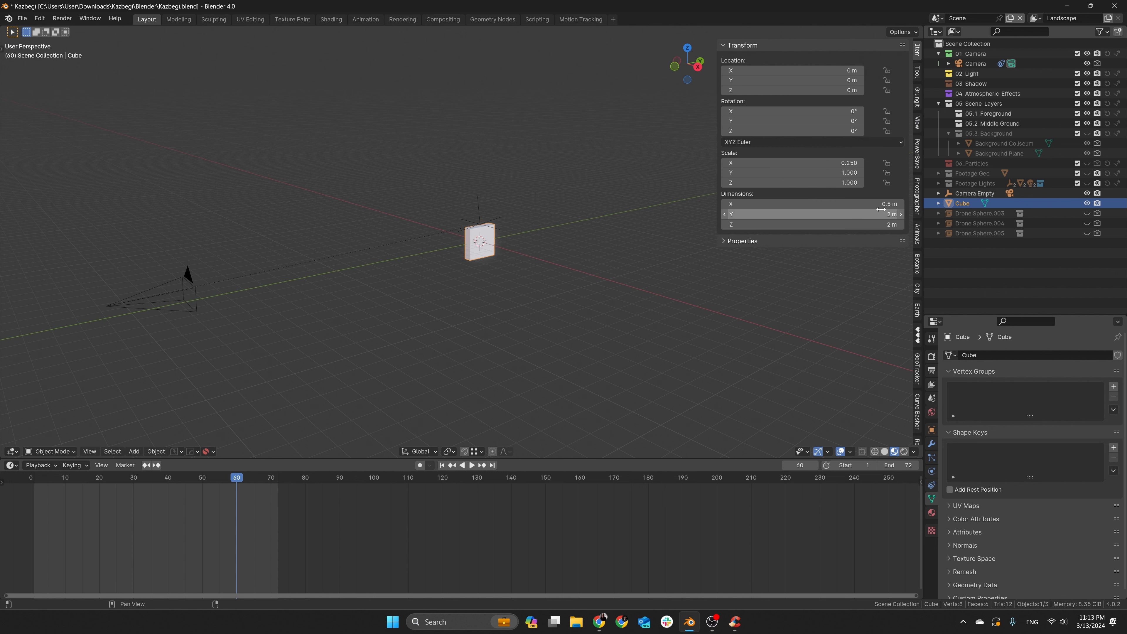
click(881, 212)
text(0.5)
key(Return)
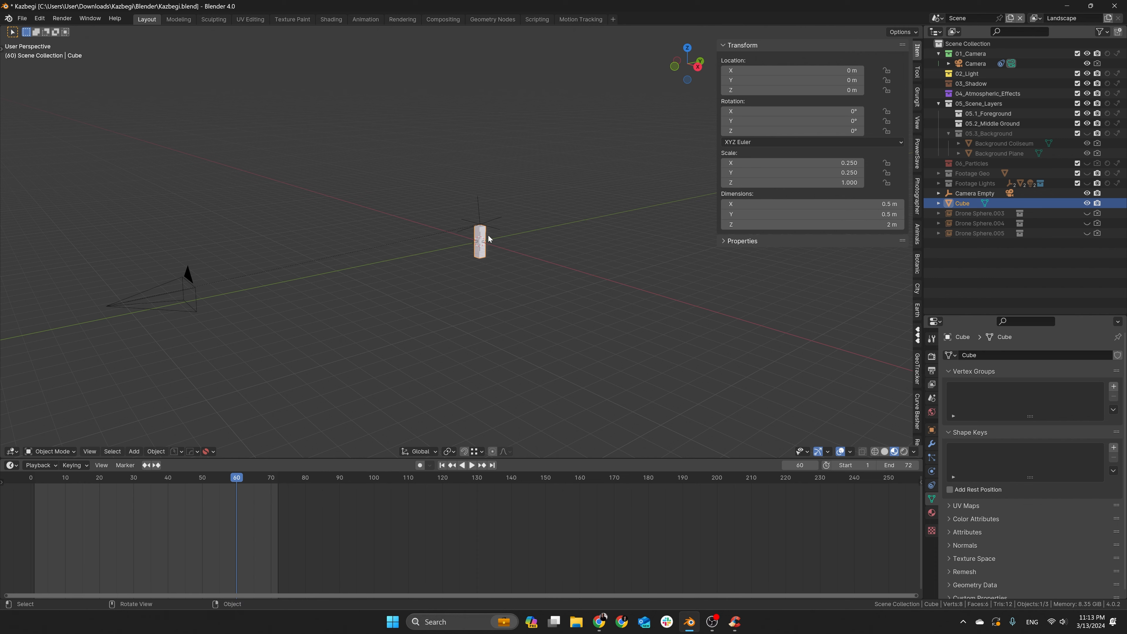
Raise the cube about 0.97 m along the Z axis so its base sits near the grid floor
scroll(473, 248, up, 4)
key(g)
key(z)
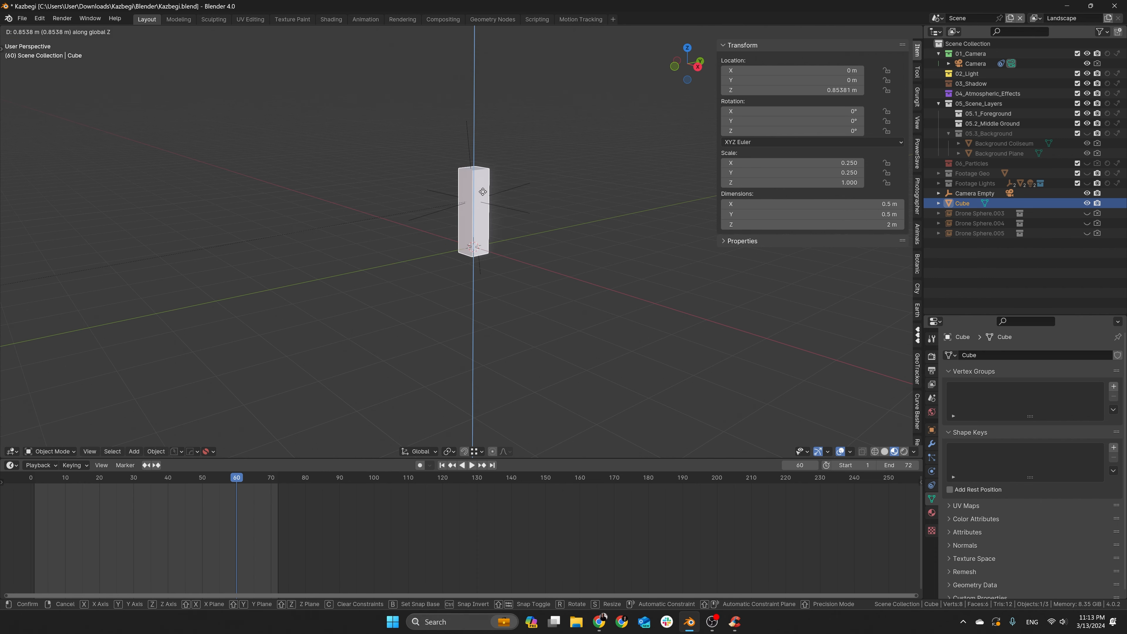
click(485, 202)
middle_drag(484, 203, 531, 219)
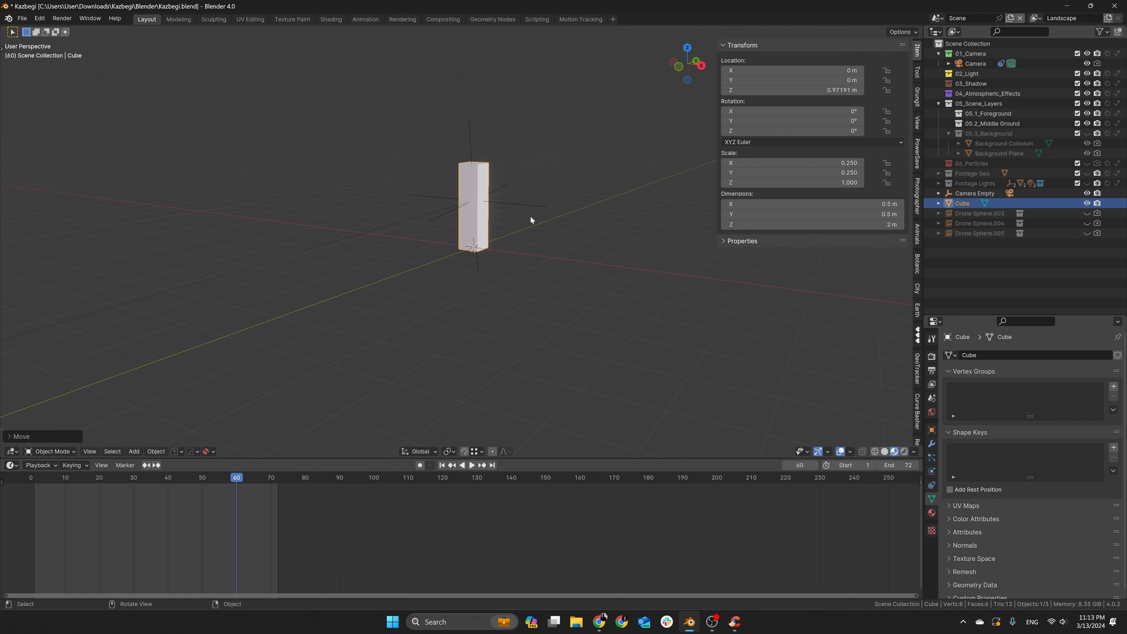
Try to select the Camera together with the Camera Empty, leaving out the cube
click(470, 142)
scroll(389, 239, down, 4)
click(374, 235)
key(a)
click(383, 192)
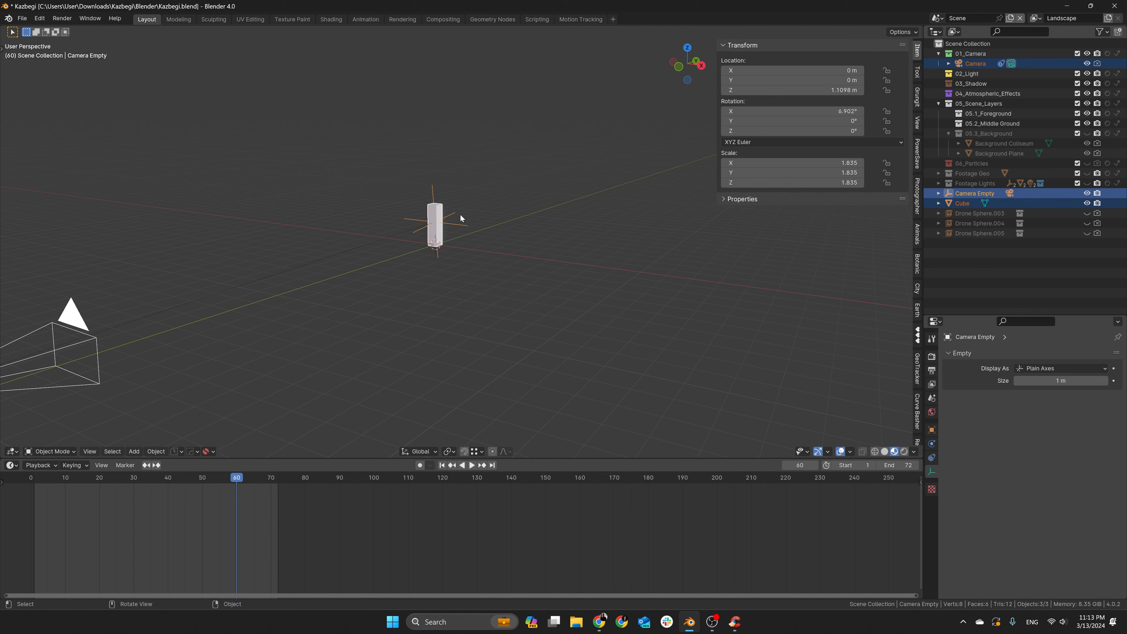
scroll(423, 209, up, 3)
click(430, 223)
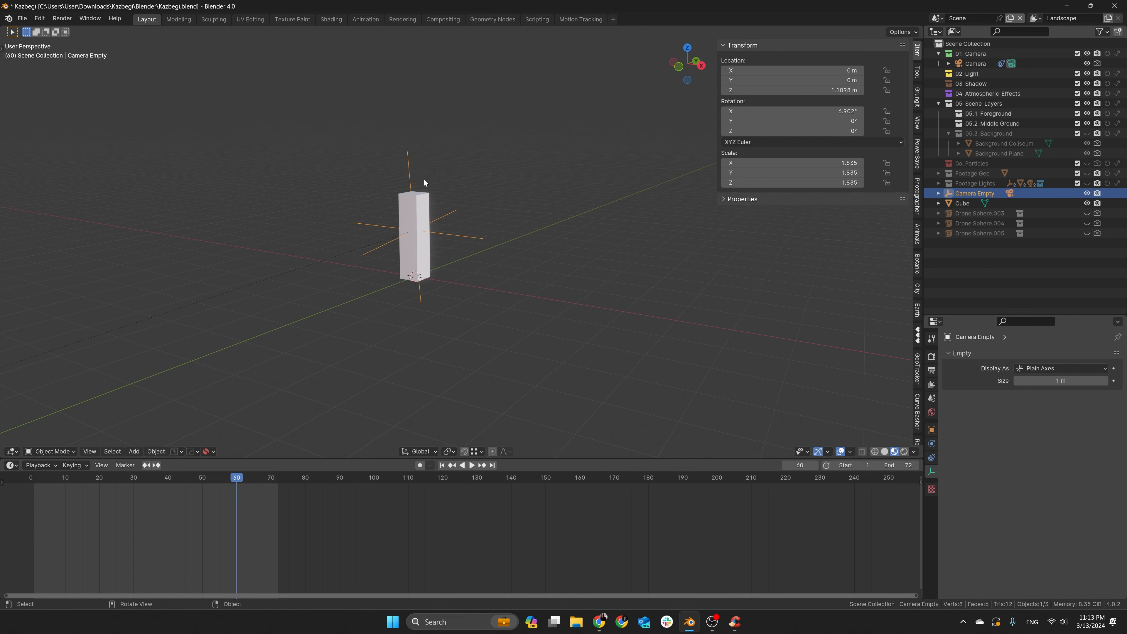
shift+click(411, 177)
shift+click(410, 180)
scroll(413, 225, down, 4)
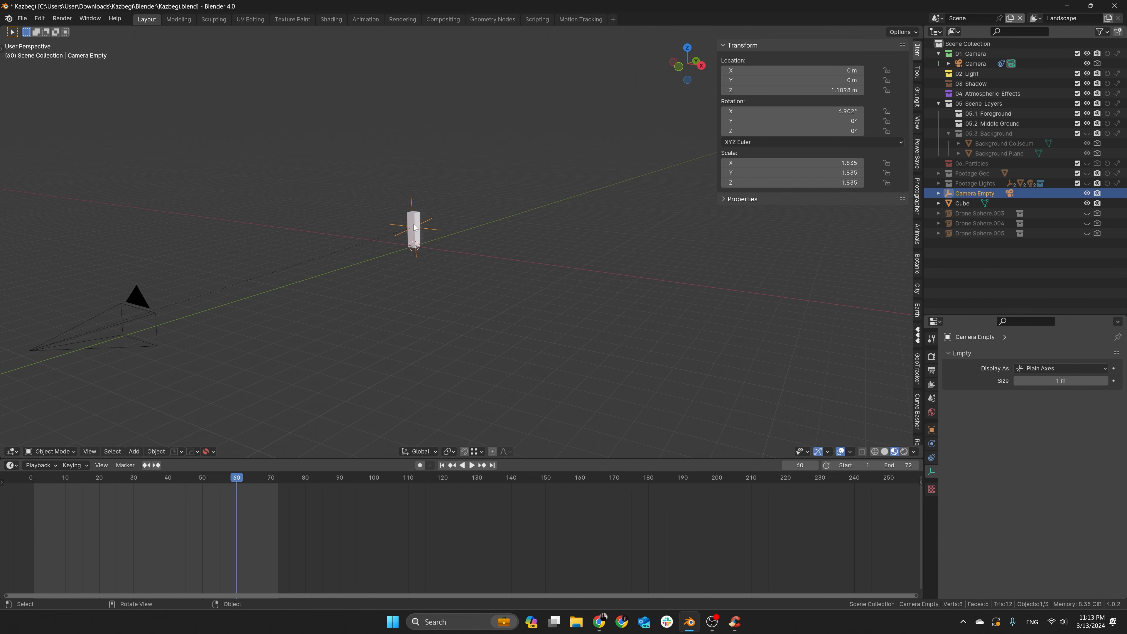
click(335, 220)
key(a)
click(337, 168)
scroll(404, 196, up, 3)
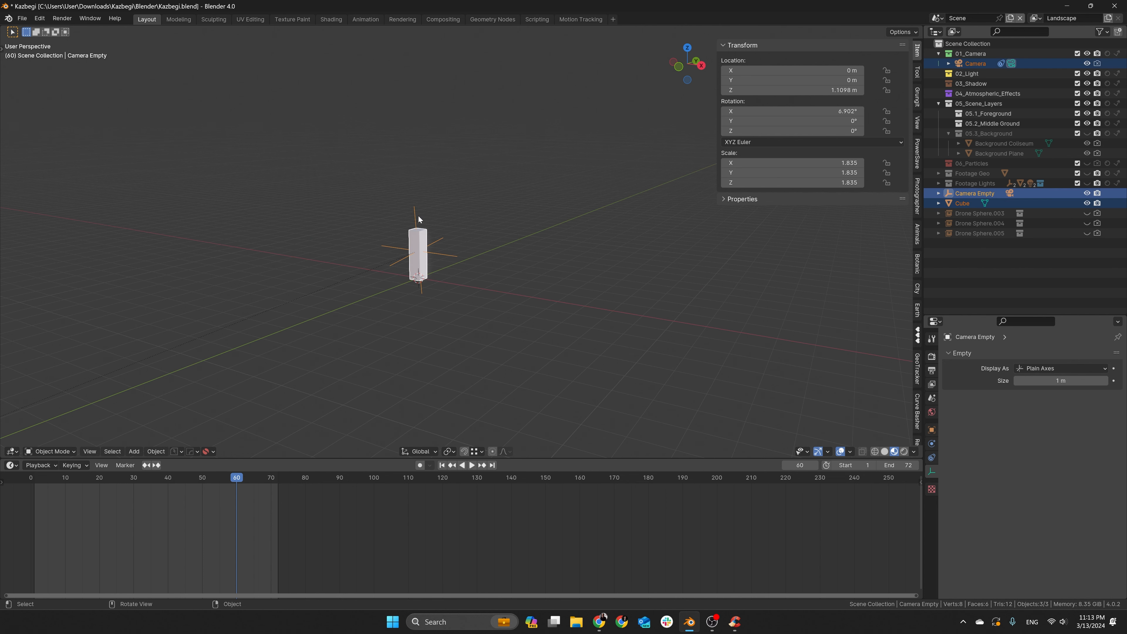
click(423, 254)
click(418, 221)
scroll(399, 241, down, 3)
click(375, 228)
key(a)
click(381, 190)
scroll(426, 249, up, 3)
scroll(425, 252, up, 1)
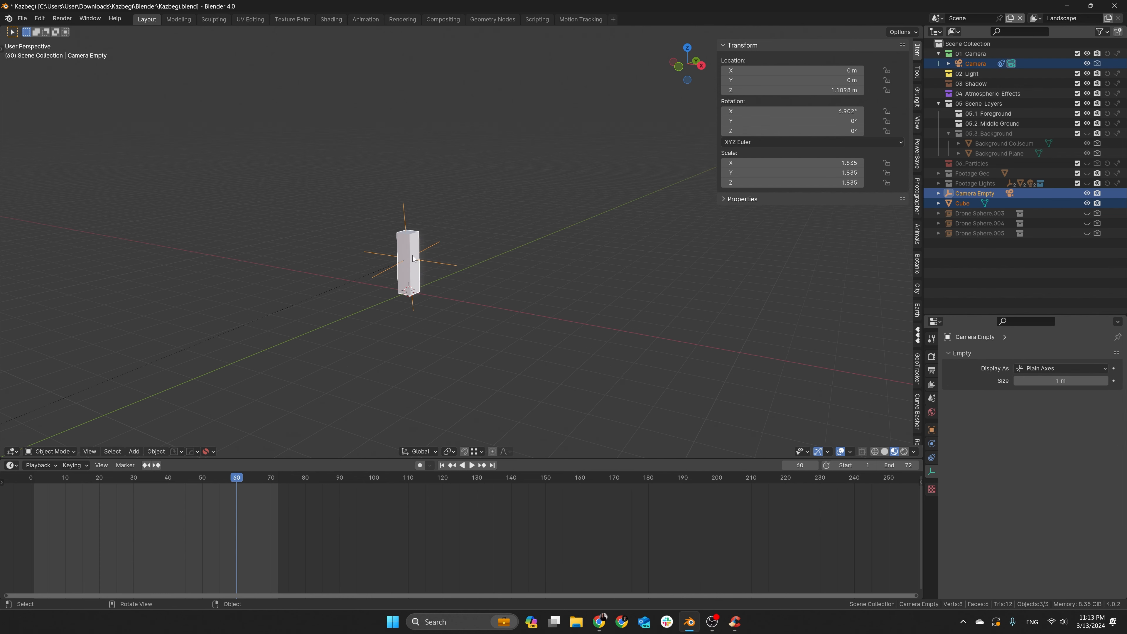
shift+click(406, 247)
scroll(403, 249, down, 3)
click(414, 269)
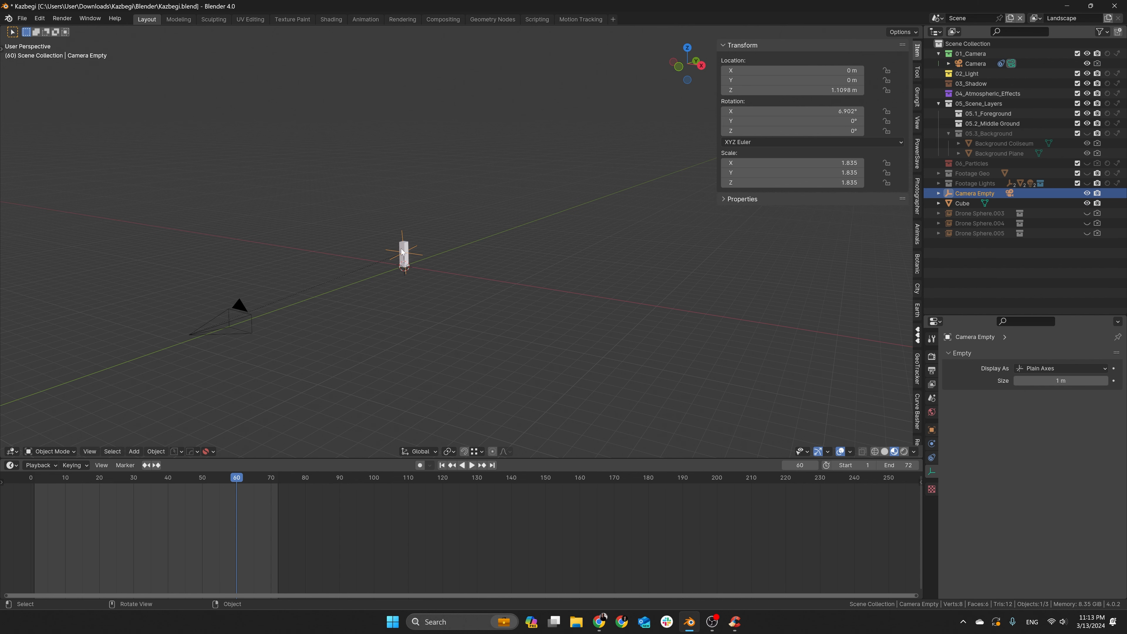
scroll(400, 251, up, 4)
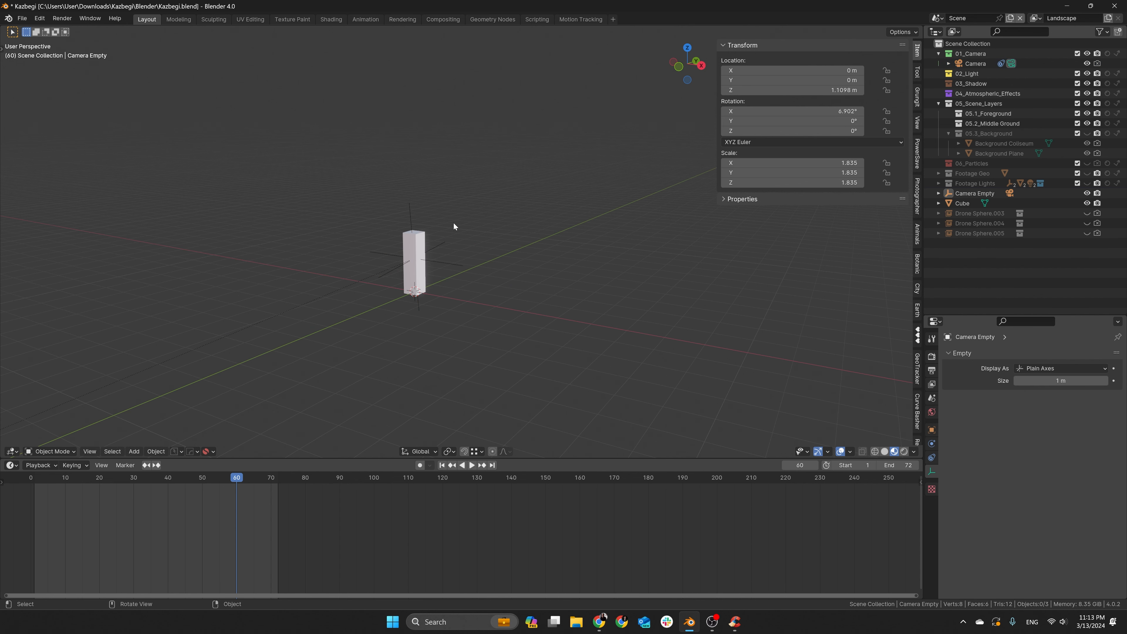
key(a)
click(453, 166)
click(411, 251)
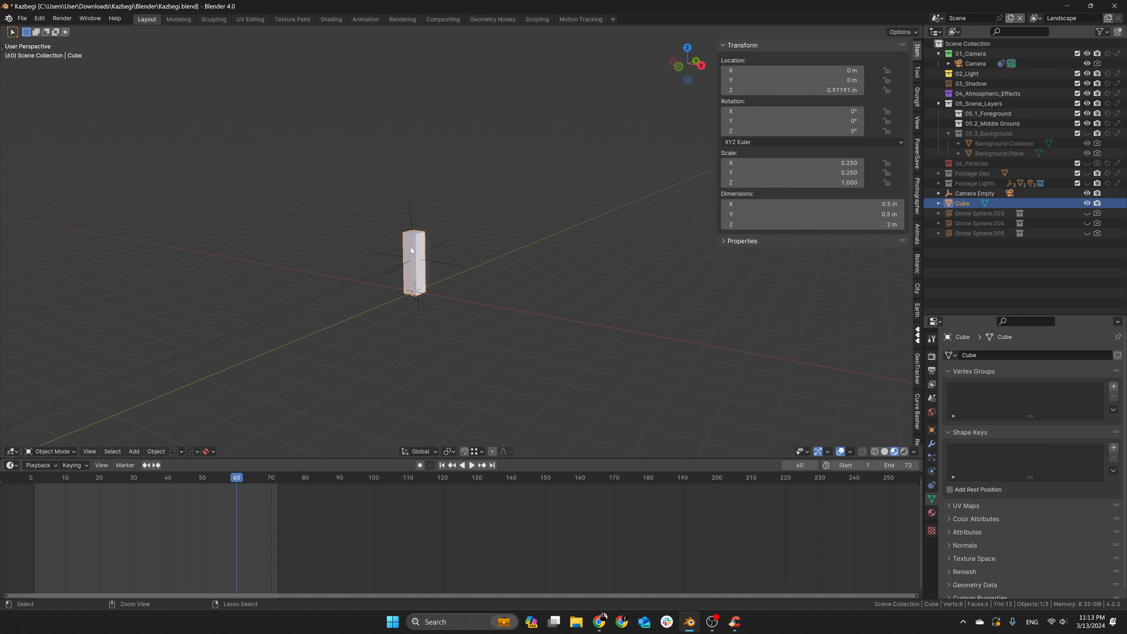
Parent the Camera to the Camera Empty with the Object option, keeping the cube out of the selection
key(a)
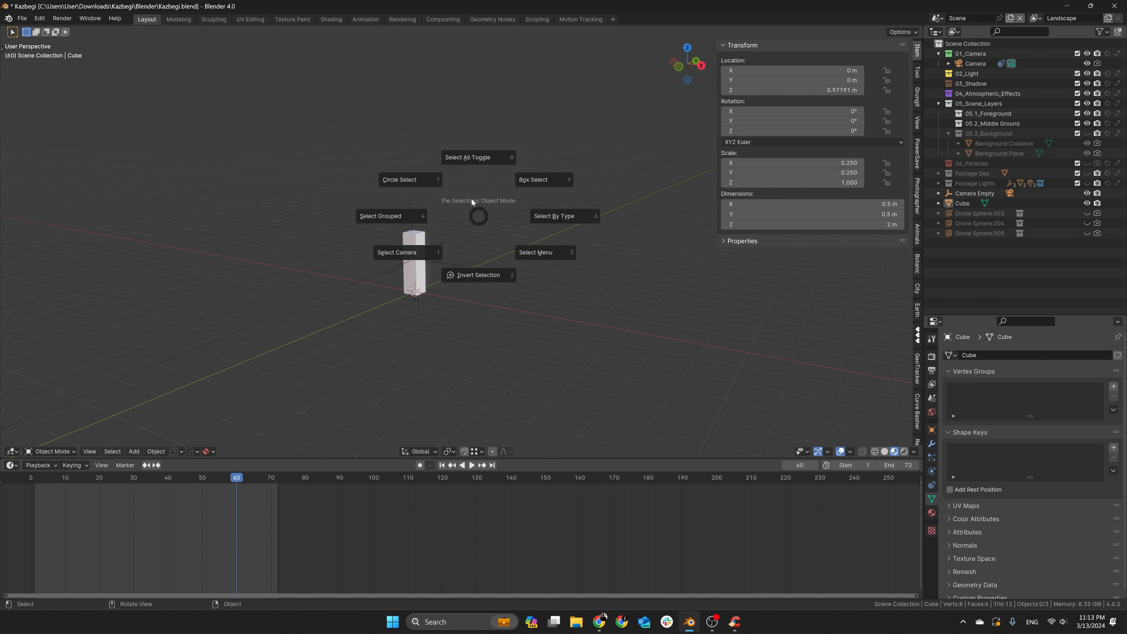
click(470, 160)
scroll(407, 248, up, 2)
shift+click(406, 248)
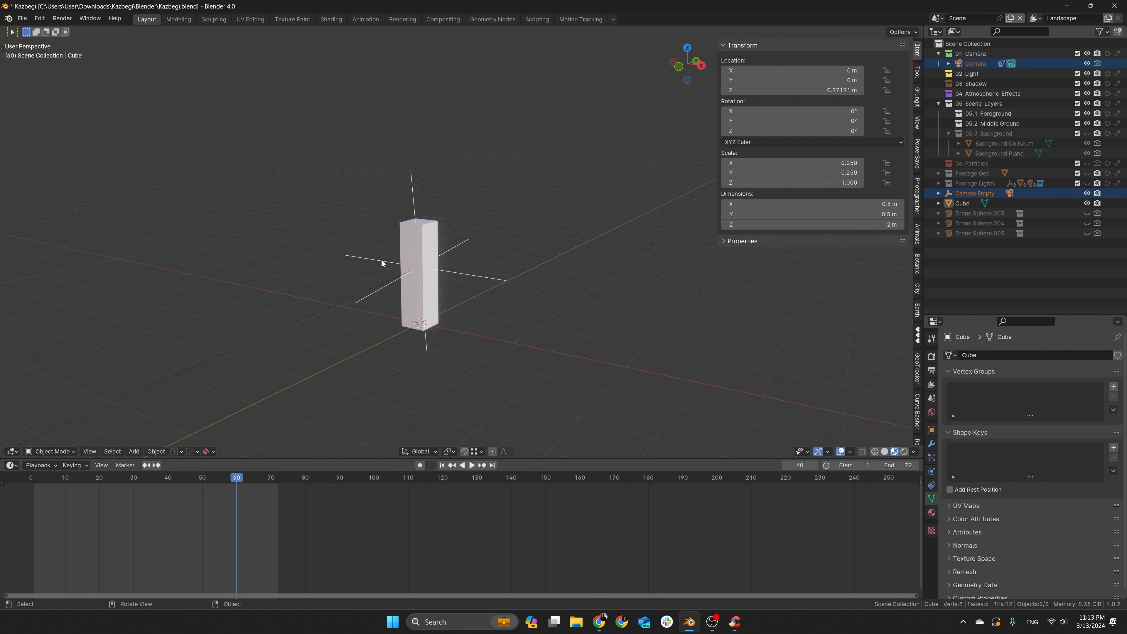
scroll(381, 260, down, 6)
scroll(354, 278, up, 4)
middle_drag(358, 251, 438, 252)
scroll(440, 254, up, 3)
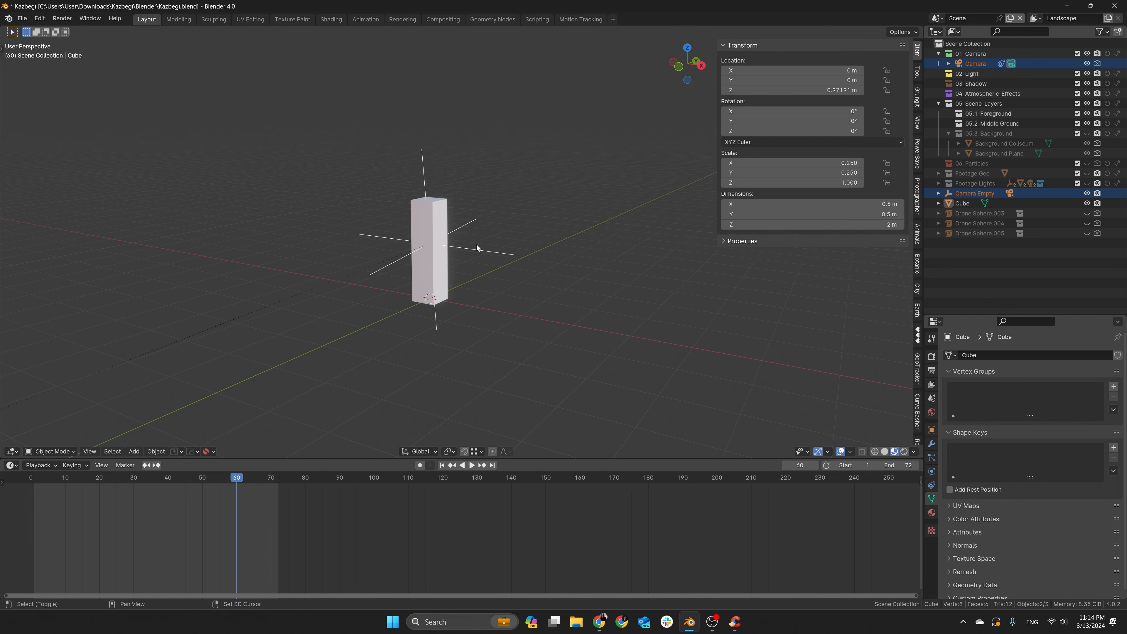
shift+click(484, 251)
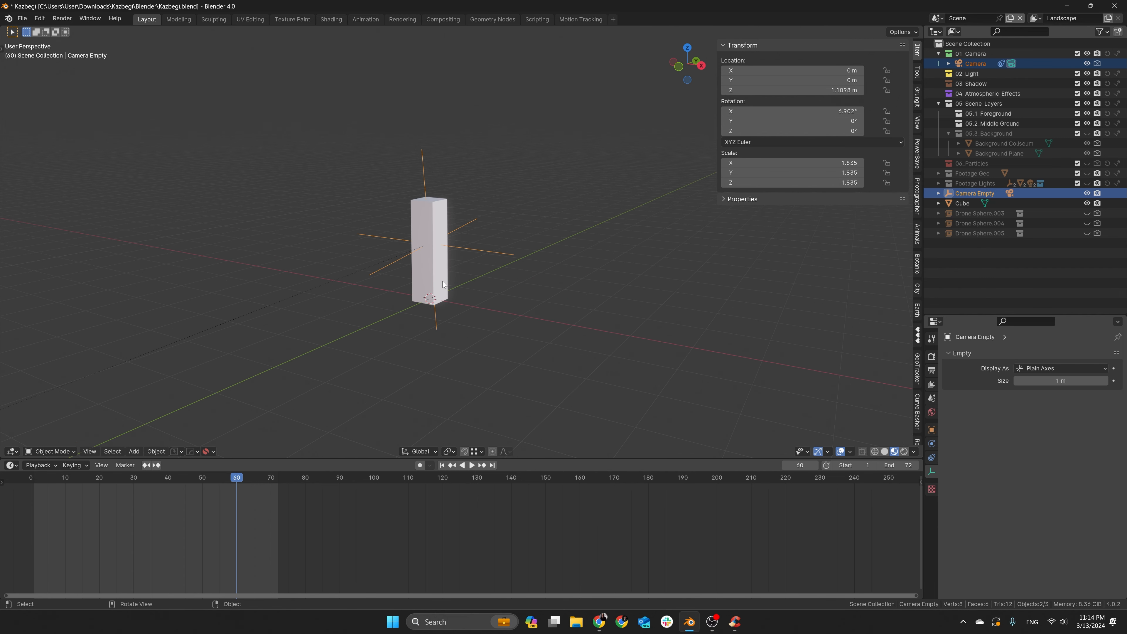
scroll(377, 304, down, 6)
key(ctrl+p)
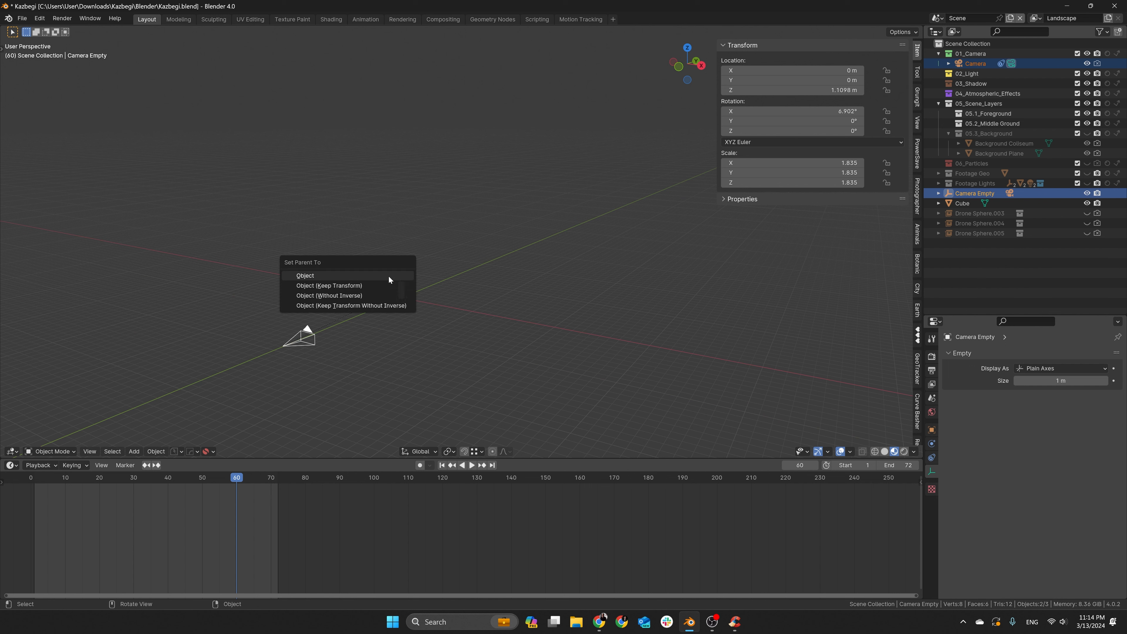
click(355, 277)
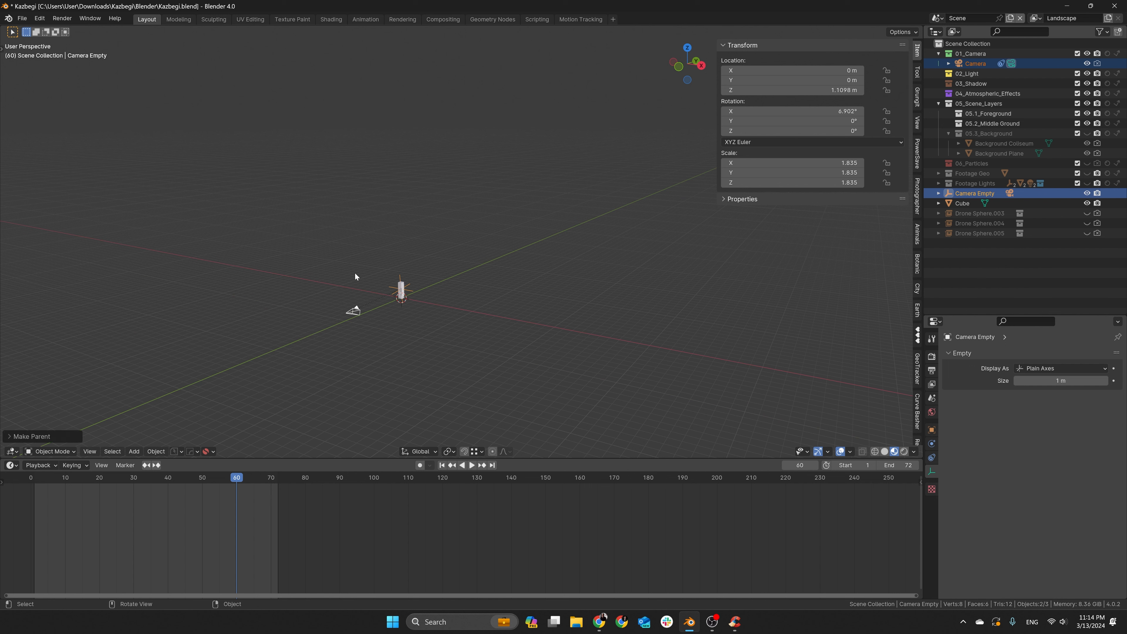
Try scaling the Camera Empty while looking through the camera
click(471, 294)
click(413, 296)
scroll(419, 324, up, 4)
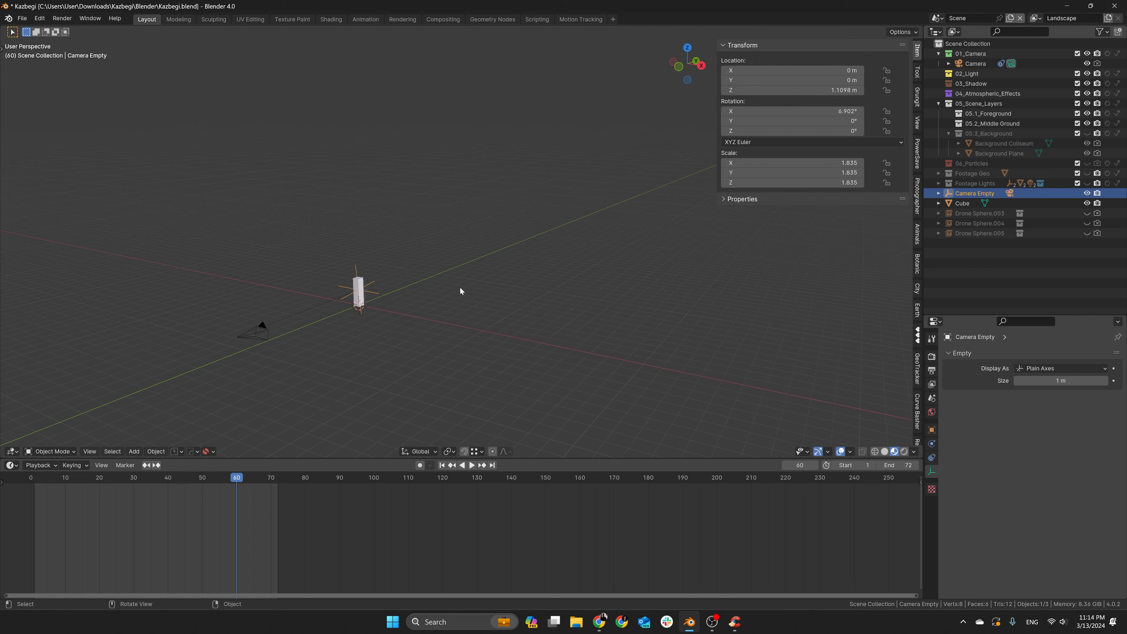
key(KP_0)
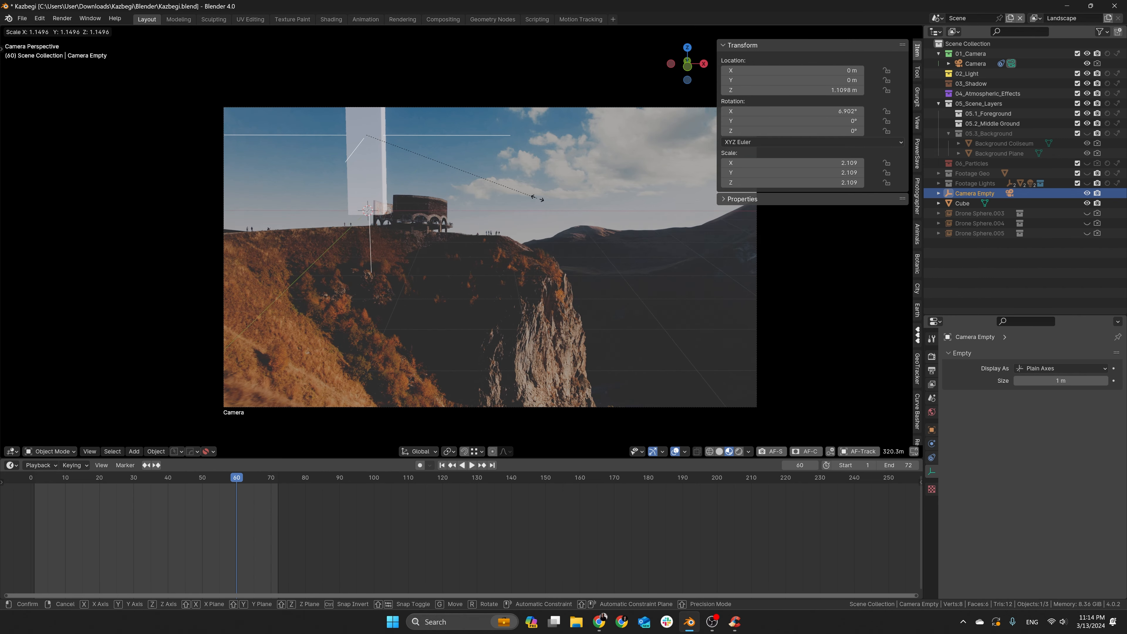
key(s)
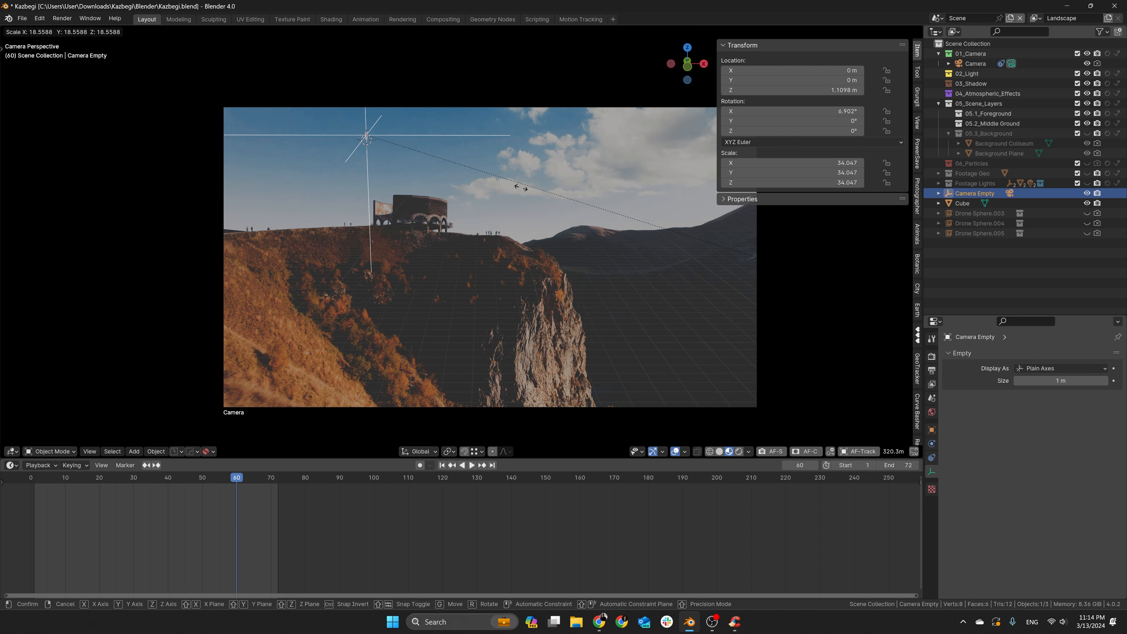
right_click(411, 206)
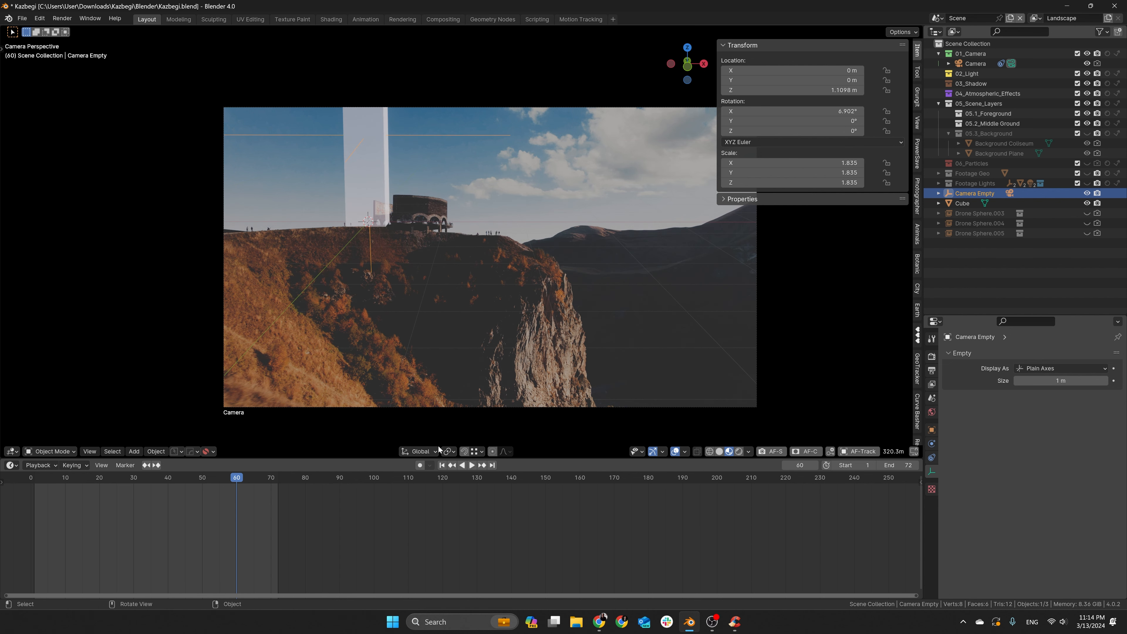
Set the transform pivot point to 3D Cursor and try scaling the Camera Empty around it
click(471, 454)
click(471, 455)
click(454, 454)
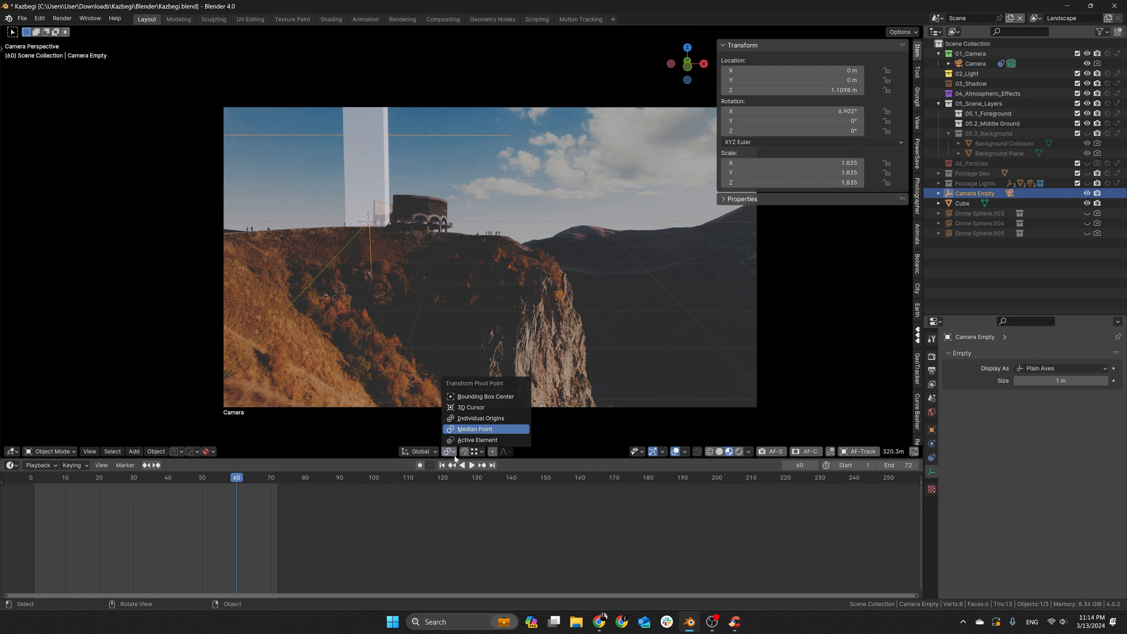
click(470, 407)
key(s)
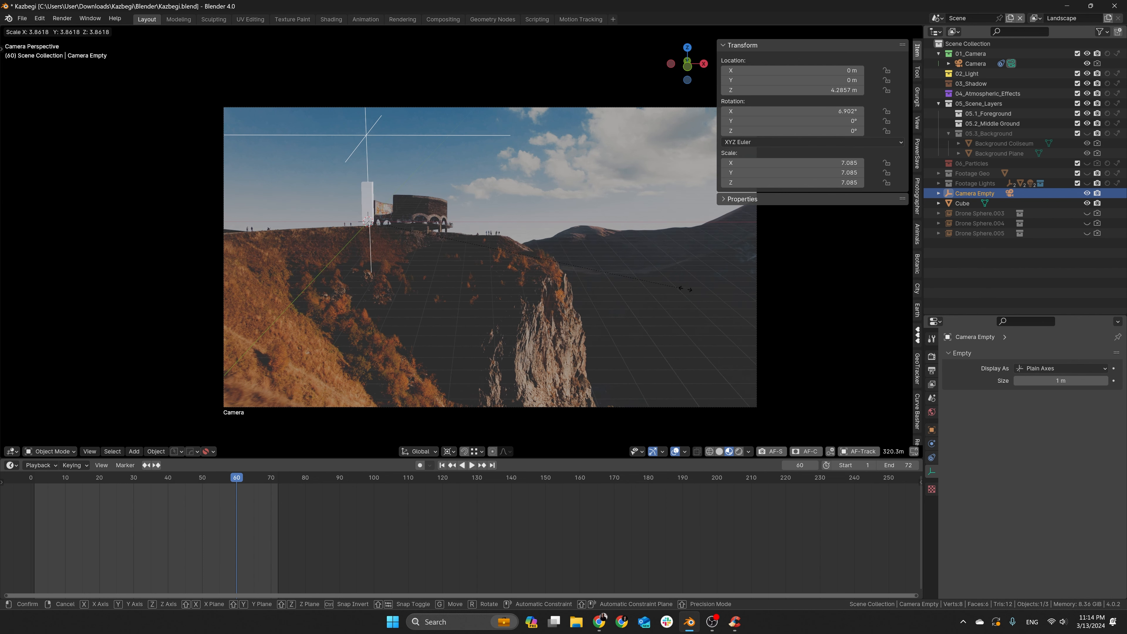
key(Escape)
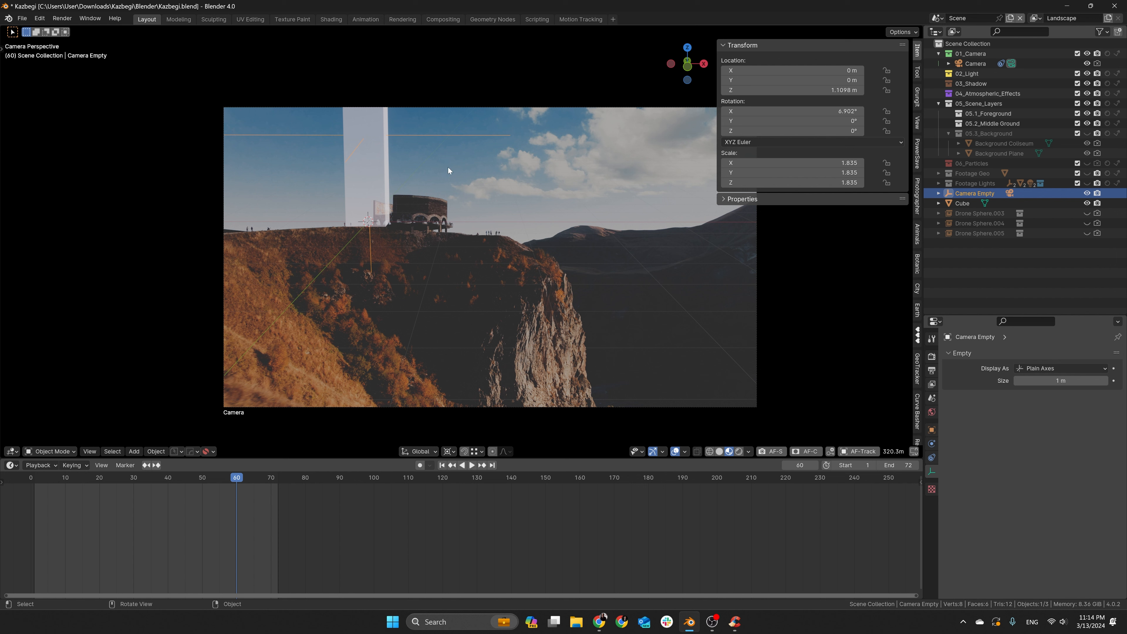
Scale the Camera Empty around the 3D cursor to about 64.1 so the cube approaches the size of the people near the monument
key(s)
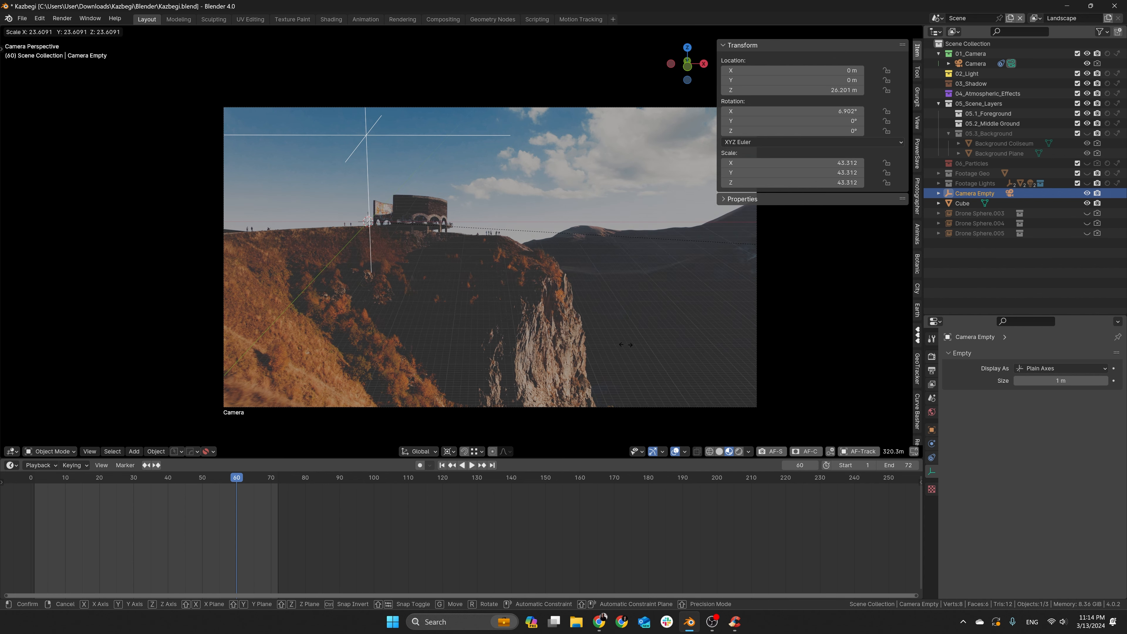
click(5, 348)
key(s)
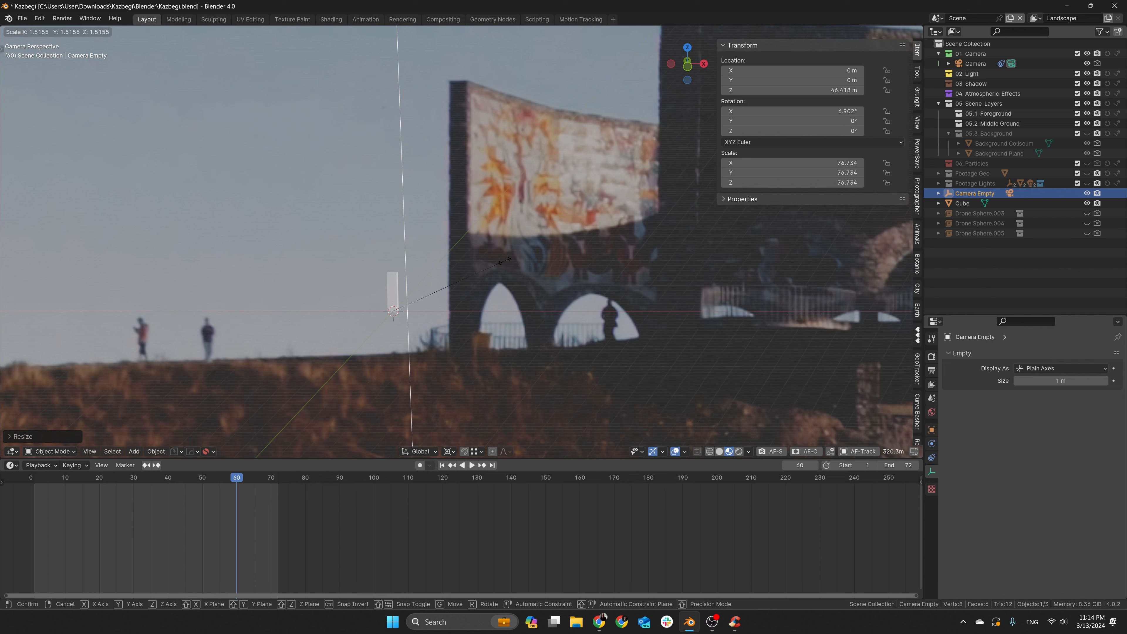
click(505, 261)
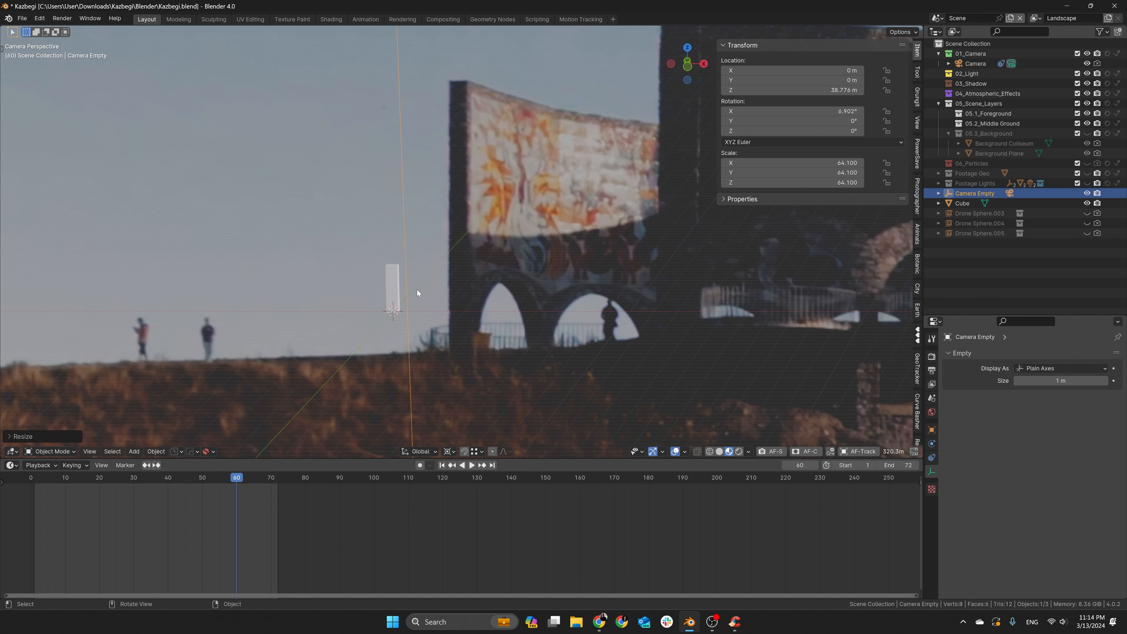
Try moving the cube along the Z axis to line it up with the ground near the people
click(384, 286)
key(g)
key(z)
click(388, 319)
click(345, 257)
Undo the scale-matching edits back to the earlier scene with the 05.3_Background collection shown and the Camera Empty hidden
key(ctrl+z)
key(ctrl+z)
key(ctrl+z)
key(ctrl+z)
key(ctrl+z)
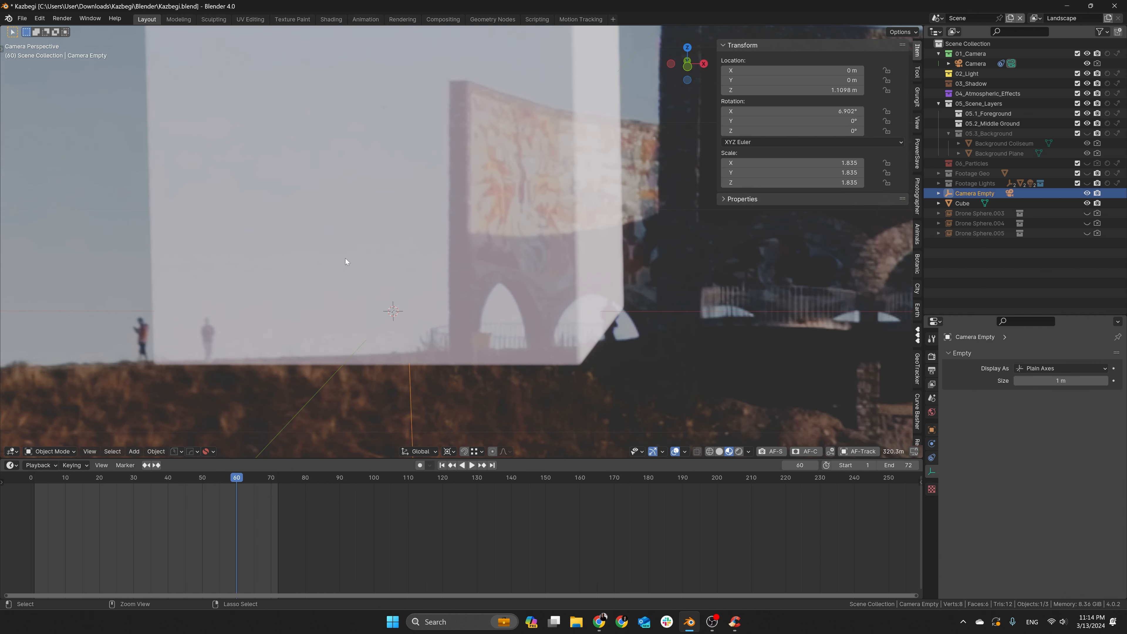
key(ctrl+z)
key(ctrl+z)
key(ctrl+z)
key(ctrl+z)
key(ctrl+z)
key(ctrl+z)
key(ctrl+z)
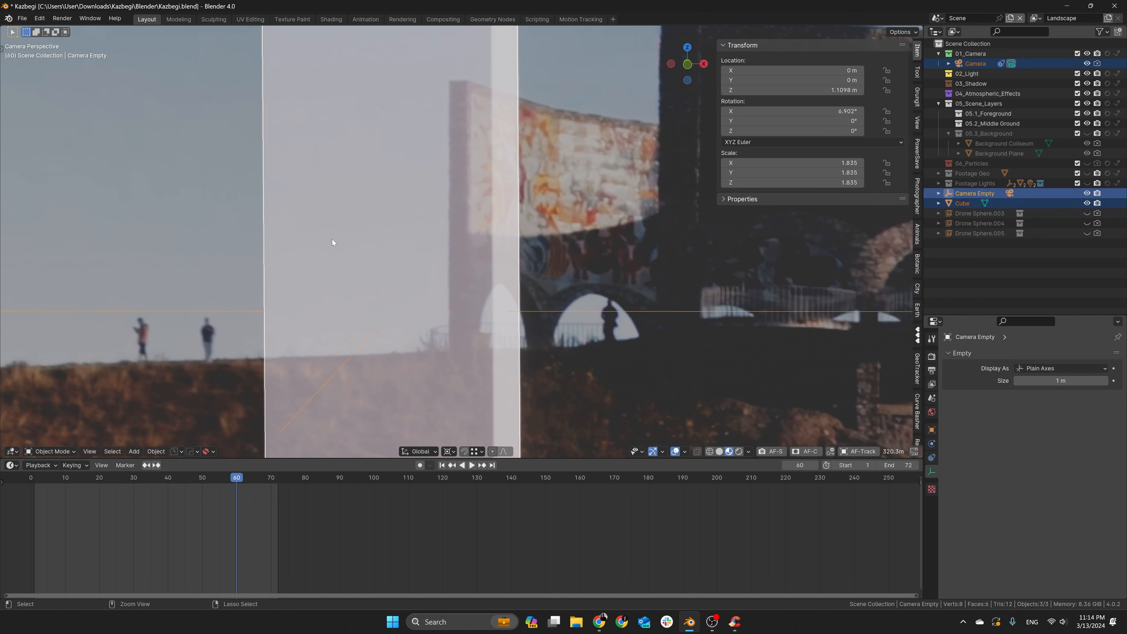
scroll(332, 236, down, 4)
key(ctrl+z)
key(ctrl+z)
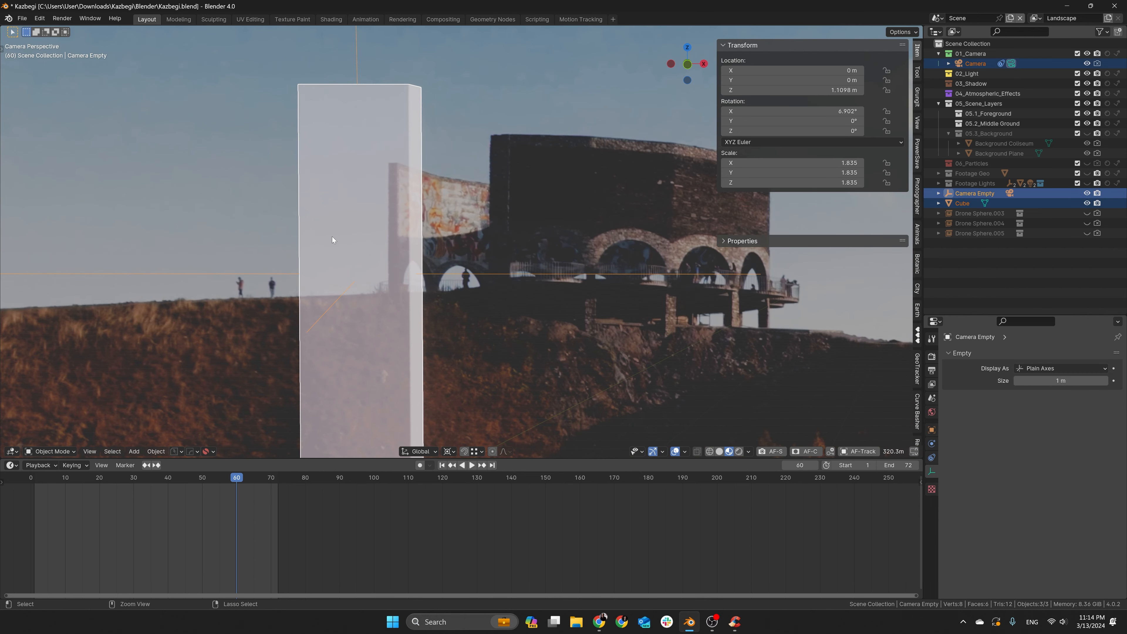
key(ctrl+z)
key(ctrl+z)
key(ctrl+z)
key(ctrl+z)
key(ctrl+z)
key(ctrl+z)
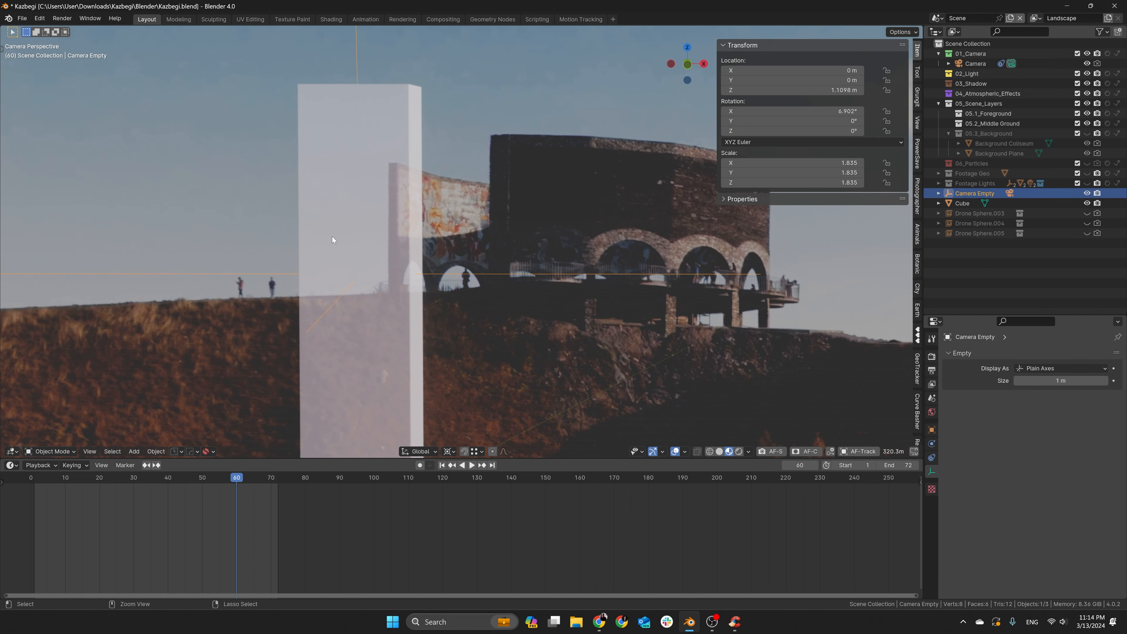
key(ctrl+z)
key(ctrl+z)
key(ctrl+z)
key(ctrl+z)
key(ctrl+z)
key(ctrl+z)
key(ctrl+z)
key(ctrl+z)
key(ctrl+z)
key(ctrl+z)
key(ctrl+z)
key(ctrl+z)
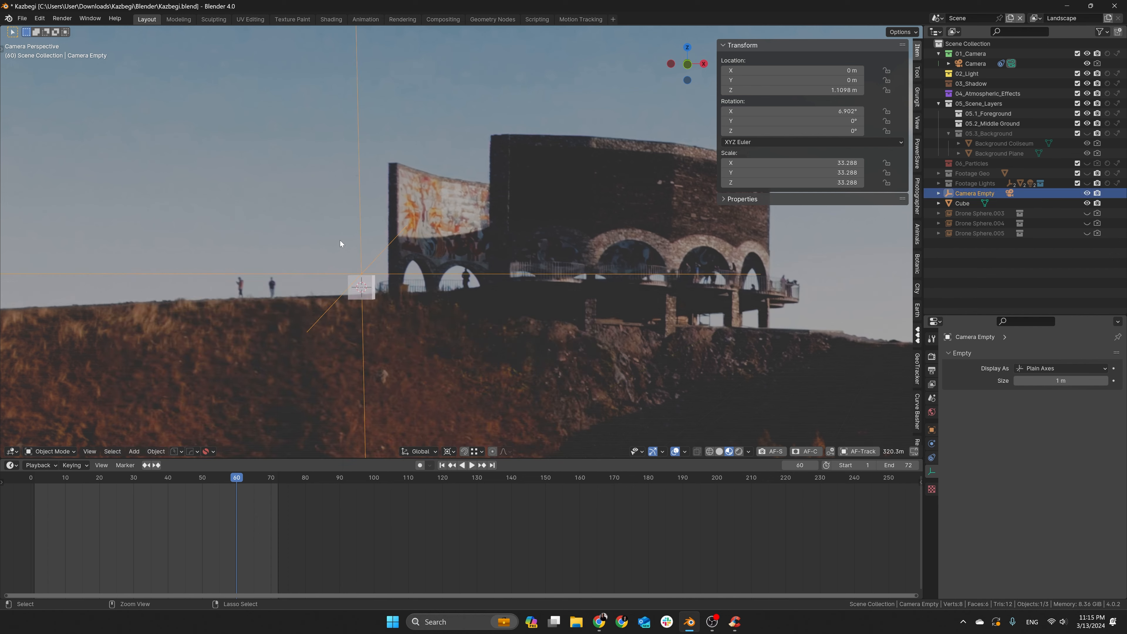
key(ctrl+z)
key(ctrl+z)
key(ctrl+z)
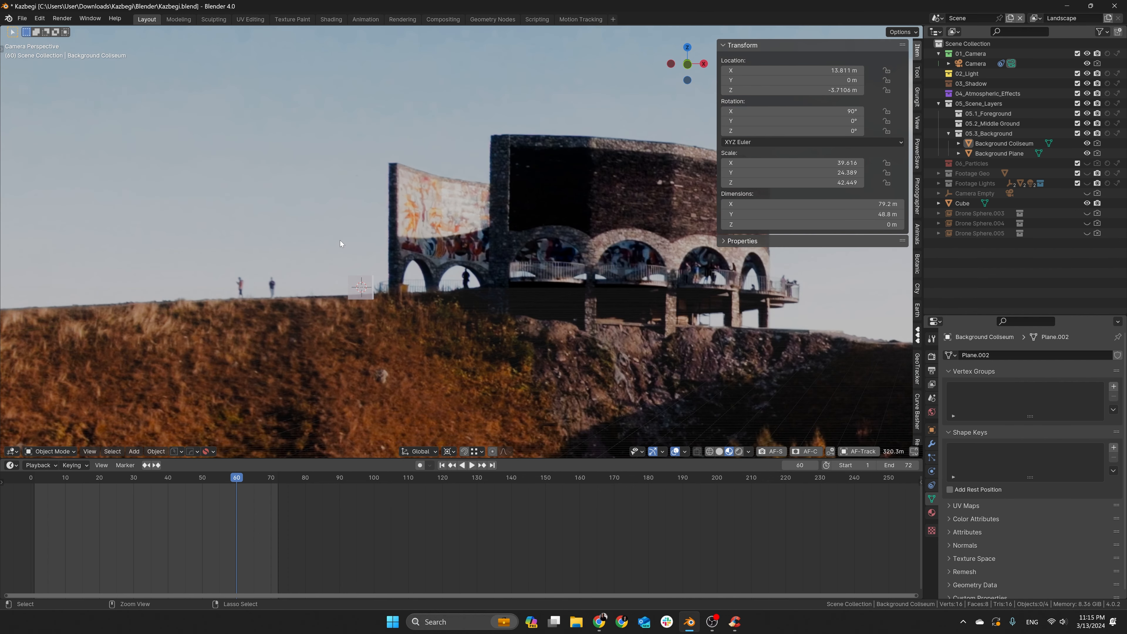
key(ctrl+z)
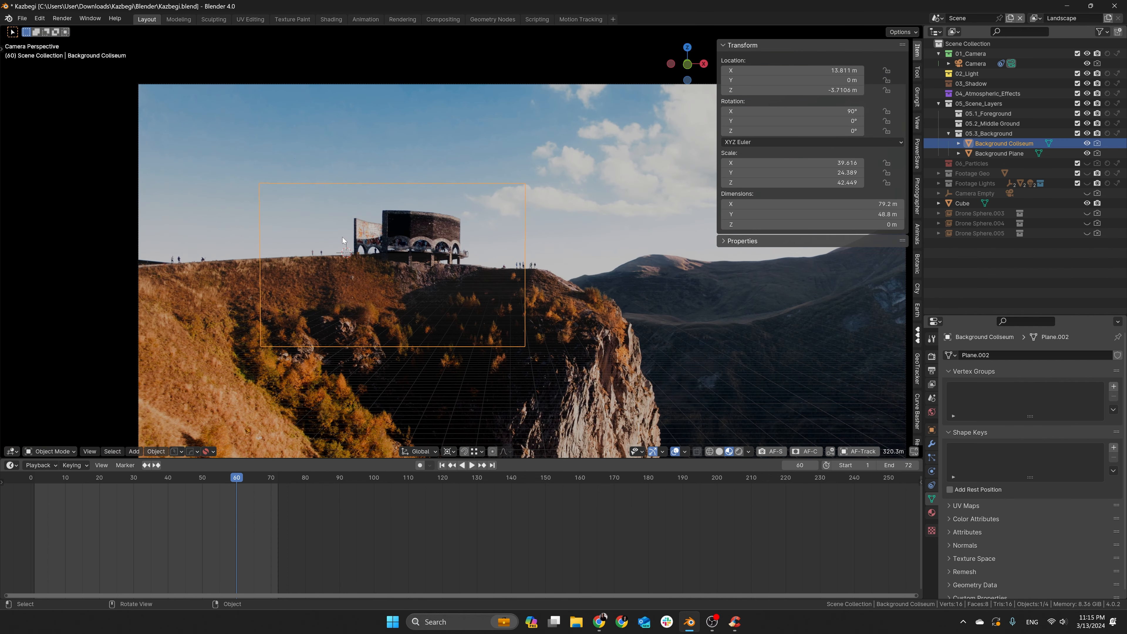
Delete the reference Cube from the scene
click(959, 204)
key(x)
click(403, 232)
scroll(444, 280, down, 2)
shift+middle_drag(410, 279, 392, 245)
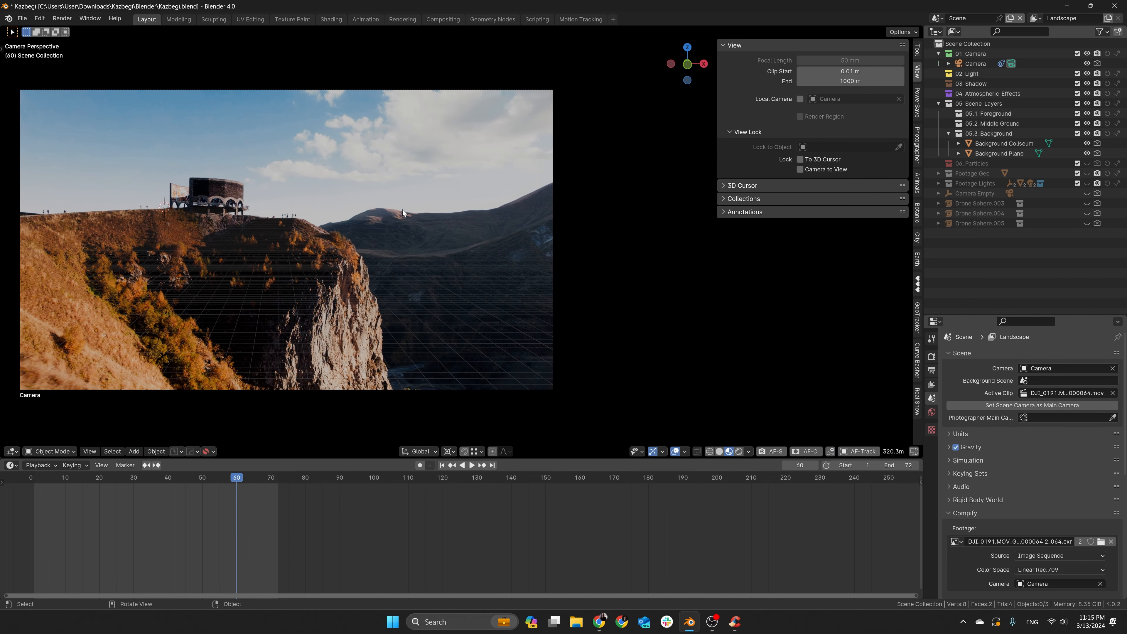
shift+middle_drag(374, 223, 439, 225)
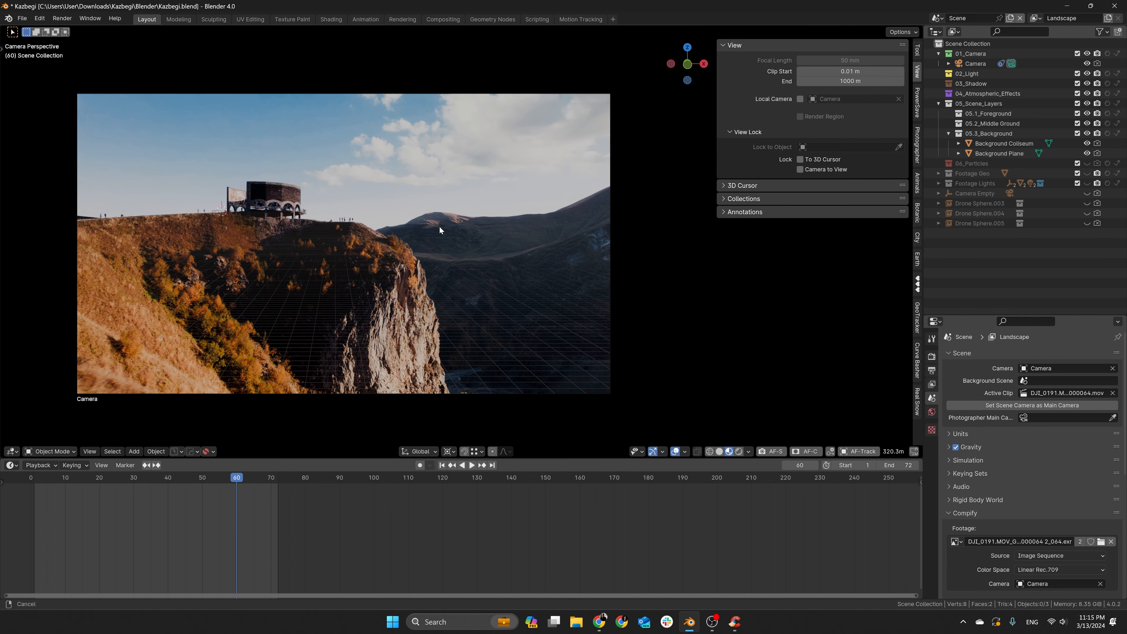
Show 06_Particles, Footage Geo, Footage Lights, the Camera Empty and the three Drone Spheres in the viewport
click(350, 287)
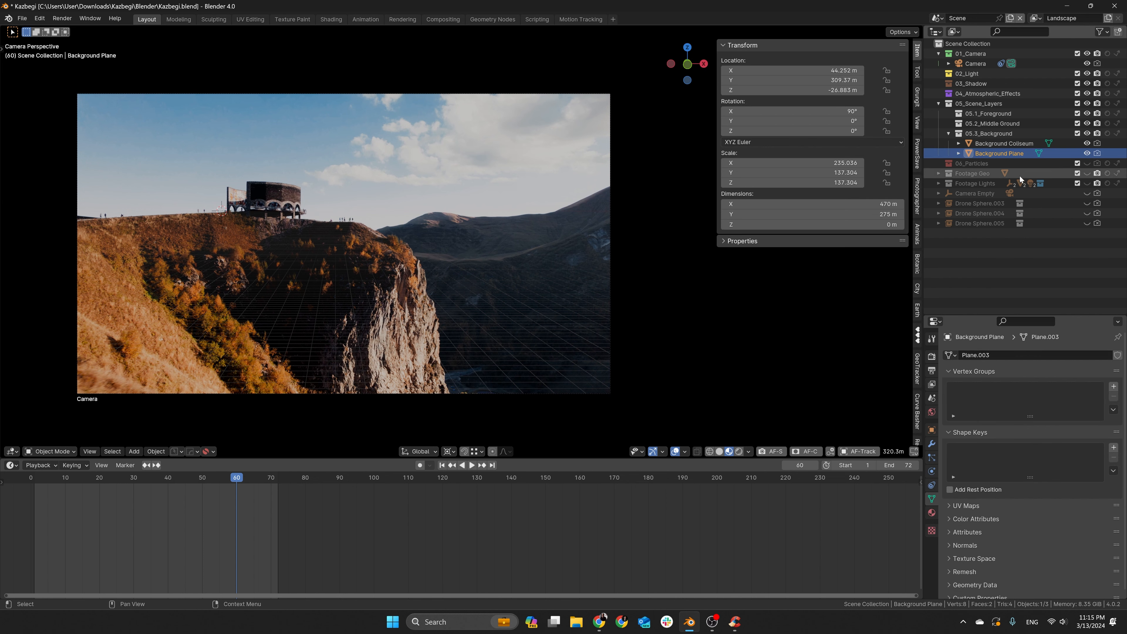
drag(1086, 193, 1088, 224)
click(1087, 184)
drag(1087, 177, 1087, 163)
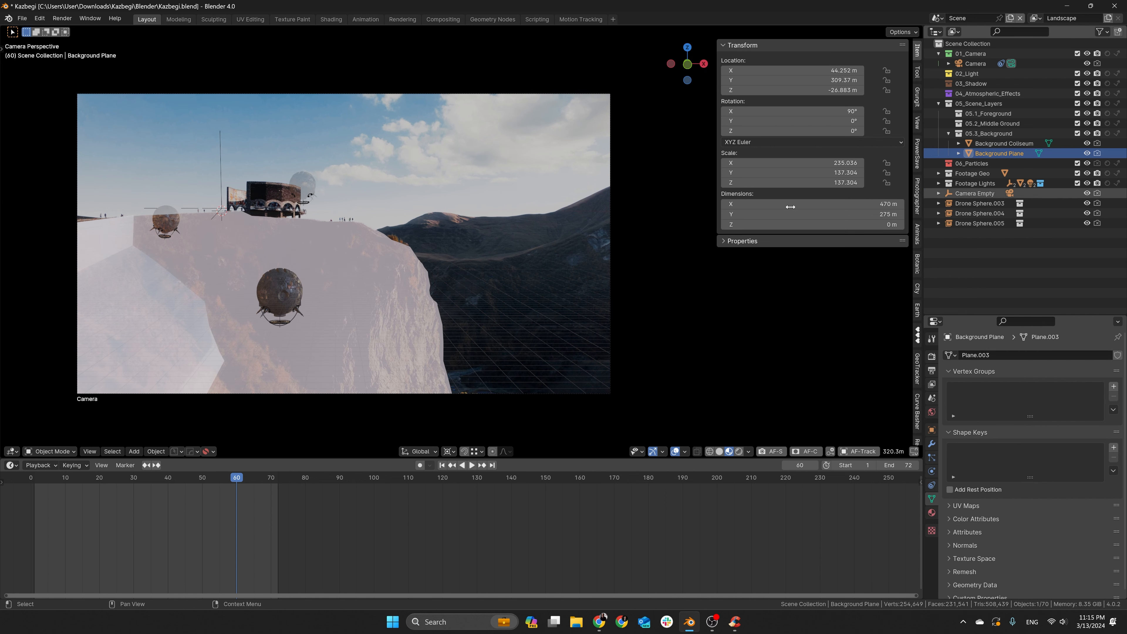
Frame the Background Plane outside the camera view and set the viewport's clip end to 100000 m
click(363, 243)
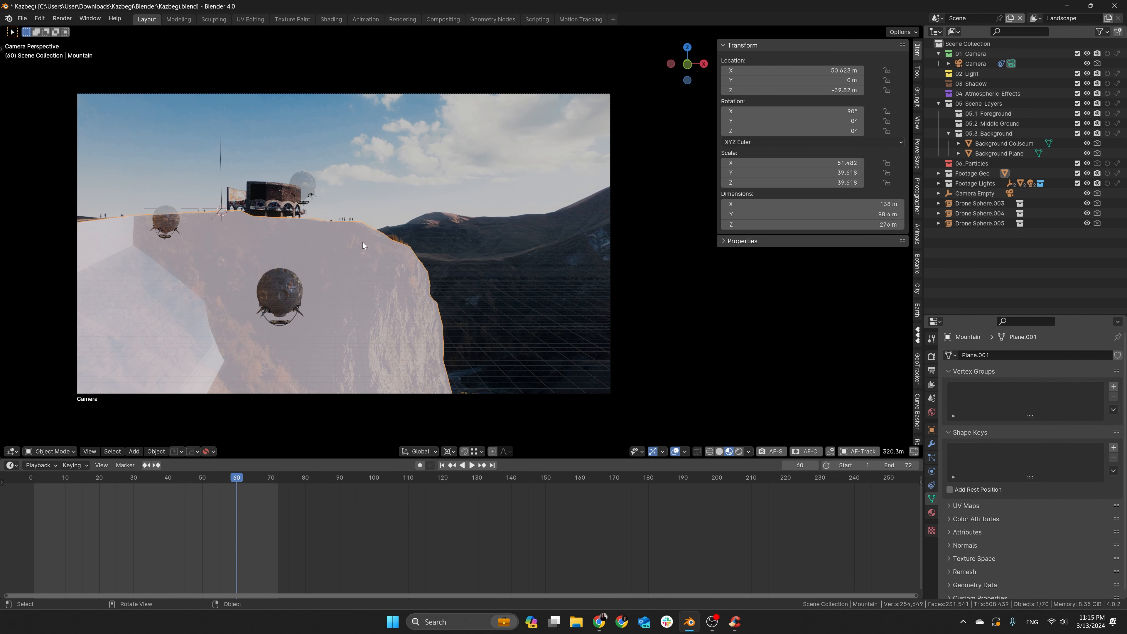
click(396, 198)
middle_drag(395, 197, 325, 163)
key(KP_Decimal)
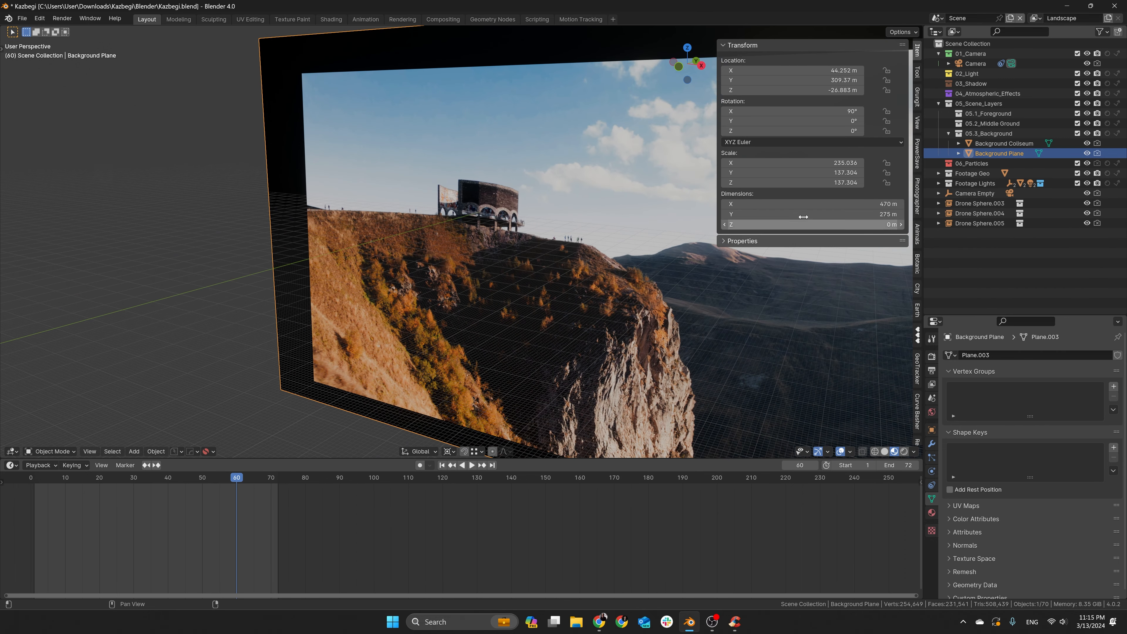
click(917, 118)
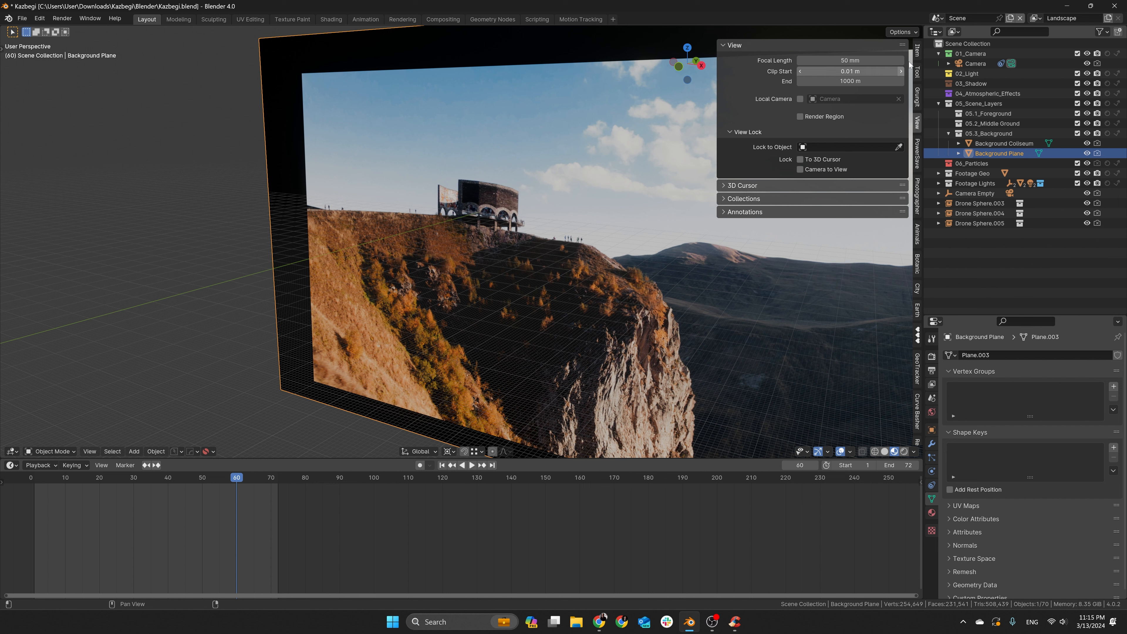
click(847, 81)
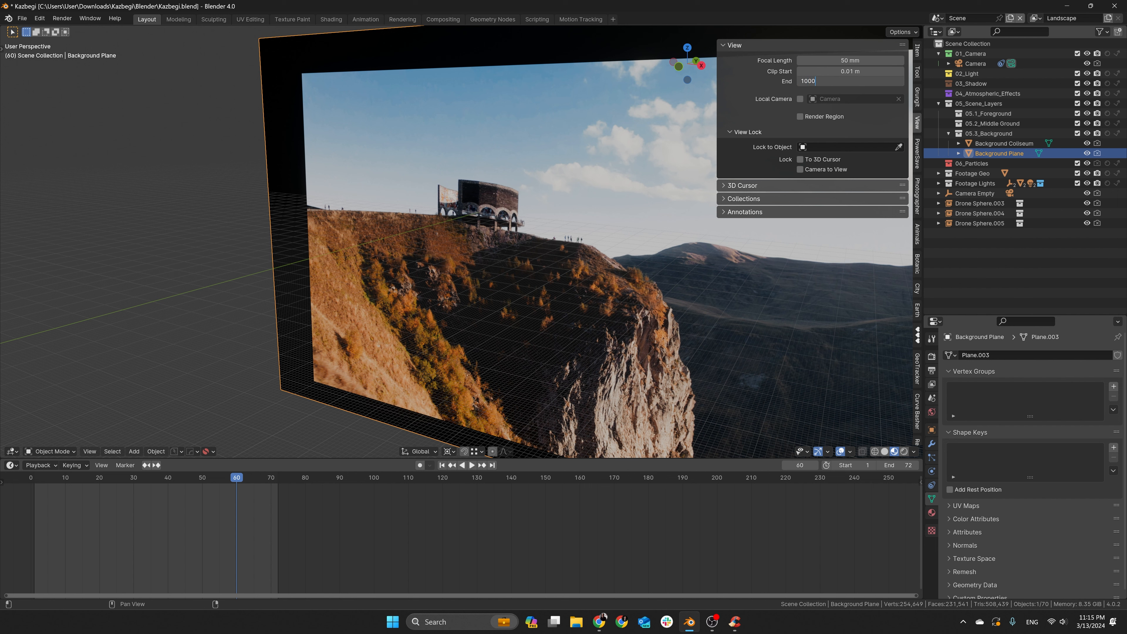
Examine how the Mountain mesh, background planes and camera are laid out from outside the camera view
scroll(543, 297, down, 6)
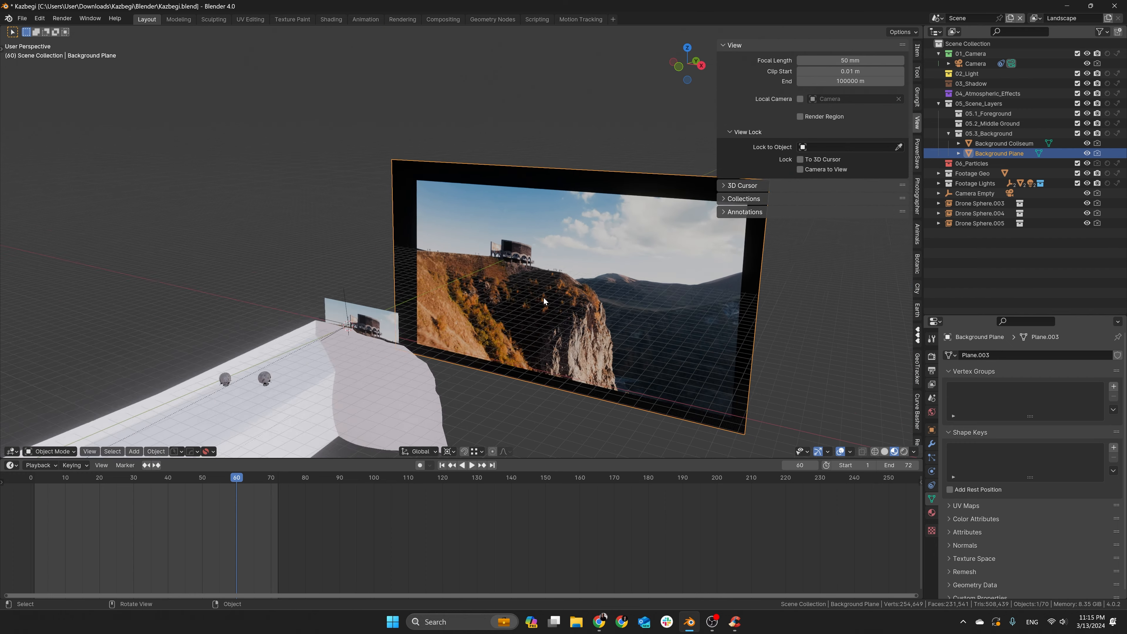
mouse_move(527, 314)
shift+middle_down()
mouse_move(541, 326)
mouse_move(543, 312)
shift+middle_up()
middle_drag(510, 358, 513, 341)
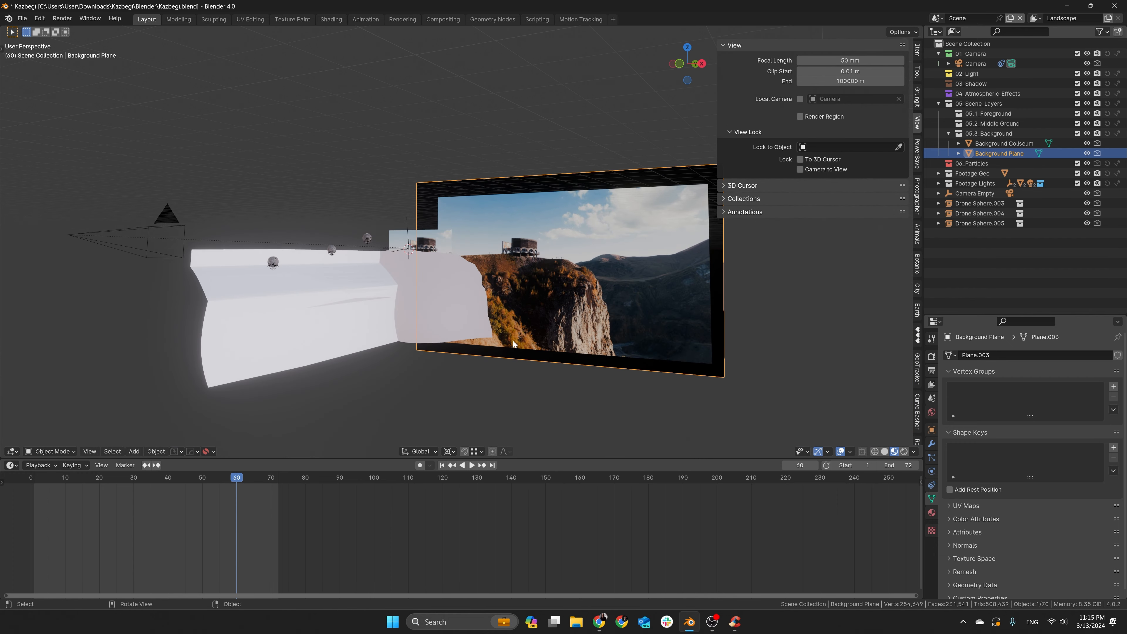
scroll(513, 341, up, 4)
click(373, 286)
scroll(369, 272, down, 3)
middle_drag(366, 265, 344, 302)
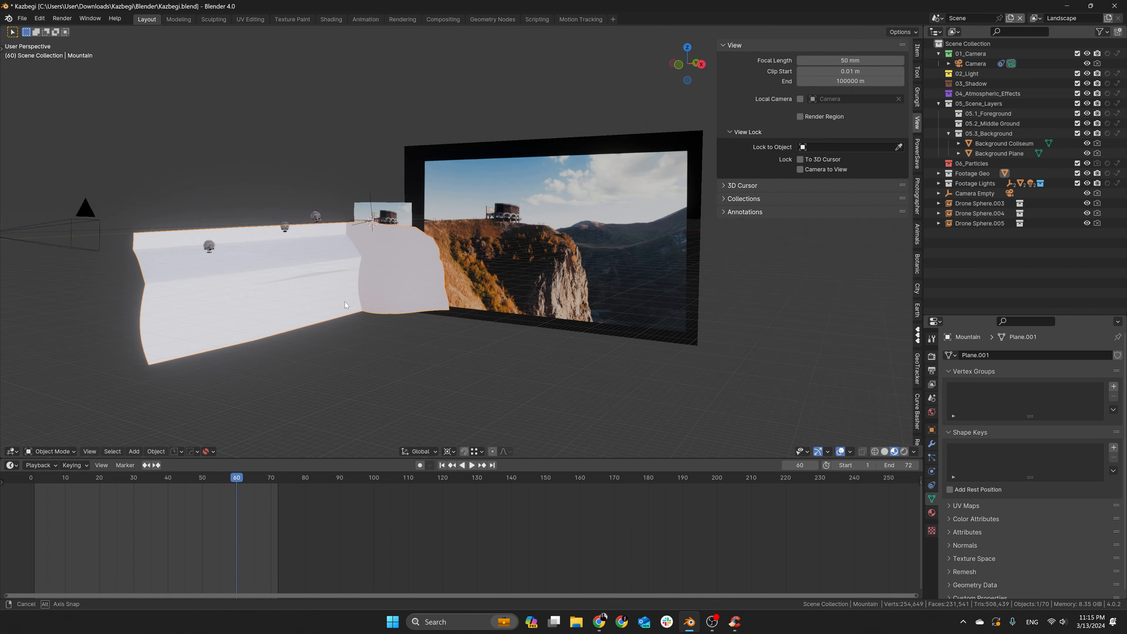
scroll(356, 227, up, 4)
scroll(355, 225, down, 3)
scroll(480, 396, up, 4)
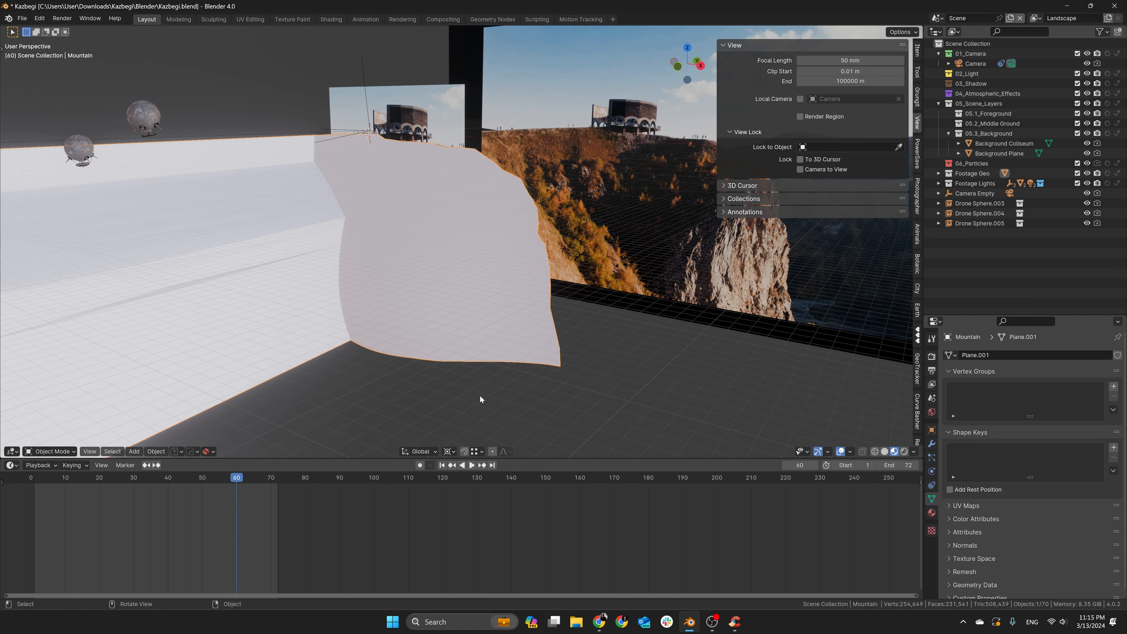
click(475, 454)
click(557, 415)
click(410, 254)
scroll(415, 295, down, 4)
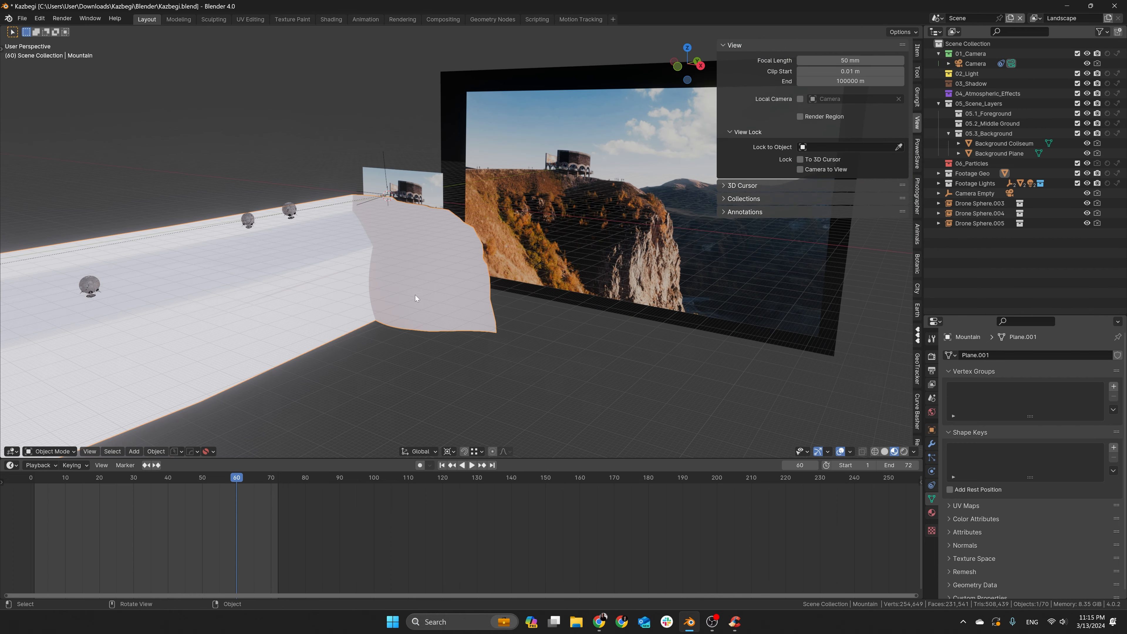
Add a plane, scale it up to roughly the mountain face's width, and rotate it 90° about the X axis
key(shift+a)
click(546, 252)
key(s)
click(478, 198)
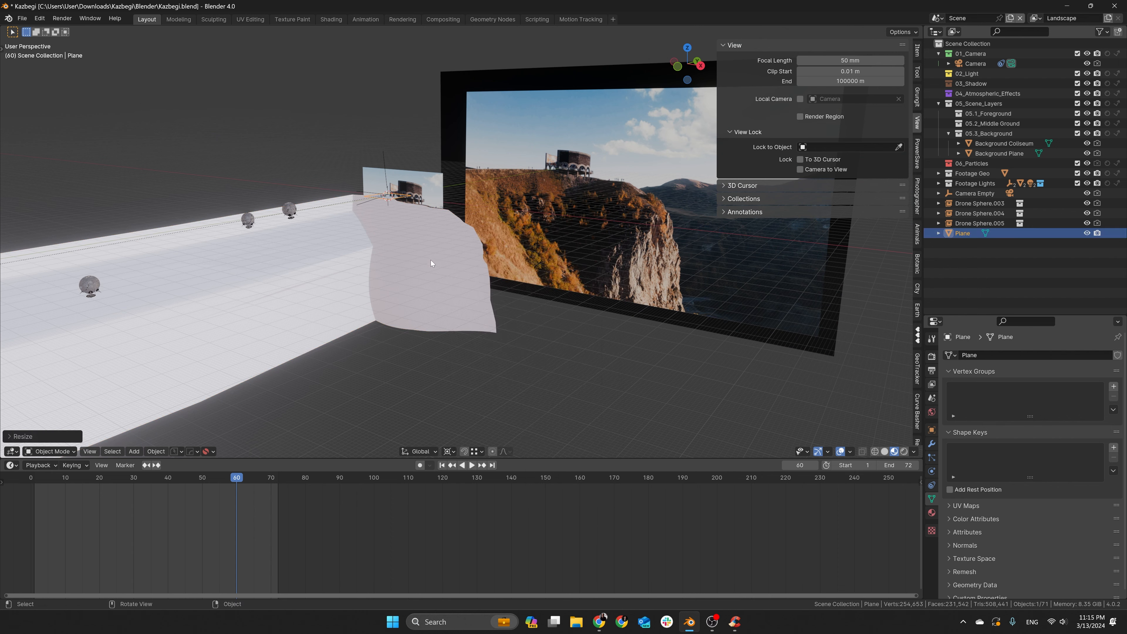
key(r)
key(x)
text(90)
key(Return)
right_click(389, 116)
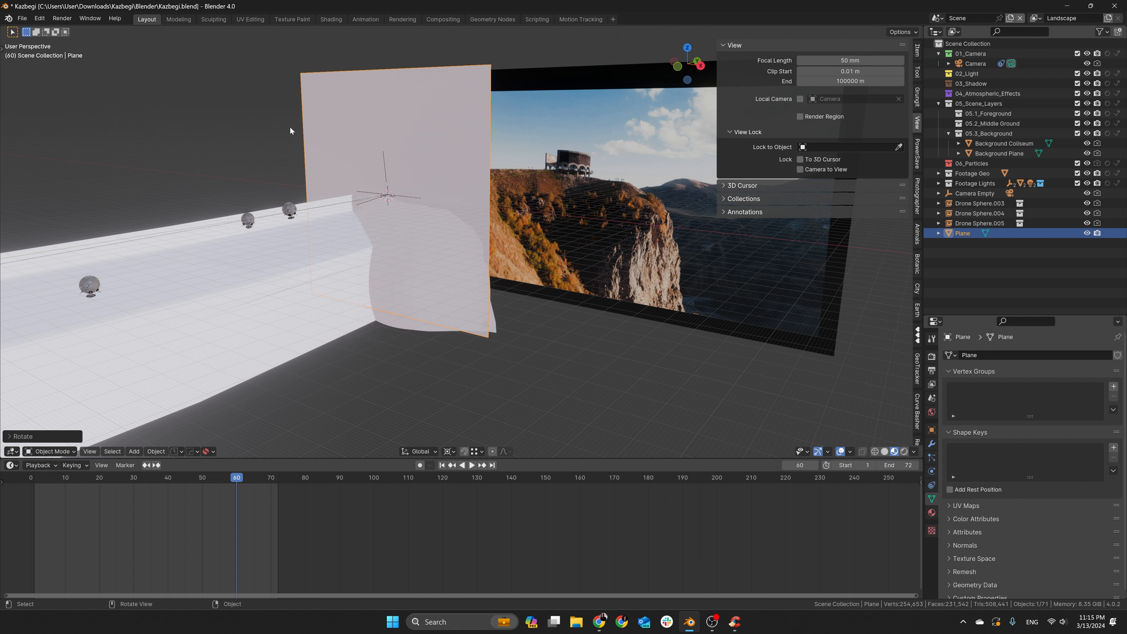
Lower the upright plane and shift it sideways along X so it covers the mountain's front face
key(g)
key(x)
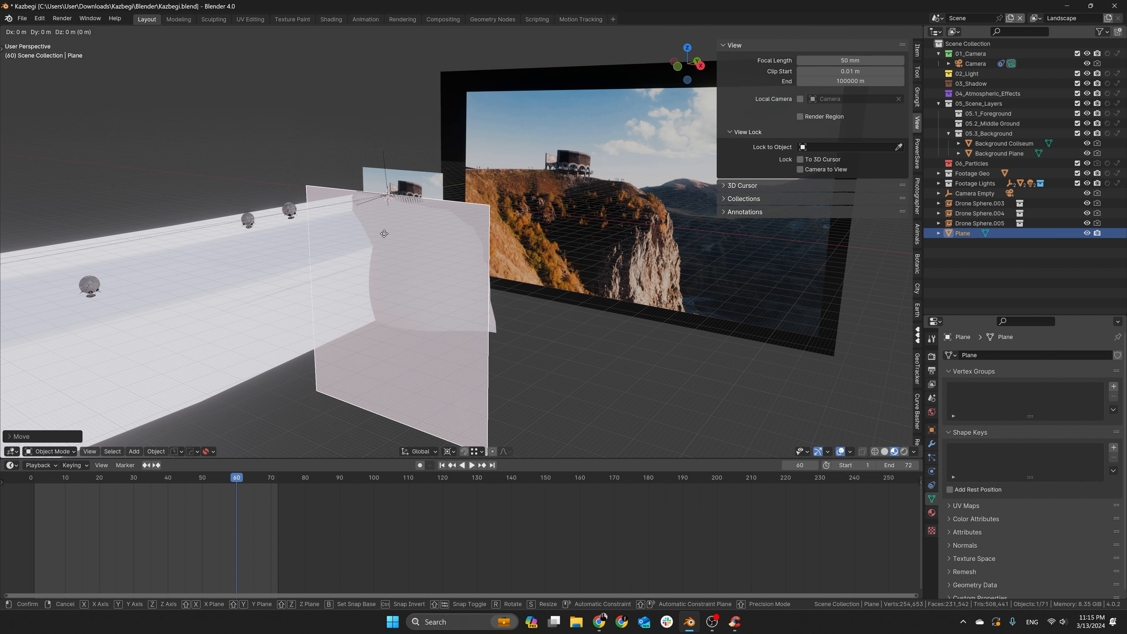
click(430, 245)
Raise the plane's lower edge about 78 m along Z and pull its outer edge inward along X to fit the mountain face
key(Tab)
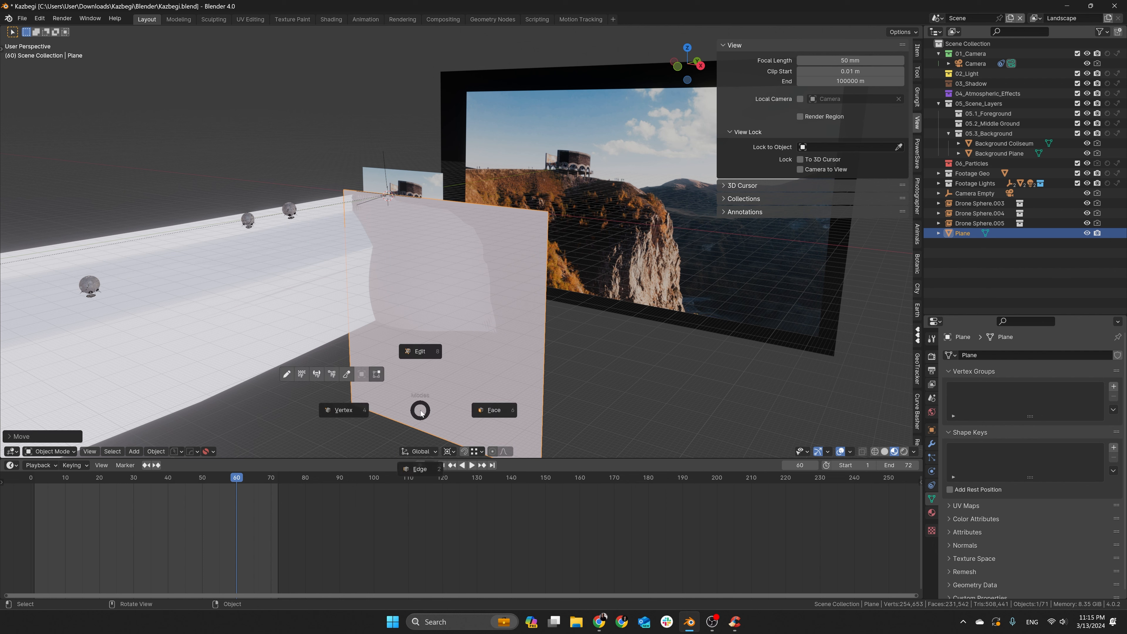
click(421, 469)
click(425, 428)
key(g)
key(z)
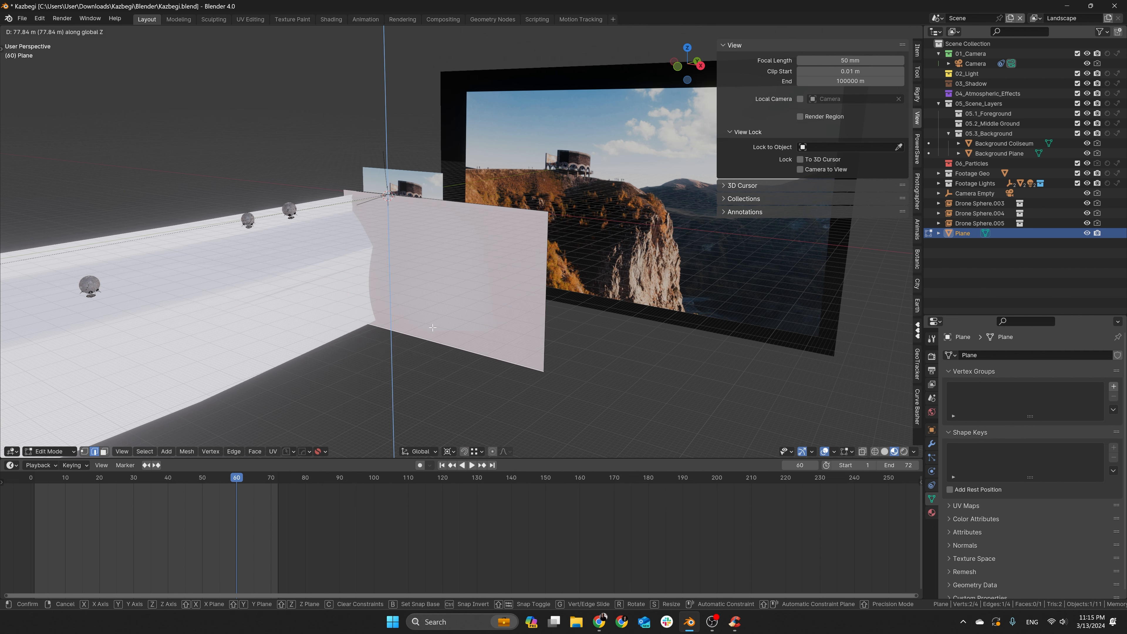
click(433, 327)
key(g)
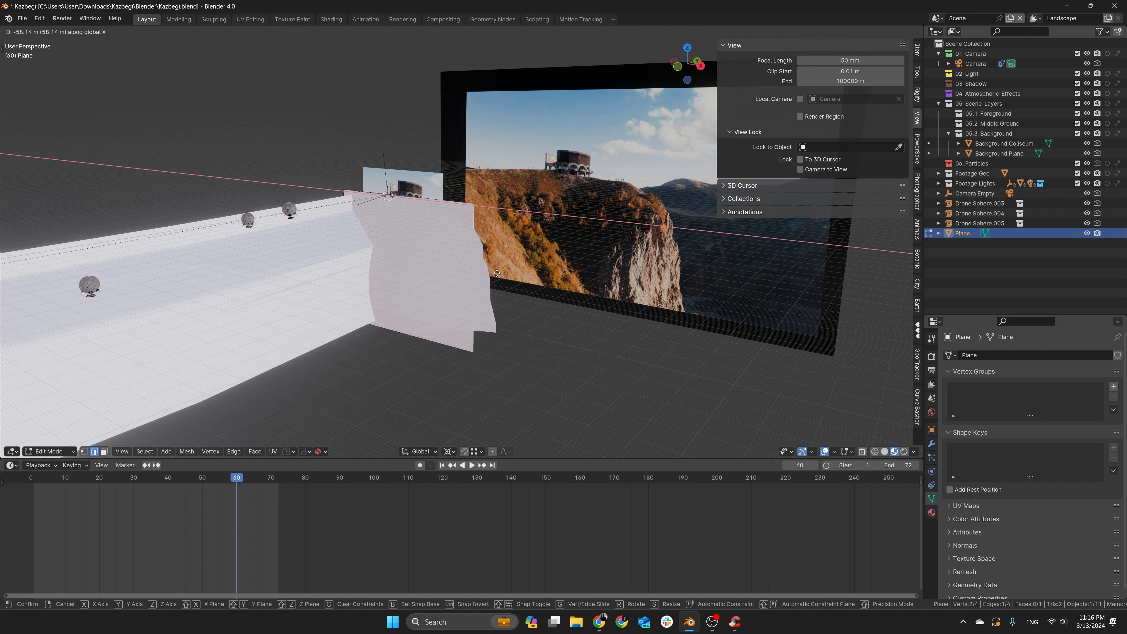
click(519, 283)
Subdivide the whole plane with 50 cuts
key(Tab)
click(470, 230)
key(Tab)
click(520, 230)
key(a)
click(474, 180)
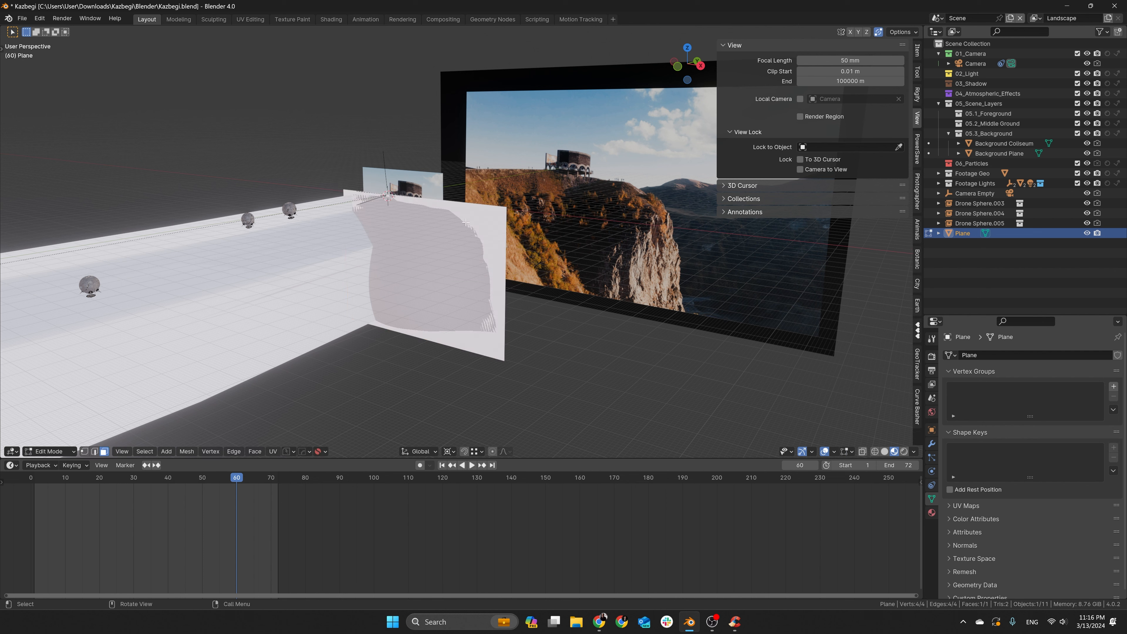
right_click(465, 224)
click(413, 271)
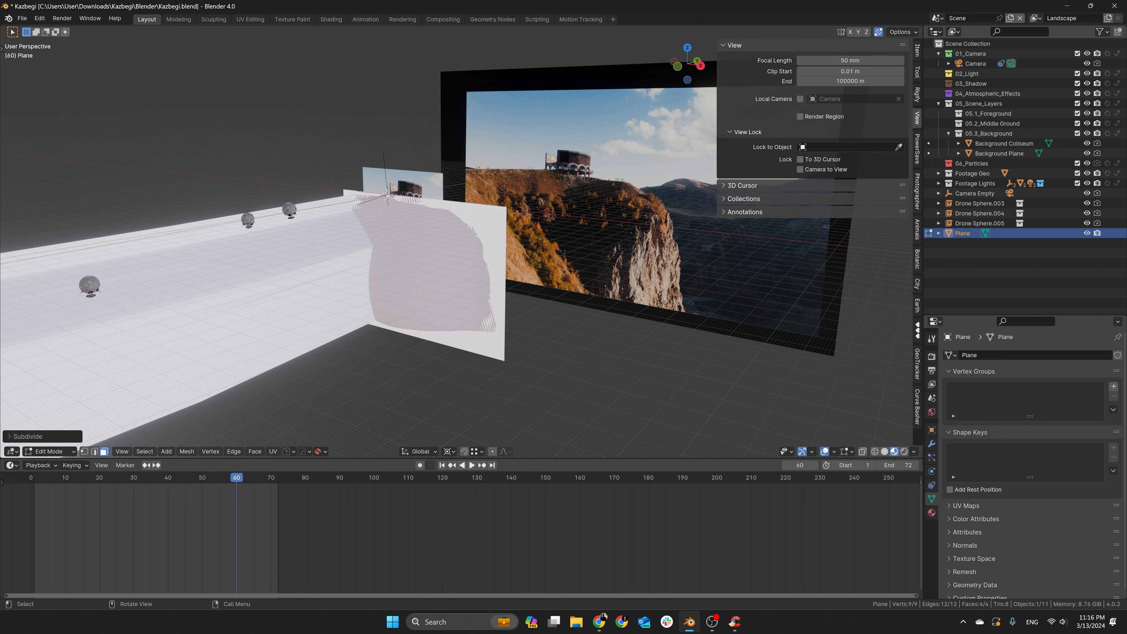
click(27, 436)
double_click(100, 368)
text(50)
key(Return)
key(Tab)
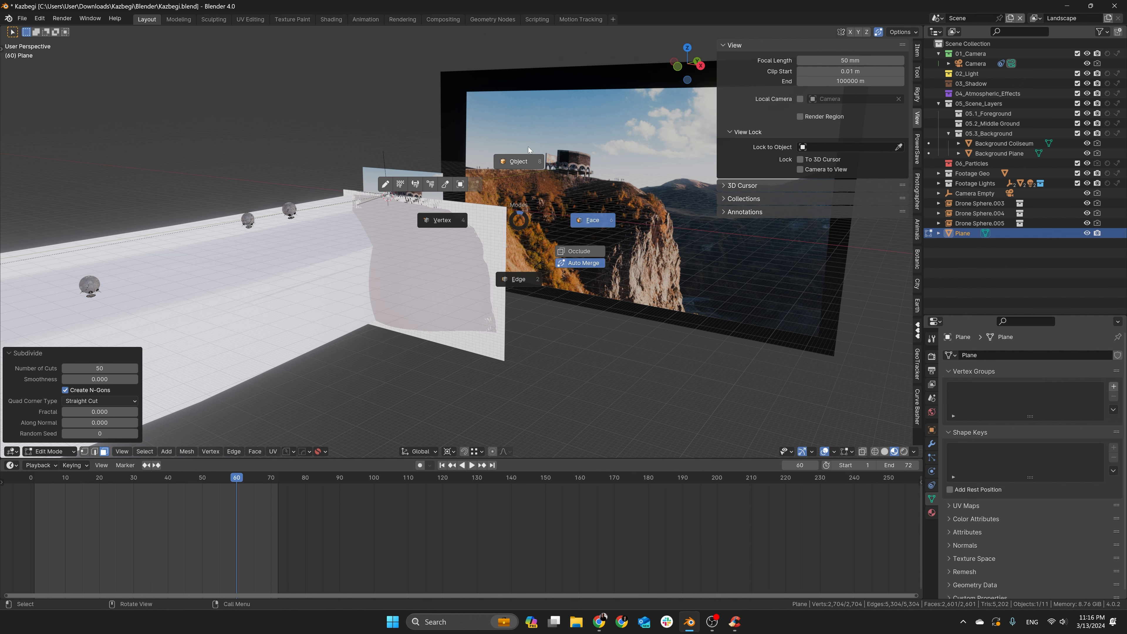
Show the plane's vertices for editing, isolate a single vertex near its upper edge, and turn on proportional editing
click(518, 152)
scroll(468, 235, up, 3)
key(Tab)
click(409, 243)
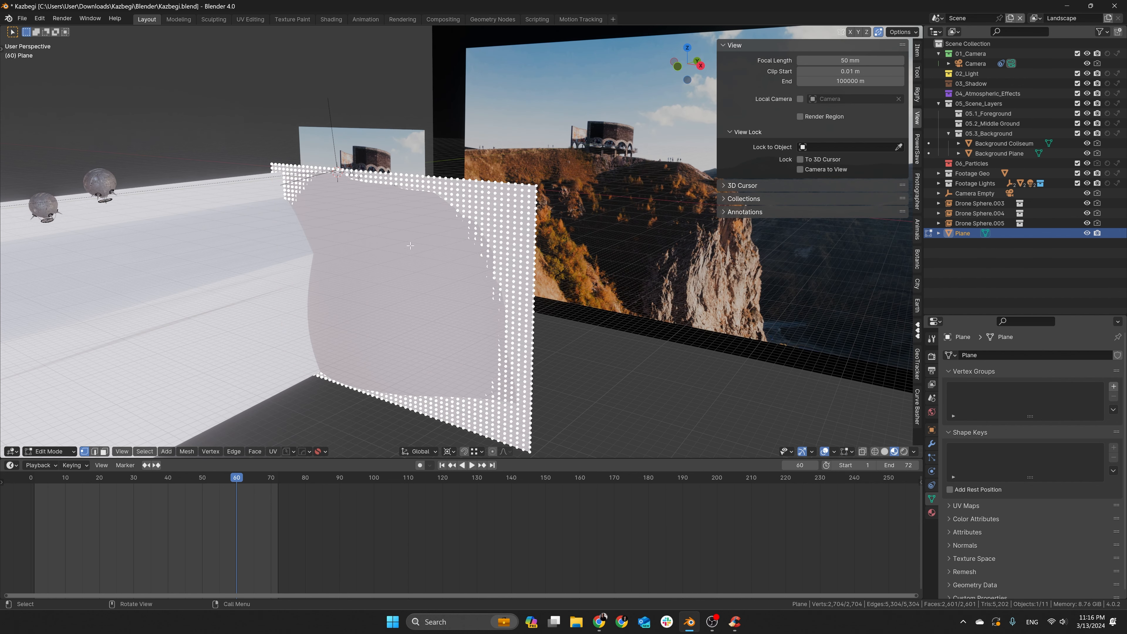
click(403, 265)
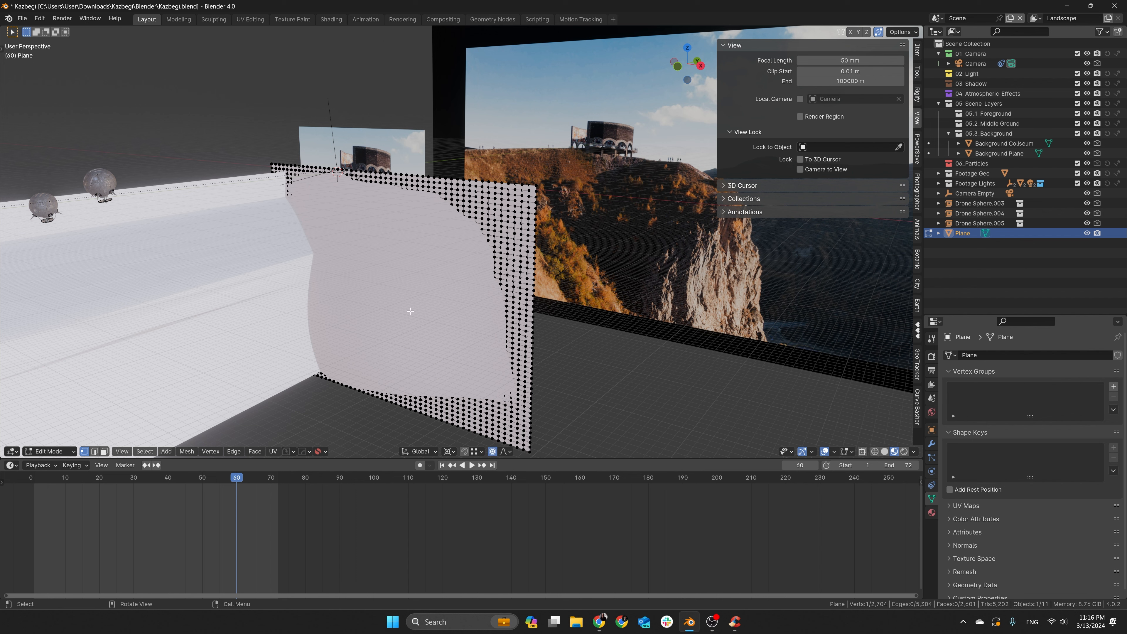
Try moving the selected vertex freely with smooth proportional falloff, enlarging the influence radius to about 73 m
key(g)
scroll(406, 299, down, 8)
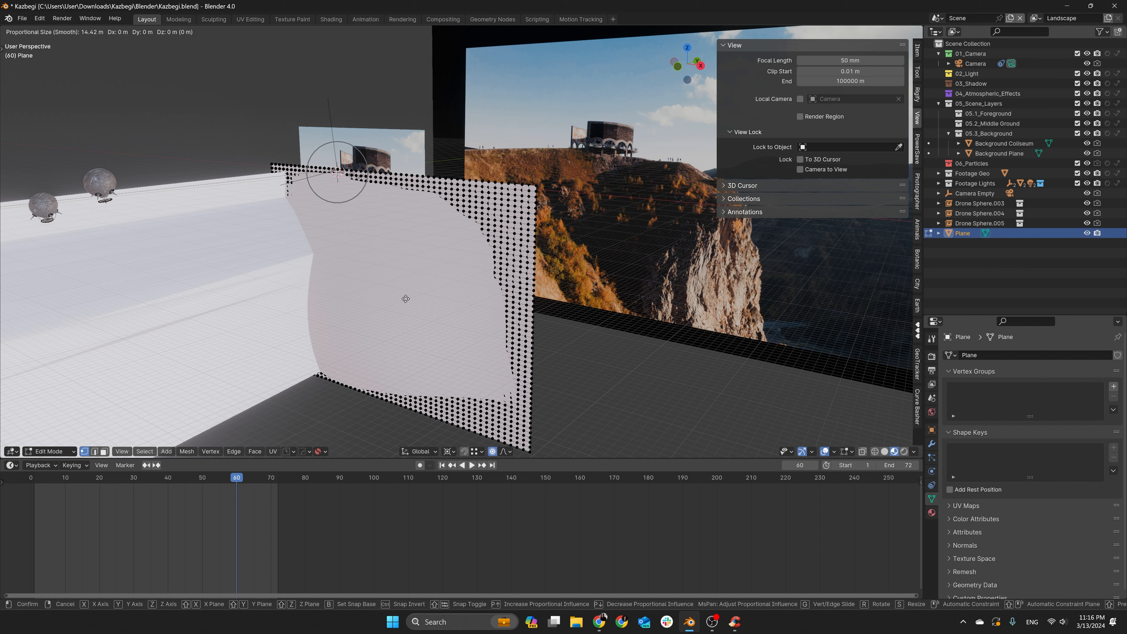
scroll(406, 298, down, 3)
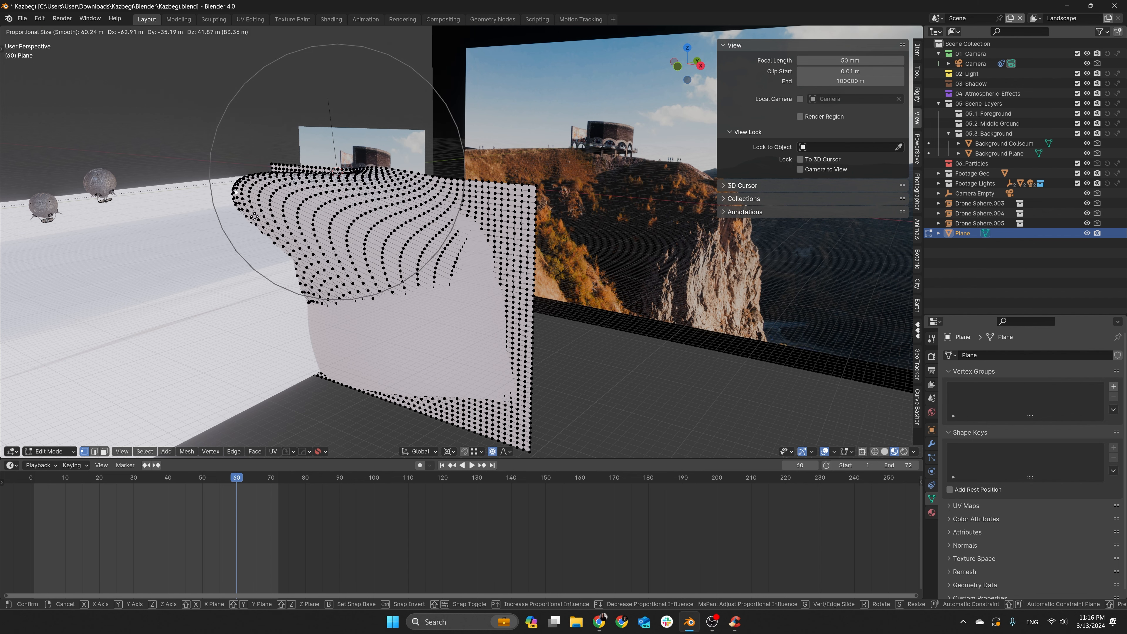
scroll(310, 280, down, 5)
scroll(310, 281, up, 5)
scroll(310, 281, up, 5)
scroll(340, 282, down, 7)
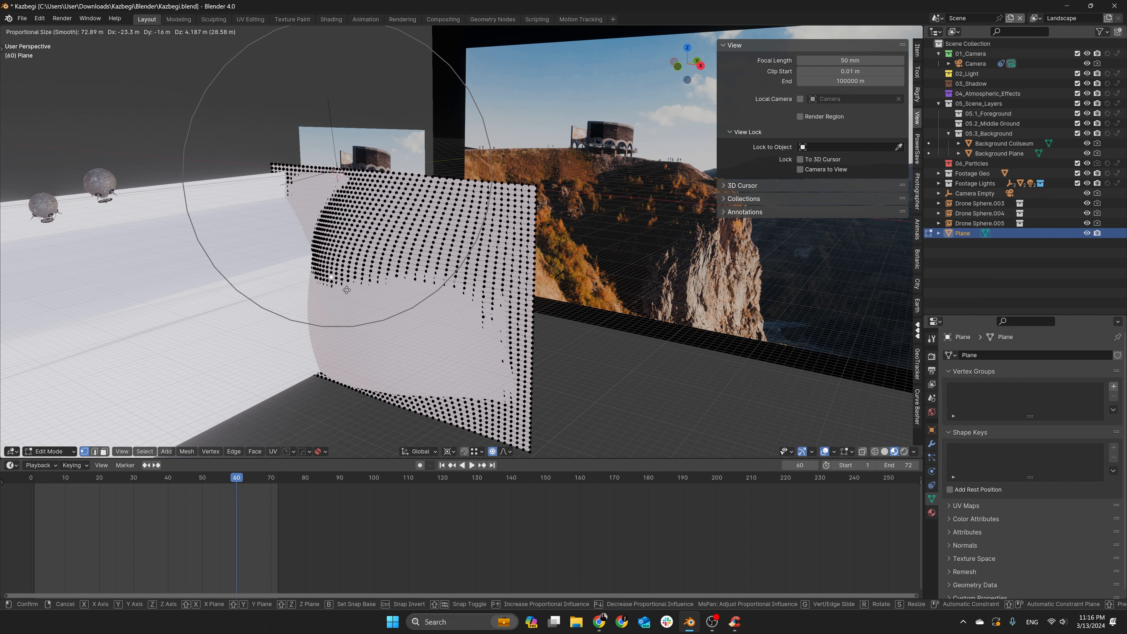
click(364, 277)
Look through the camera and pull the plane's upper outer corner inward along X with proportional editing
key(KP_0)
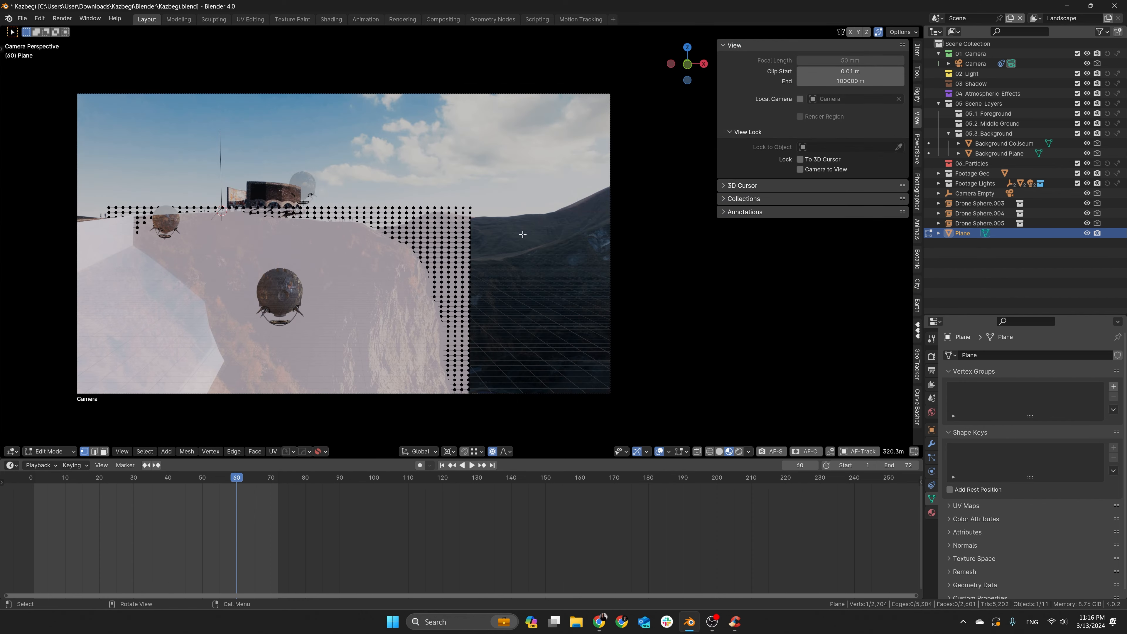
key(g)
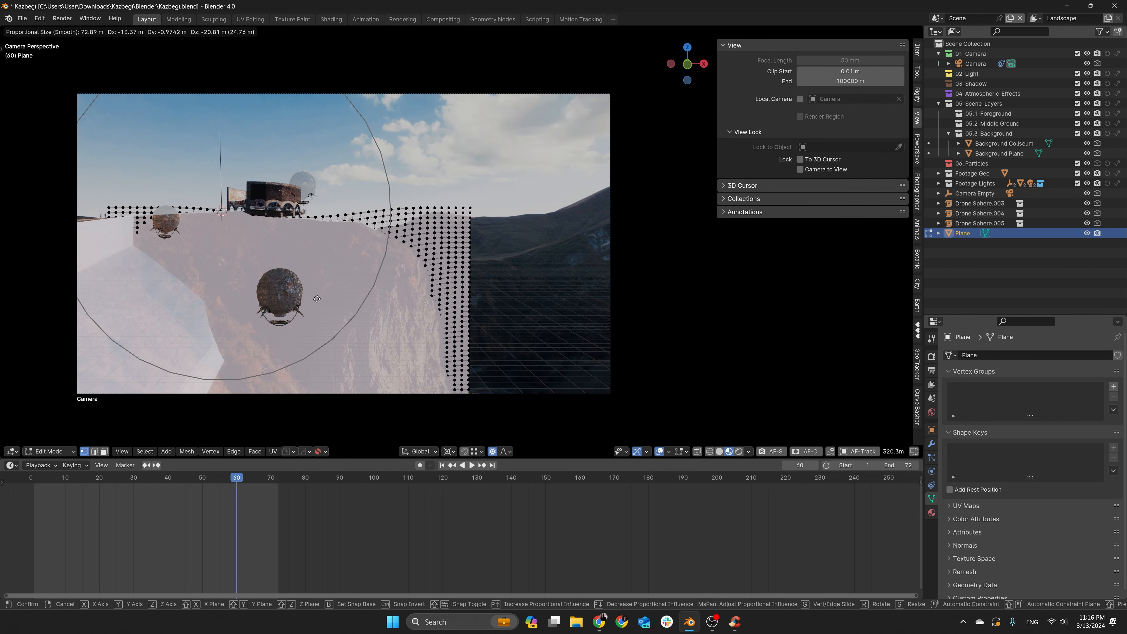
click(323, 299)
key(g)
key(x)
click(430, 265)
key(g)
key(x)
scroll(449, 224, up, 10)
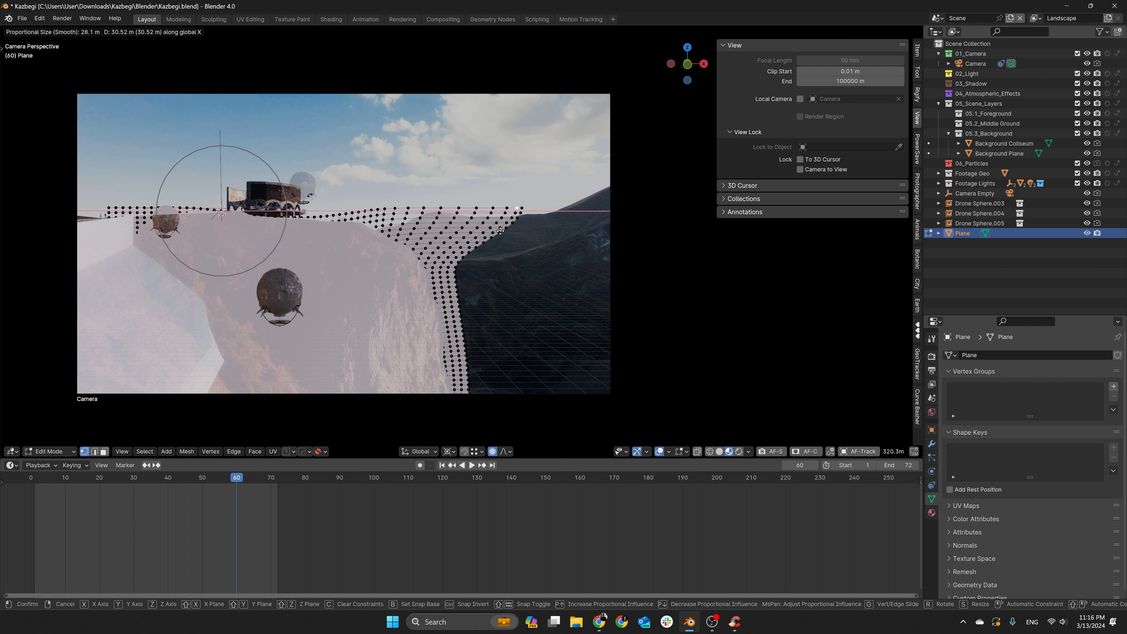
key(Escape)
Set the transform pivot to Bounding Box Center and pull the upper corner further inward along X with about a 45 m falloff
click(450, 456)
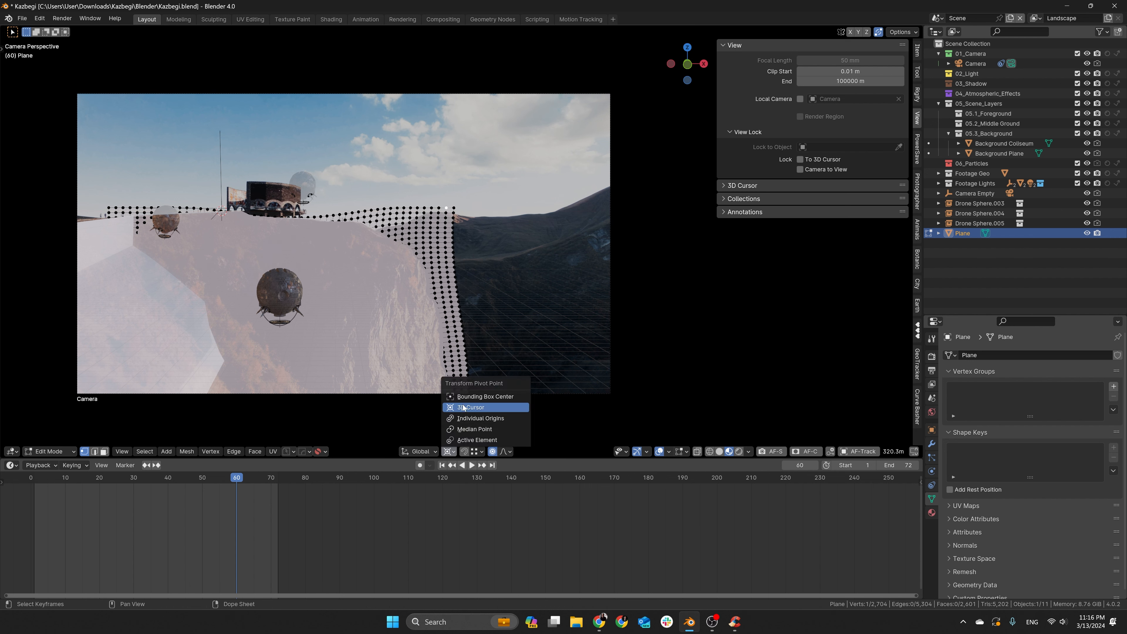
click(461, 392)
key(g)
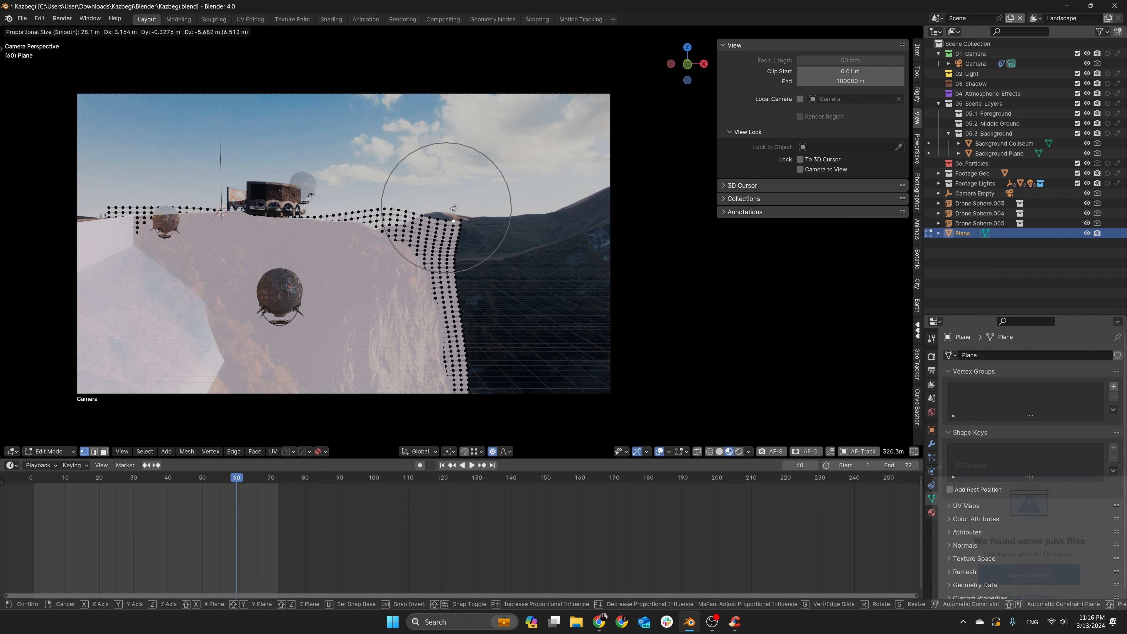
key(x)
scroll(440, 239, up, 2)
key(g)
scroll(415, 299, down, 4)
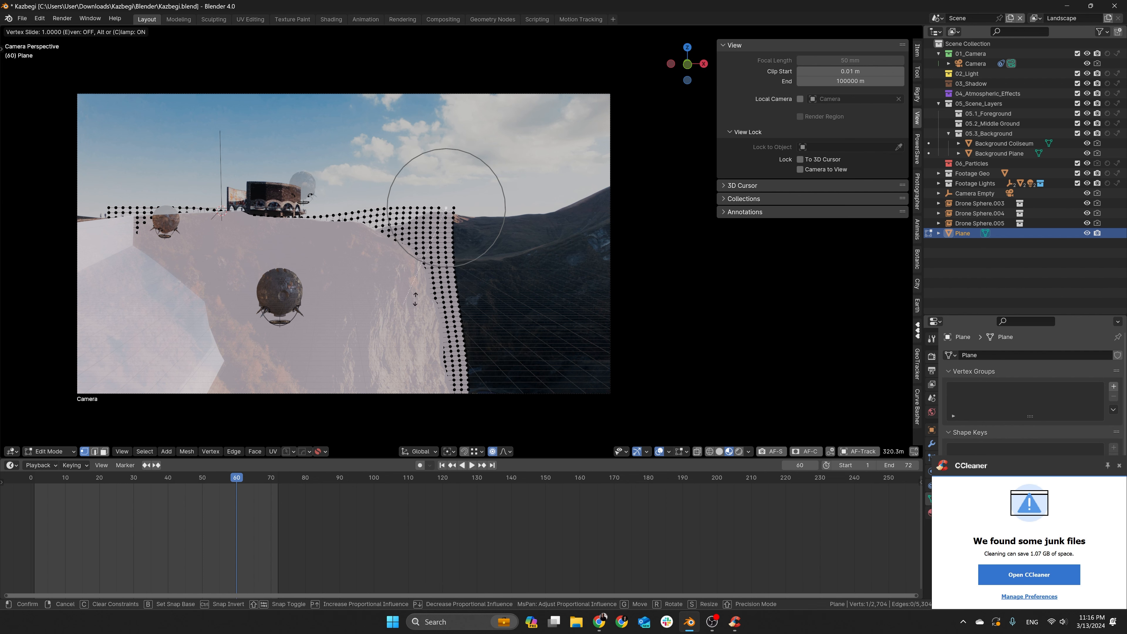
key(g)
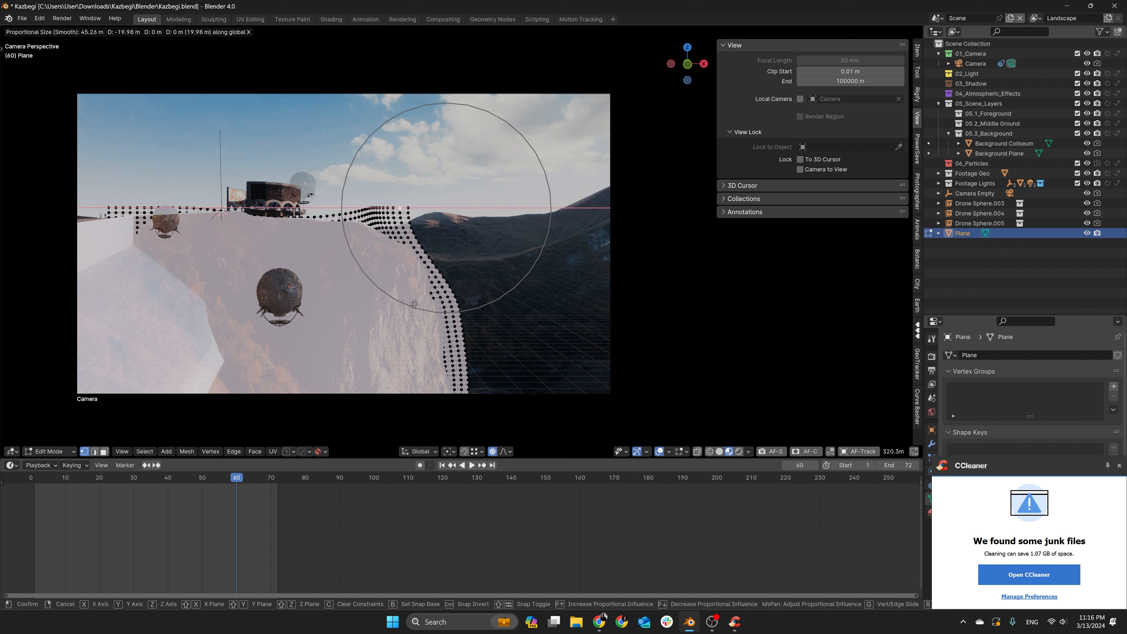
Move vertices along the plane's outer edge with proportional falloff to follow the cliff's silhouette in the footage
click(420, 219)
key(g)
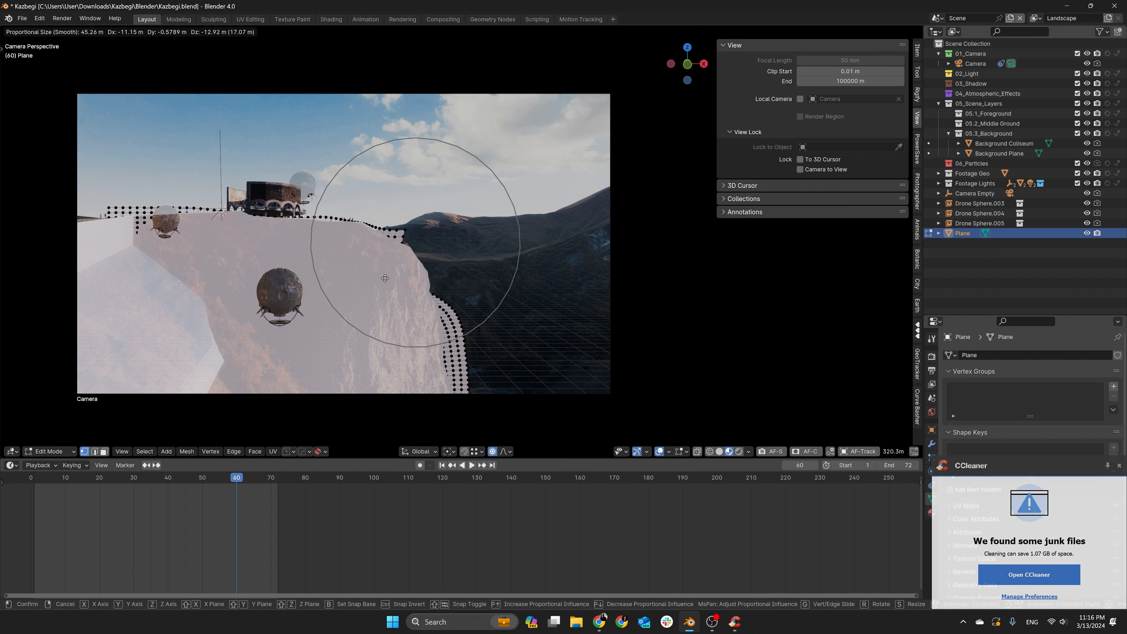
click(449, 325)
key(g)
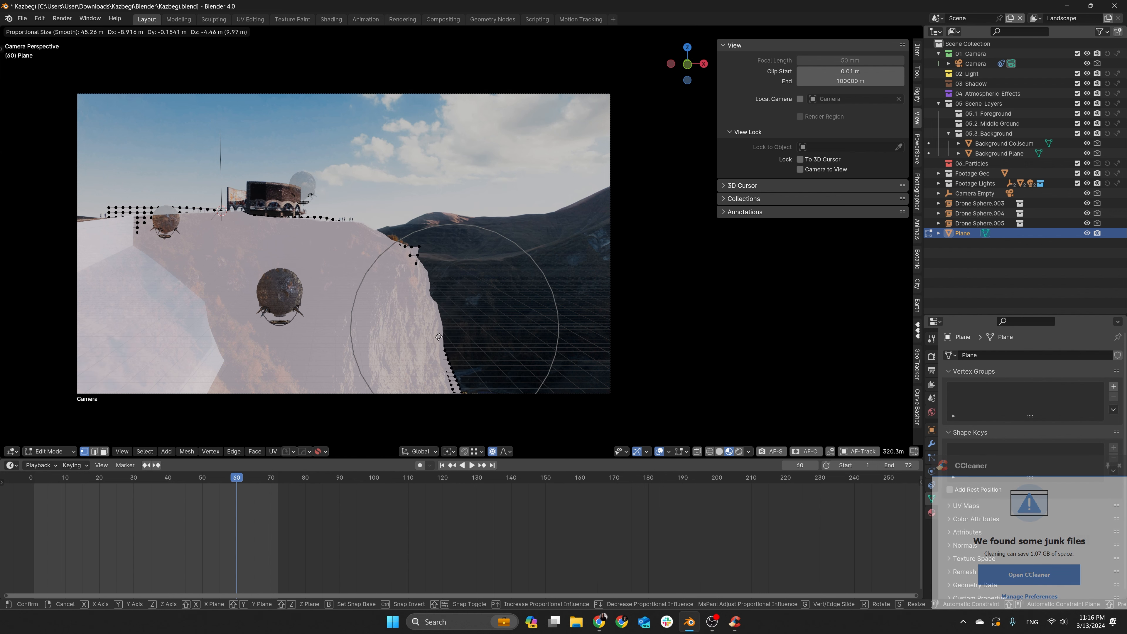
click(448, 337)
click(419, 244)
key(g)
click(433, 222)
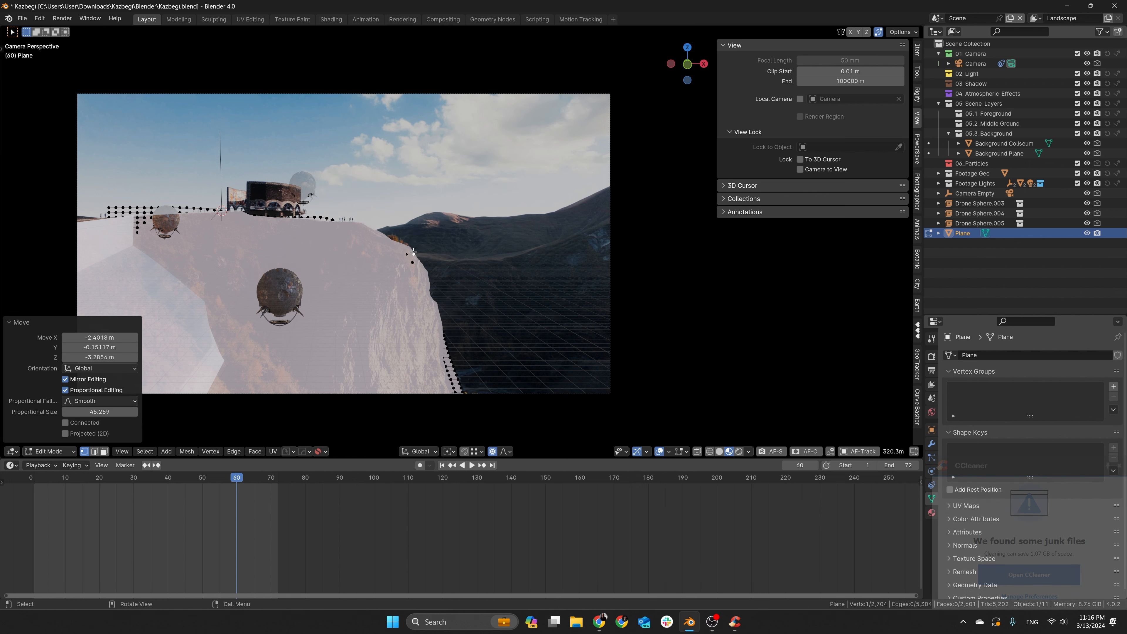
Leave mesh editing, delete the practice plane from the scene, and save the Kazbegi file
key(Tab)
click(429, 162)
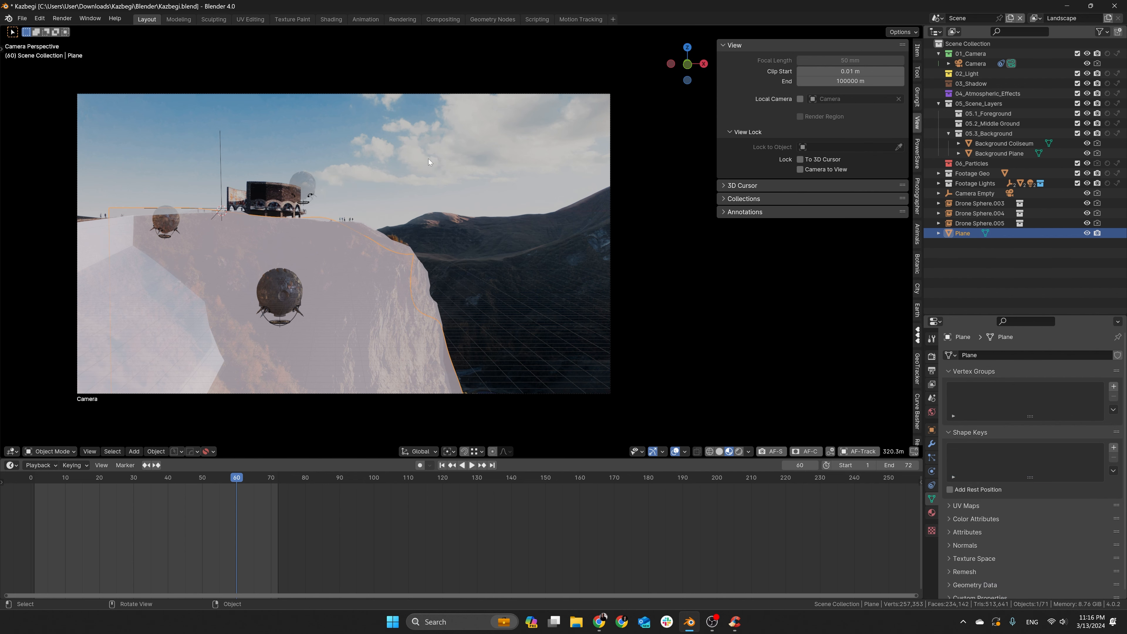
key(x)
click(141, 208)
middle_drag(141, 208, 430, 283)
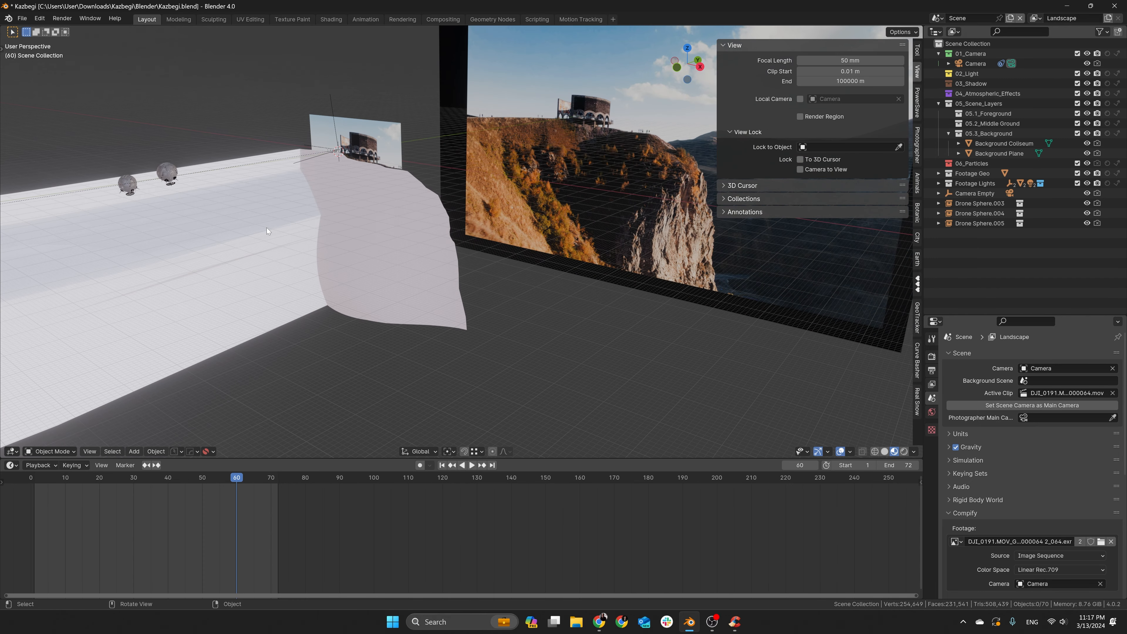
key(ctrl+s)
Select the finished Mountain mesh and examine its shape from several angles and through the camera
middle_drag(268, 230, 417, 293)
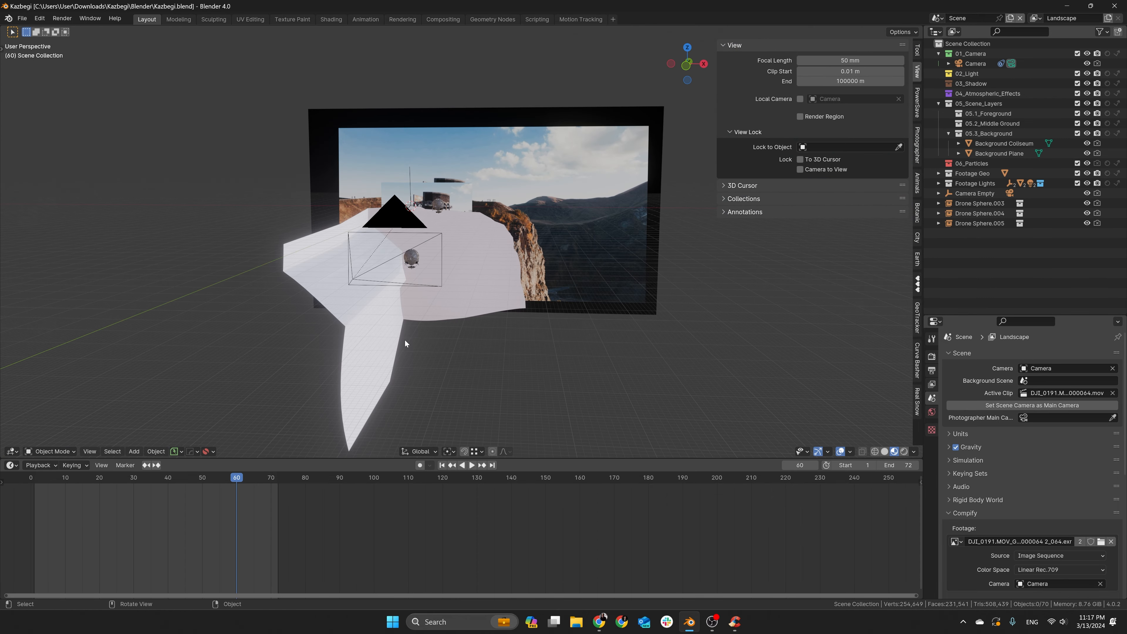
middle_drag(405, 340, 369, 342)
scroll(209, 280, up, 4)
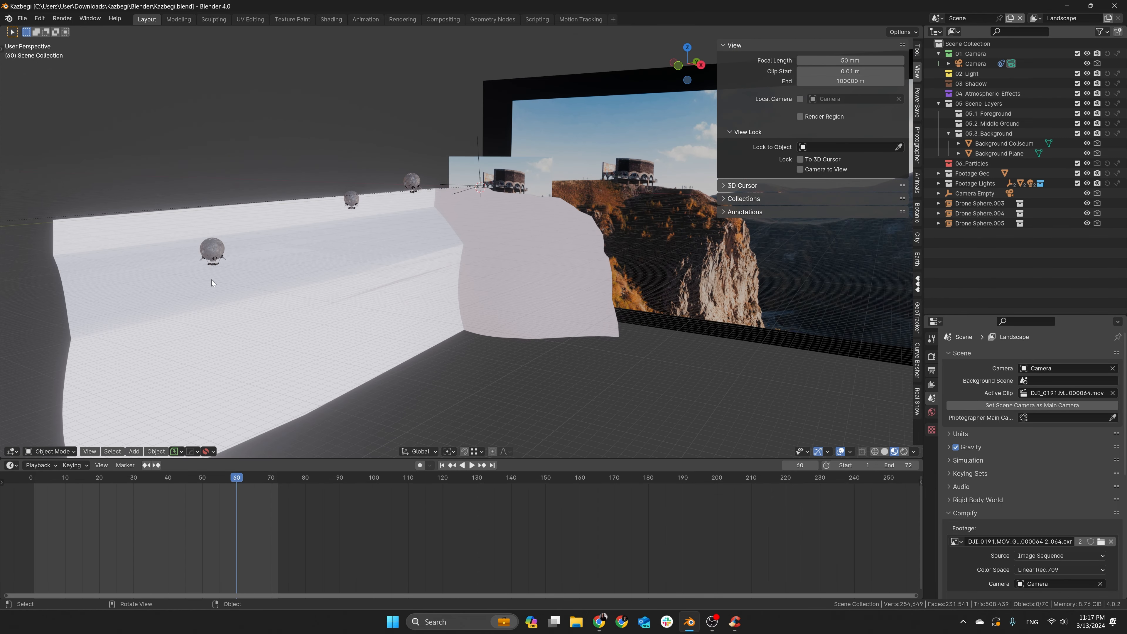
click(268, 214)
scroll(152, 257, up, 4)
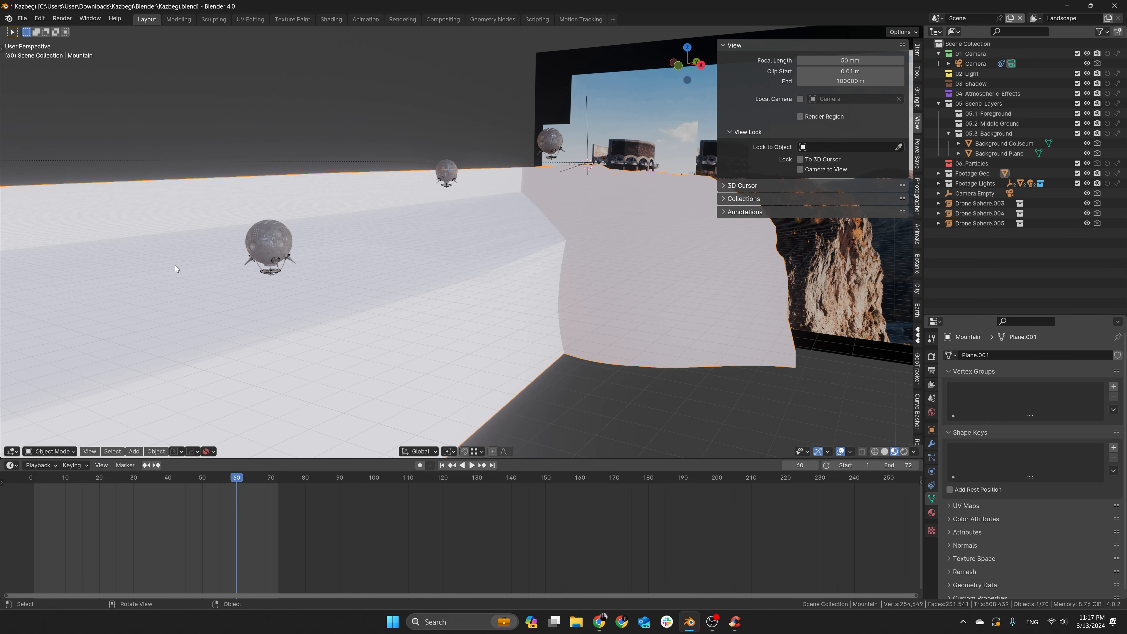
middle_drag(175, 265, 348, 218)
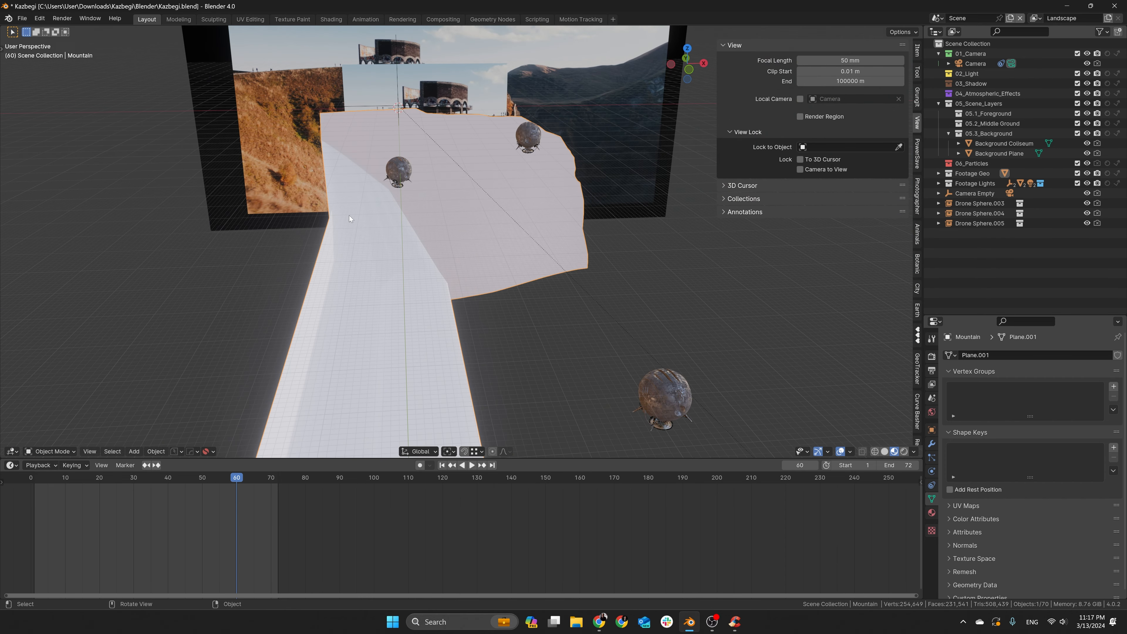
middle_drag(414, 254, 358, 233)
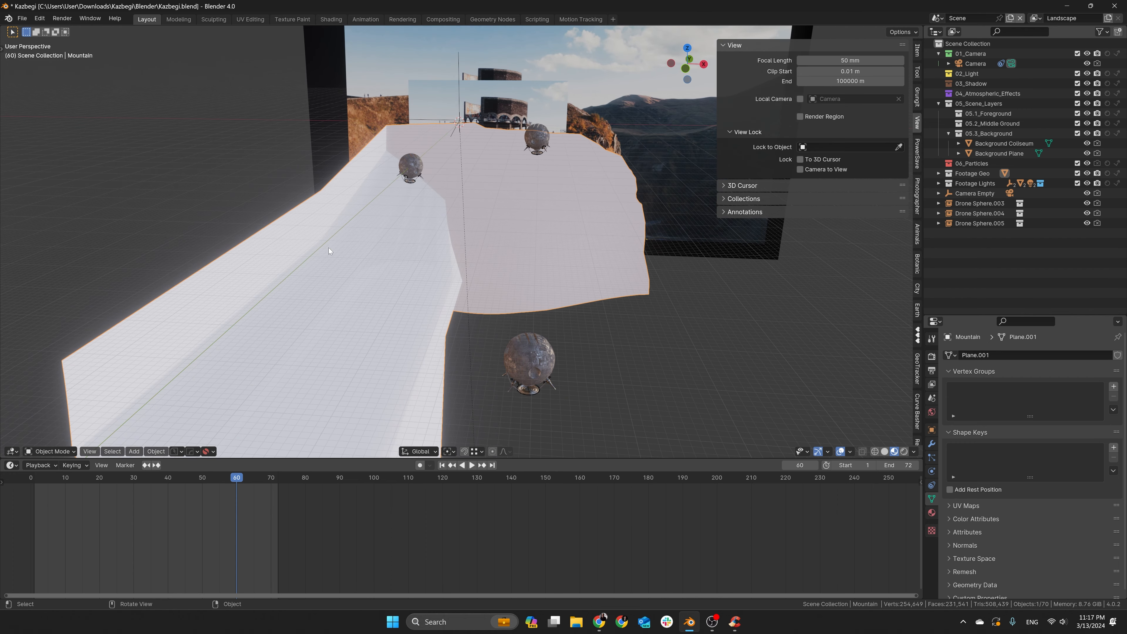
key(KP_0)
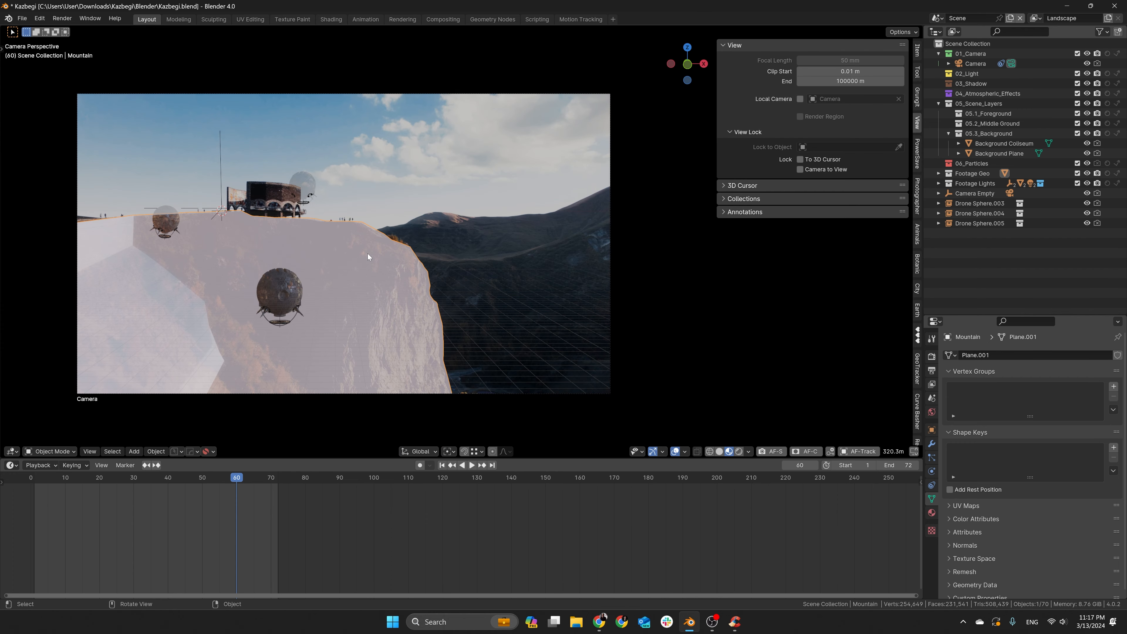
click(340, 290)
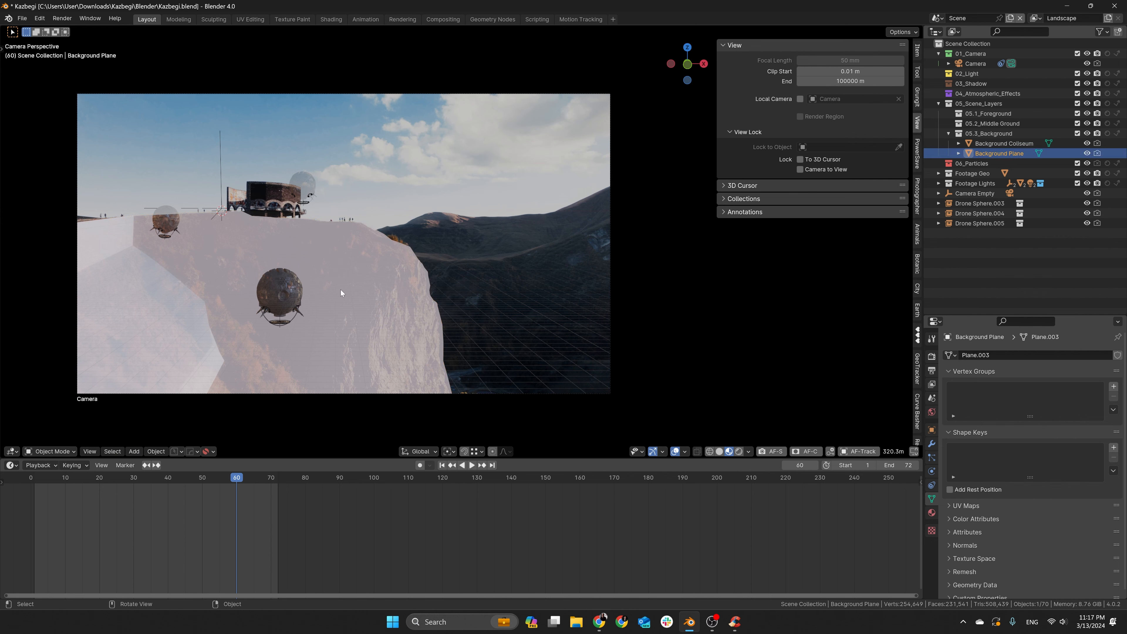
click(341, 290)
key(g)
right_click(308, 324)
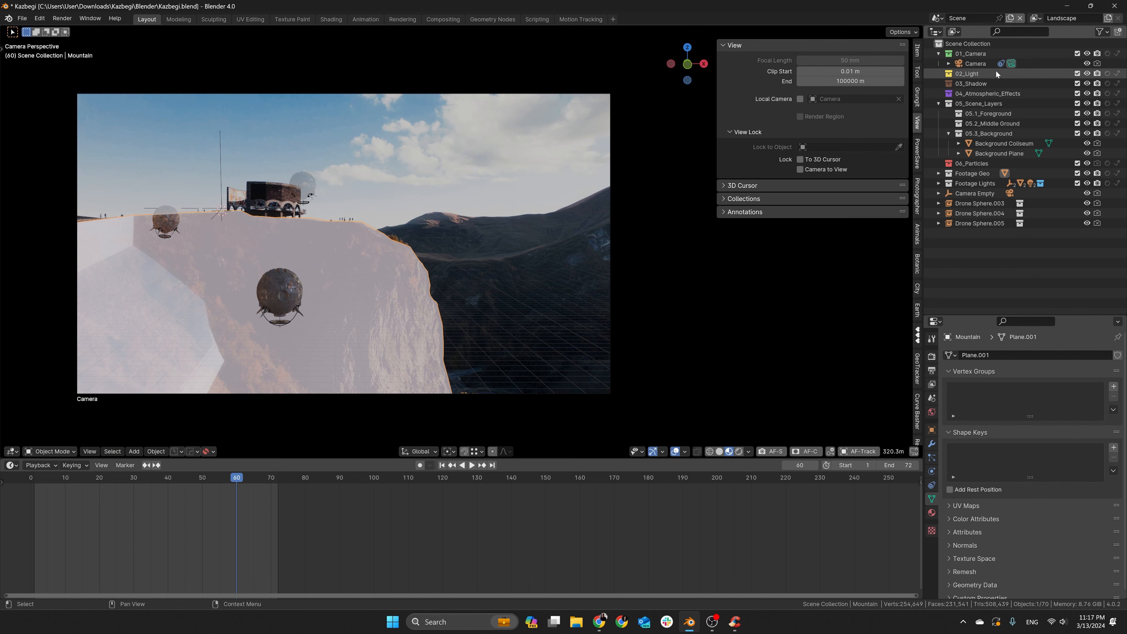
Set the opacity of the camera's background movie clip to 0
click(975, 63)
scroll(991, 406, down, 3)
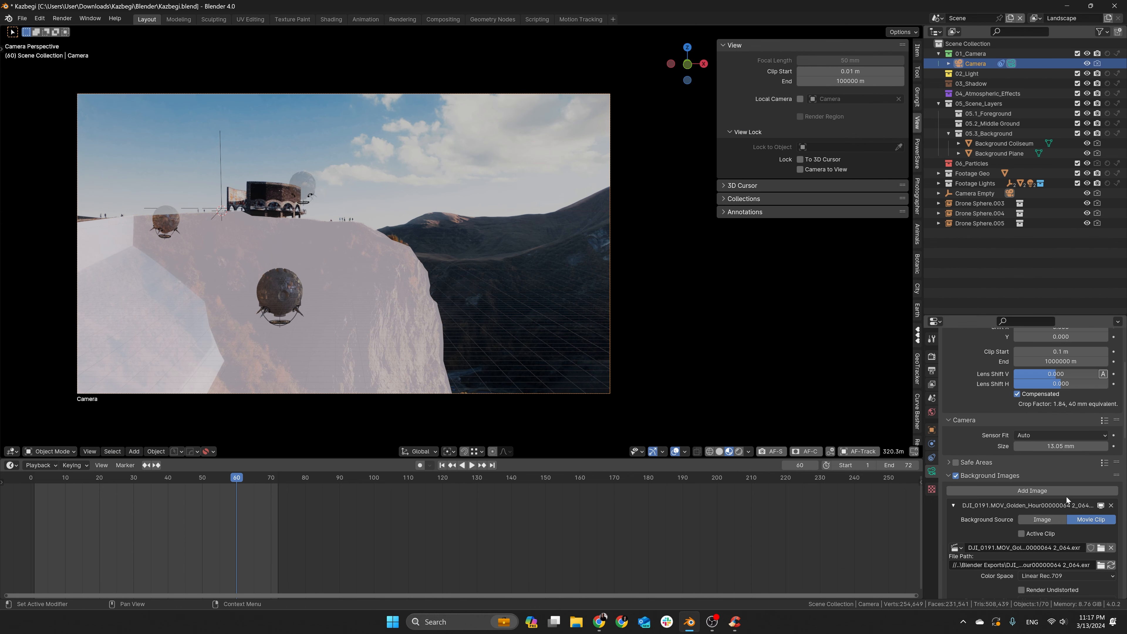
scroll(1066, 497, down, 6)
drag(1066, 430, 1020, 429)
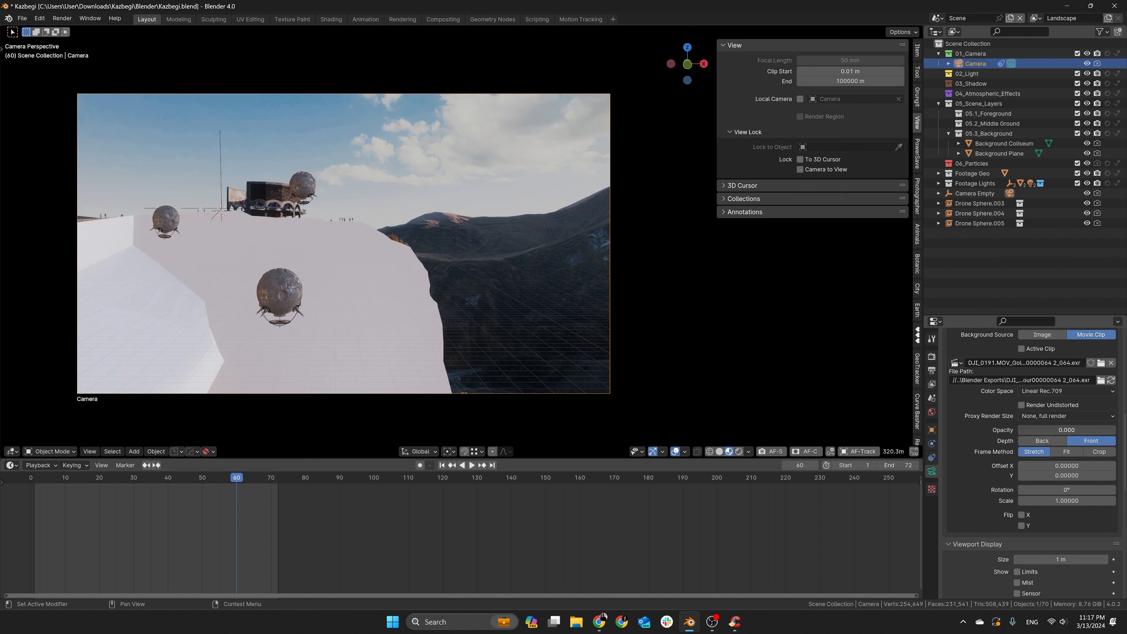
Hide the Background Coliseum and Background Plane objects in the viewport
click(1064, 153)
click(1085, 143)
click(1084, 153)
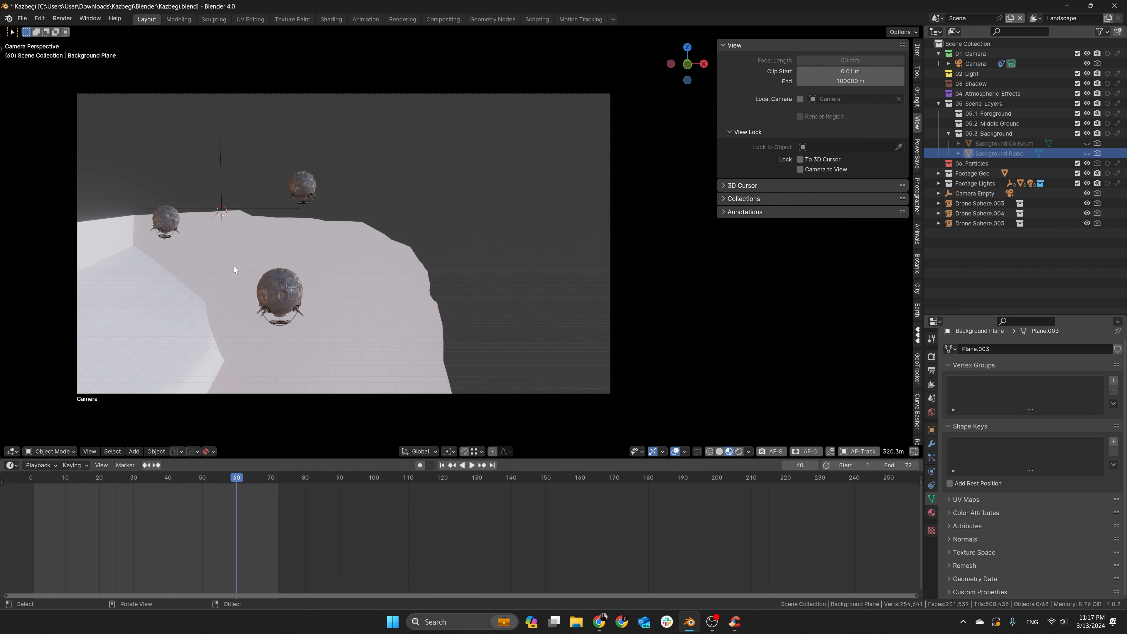
Try moving each of the three drone spheres in front of the mountain, cancelling every move
click(311, 192)
key(g)
key(Escape)
click(165, 220)
key(g)
key(x)
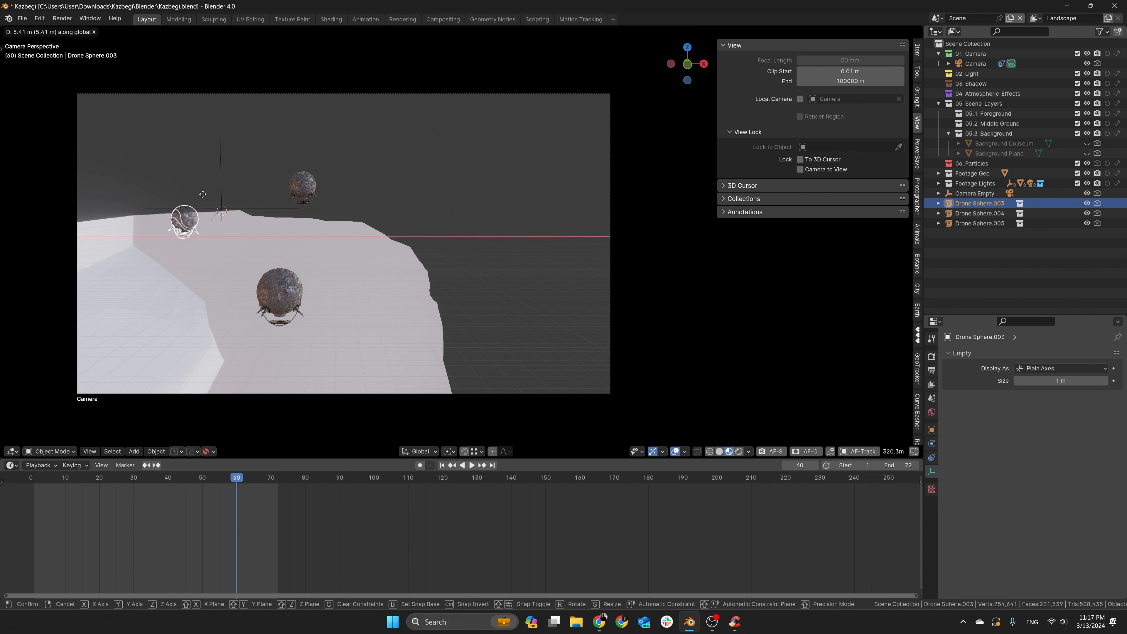
key(Escape)
click(257, 286)
key(g)
key(Escape)
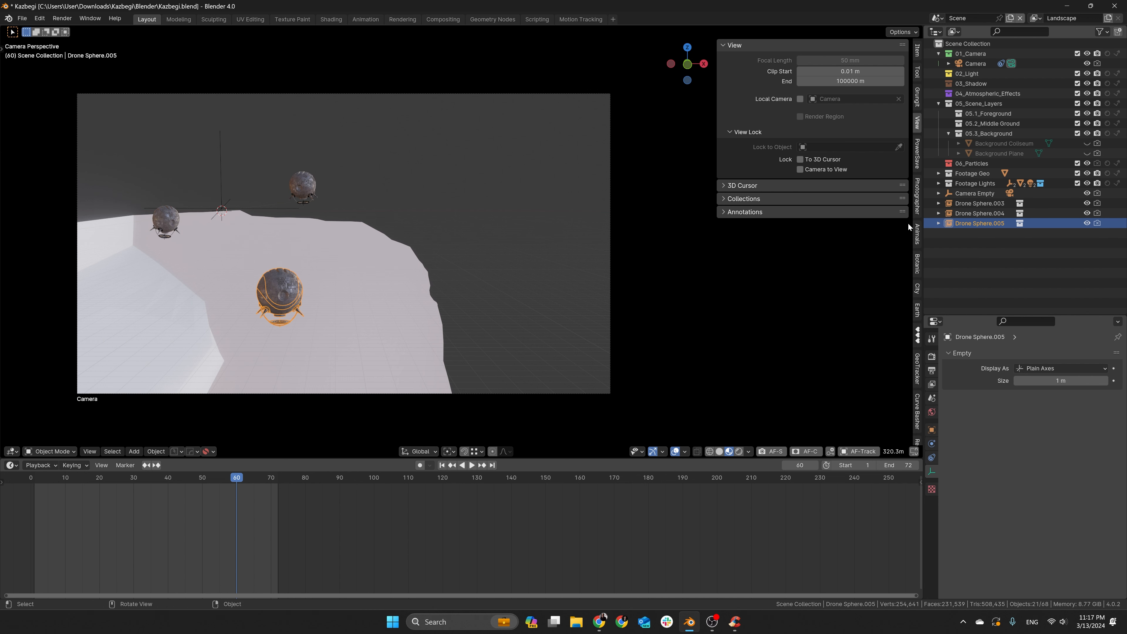
Look inside the Footage Lights collection, select Pure-Sky Pro, and collapse its contents
click(975, 183)
click(938, 184)
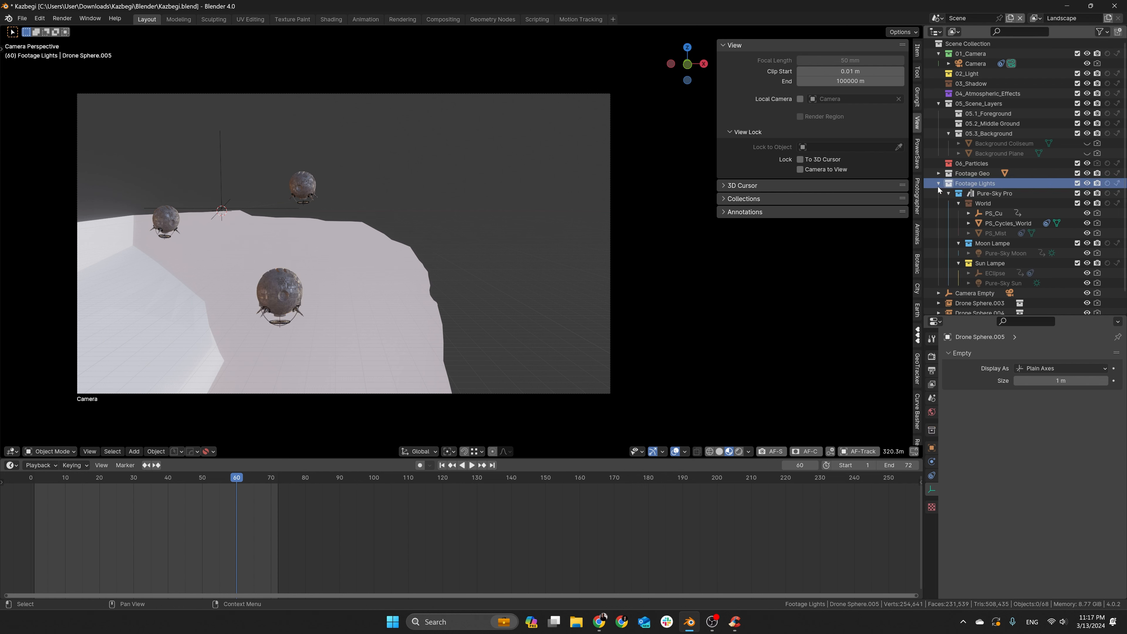
click(994, 194)
click(948, 193)
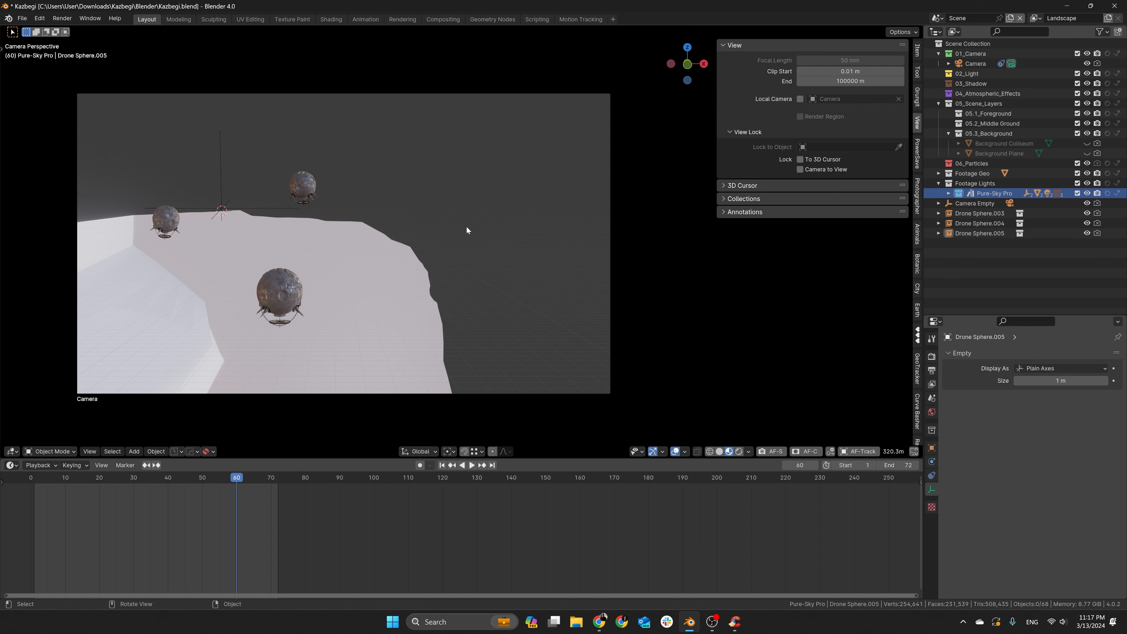
Switch the viewport to Rendered shading, review the render settings, and view the Pure-Sky Pro sky around the scene
click(737, 451)
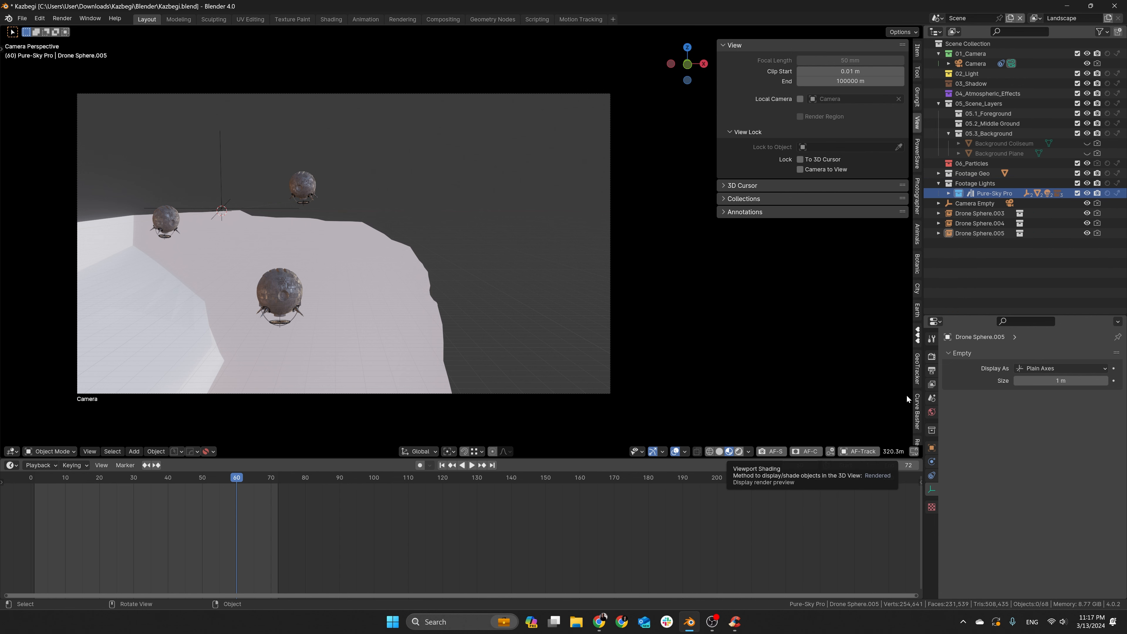
click(931, 357)
scroll(947, 417, down, 8)
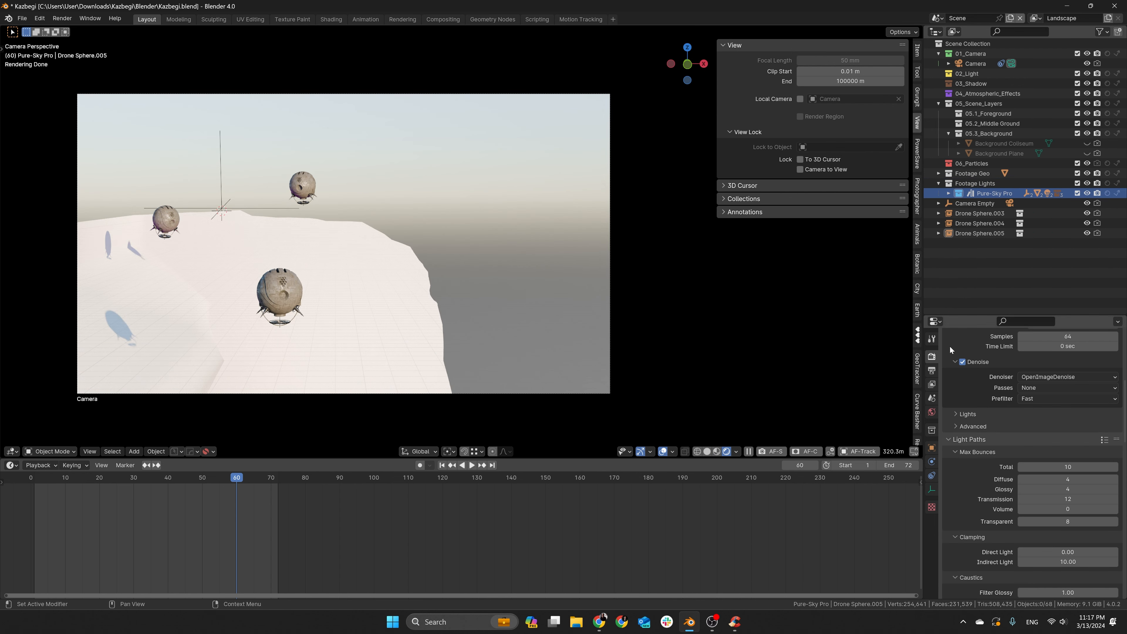
middle_drag(464, 242, 242, 272)
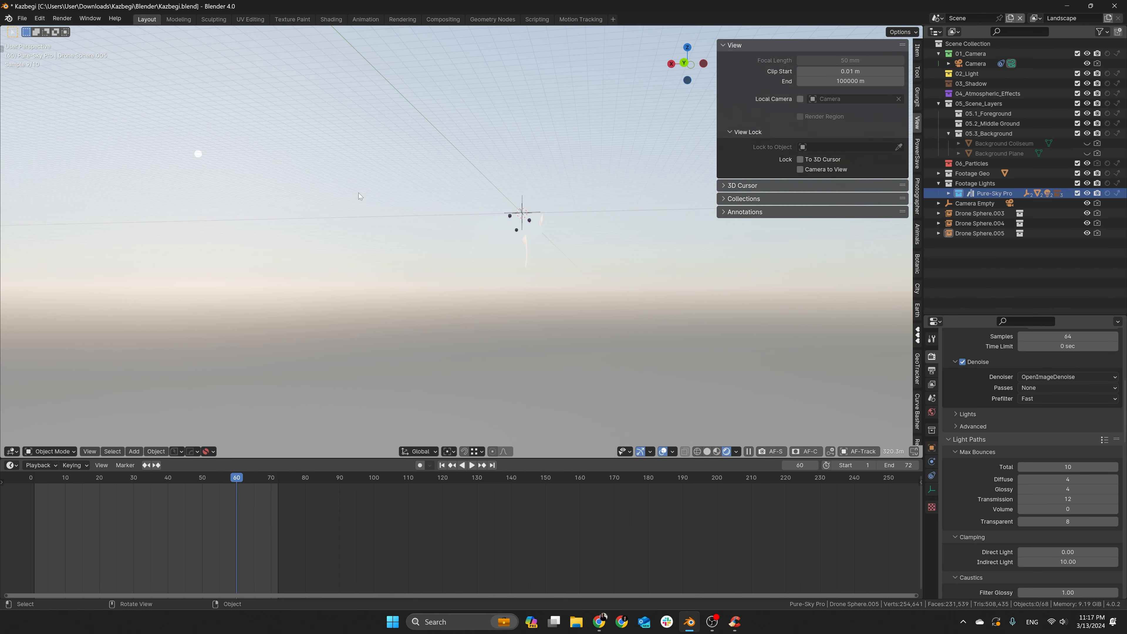
View the Pure-Sky Pro scene through the camera and make the render film background transparent
middle_drag(355, 198, 284, 143)
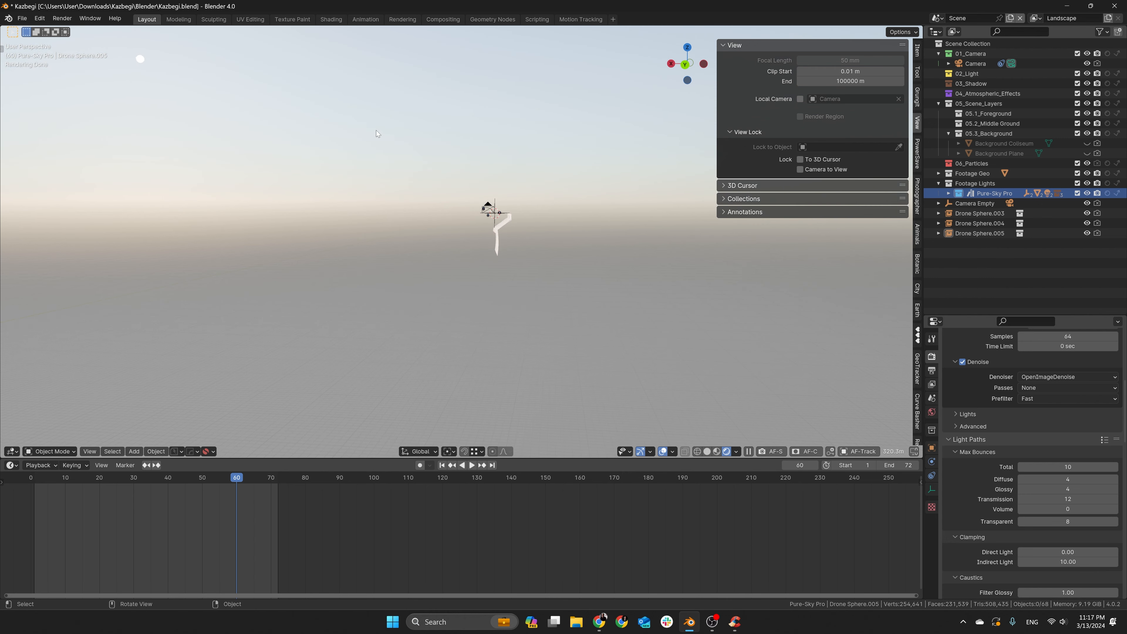
key(KP_0)
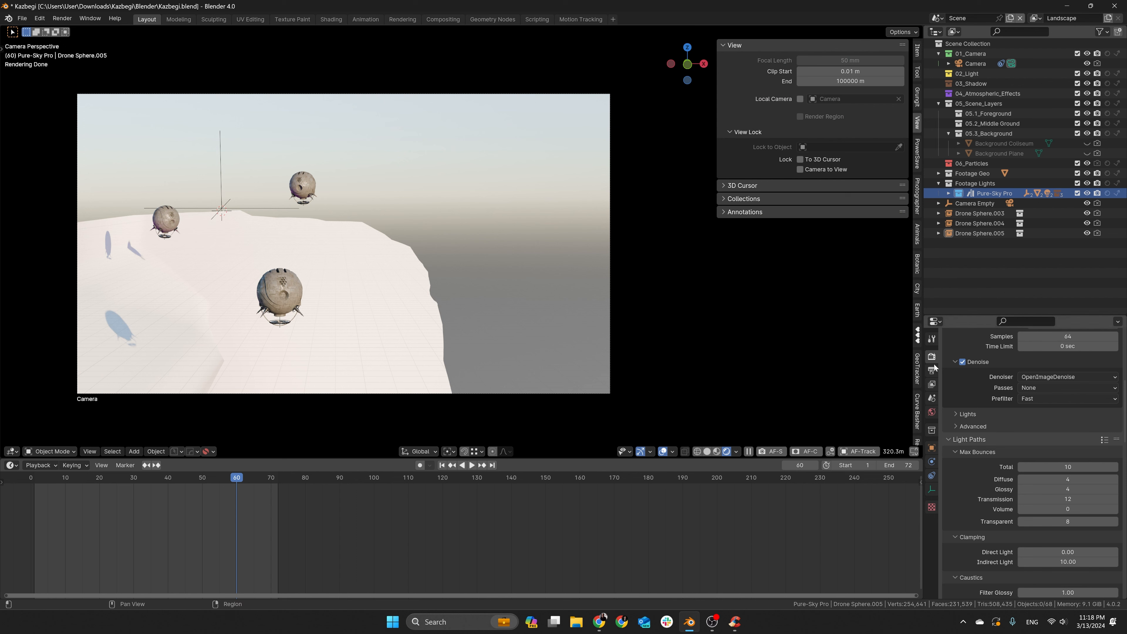
scroll(969, 421, down, 15)
scroll(967, 422, up, 10)
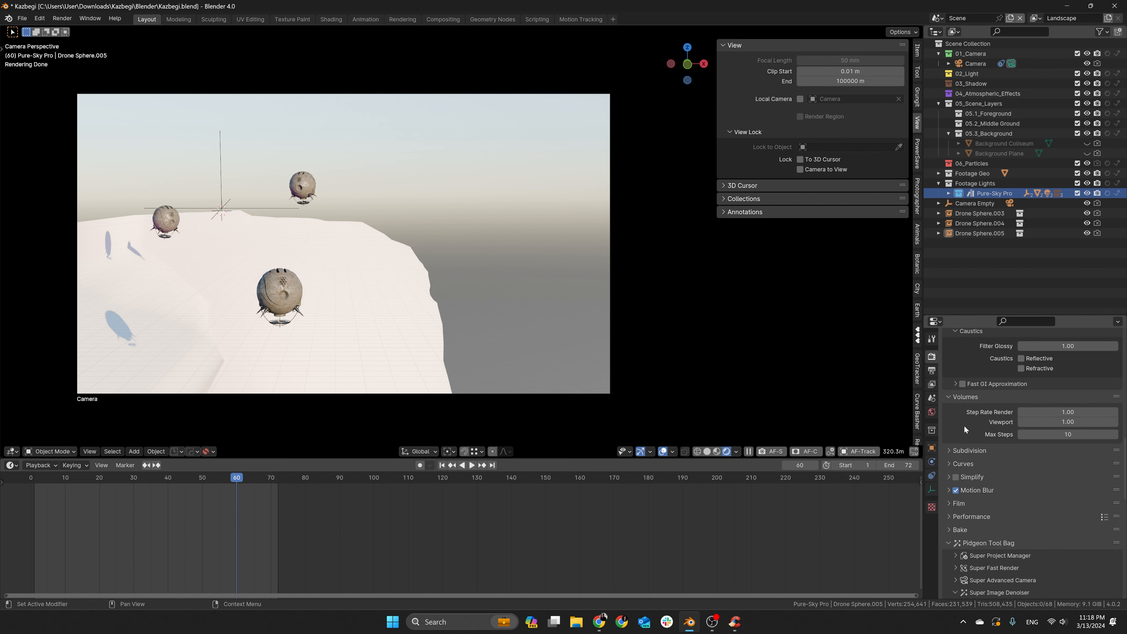
click(946, 503)
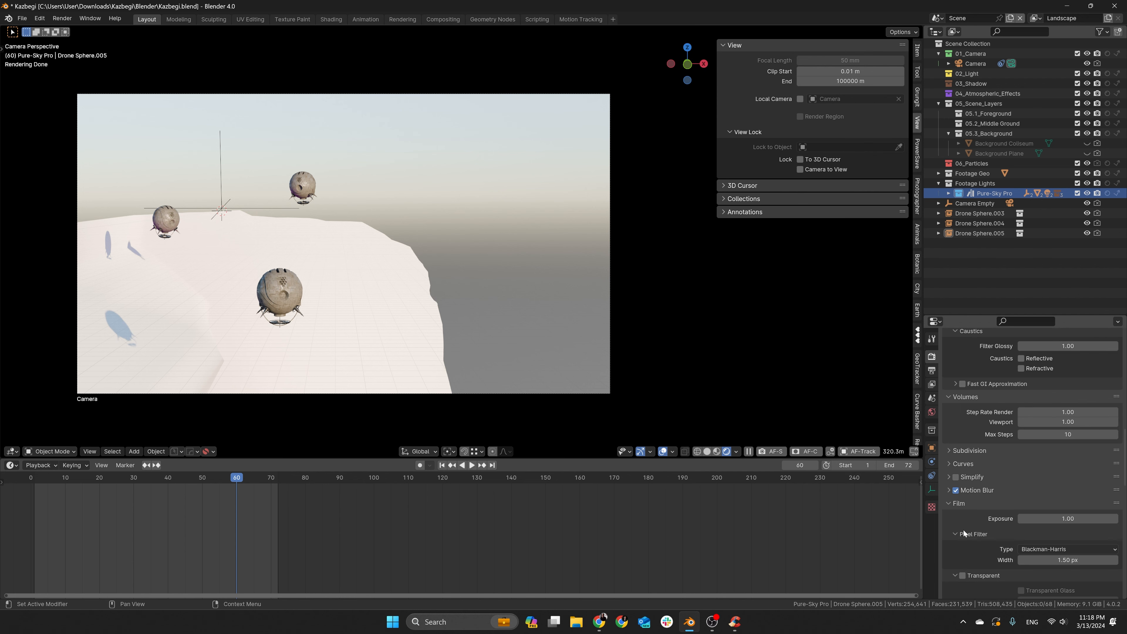
click(962, 576)
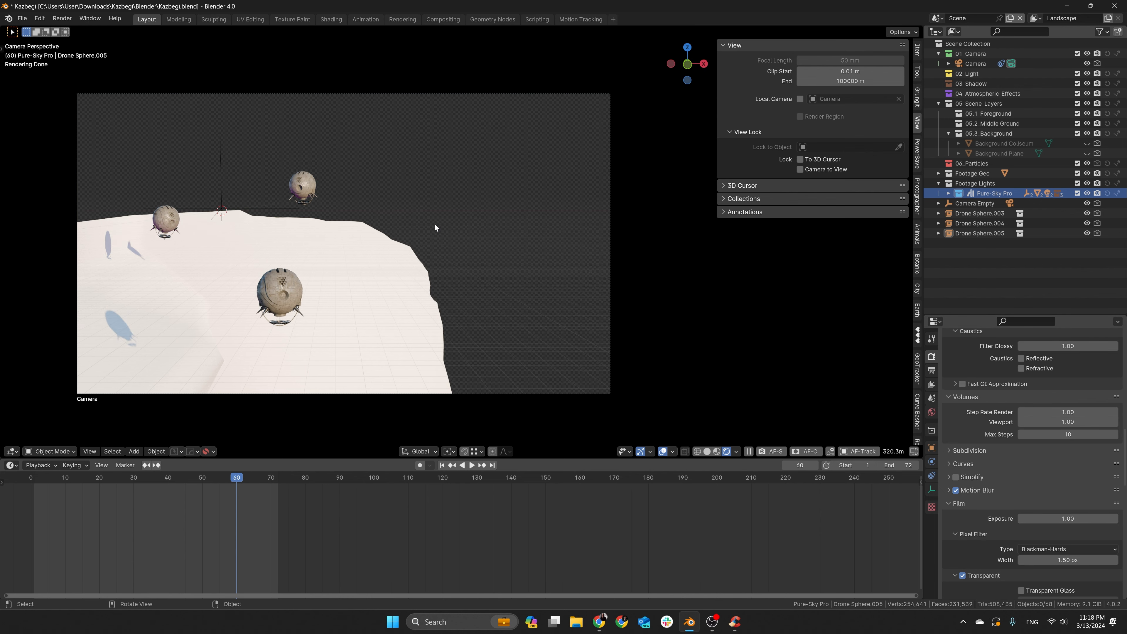
Select the mountain and bring up the Compify settings in the scene properties
click(222, 310)
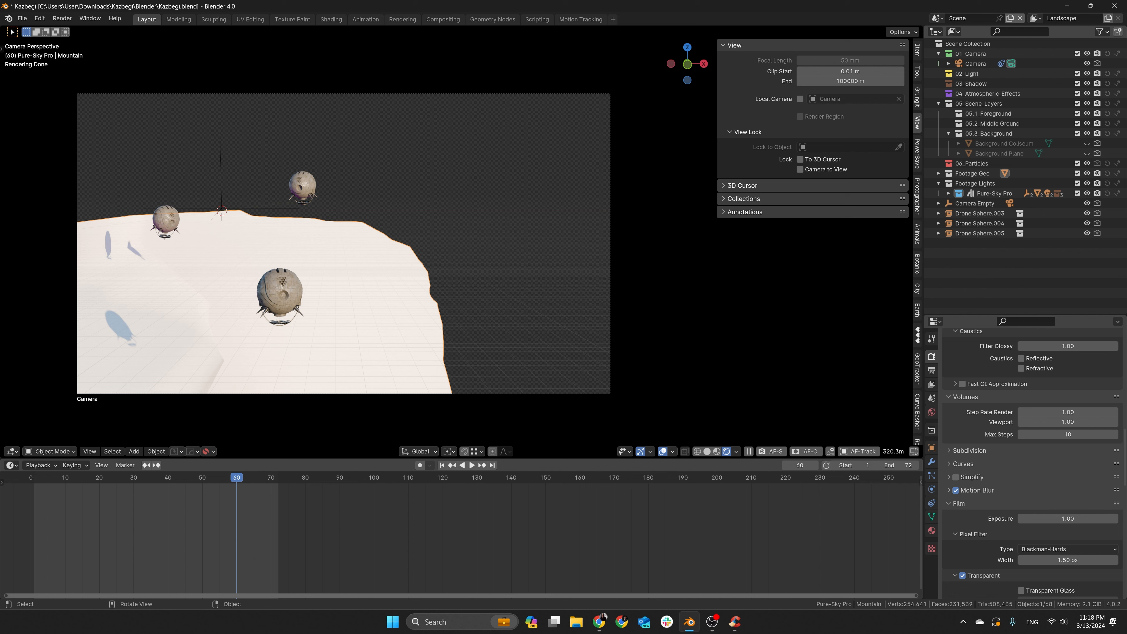
key(alt+Tab)
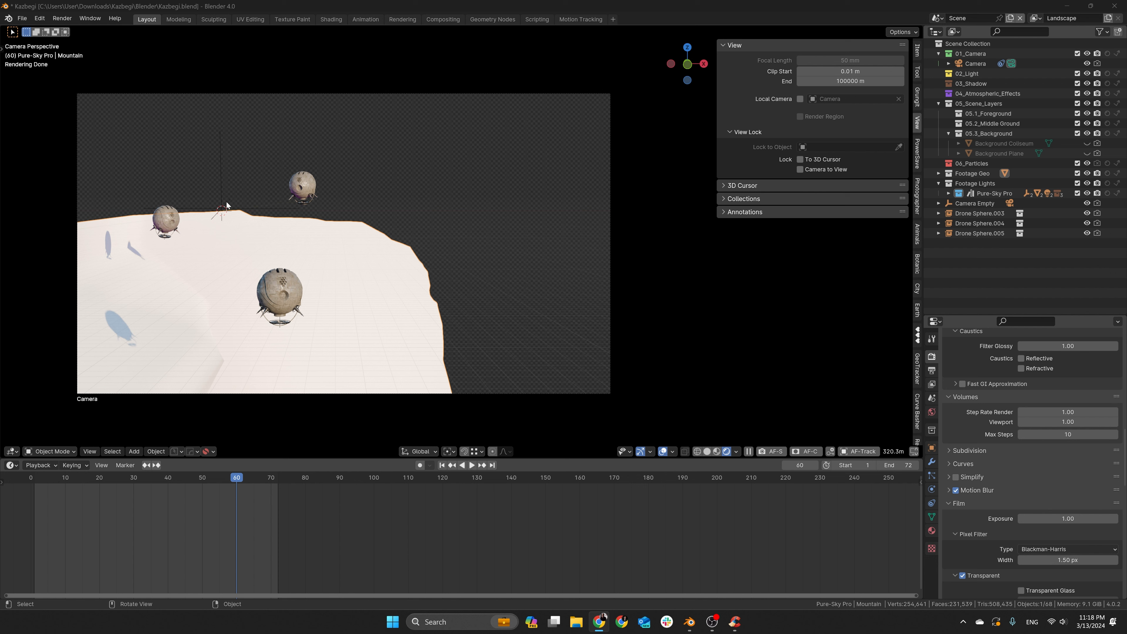
click(931, 384)
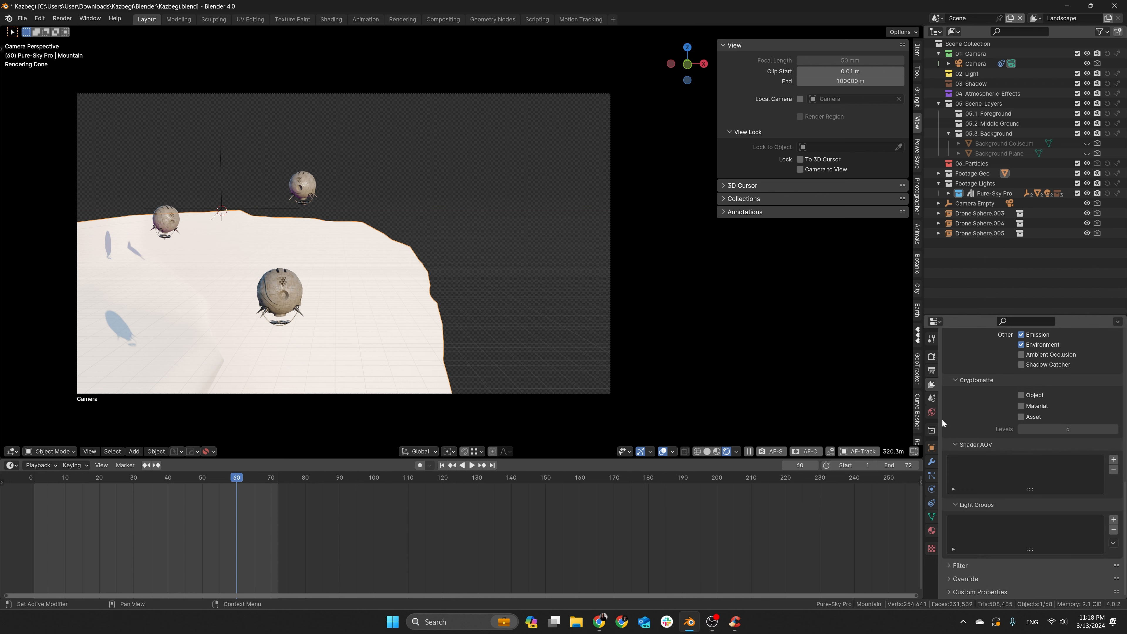
click(917, 369)
click(931, 398)
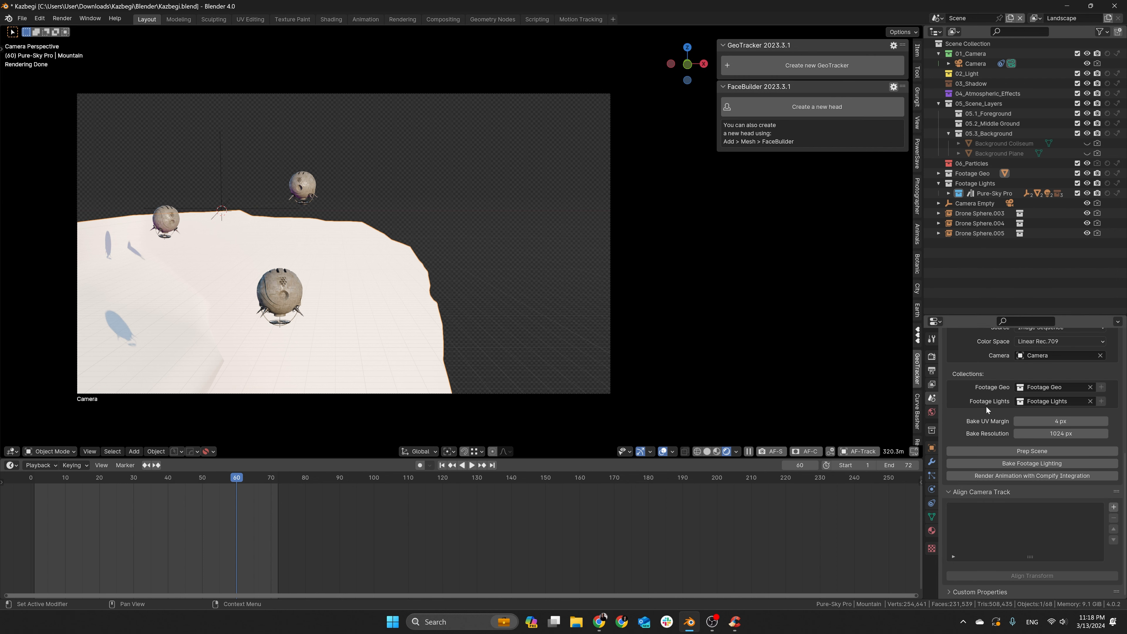
scroll(986, 406, up, 5)
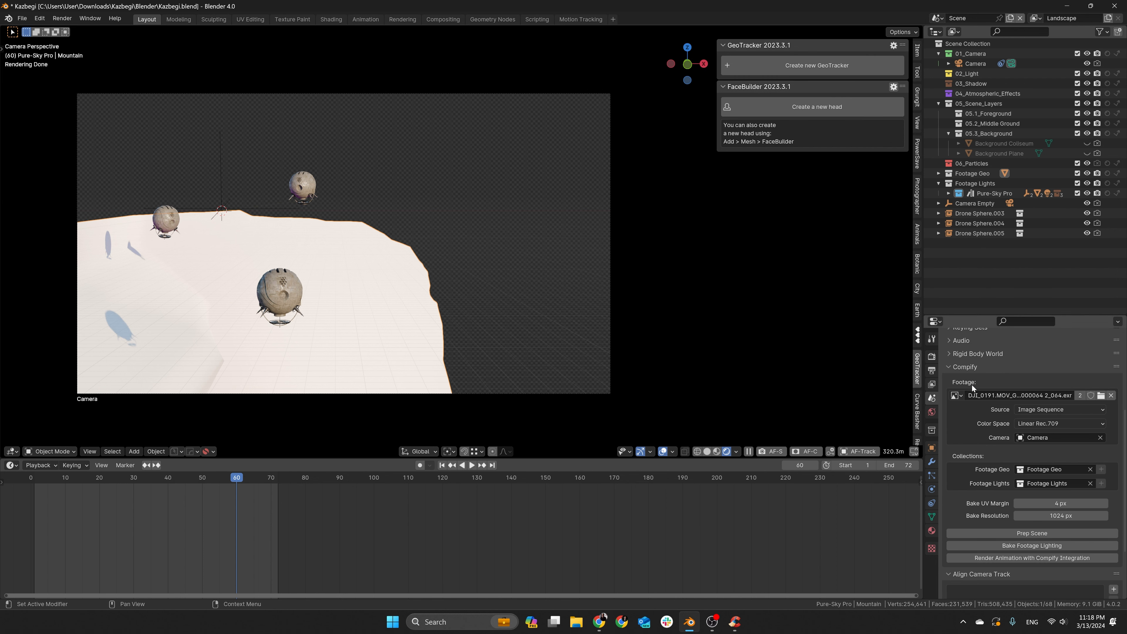
Load the DJI_0191 .mov clip from the Kazbegi folder as the Compify footage
click(963, 394)
click(1032, 403)
click(1101, 395)
scroll(258, 334, down, 6)
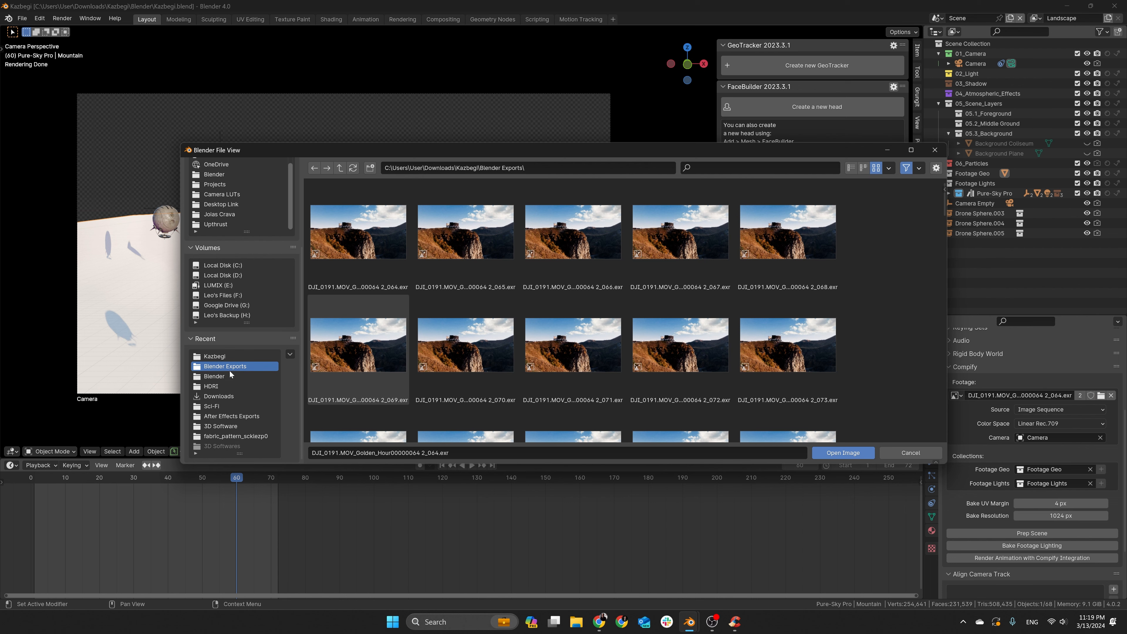
click(242, 356)
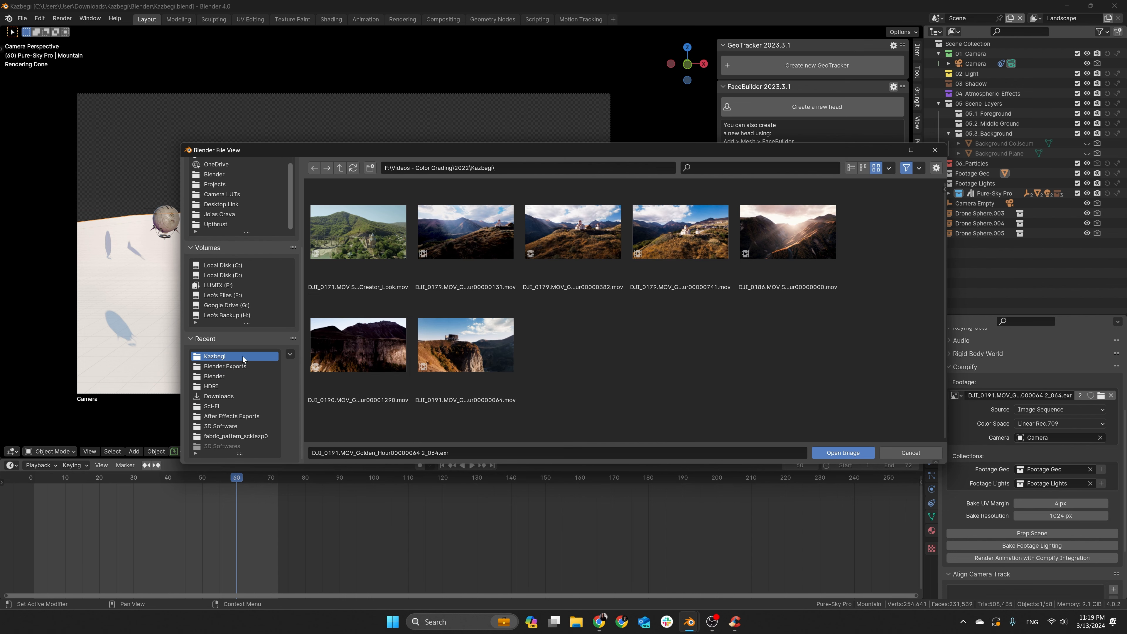
double_click(421, 338)
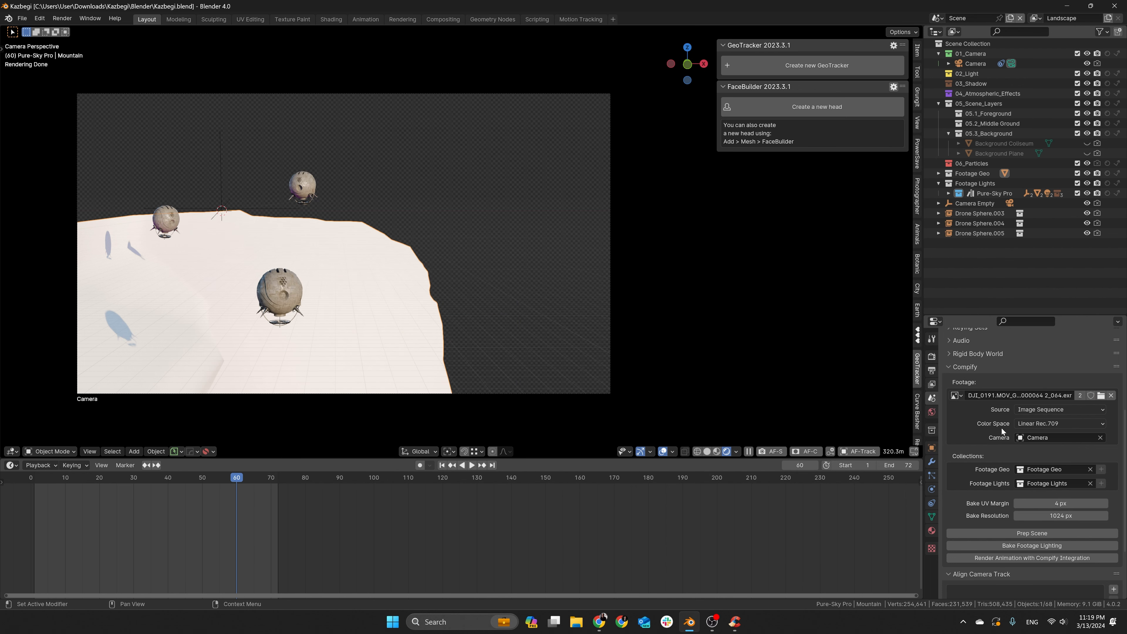
Use Movie as the footage source and sRGB as its color space, and select the Camera object
click(1044, 413)
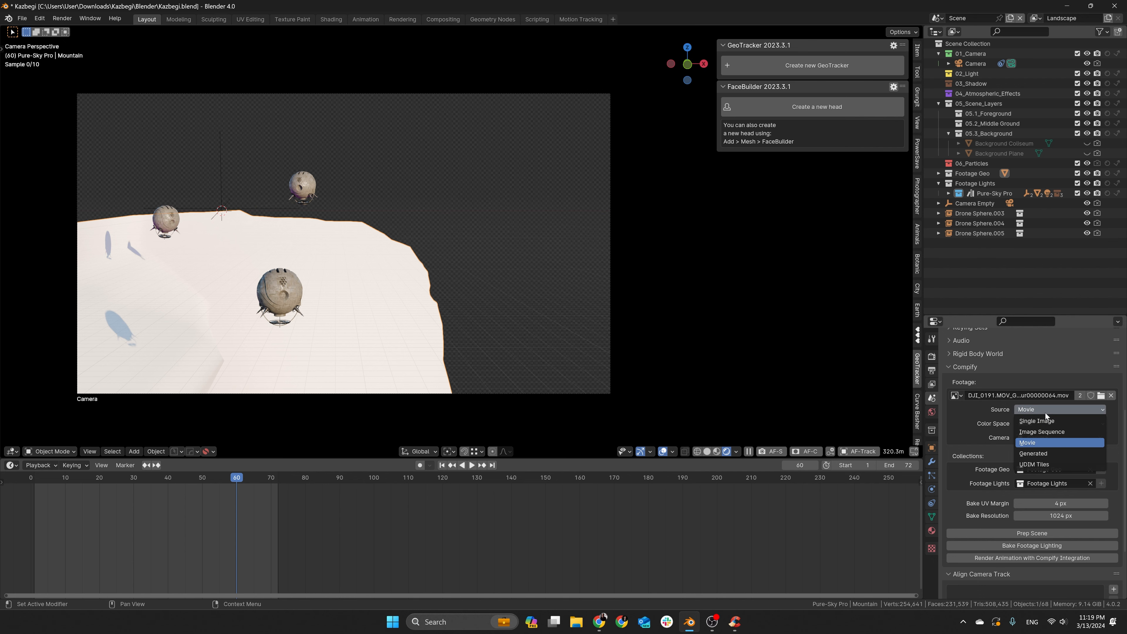
click(1022, 411)
click(1049, 423)
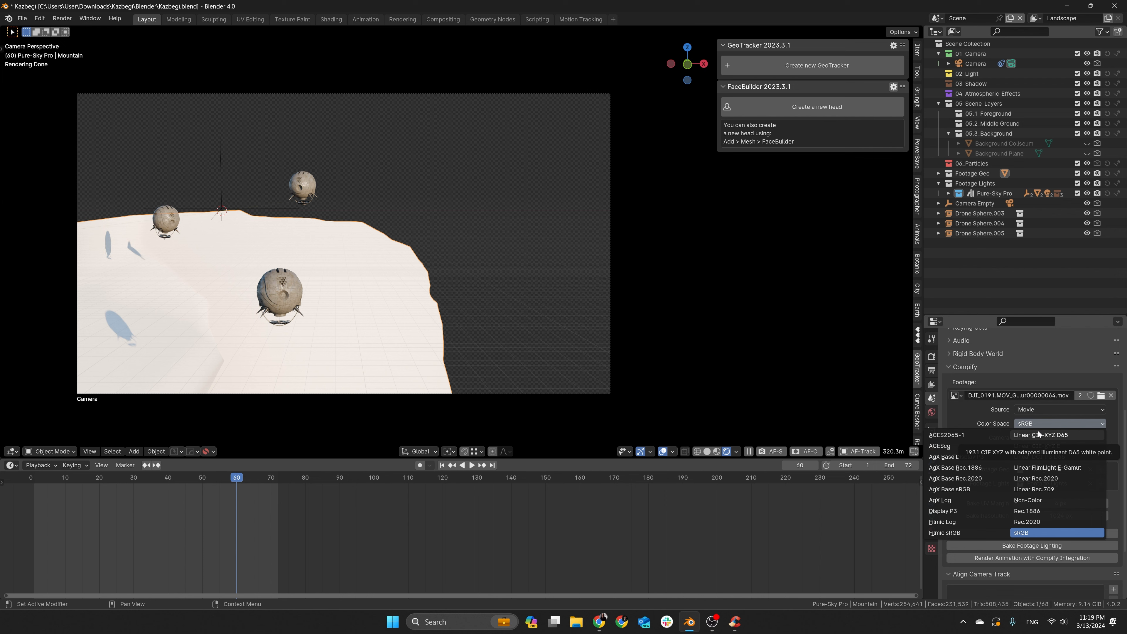
click(1040, 533)
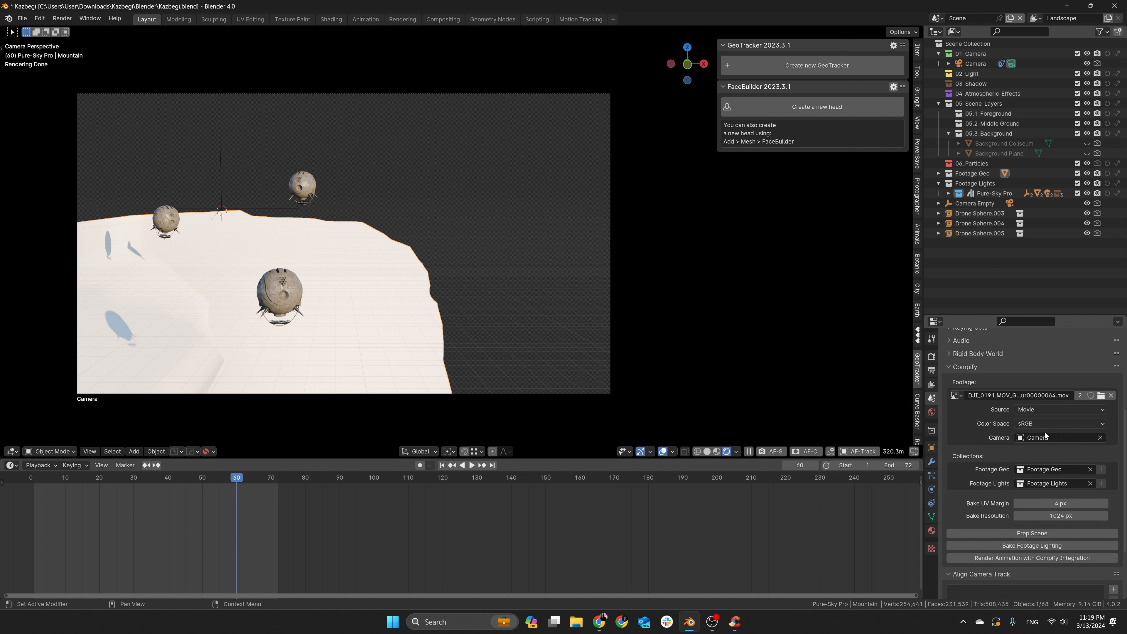
click(974, 63)
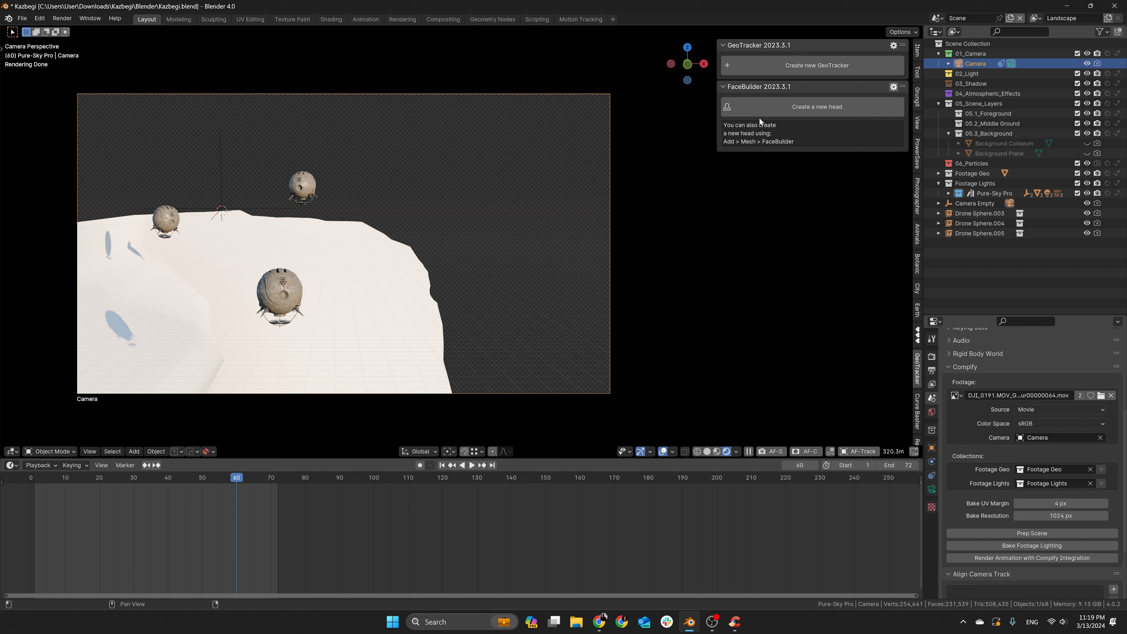
Try clearing the Compify Footage Geo and Footage Lights collections and creating a new geometry collection, undoing the changes
click(1090, 469)
click(1090, 483)
click(1093, 482)
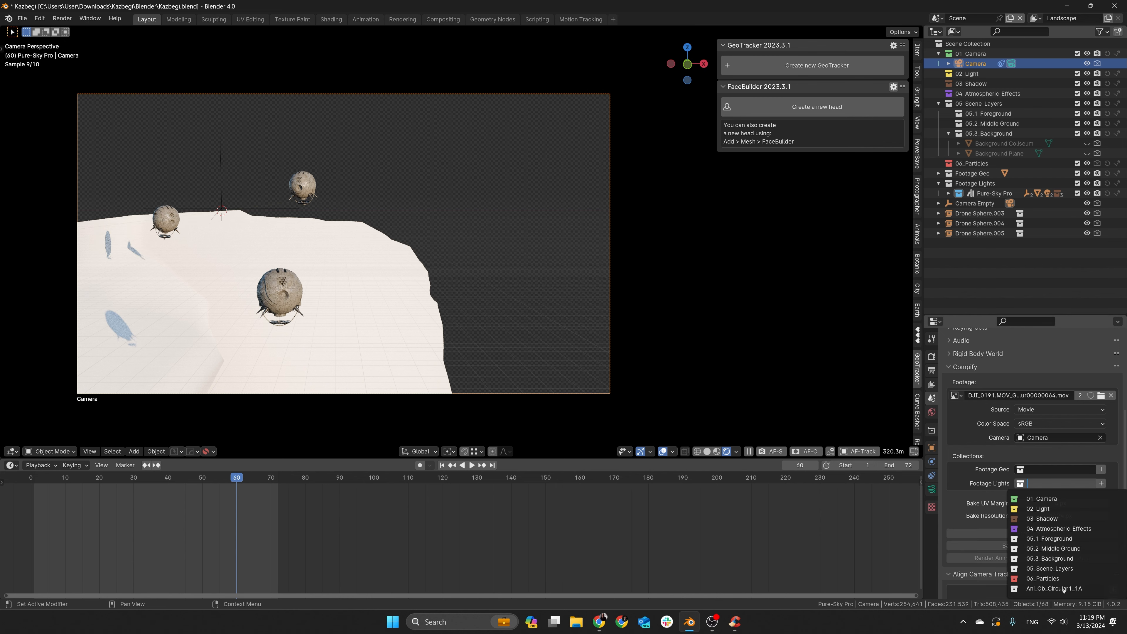
click(1100, 469)
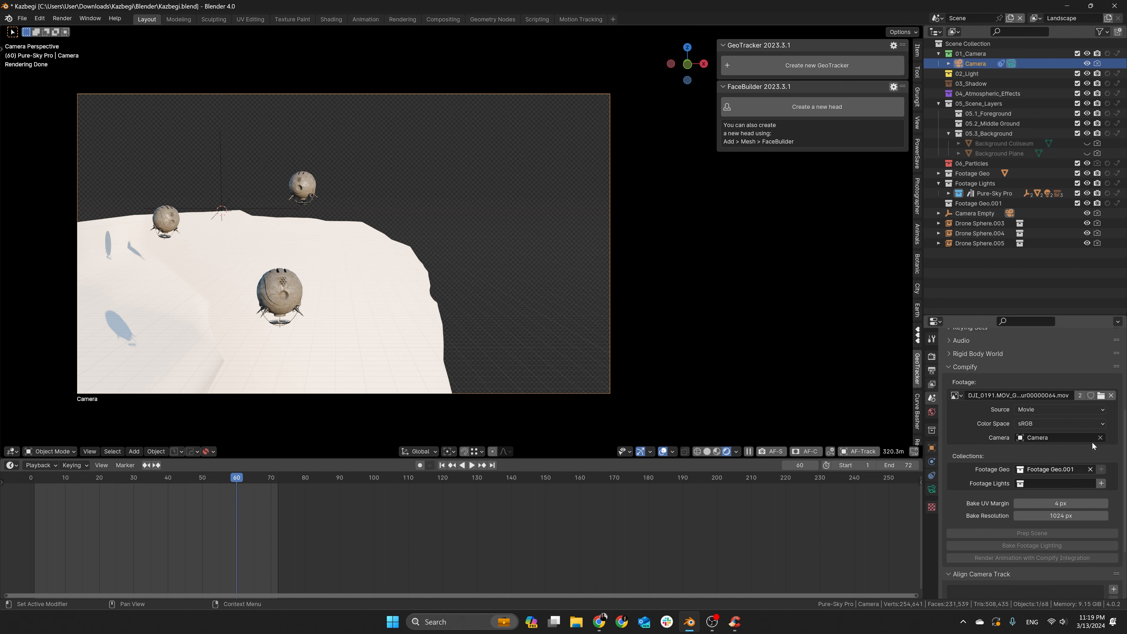
key(Delete)
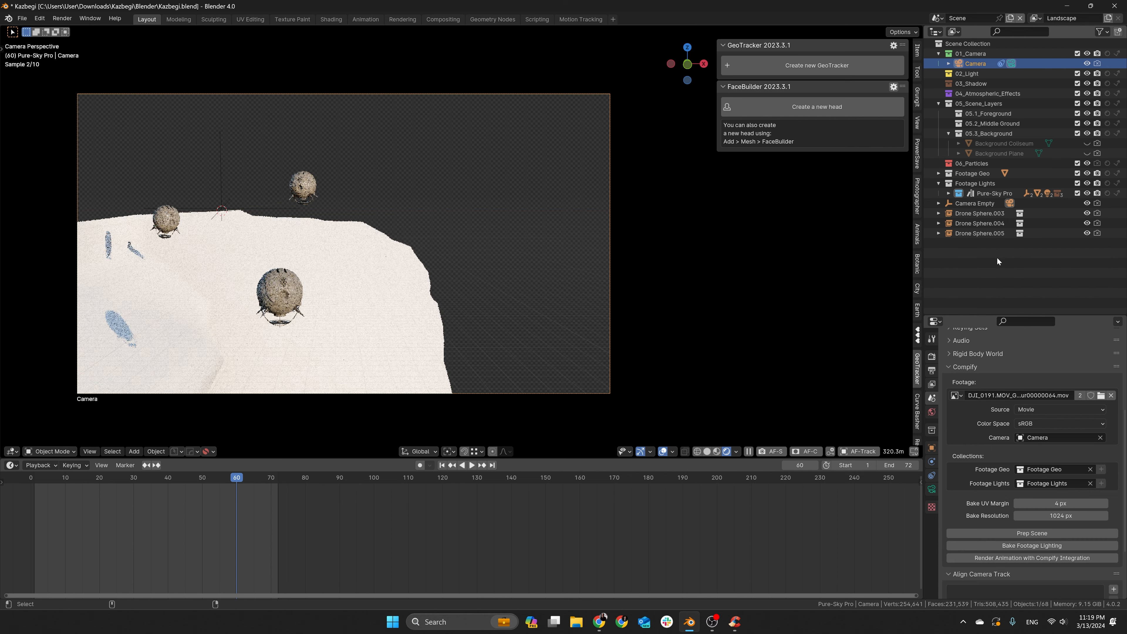
Inspect the Mountain inside Footage Geo, cancelling a trial move, and select Pure-Sky Pro inside Footage Lights
click(937, 173)
click(976, 184)
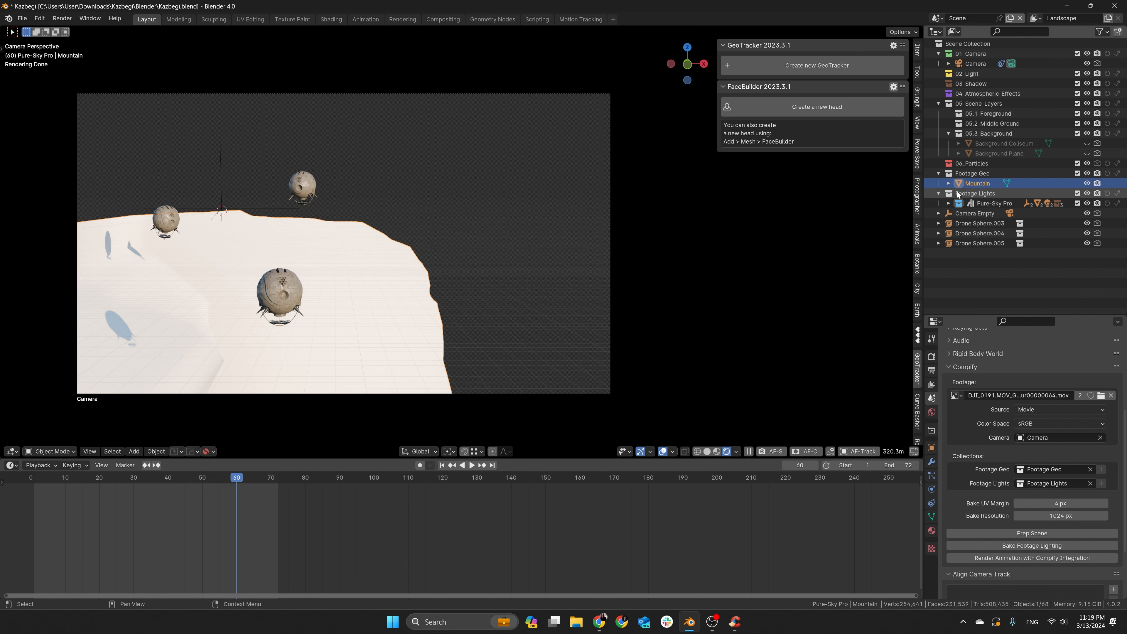
key(g)
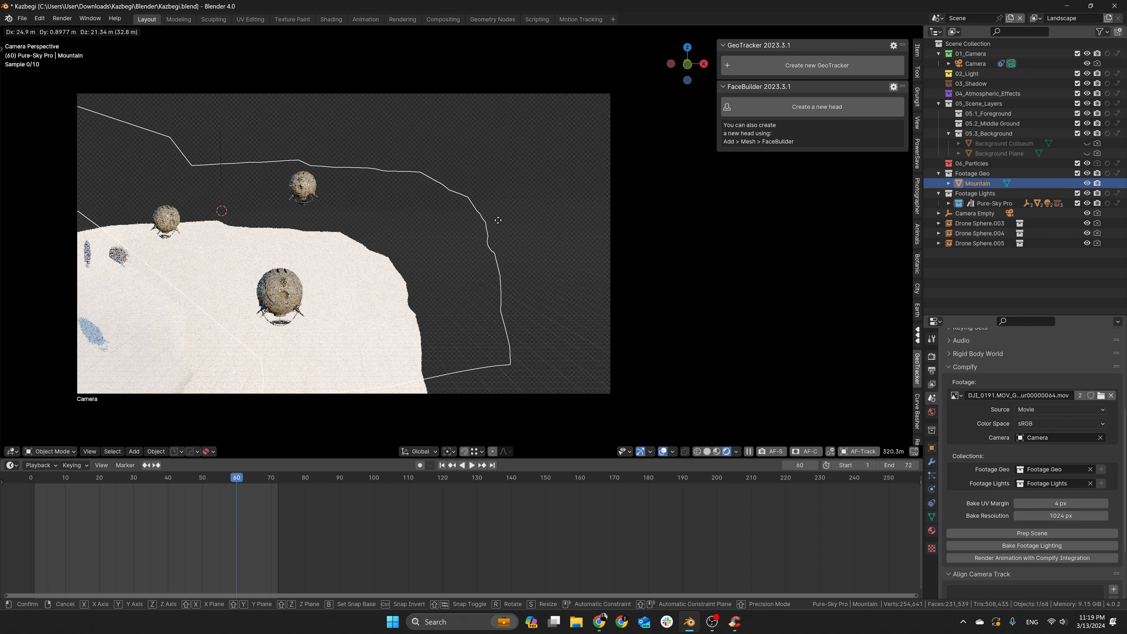
right_click(400, 199)
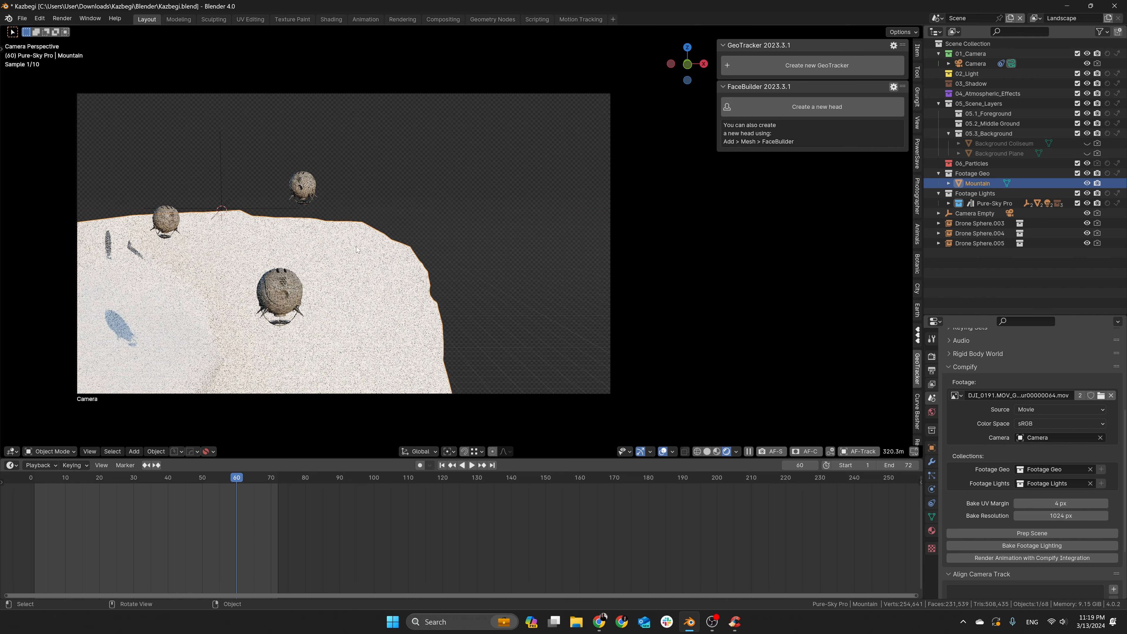
click(978, 193)
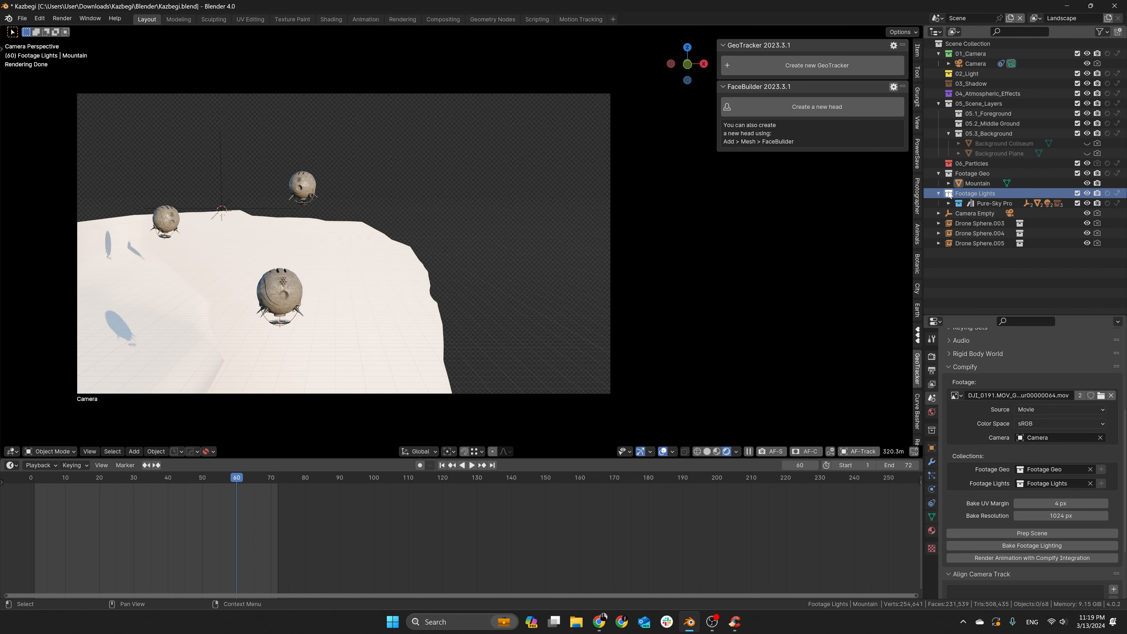
click(980, 203)
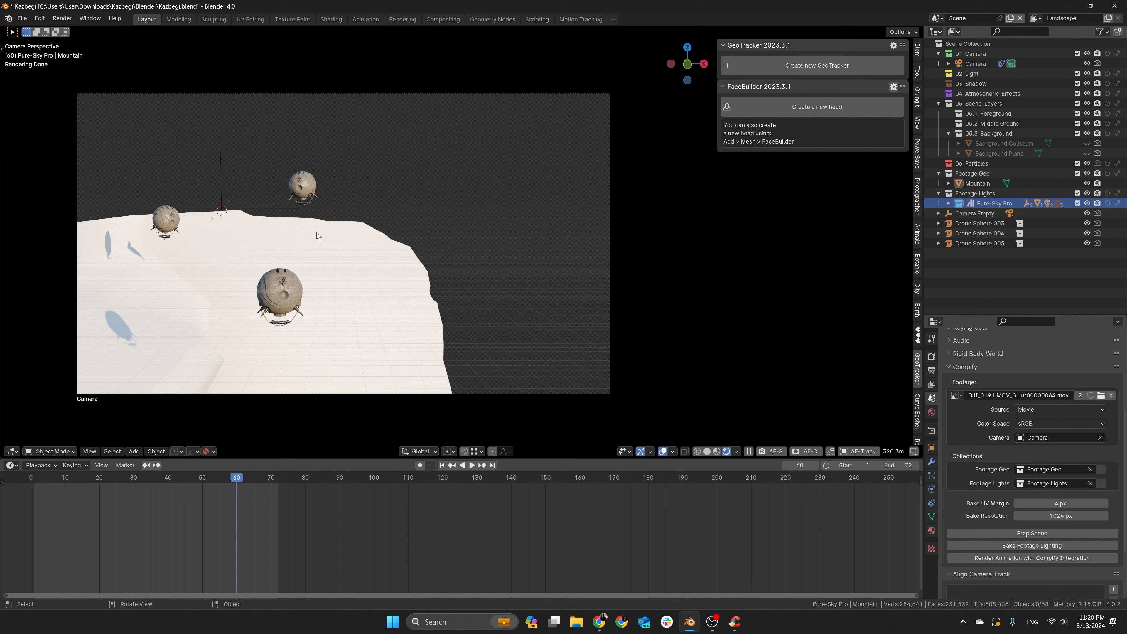
Replace the timeline with the Shader Editor and set its shader type to World
click(13, 465)
click(44, 526)
click(13, 465)
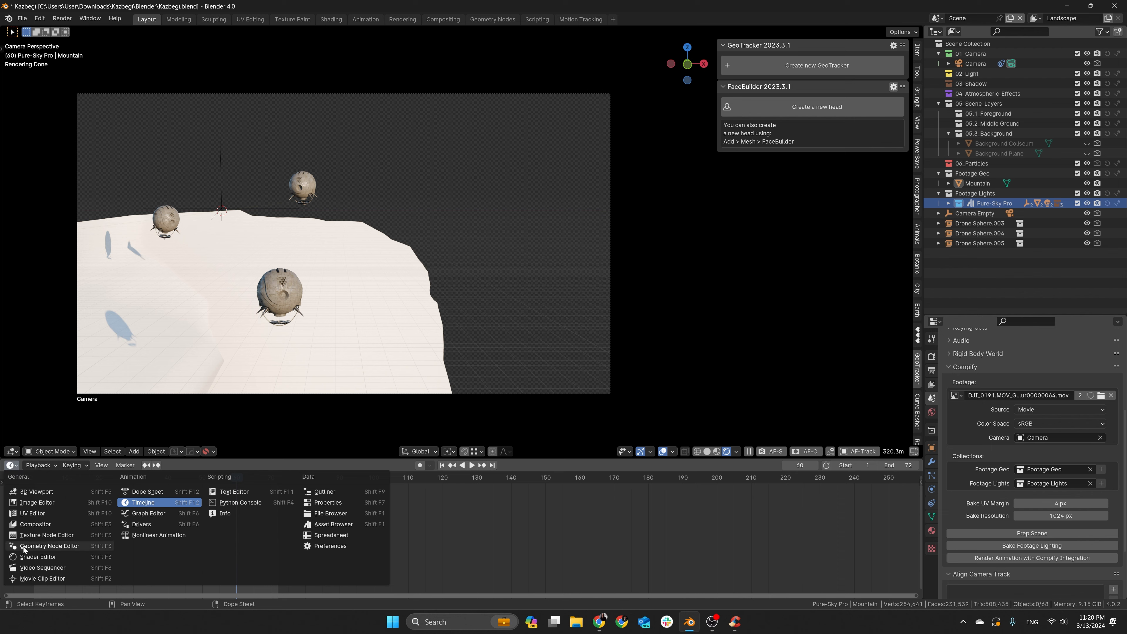
click(28, 559)
click(56, 466)
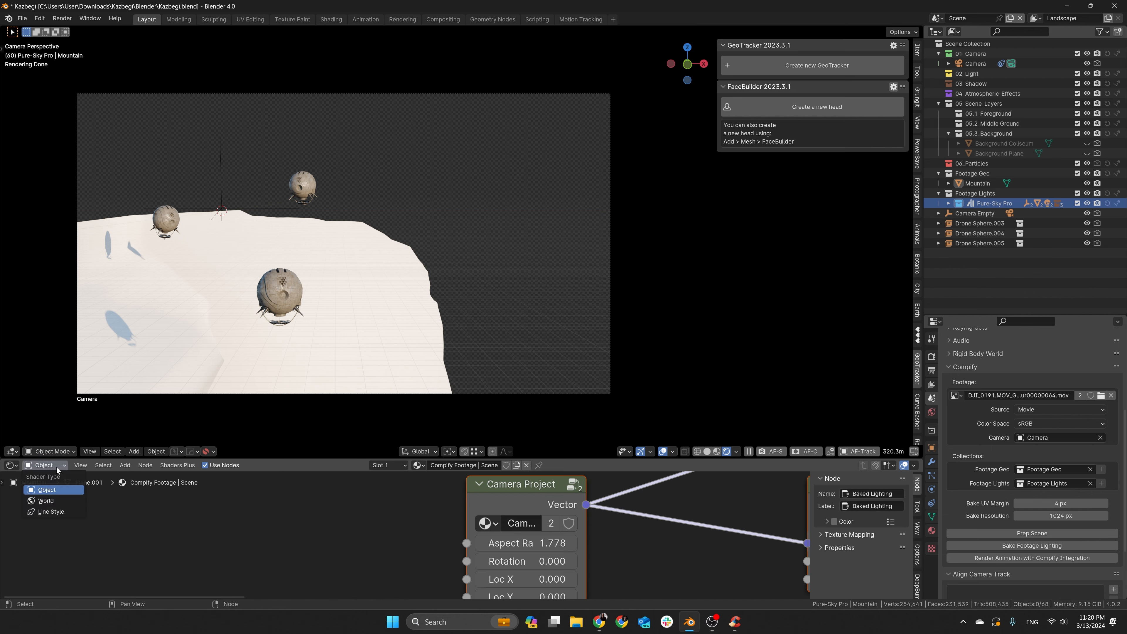
click(51, 502)
Enlarge the Shader Editor area and look over the Pure-Sky Pro world node tree
scroll(236, 503, down, 5)
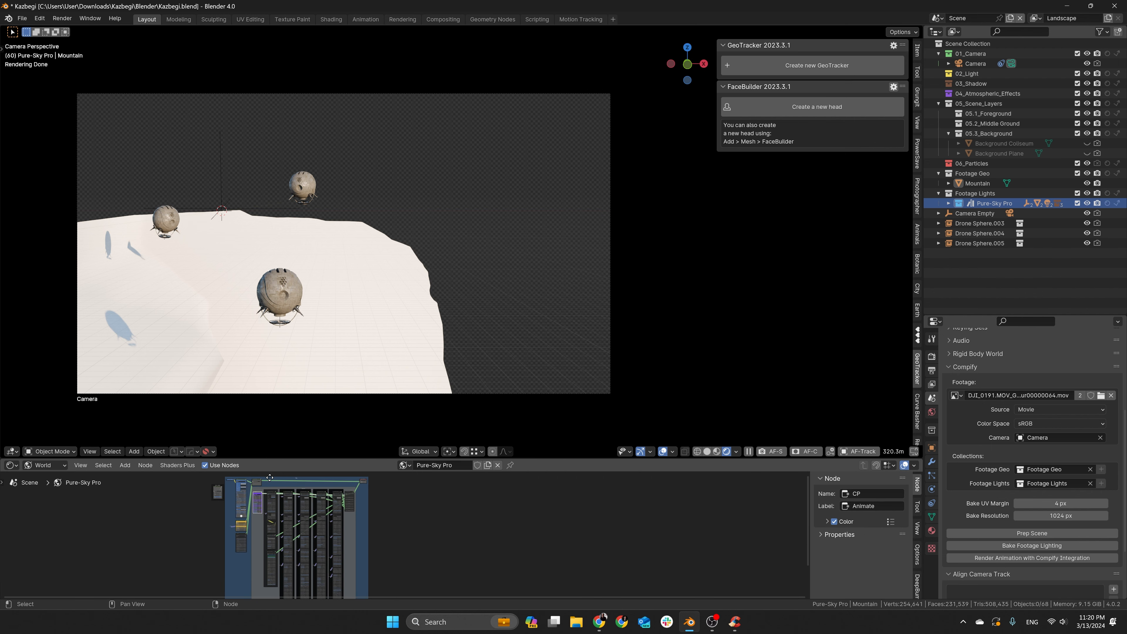
scroll(229, 578, up, 10)
scroll(230, 577, down, 6)
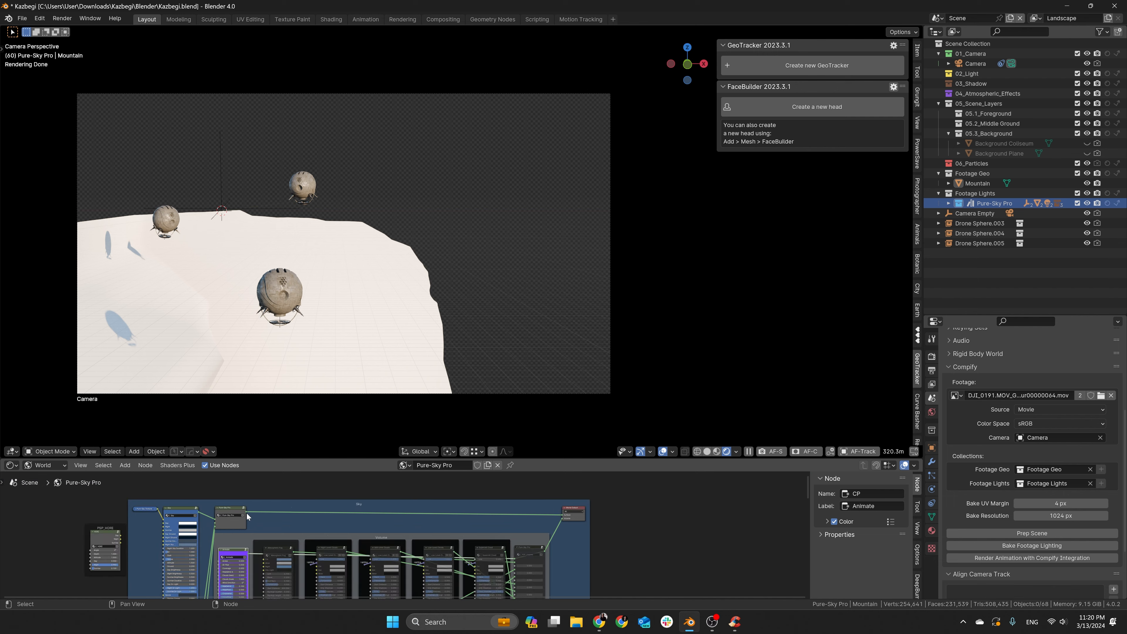
drag(272, 459, 273, 394)
scroll(271, 442, down, 2)
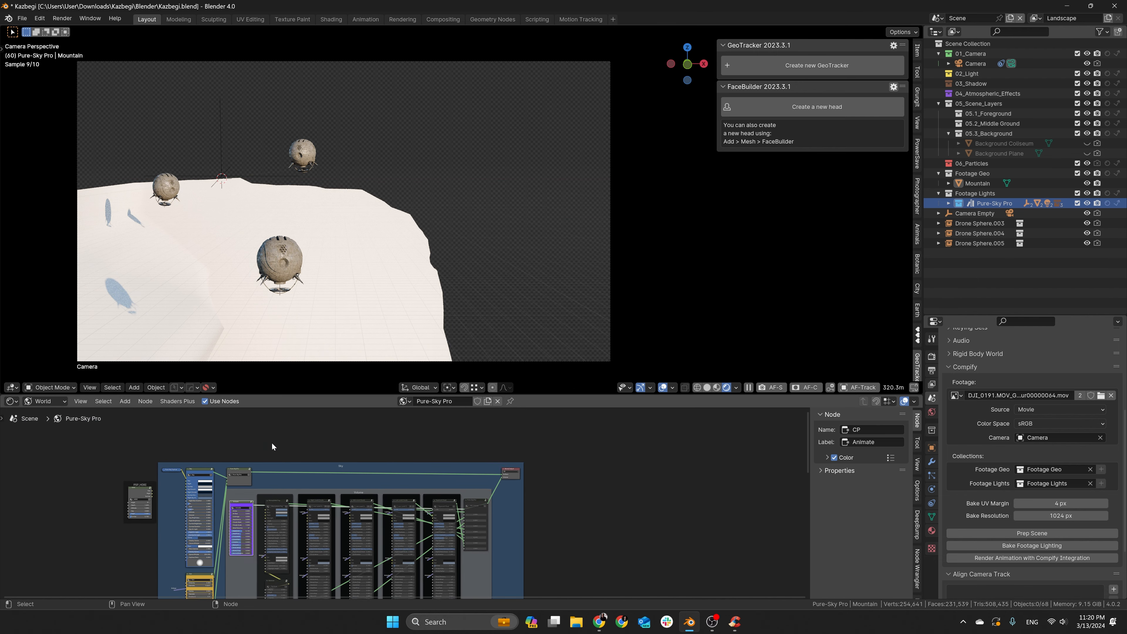
middle_drag(261, 443, 267, 424)
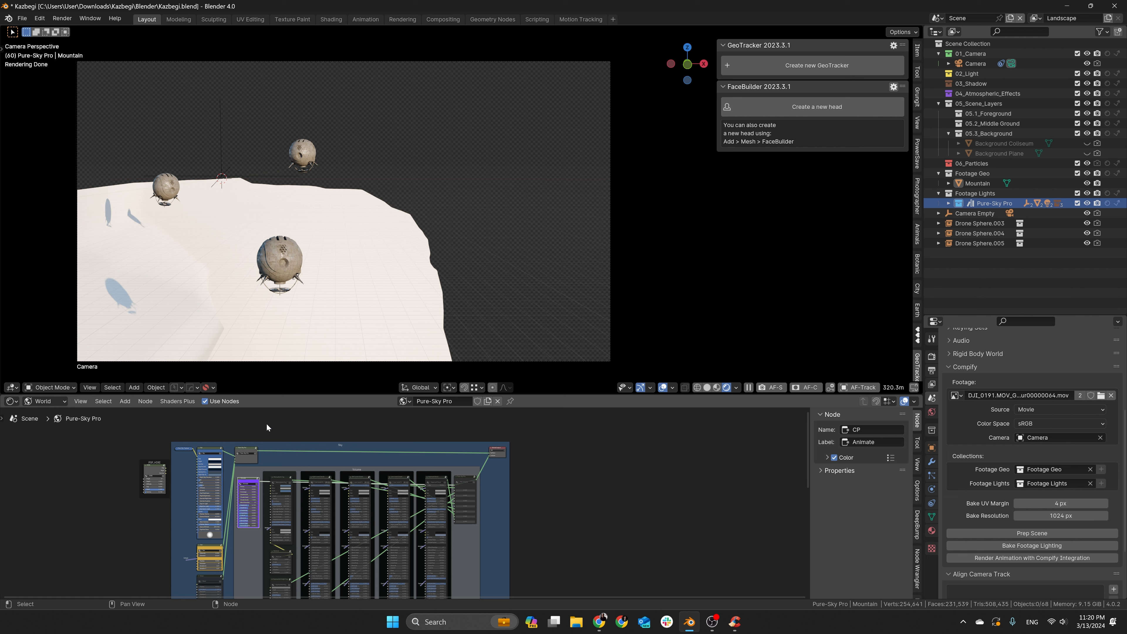
Select the Mountain and bake the footage lighting with Compify at the 1024 px resolution
click(366, 246)
click(498, 224)
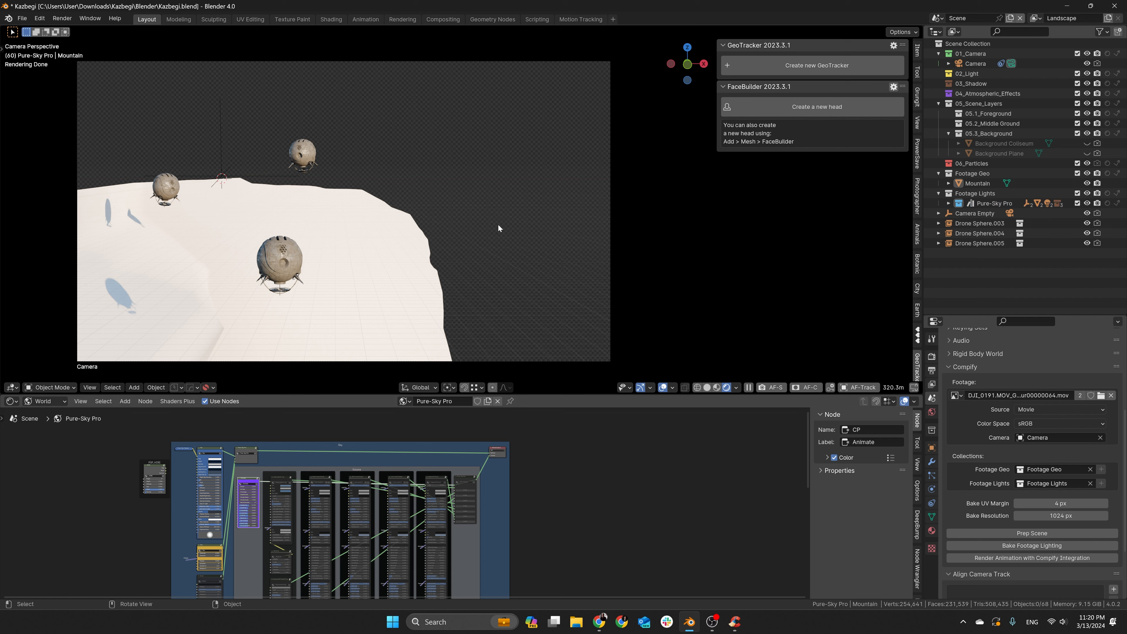
scroll(995, 498, down, 1)
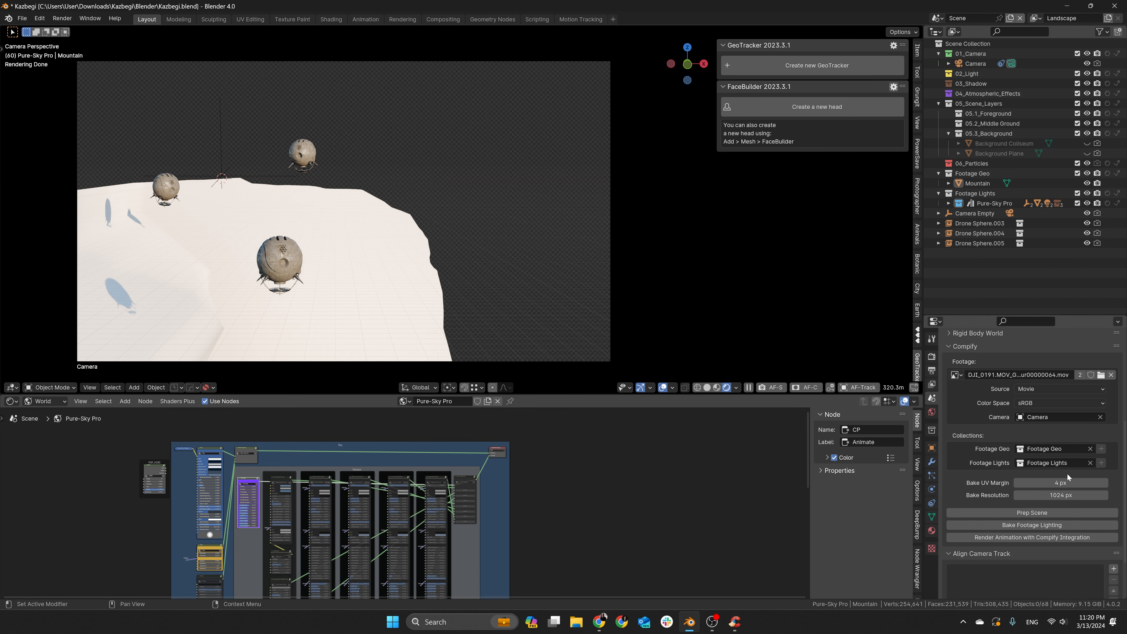
click(1021, 528)
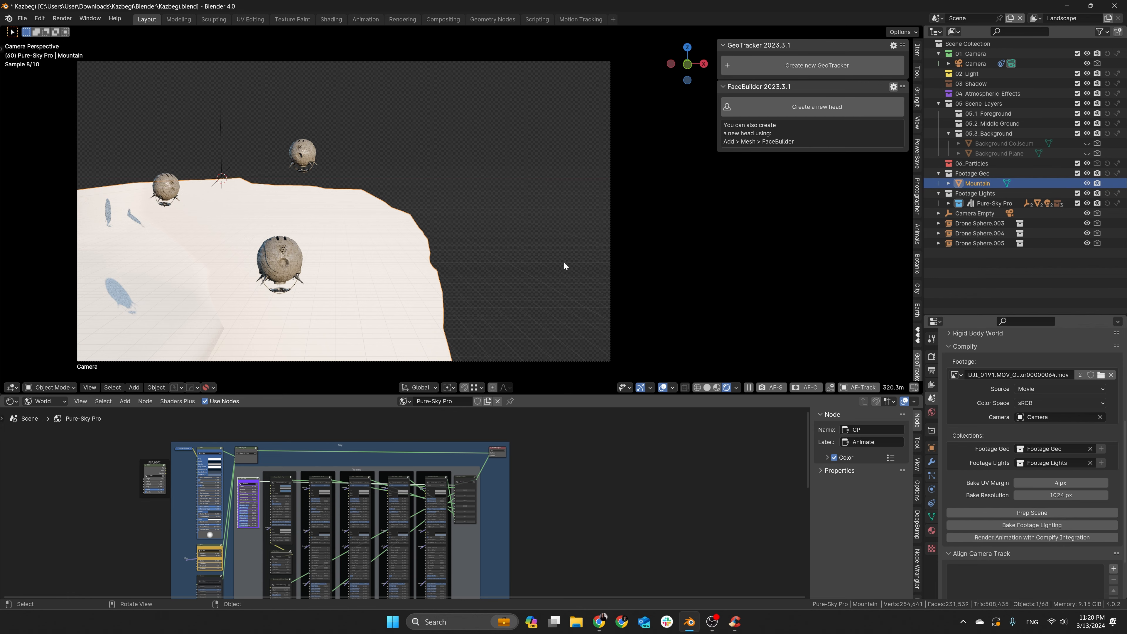
click(1009, 525)
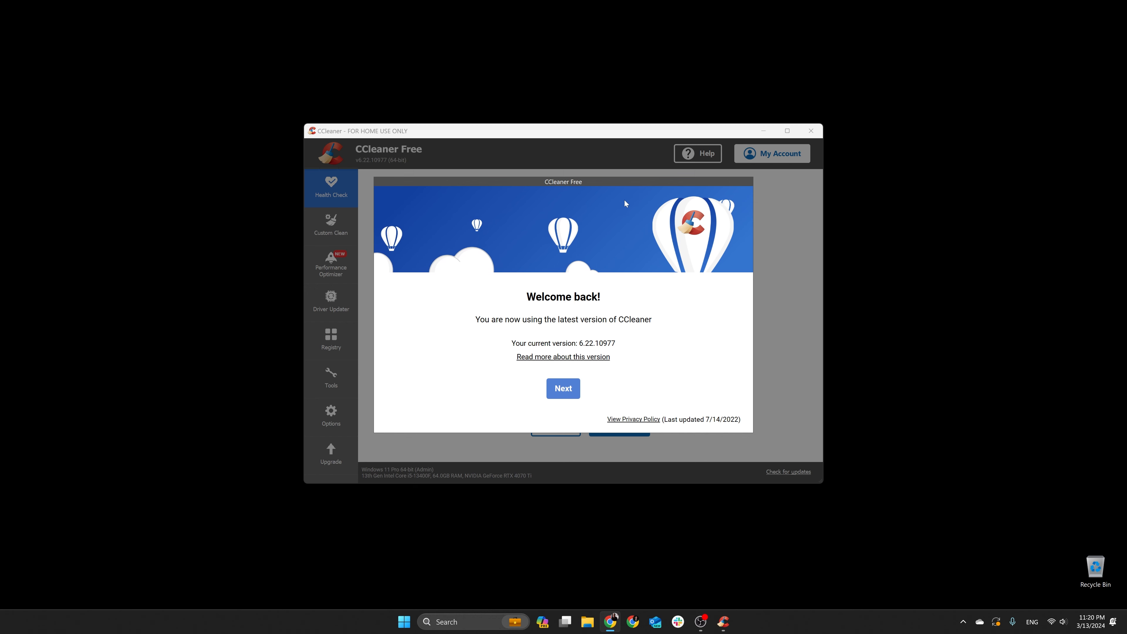
Reopen the recent file Kazbegi.blend
click(488, 416)
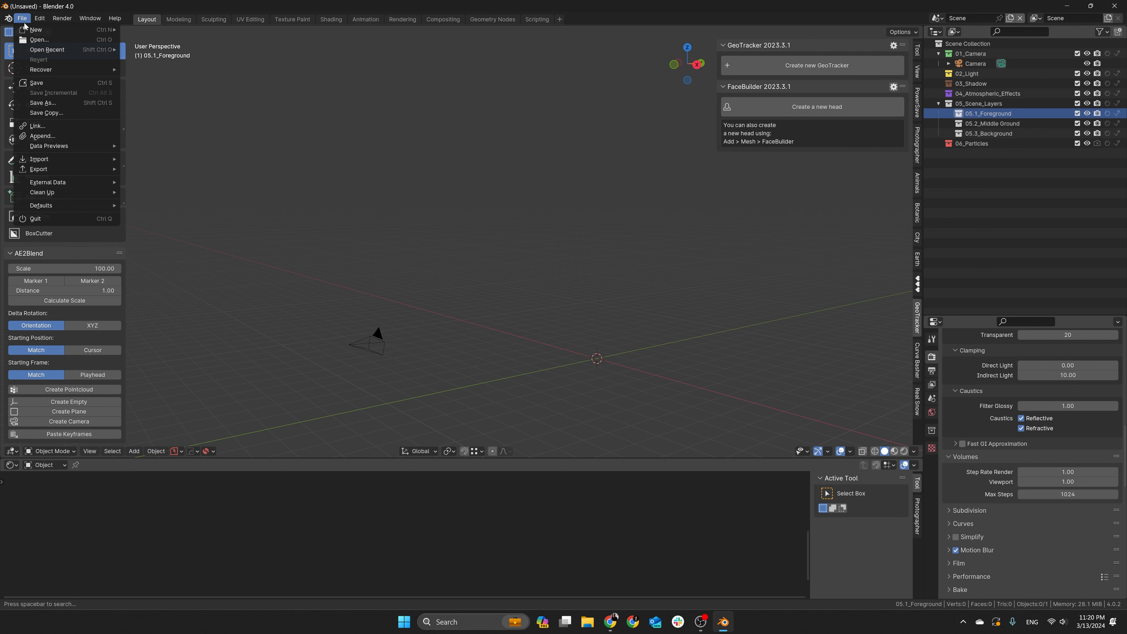
mouse_move(102, 50)
click(149, 49)
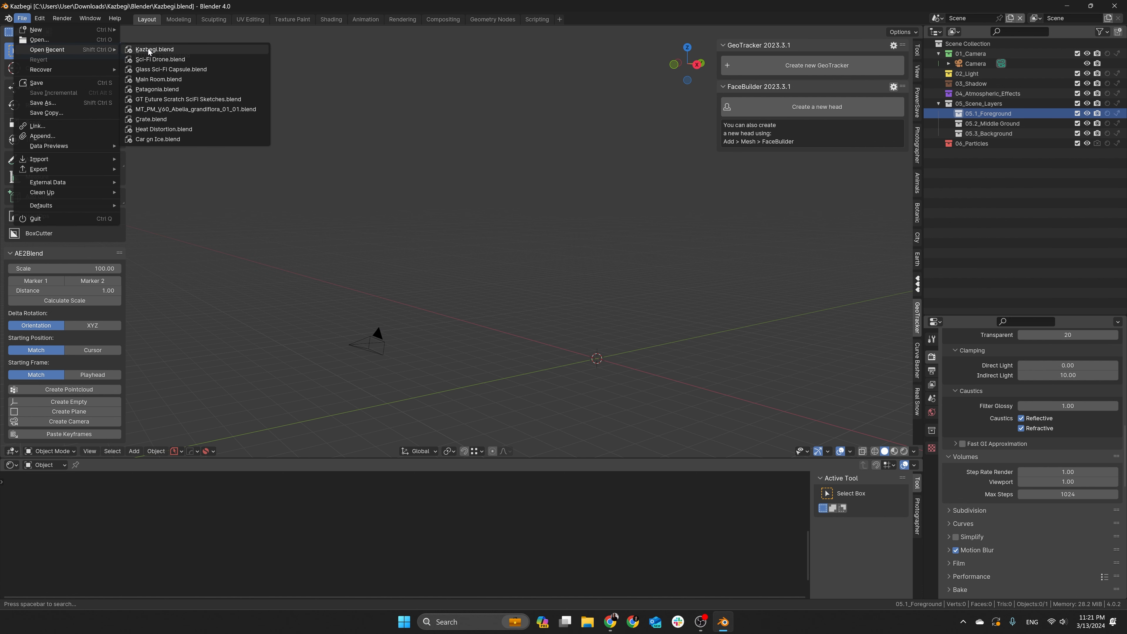
Look through the camera and bake the footage lighting with Compify at a resolution of 1024 px
click(664, 227)
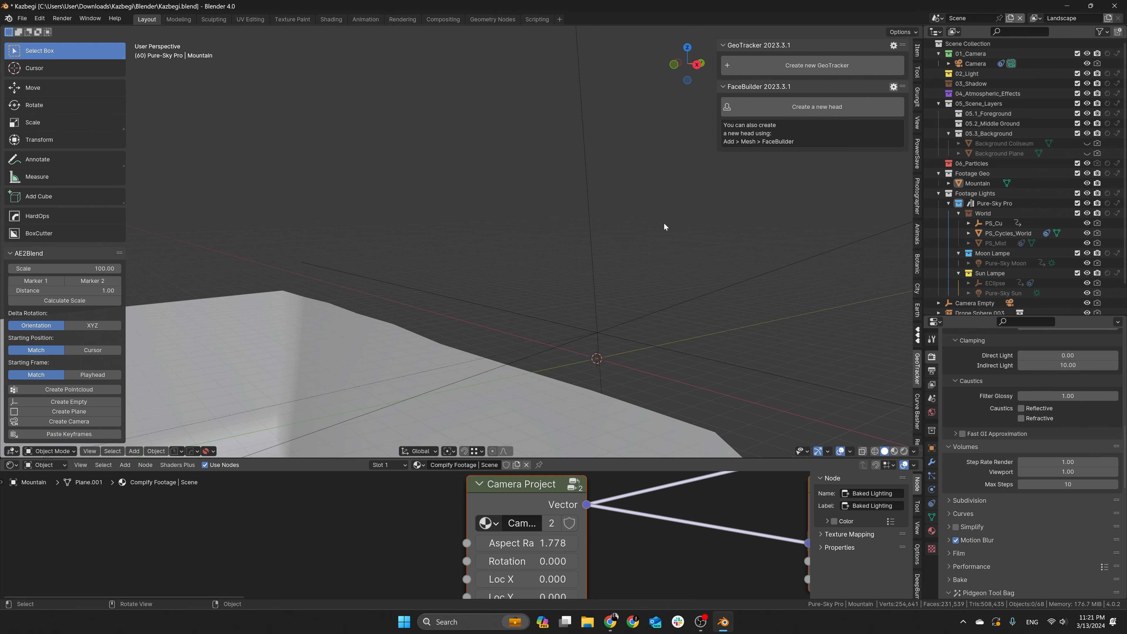
key(KP_0)
scroll(518, 248, down, 1)
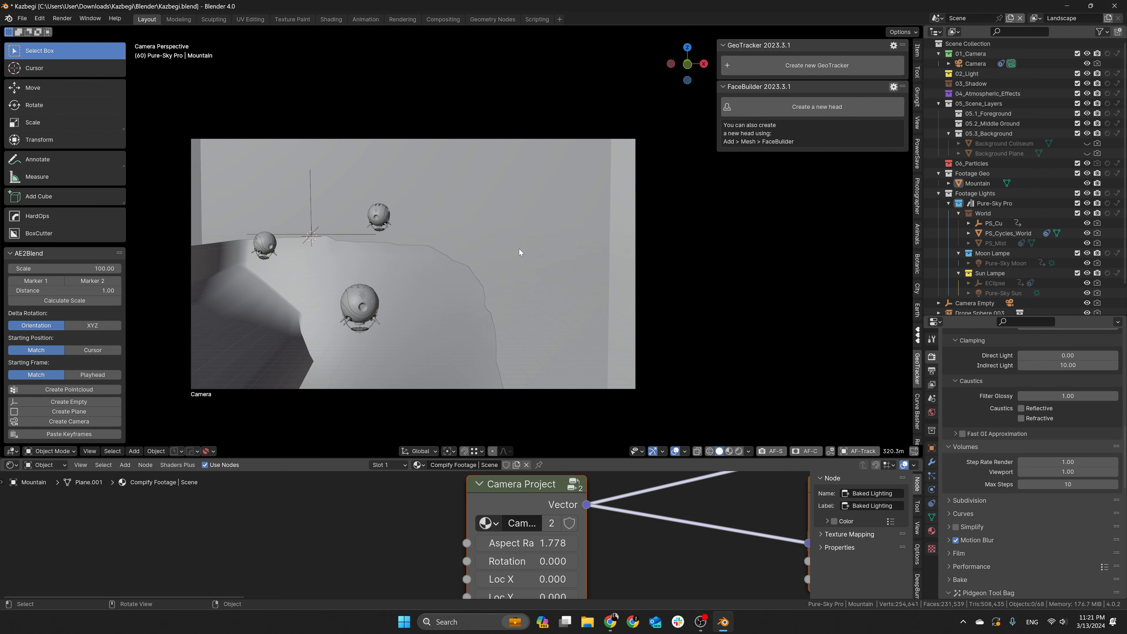
scroll(1014, 460, down, 10)
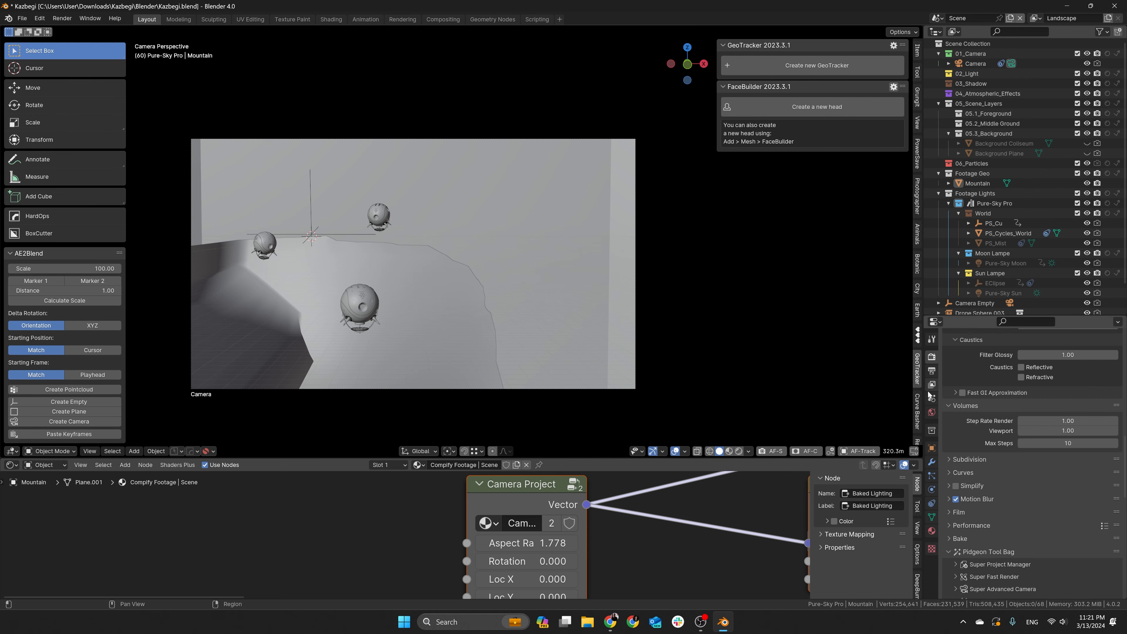
click(1013, 463)
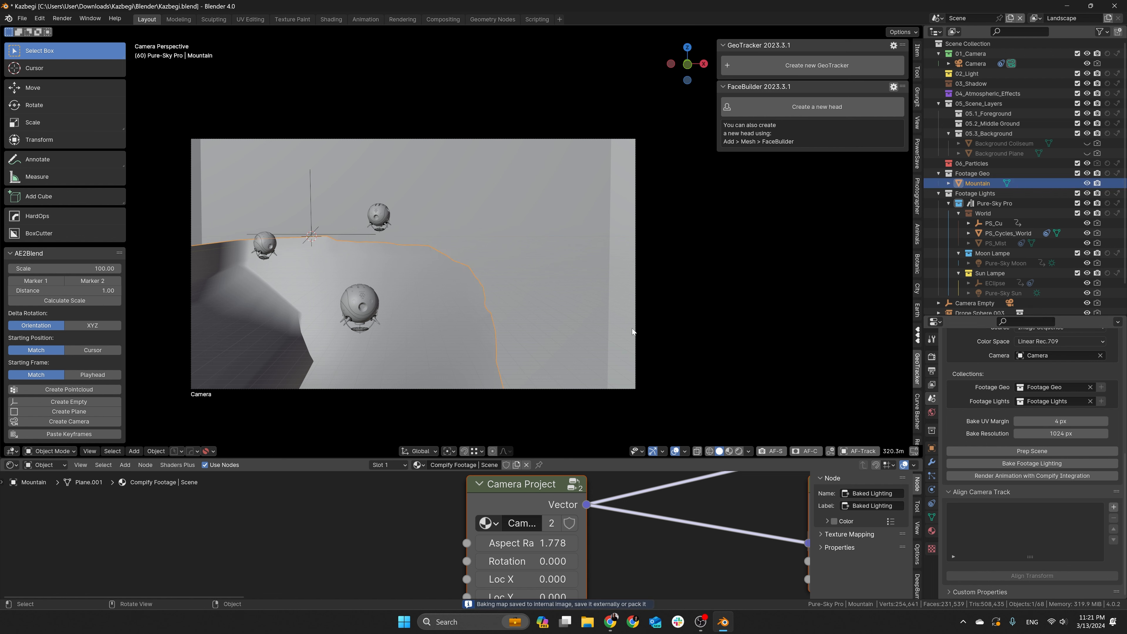
Set the 3D viewport to rendered shading, passing through the material preview
click(592, 244)
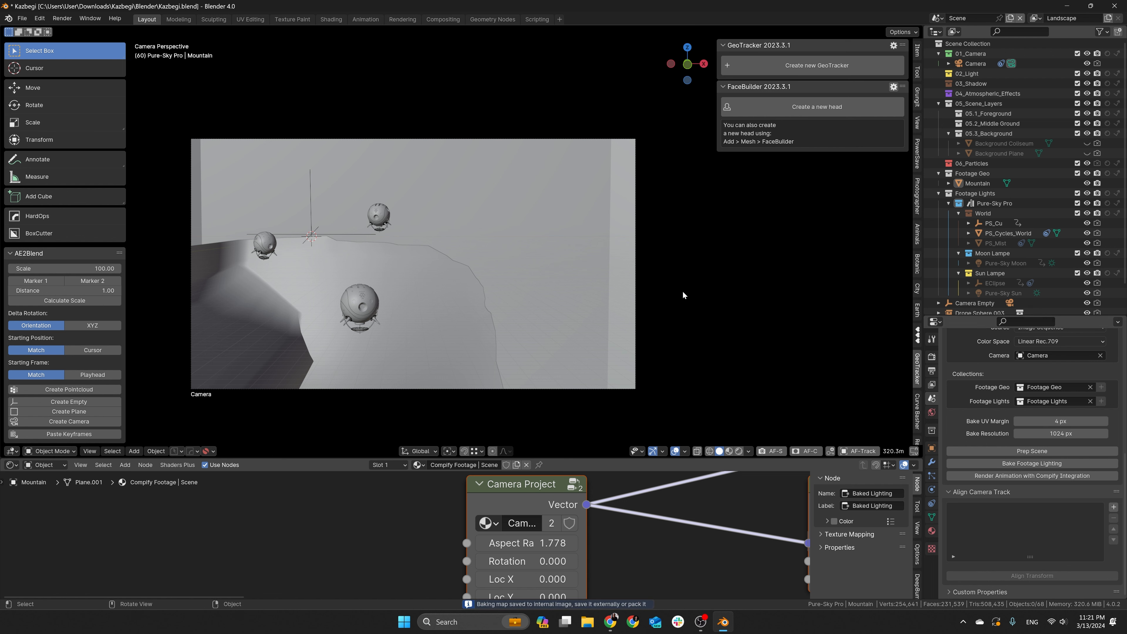
click(729, 450)
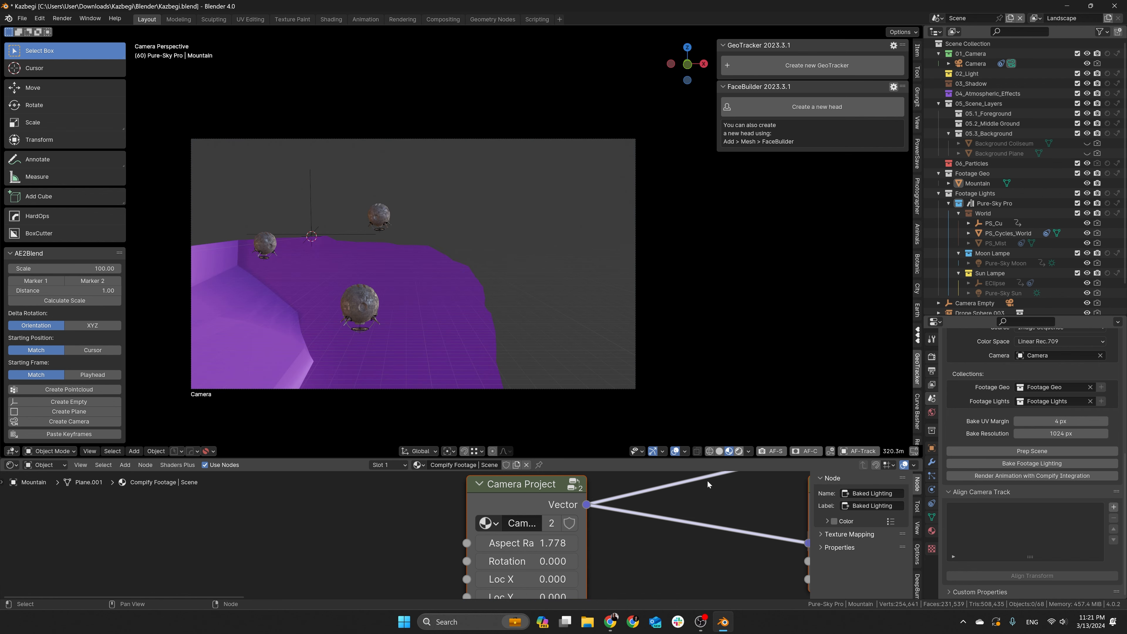
click(739, 451)
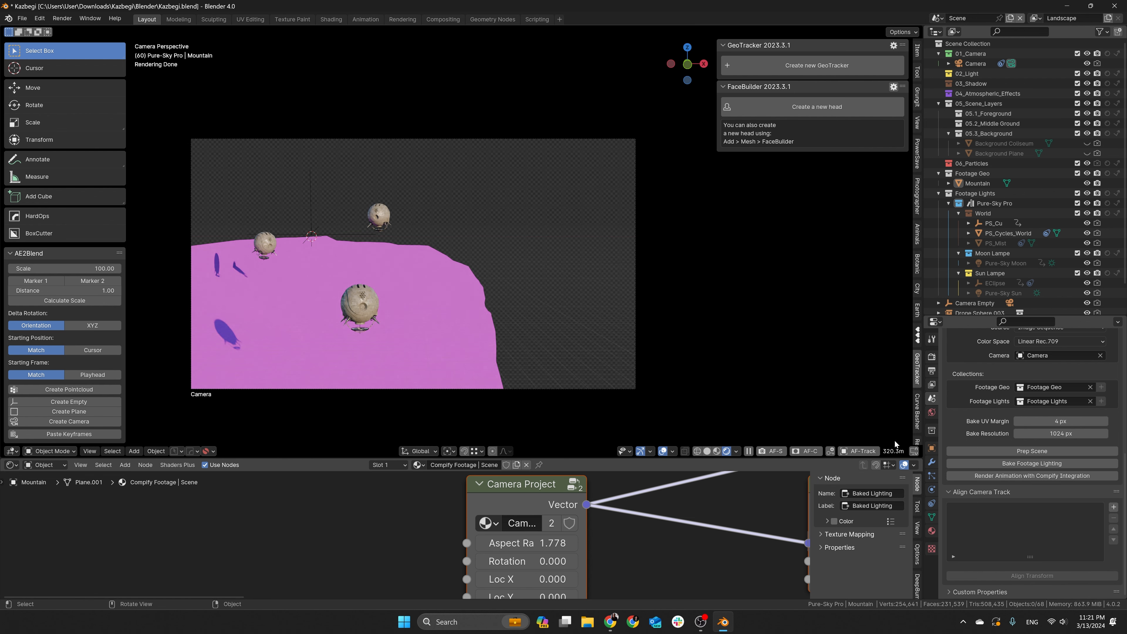
Replace Compify's EXR sequence footage with the DJI_0191 .mov movie from the Kazbegi folder
scroll(1023, 391, up, 3)
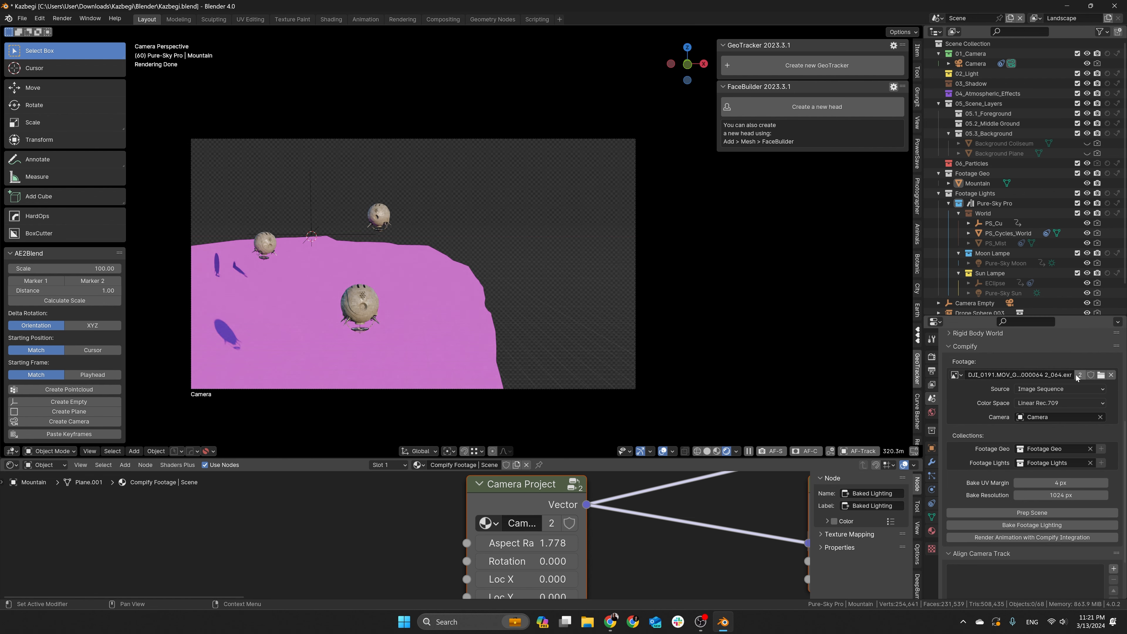
click(1099, 375)
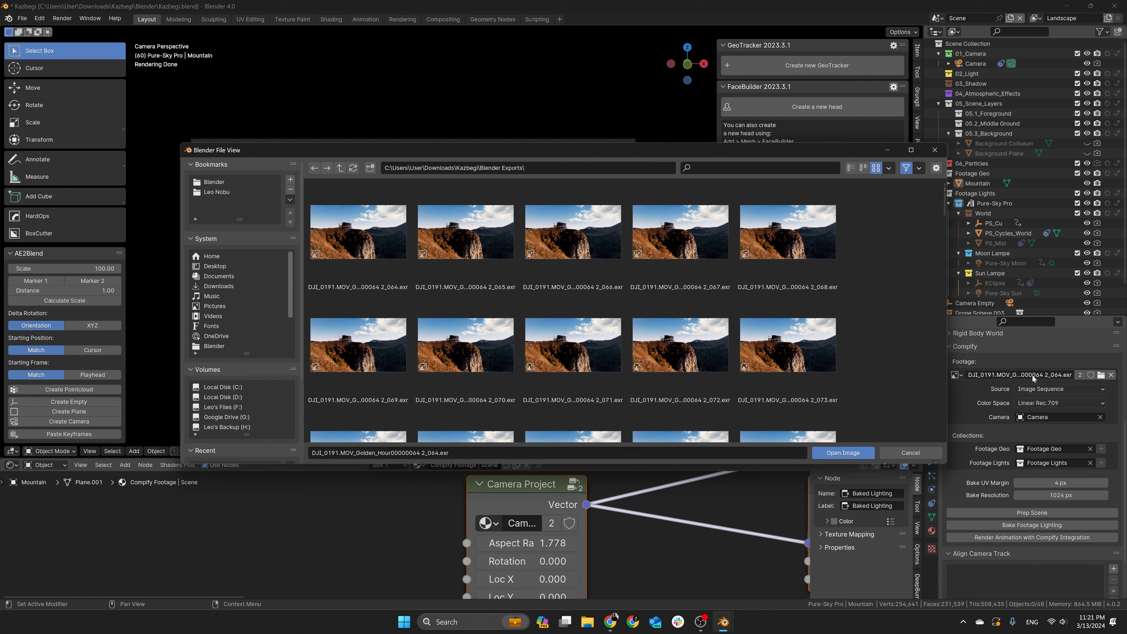
scroll(257, 401, down, 3)
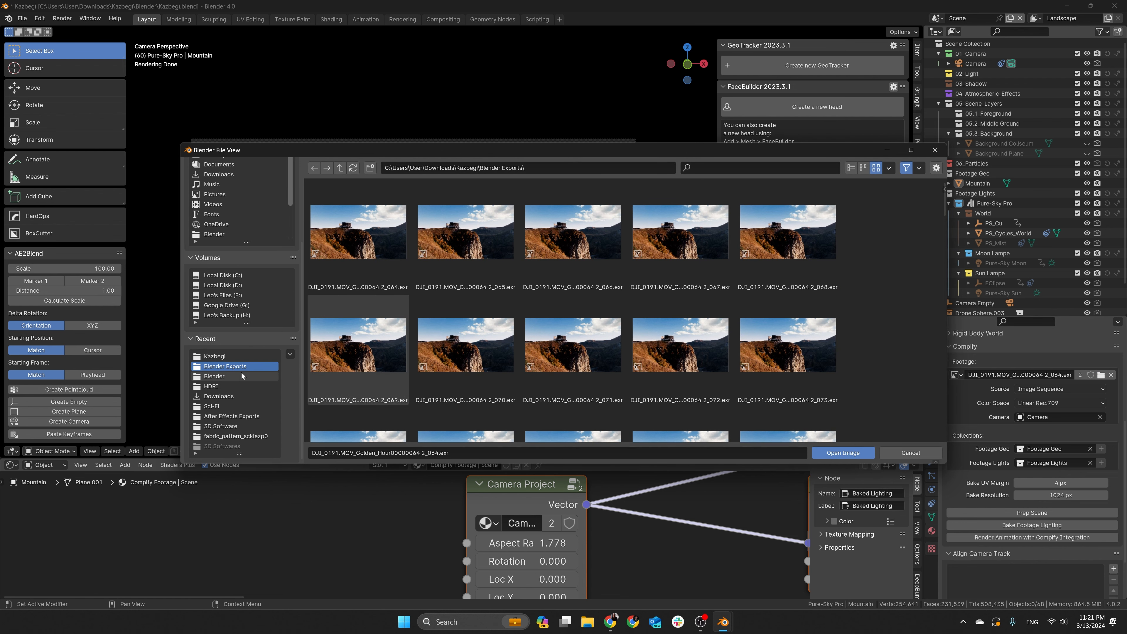
click(244, 357)
click(498, 343)
double_click(497, 343)
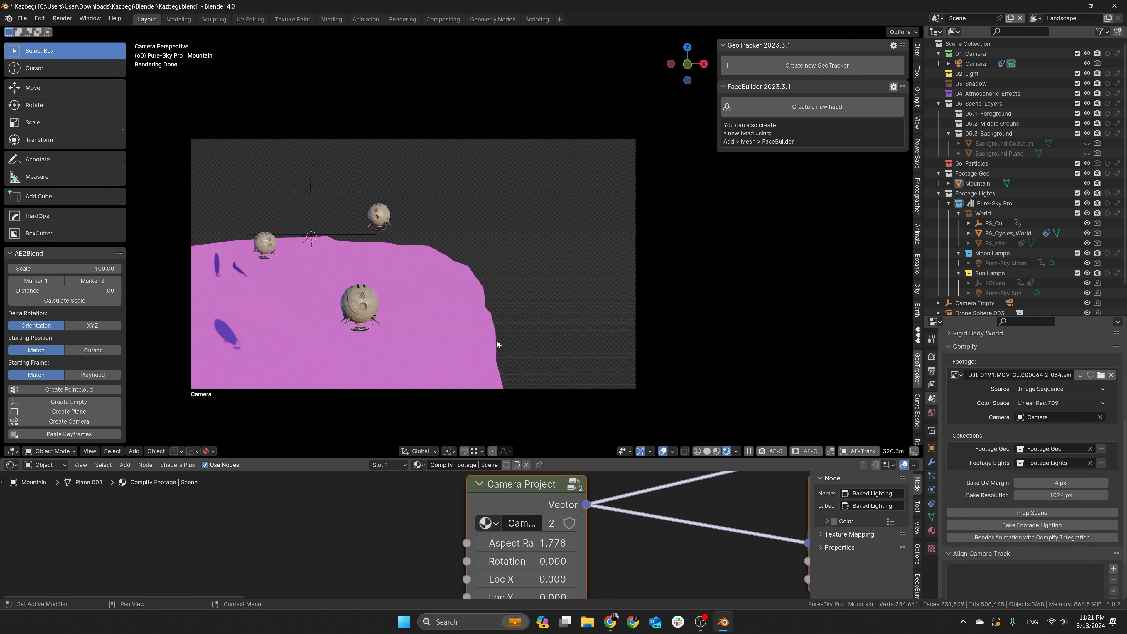
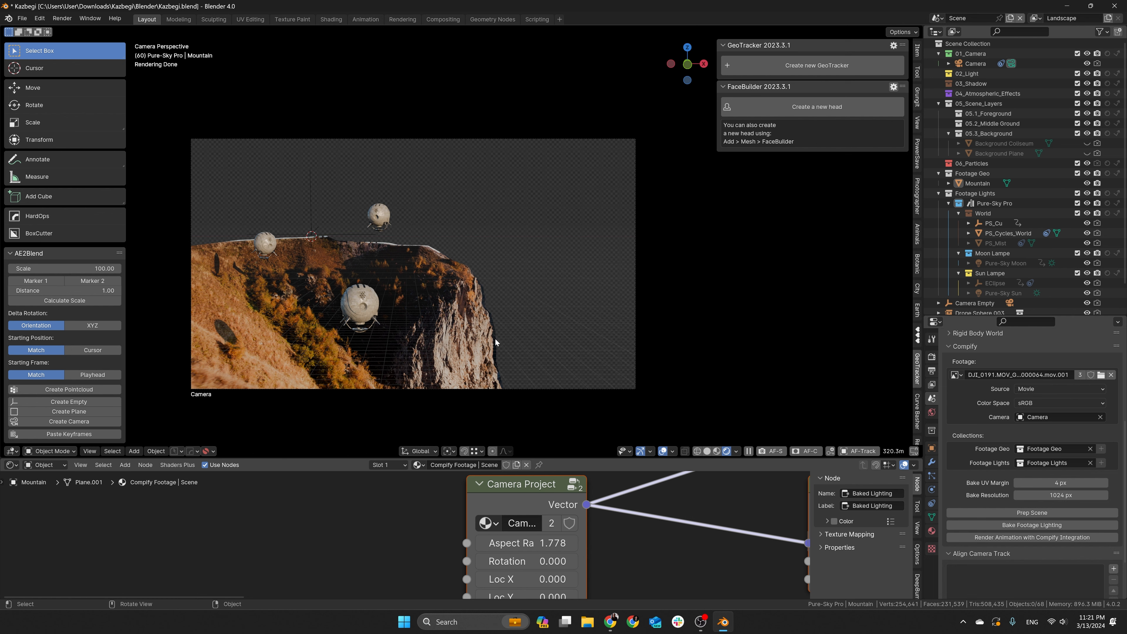
Check the Mountain and the front drone sphere, and unhide the Background Coliseum and Background Plane in 05.3_Background
click(452, 303)
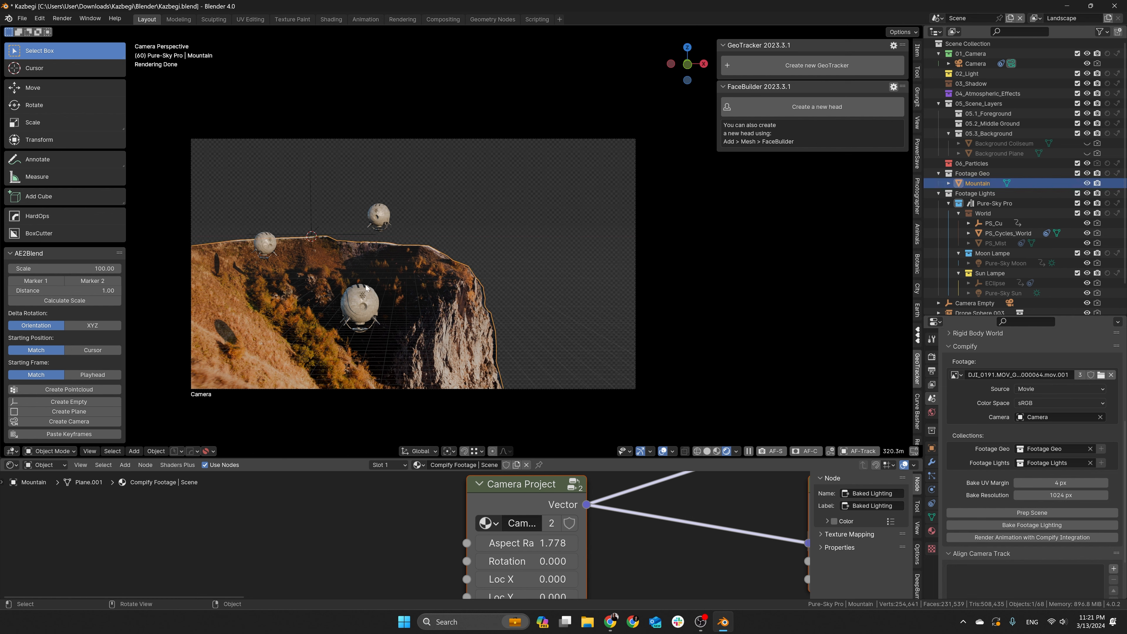
click(354, 301)
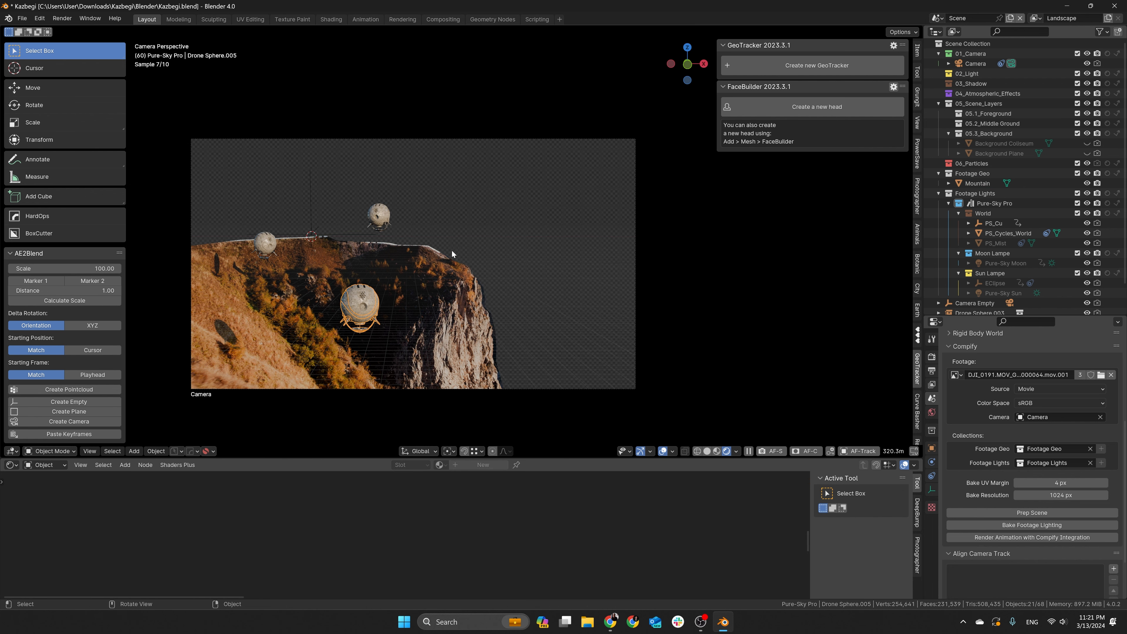
click(420, 312)
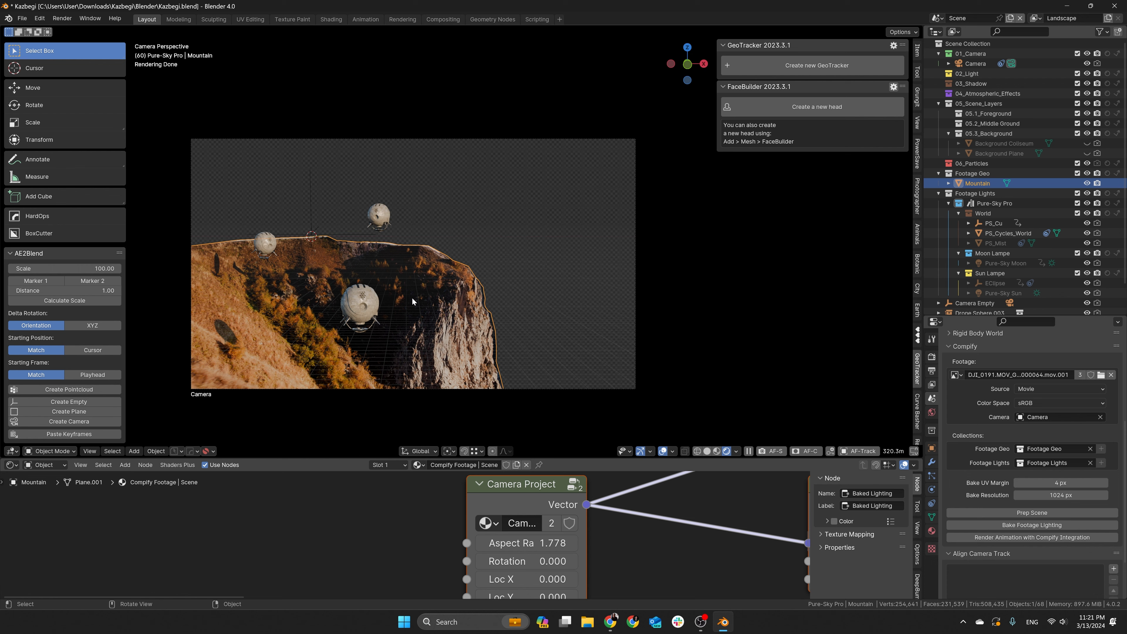
click(1087, 146)
click(1087, 152)
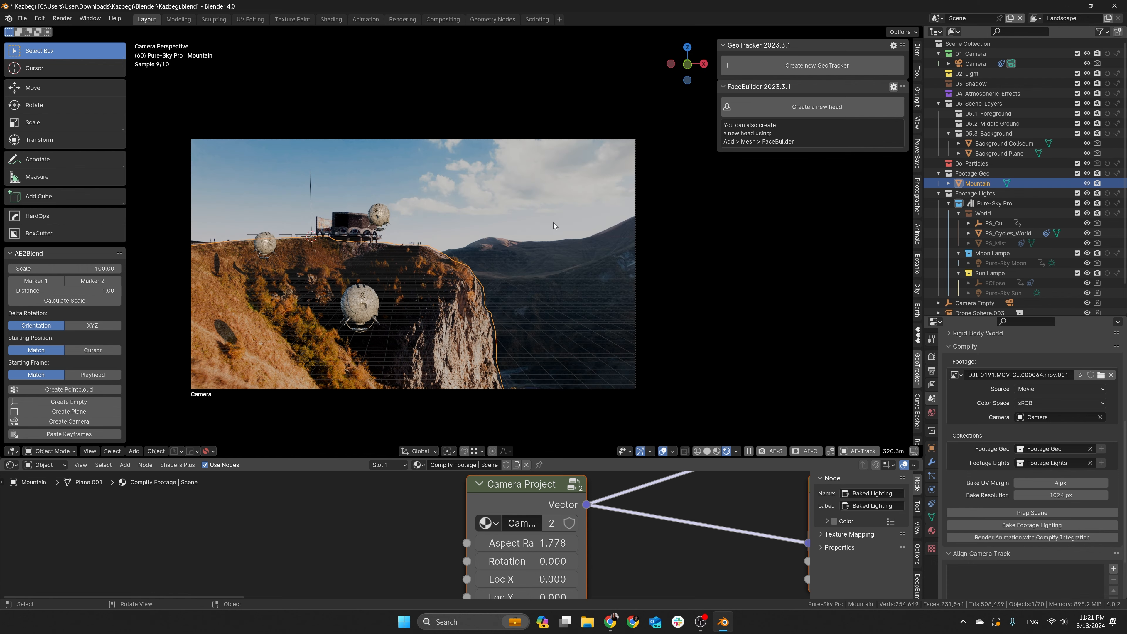
click(596, 241)
key(g)
key(Escape)
Select the Background Coliseum and enlarge the Shader Editor to show its Footage material nodes
click(340, 223)
click(381, 214)
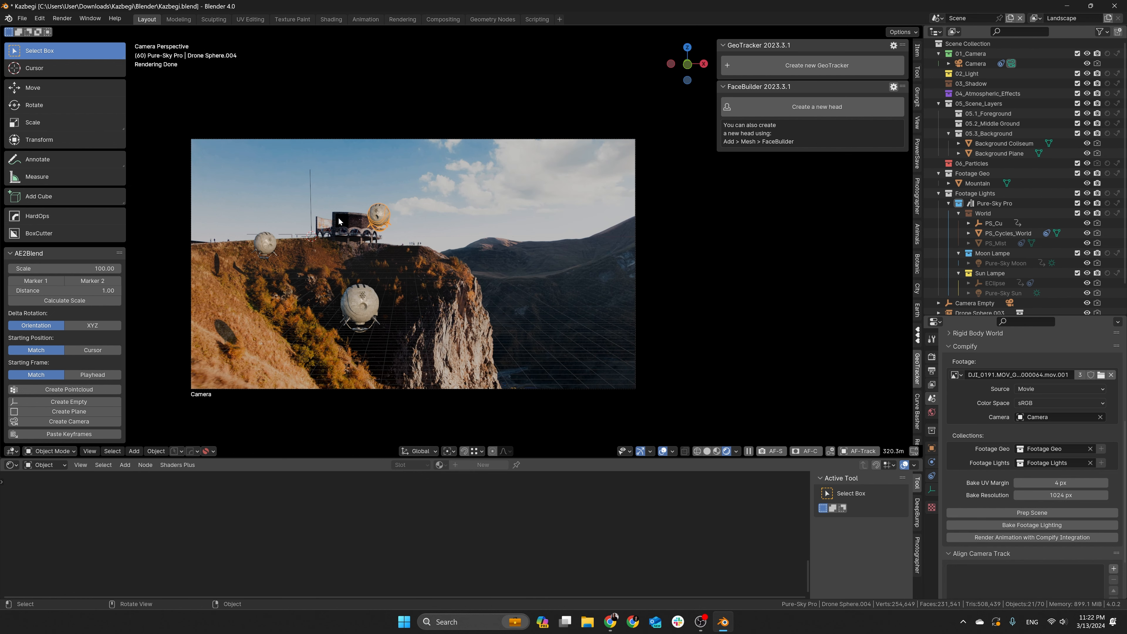
click(368, 230)
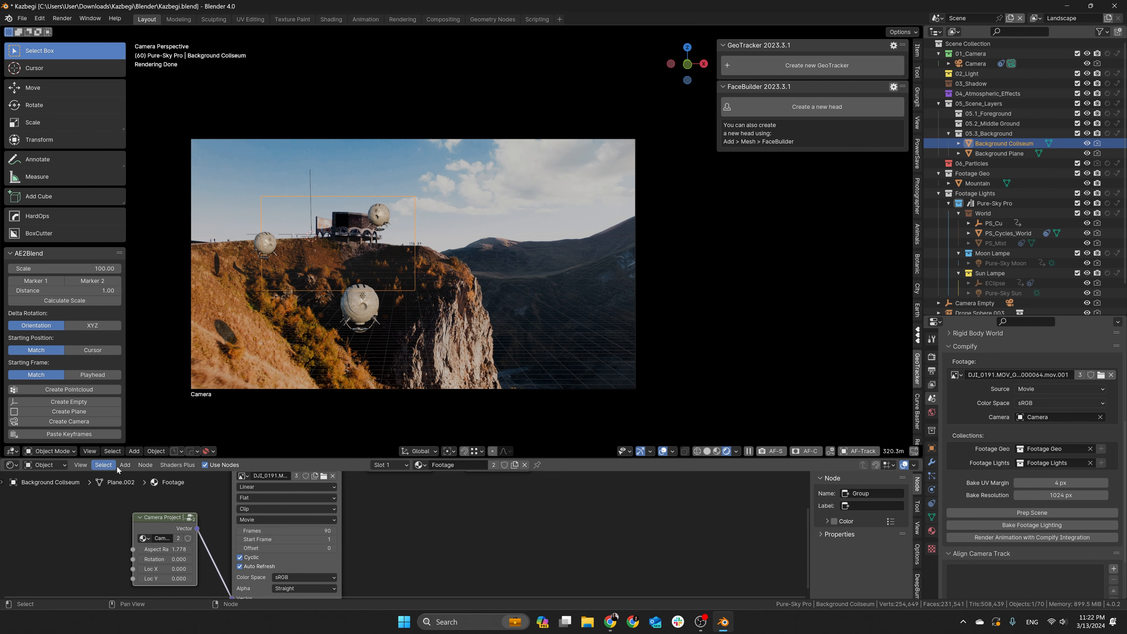
drag(279, 459, 285, 341)
scroll(352, 428, down, 3)
middle_drag(373, 383, 335, 406)
scroll(335, 405, up, 5)
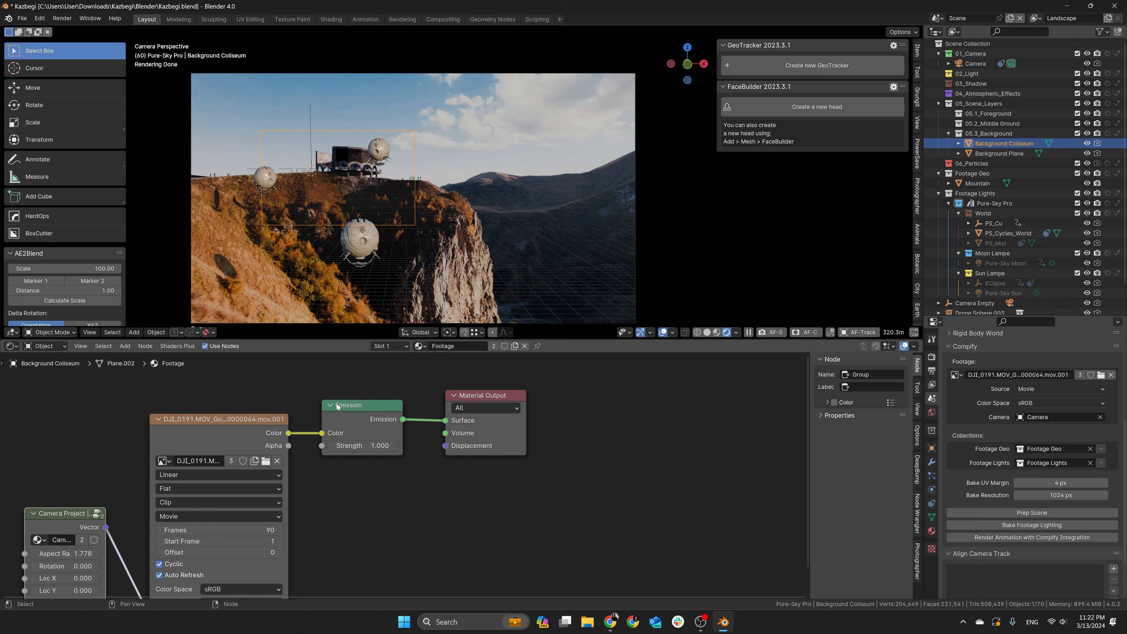
Try moving Drone Sphere.003 along the global X and Z axes in front of the cliff
click(367, 208)
click(347, 173)
click(270, 180)
key(g)
key(x)
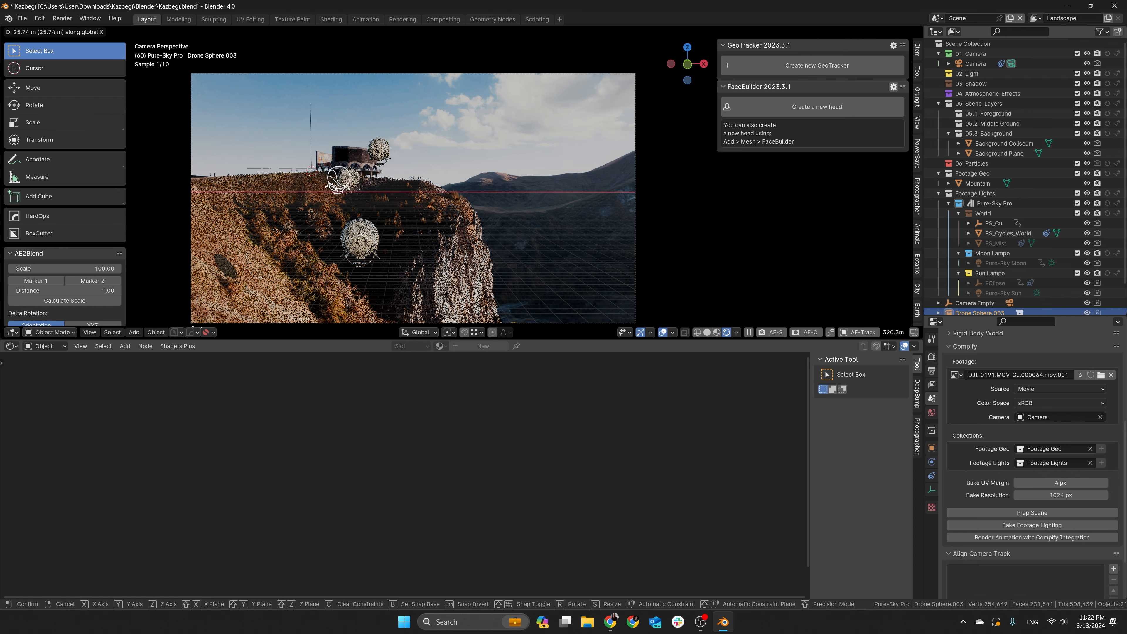
key(z)
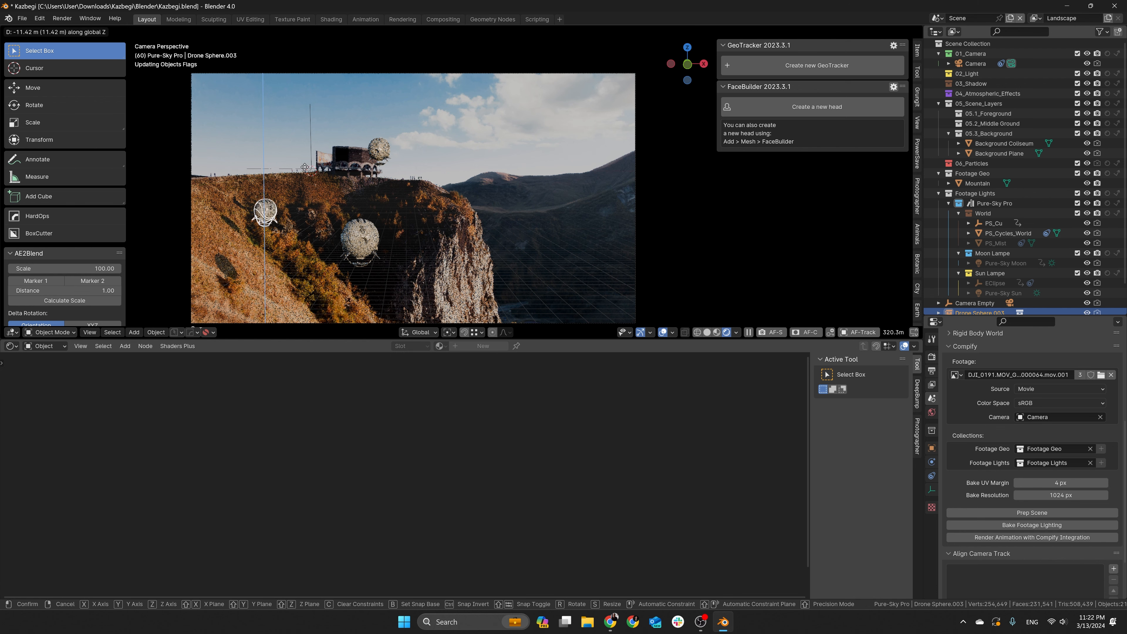
click(301, 146)
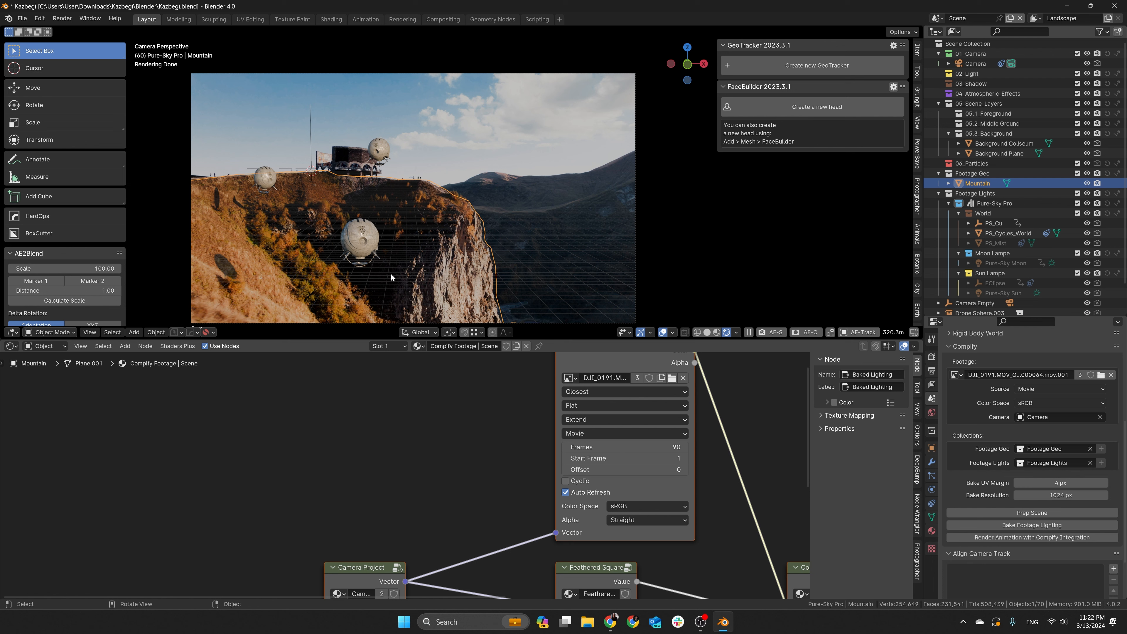
Frame the Mountain outside the camera view and examine how the footage projects onto it and the background planes
middle_drag(456, 245, 463, 231)
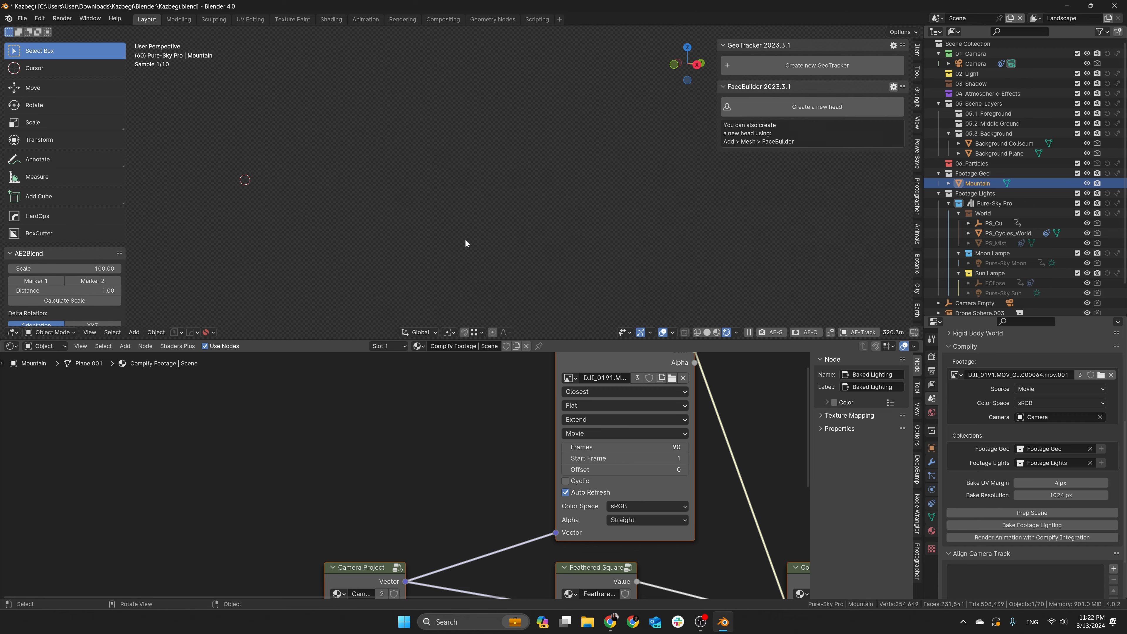
key(f)
middle_drag(427, 169, 433, 246)
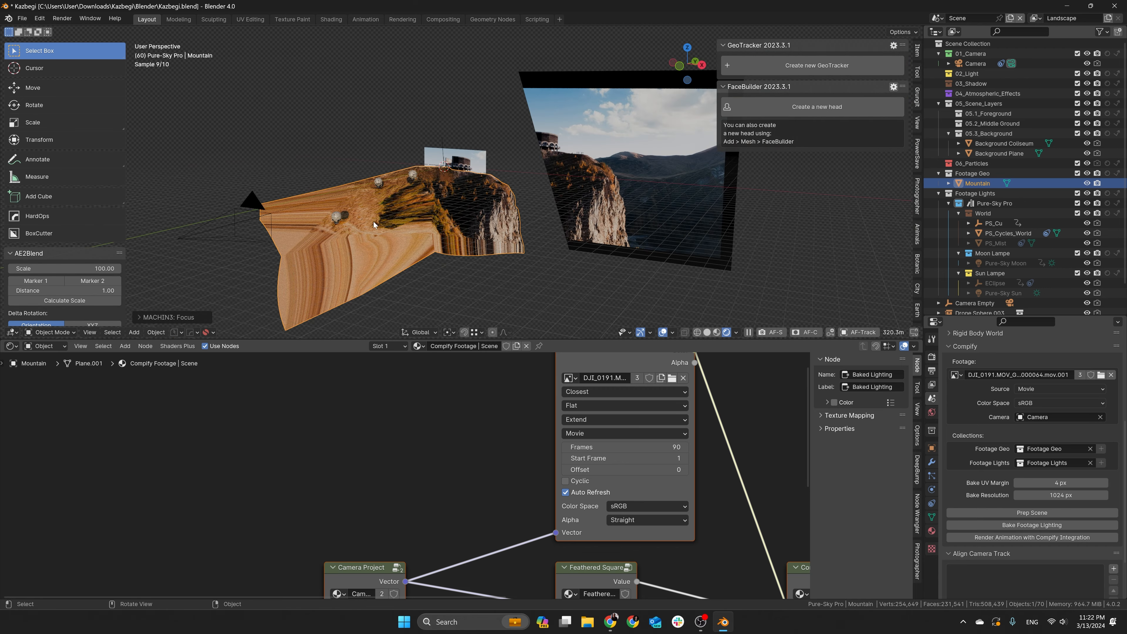
scroll(378, 222, up, 2)
middle_drag(311, 135, 496, 184)
scroll(474, 161, up, 6)
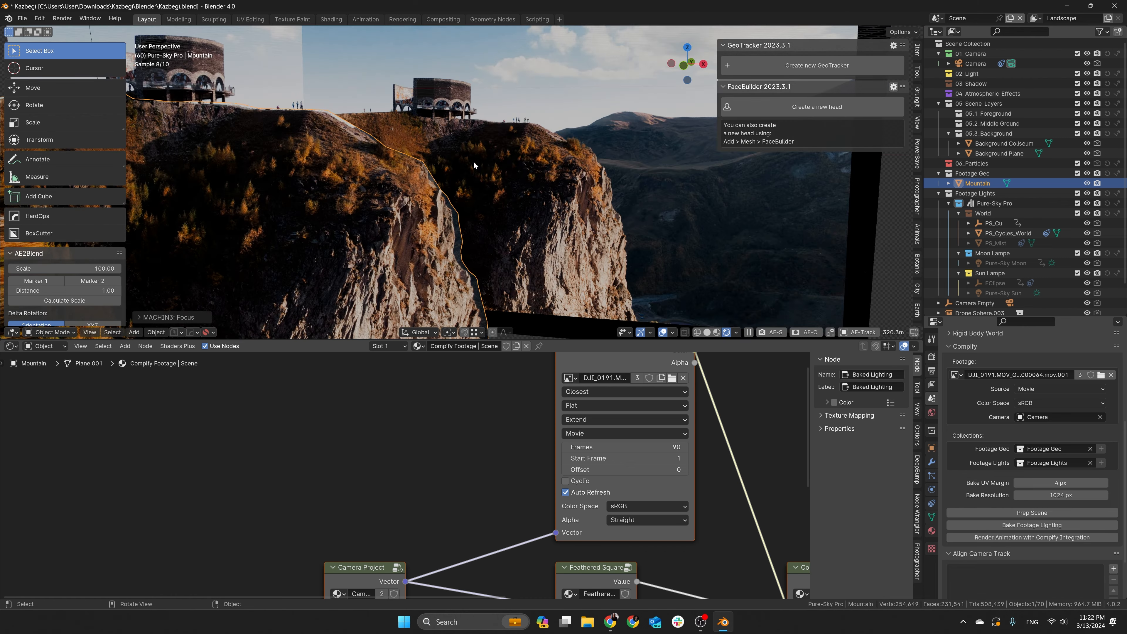
Select the Background Plane and examine the movie texture, Emission and Camera Project nodes of its Footage material
click(491, 174)
scroll(310, 400, down, 3)
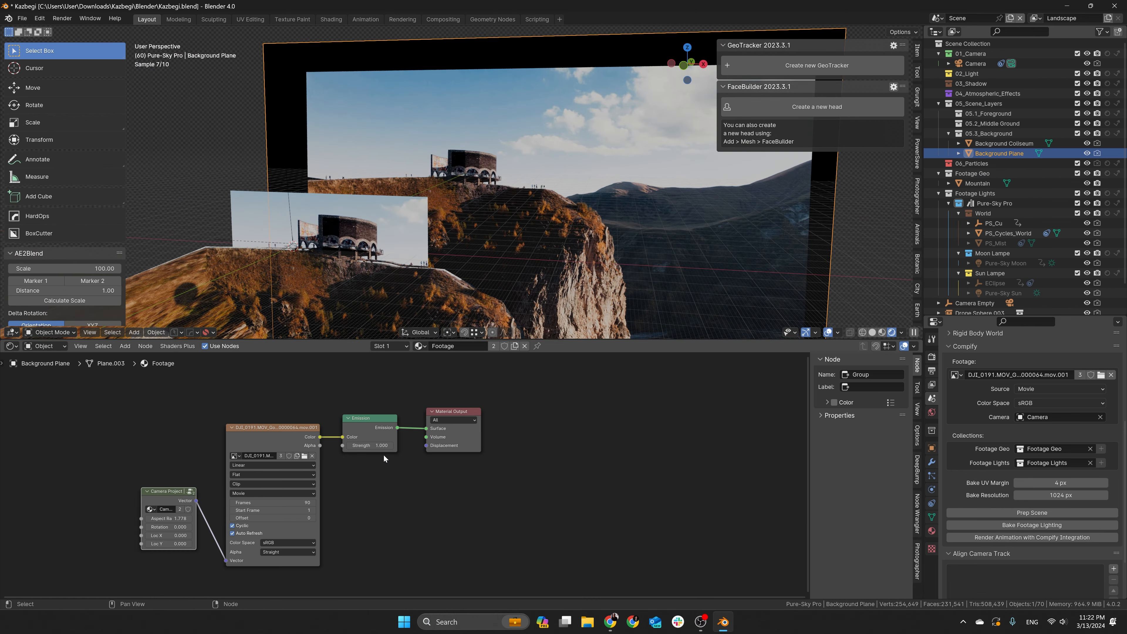
mouse_move(277, 409)
mouse_down()
mouse_move(302, 410)
mouse_move(281, 411)
mouse_up()
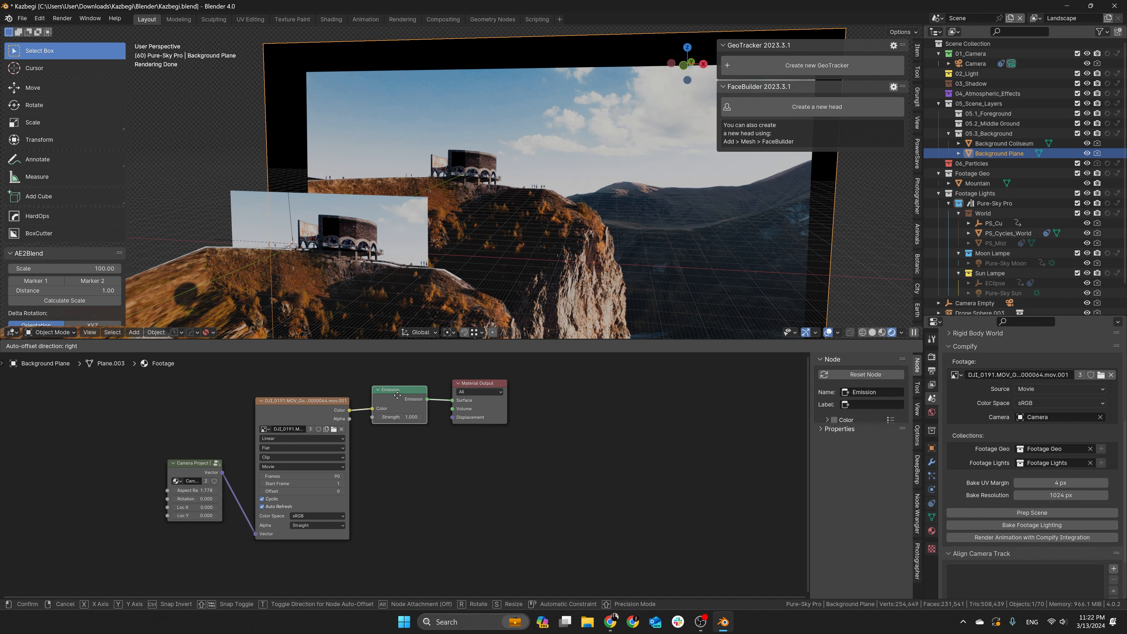
scroll(193, 460, up, 2)
drag(192, 462, 193, 463)
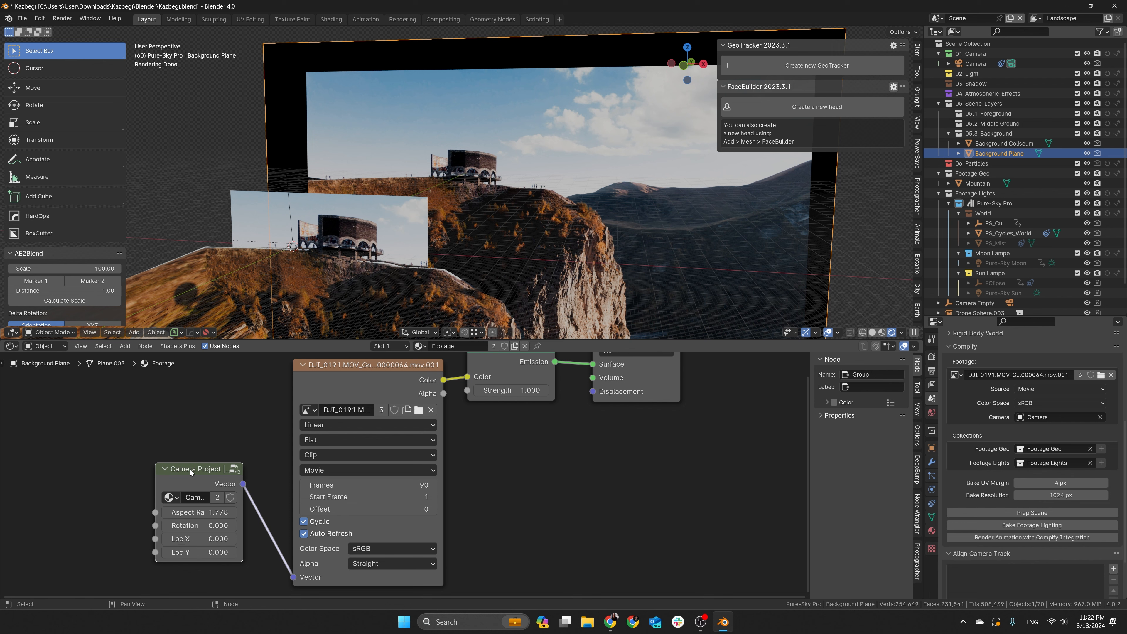
Open the Camera Project node's aspect ratio value for editing
click(179, 512)
key(Right)
key(Return)
click(187, 512)
key(Return)
Try moving the Background Coliseum freely to test its camera projection, and reselect the Background Plane
click(290, 319)
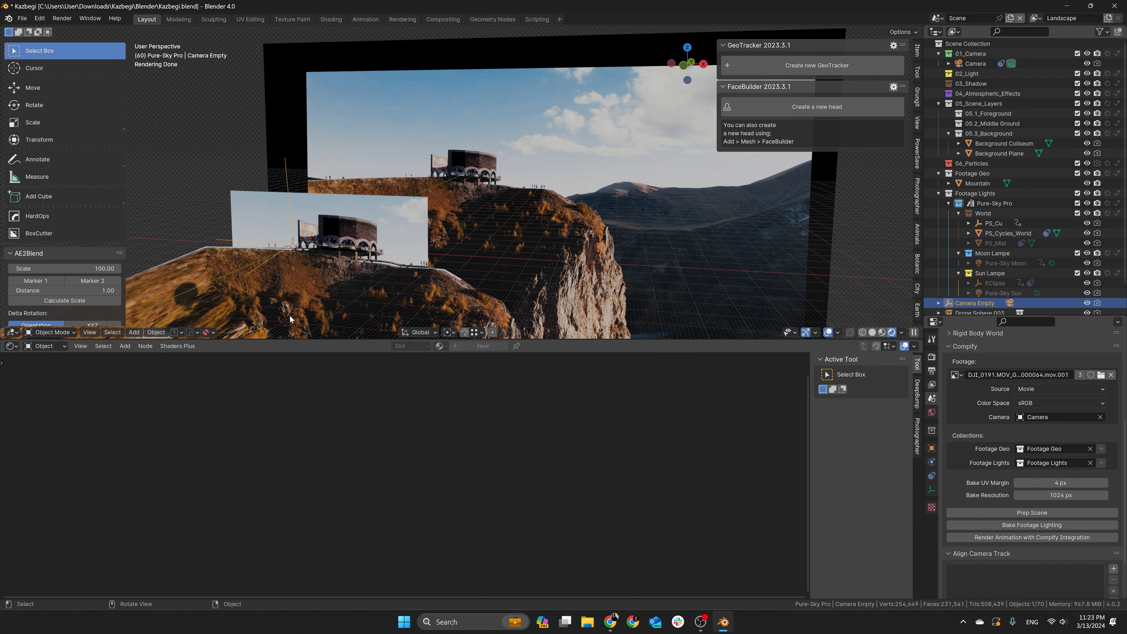
click(392, 223)
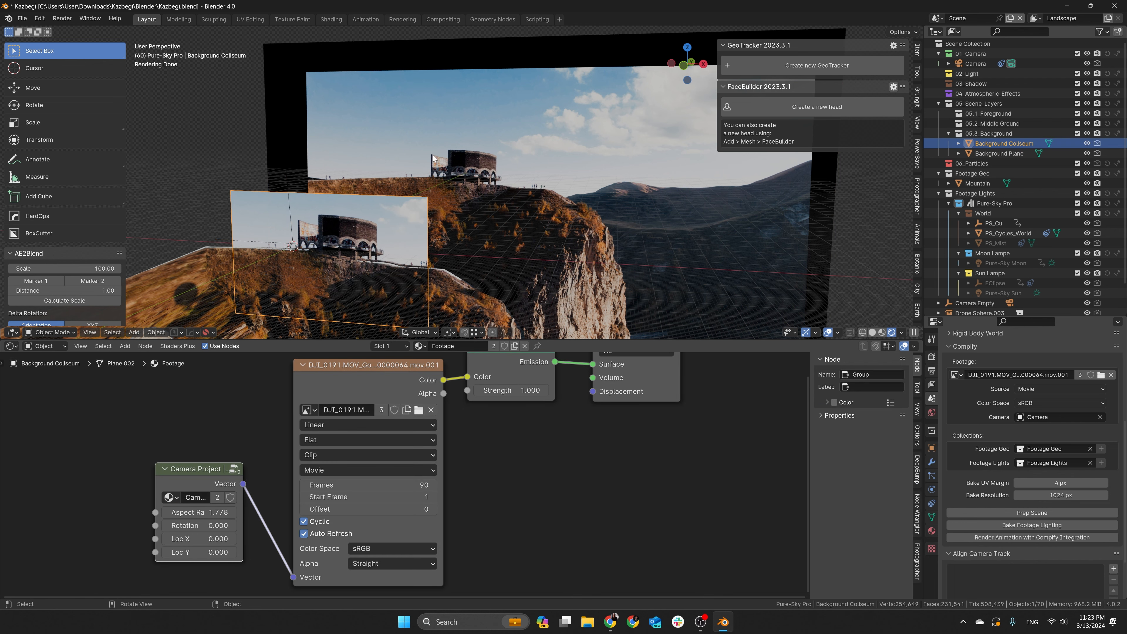
middle_drag(433, 158, 428, 173)
key(g)
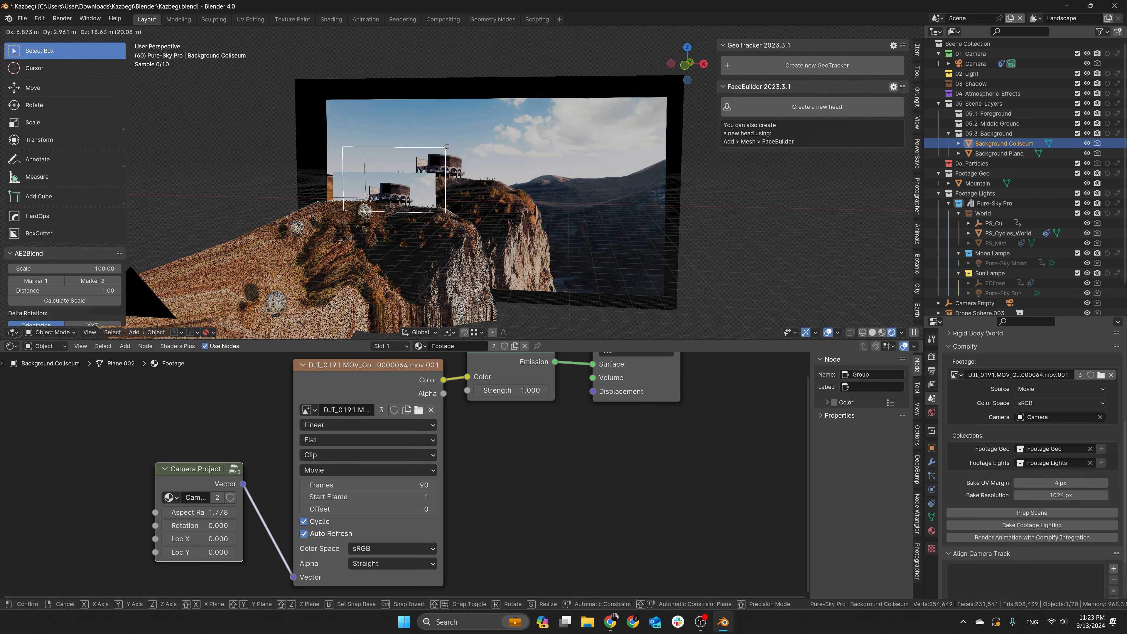
right_click(401, 196)
key(g)
right_click(388, 206)
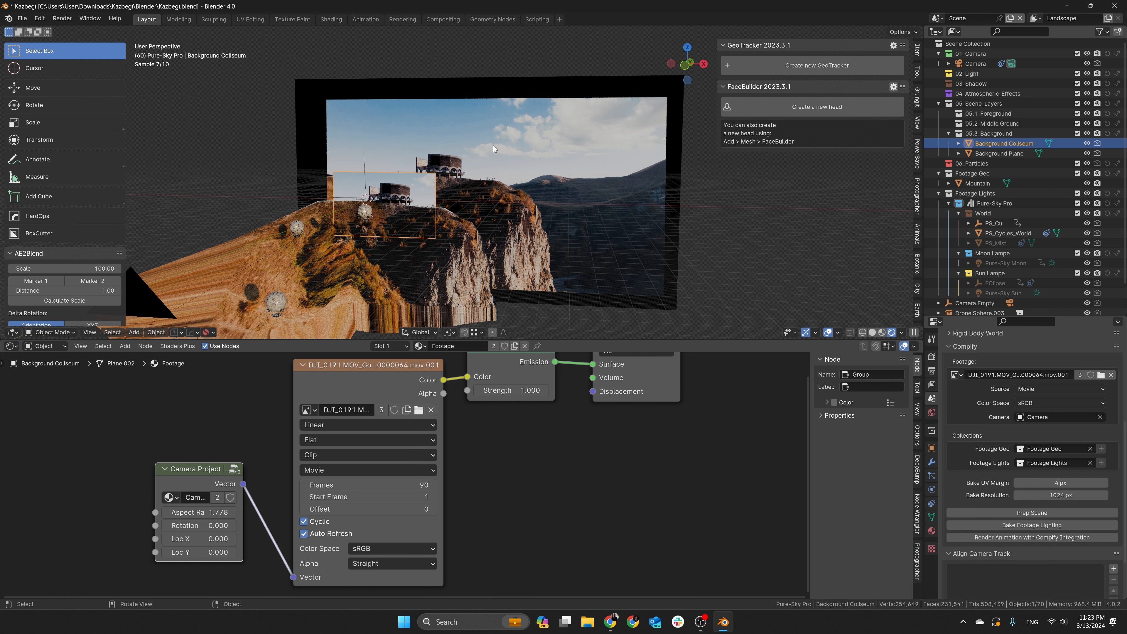
click(467, 179)
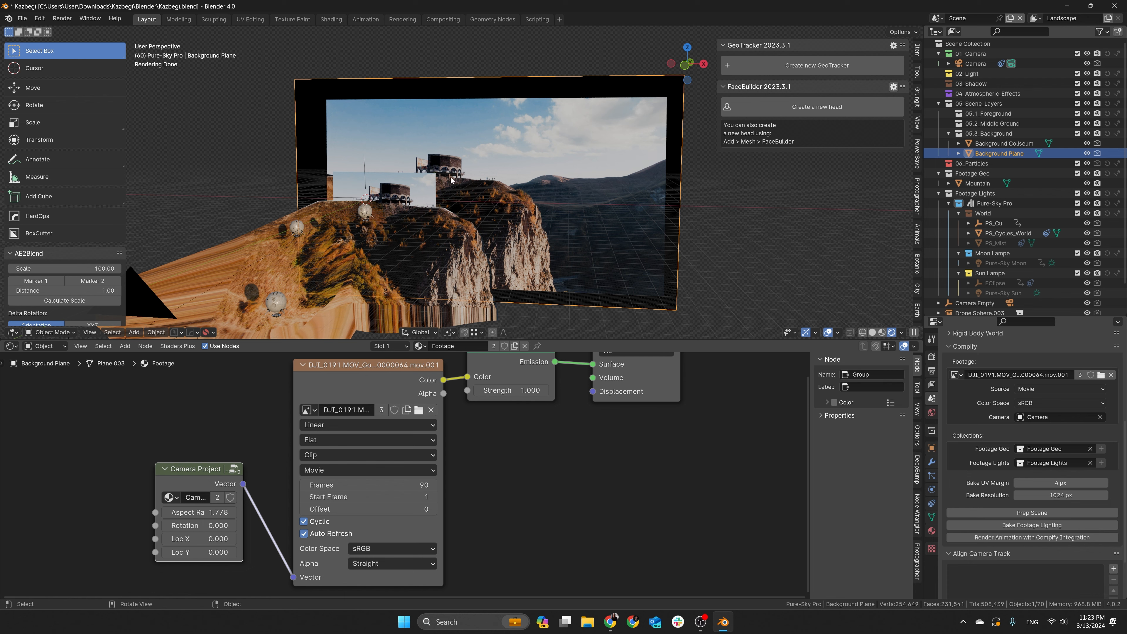
Try sliding the Background Plane along the global Y axis in the perspective view and again through the camera to test its projection
key(g)
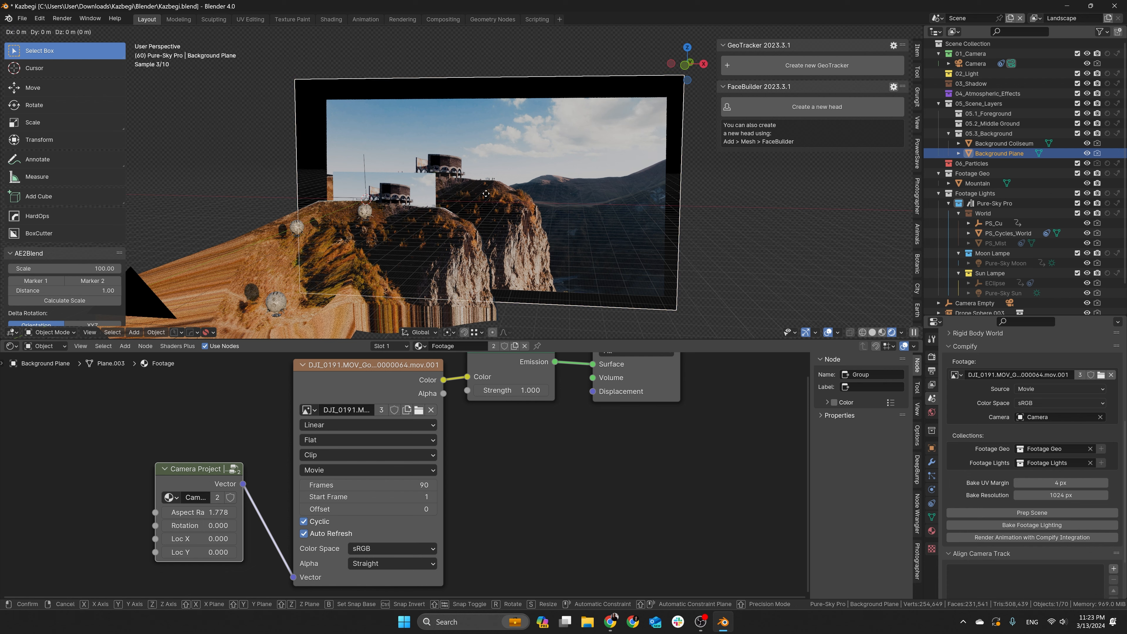
key(y)
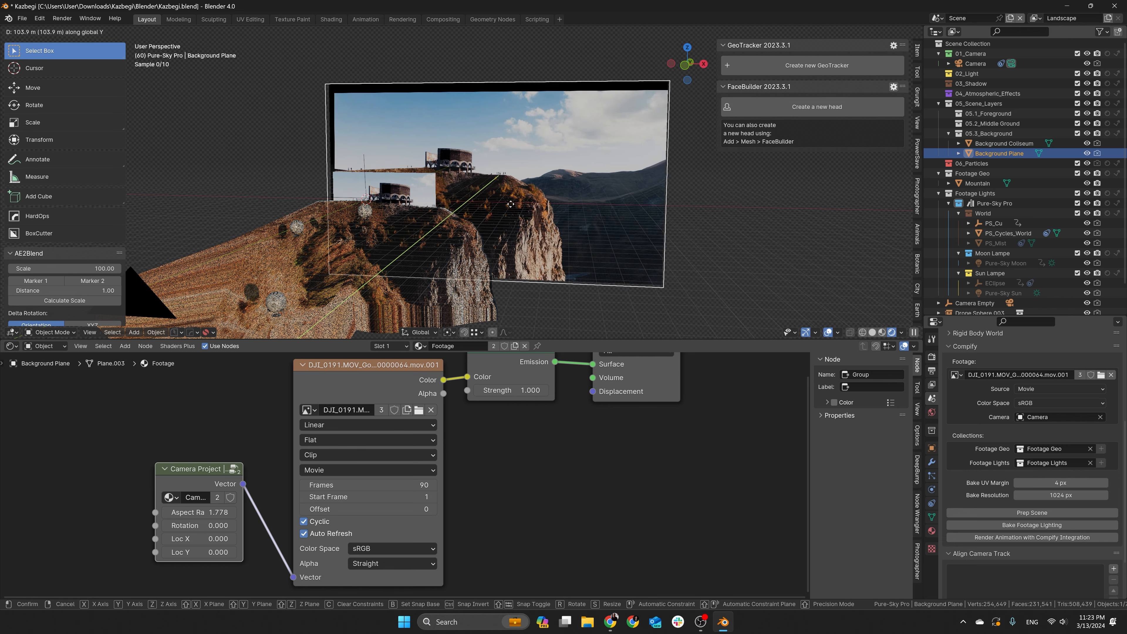
click(491, 213)
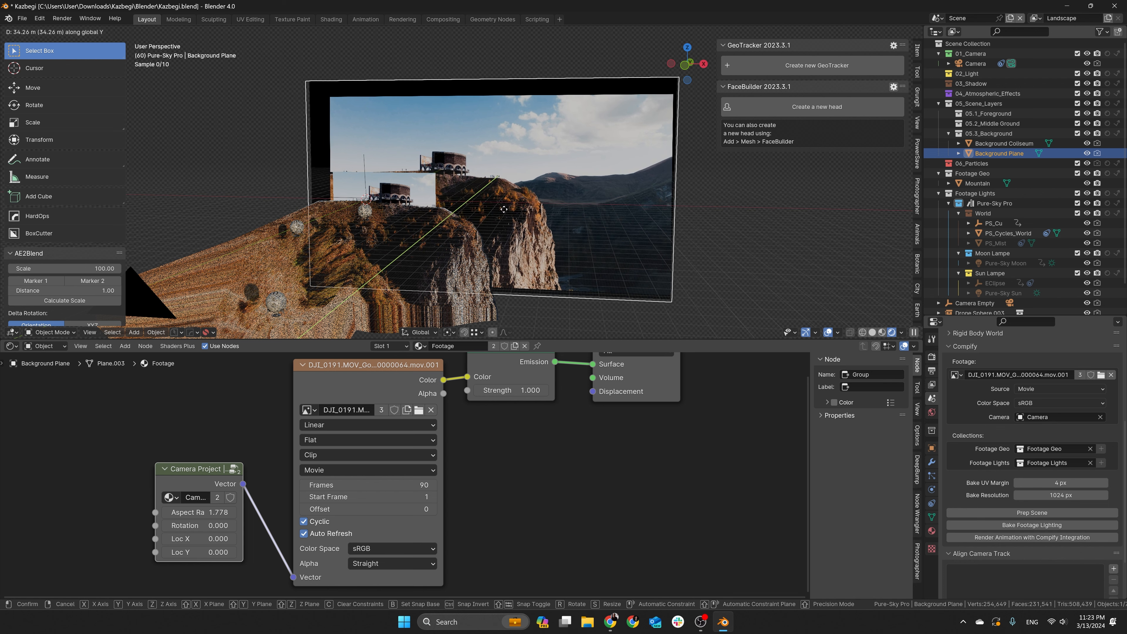
key(KP_0)
key(g)
key(y)
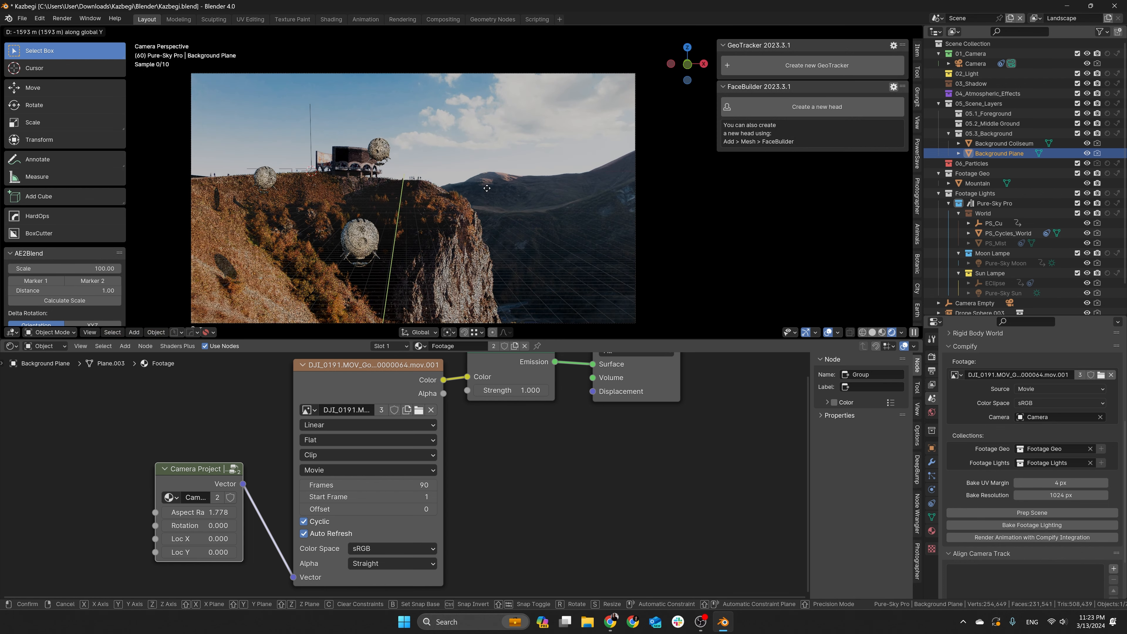
click(480, 204)
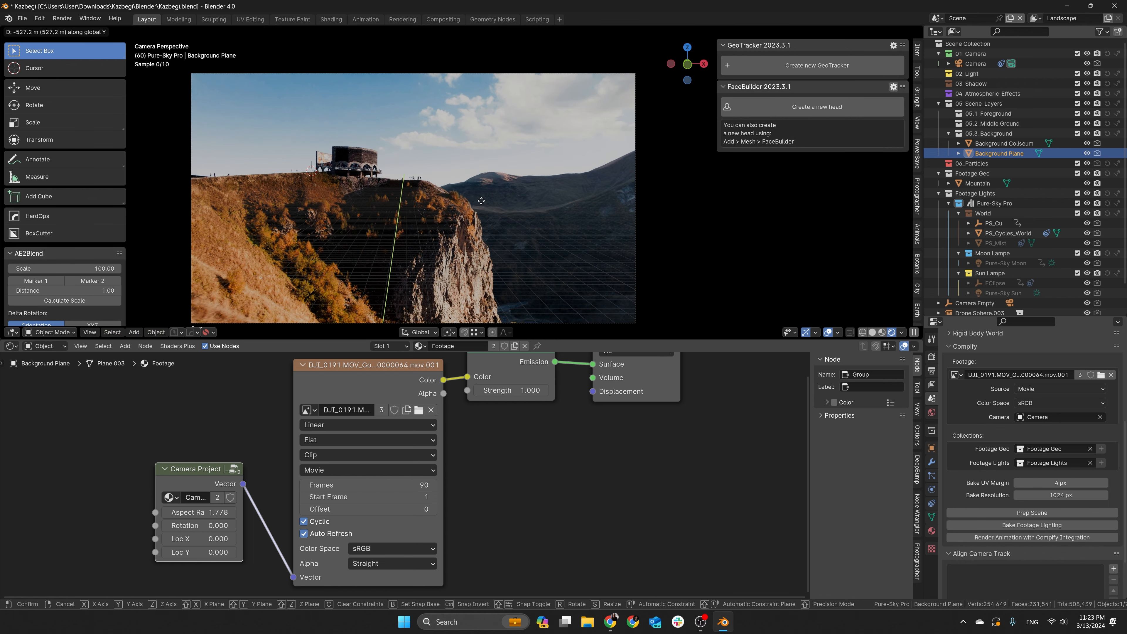
Examine the scene camera's Clip End distance in the Photographer camera settings
click(917, 197)
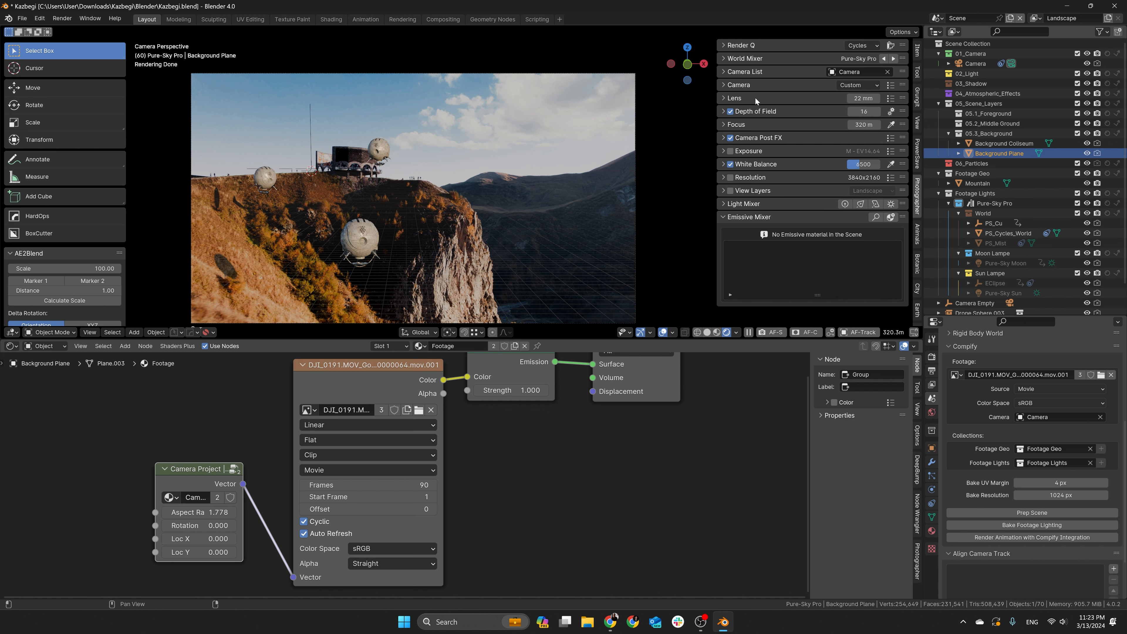
click(727, 85)
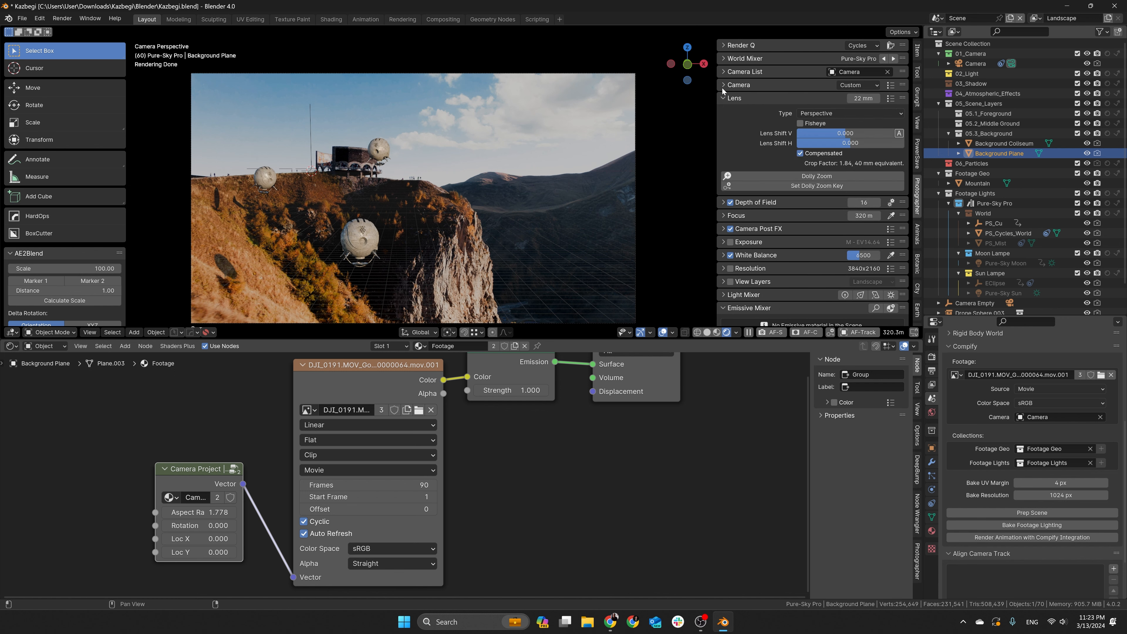
click(827, 142)
key(Return)
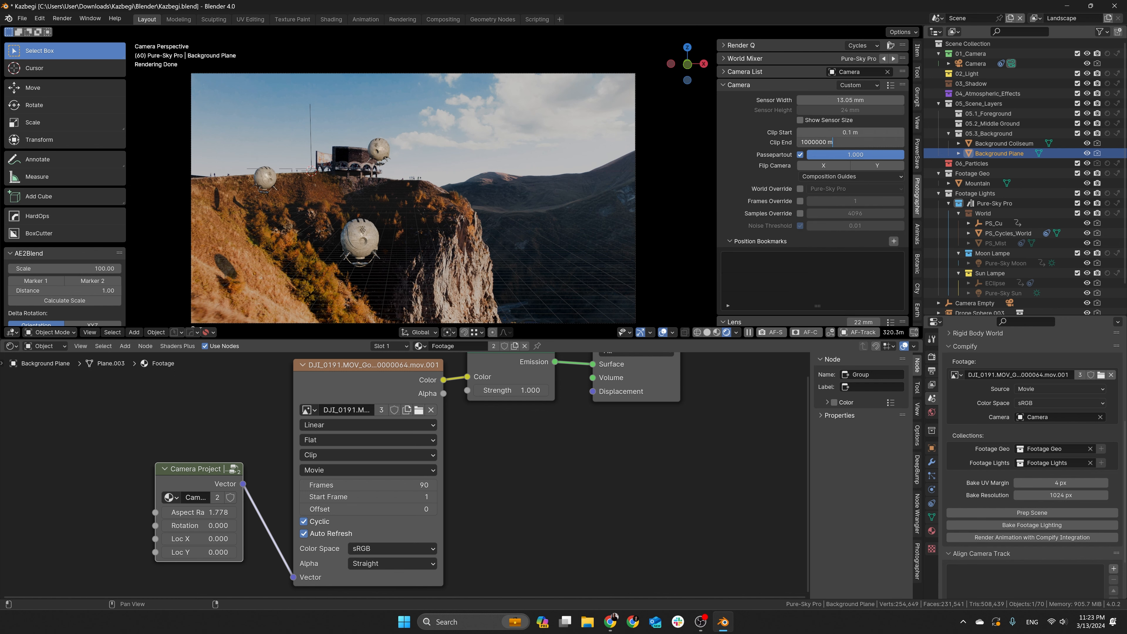
Try moving the Background Plane about 904 m along global Y and scaling it to about 0.82, and undo the move
click(413, 153)
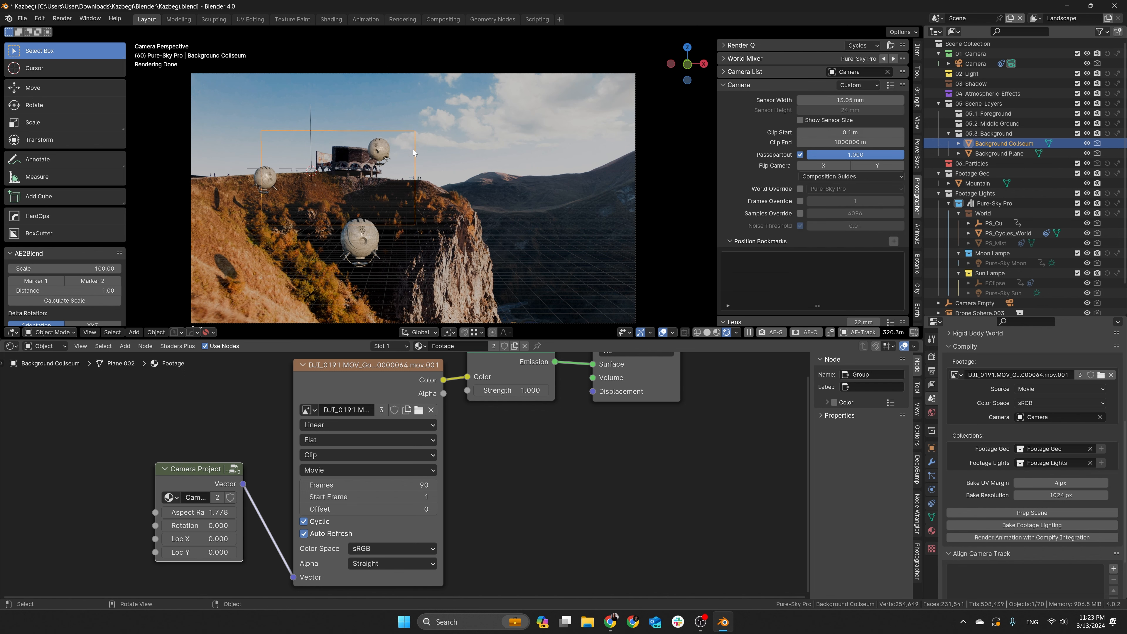
click(499, 160)
key(g)
key(y)
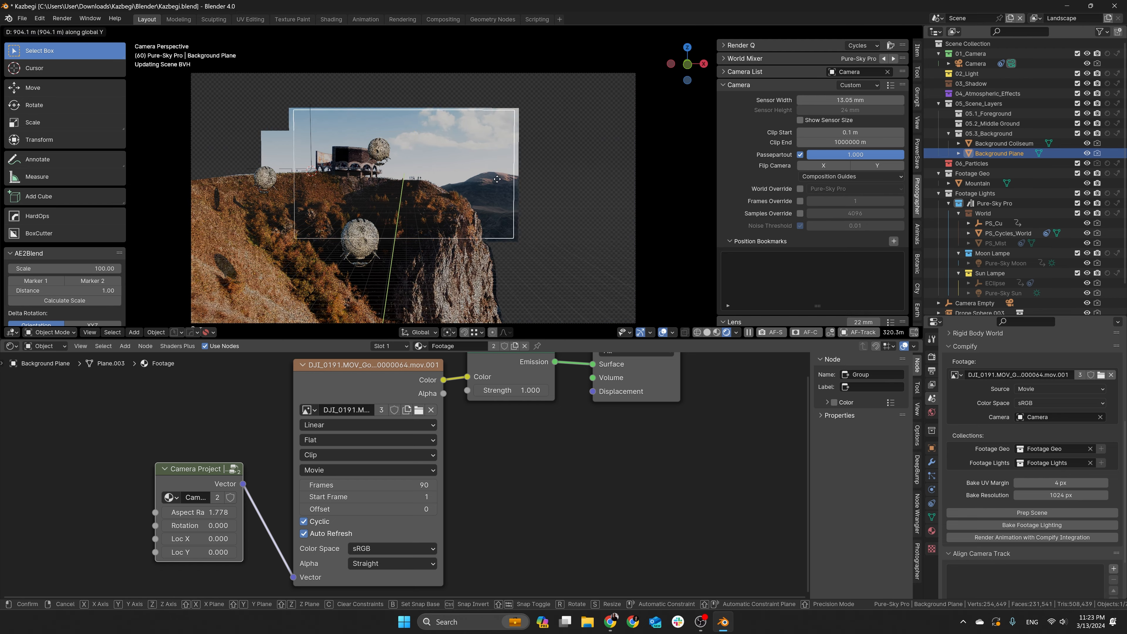
click(496, 179)
key(s)
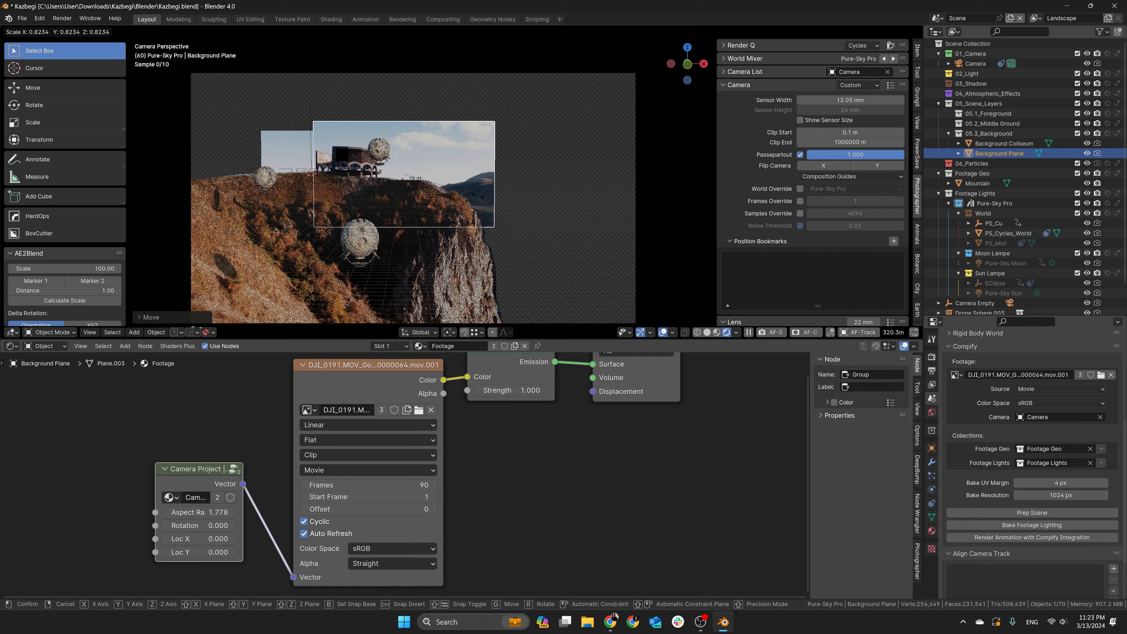
right_click(477, 195)
key(ctrl+z)
Select the Mountain, Background Coliseum and drone spheres in turn to review the scene's layers, and save the Kazbegi file
click(334, 180)
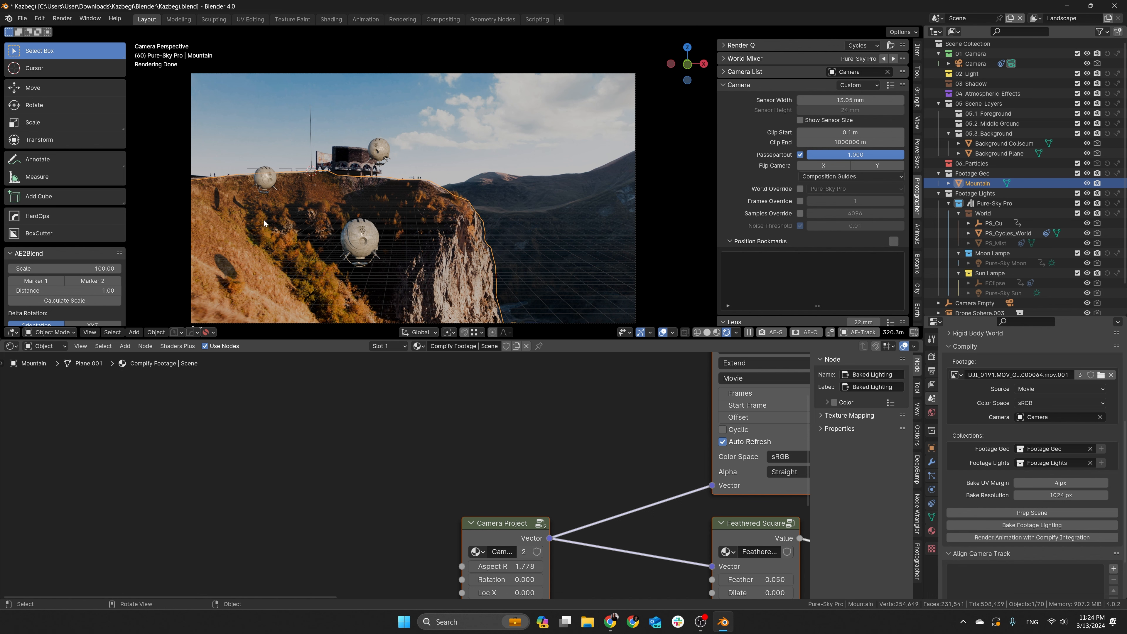
click(288, 135)
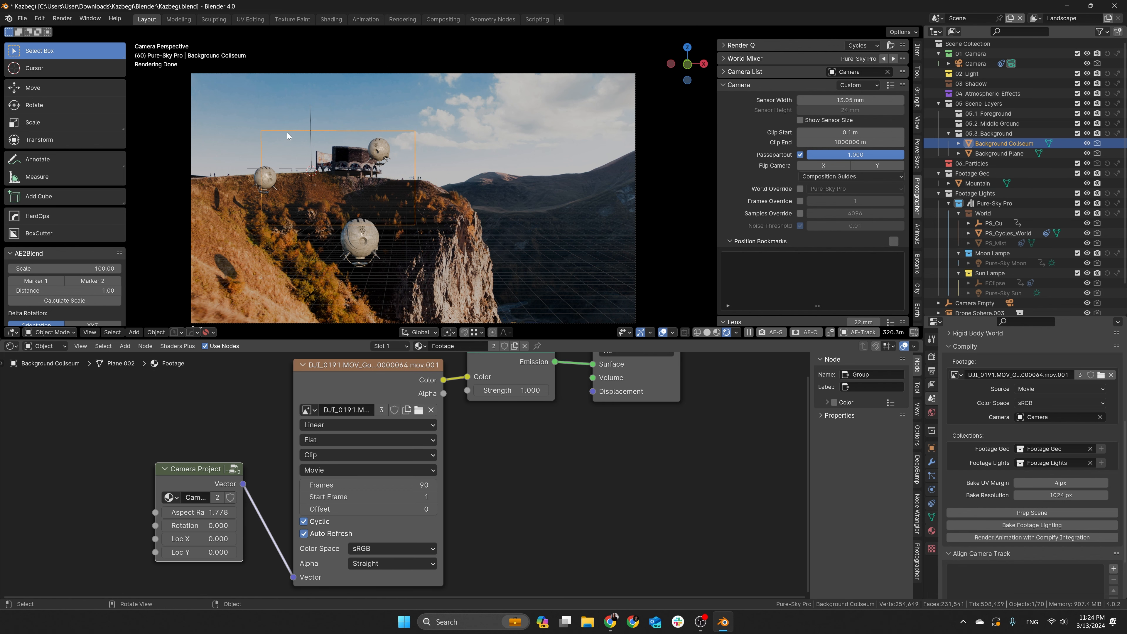
click(272, 189)
click(273, 171)
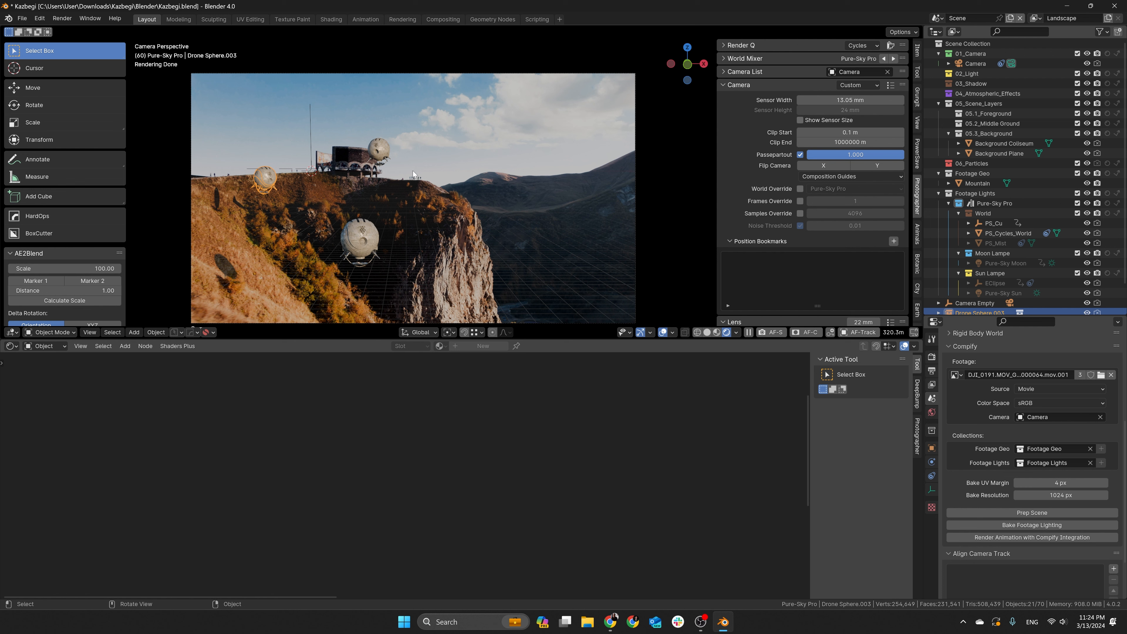
click(376, 250)
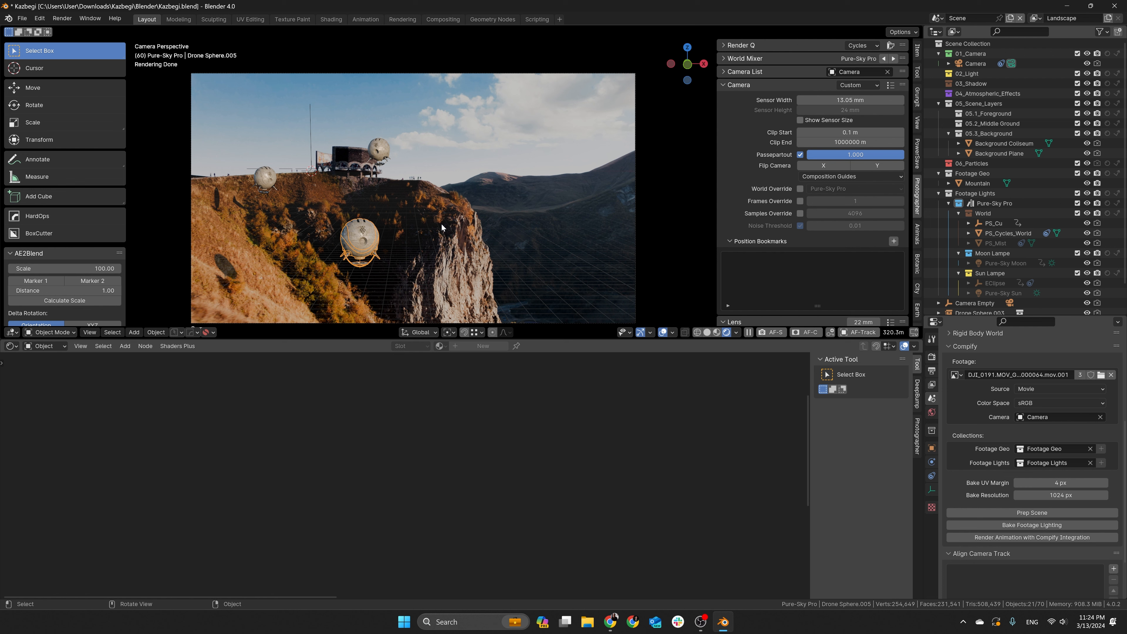
key(ctrl+s)
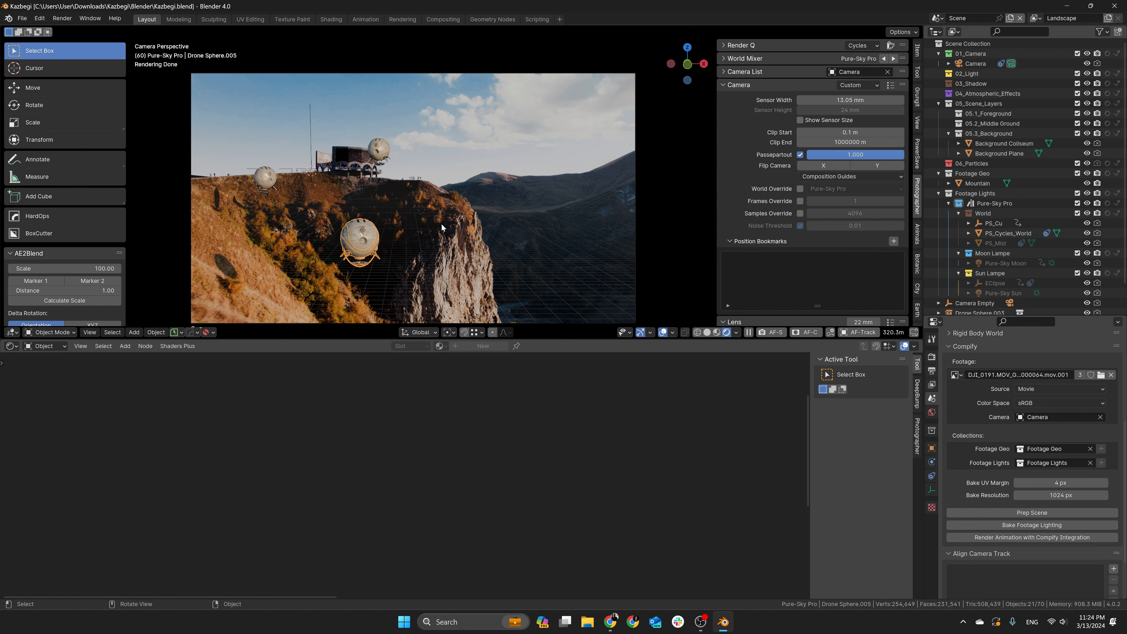